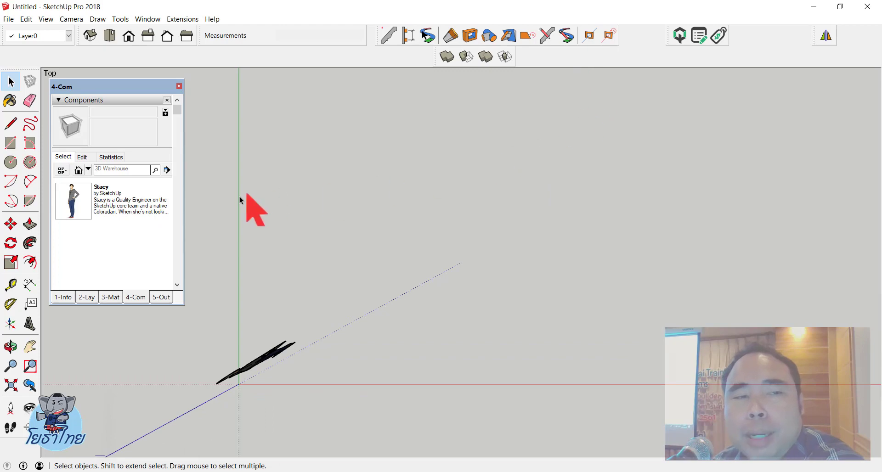
Draw a first rectangle near the origin, size it, then undo it
{"action": "scroll", "coordinate": [85, 193], "scroll_direction": "down", "scroll_amount": 2}
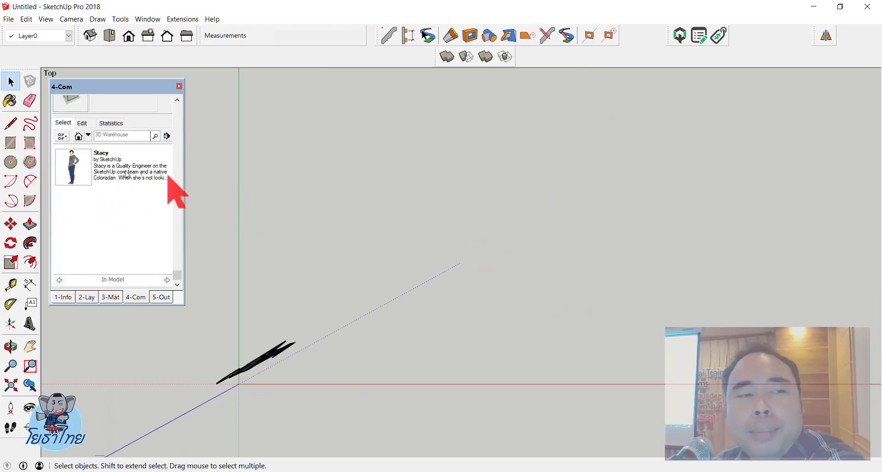
{"action": "left_click", "coordinate": [10, 142]}
{"action": "left_click", "coordinate": [408, 278]}
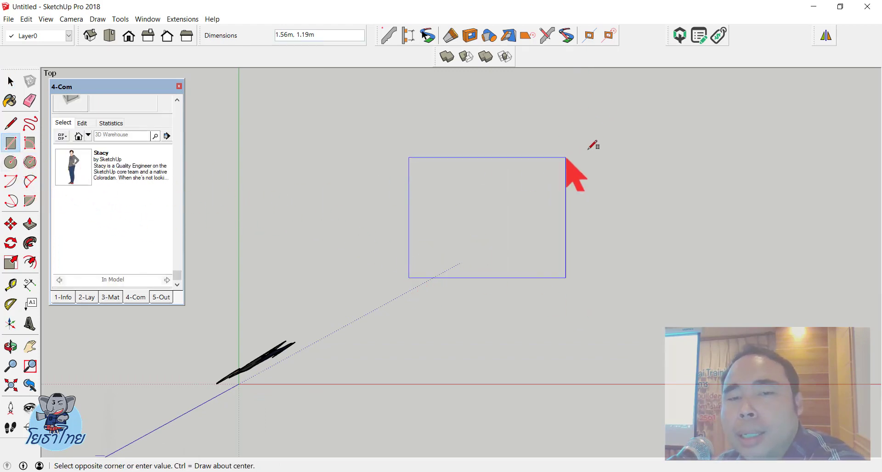
{"action": "left_click", "coordinate": [613, 132]}
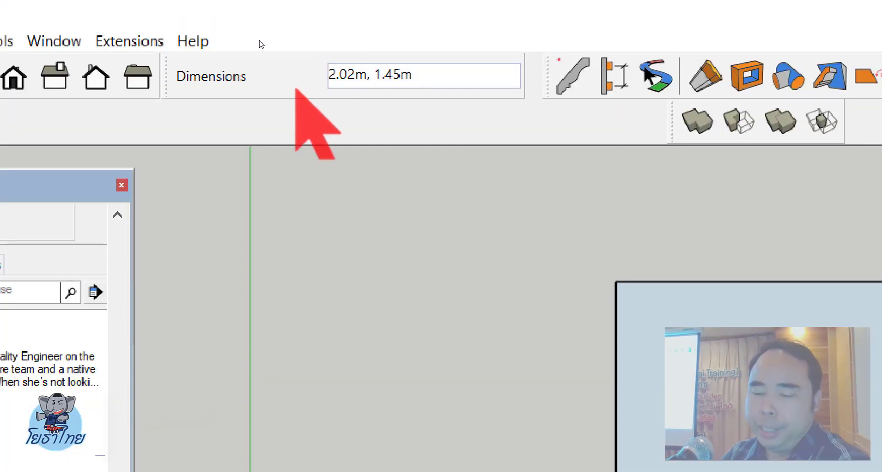
{"action": "type", "text": "40,80"}
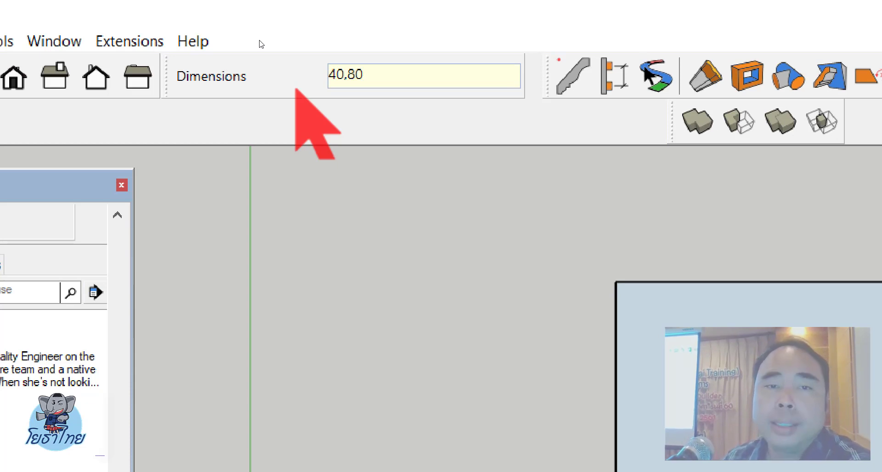
{"action": "key", "text": "Return"}
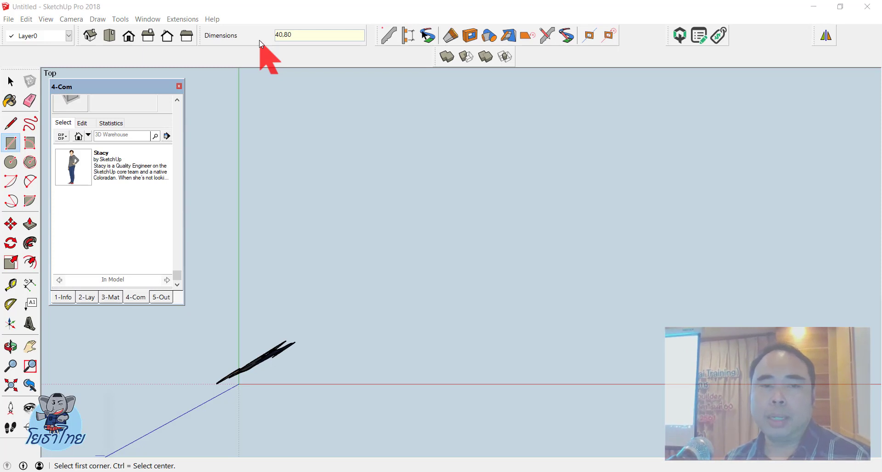
{"action": "key", "text": "ctrl+z"}
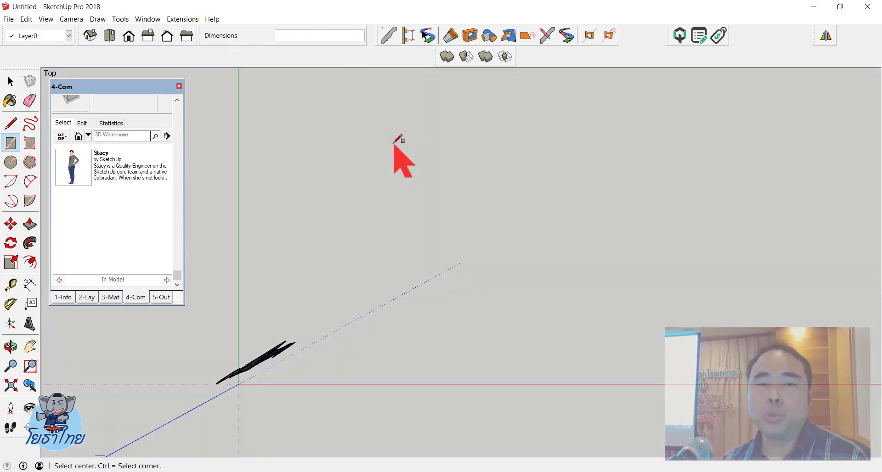
Redraw the rectangle and give it 40,80 metre dimensions
{"action": "key", "text": "space"}
{"action": "scroll", "coordinate": [394, 145], "scroll_direction": "down", "scroll_amount": 2}
{"action": "scroll", "coordinate": [404, 166], "scroll_direction": "up", "scroll_amount": 2}
{"action": "scroll", "coordinate": [330, 271], "scroll_direction": "down", "scroll_amount": 3}
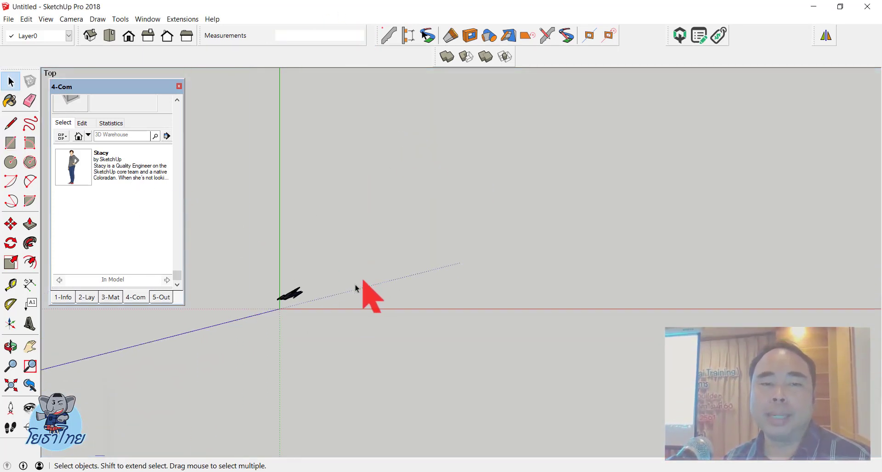
{"action": "left_click", "coordinate": [10, 142]}
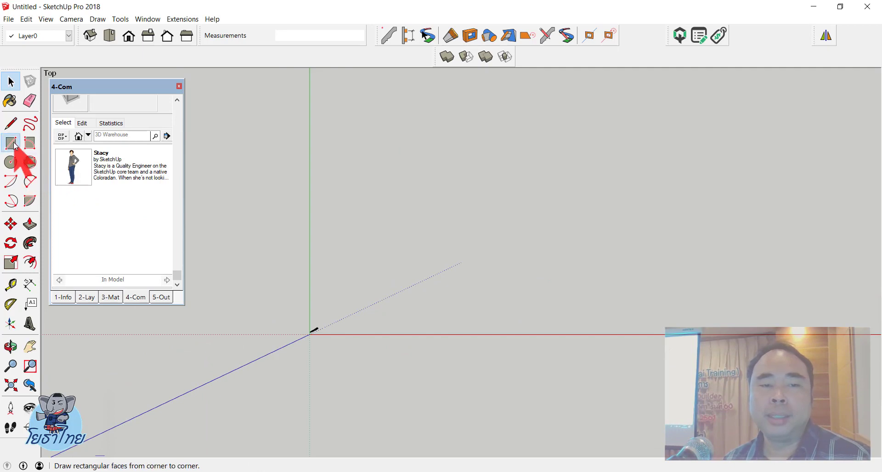
{"action": "left_click", "coordinate": [373, 297]}
{"action": "left_click", "coordinate": [507, 200]}
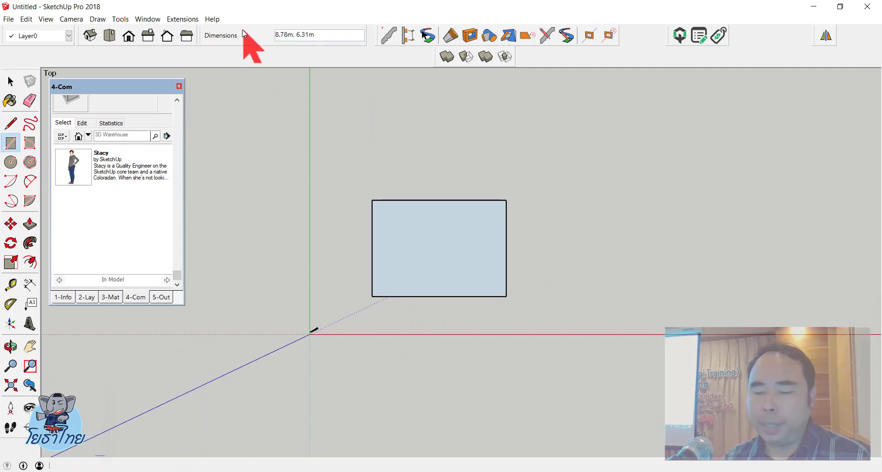
{"action": "type", "text": "40,"}
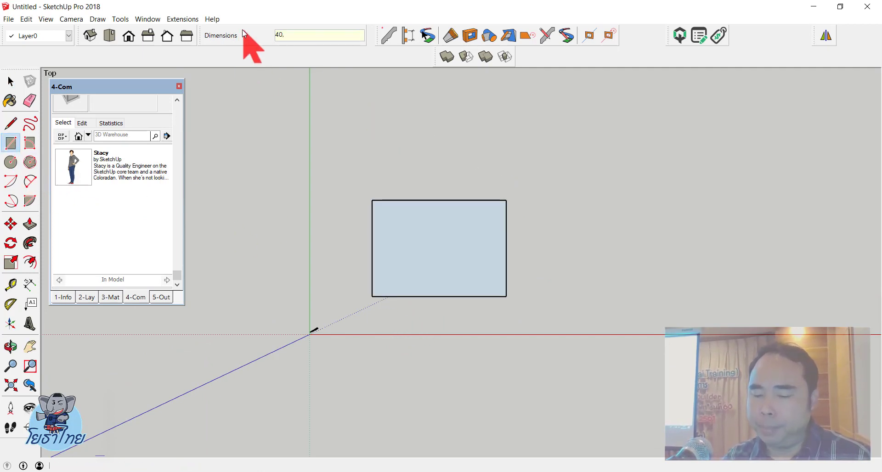
{"action": "type", "text": "80"}
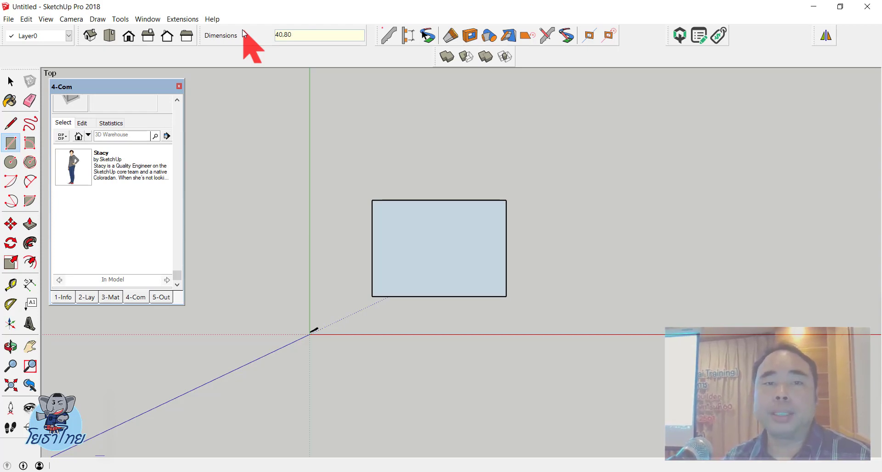
{"action": "key", "text": "Return"}
{"action": "key", "text": "space"}
Orbit and zoom to view the 40 by 80 m rectangle in perspective
{"action": "scroll", "coordinate": [321, 183], "scroll_direction": "down", "scroll_amount": 2}
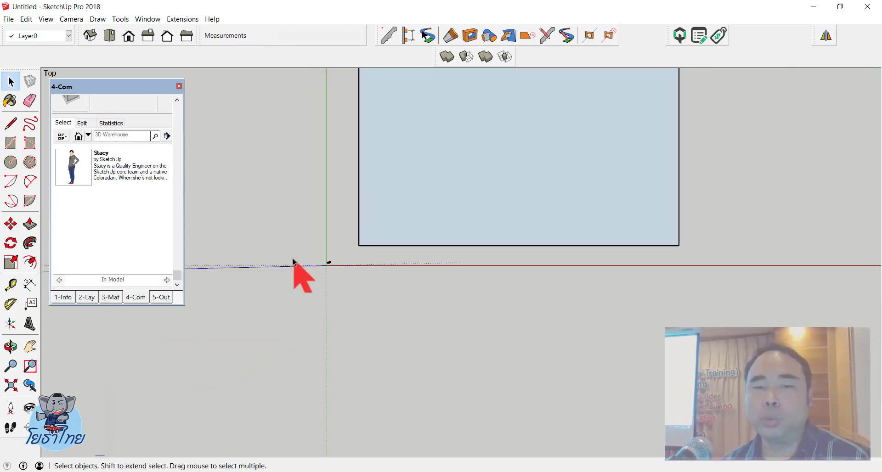
{"action": "scroll", "coordinate": [304, 275], "scroll_direction": "down", "scroll_amount": 3}
{"action": "scroll", "coordinate": [359, 239], "scroll_direction": "down", "scroll_amount": 2}
{"action": "scroll", "coordinate": [363, 133], "scroll_direction": "up", "scroll_amount": 2}
{"action": "scroll", "coordinate": [368, 285], "scroll_direction": "up", "scroll_amount": 2}
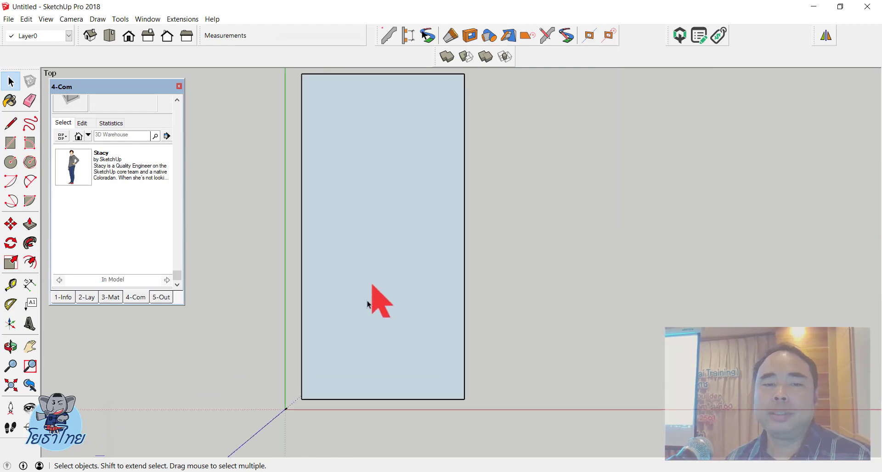
{"action": "middle_click_drag", "start_coordinate": [367, 301], "coordinate": [252, 28]}
{"action": "scroll", "coordinate": [331, 256], "scroll_direction": "up", "scroll_amount": 2}
{"action": "scroll", "coordinate": [360, 276], "scroll_direction": "down", "scroll_amount": 2}
{"action": "scroll", "coordinate": [269, 286], "scroll_direction": "up", "scroll_amount": 3}
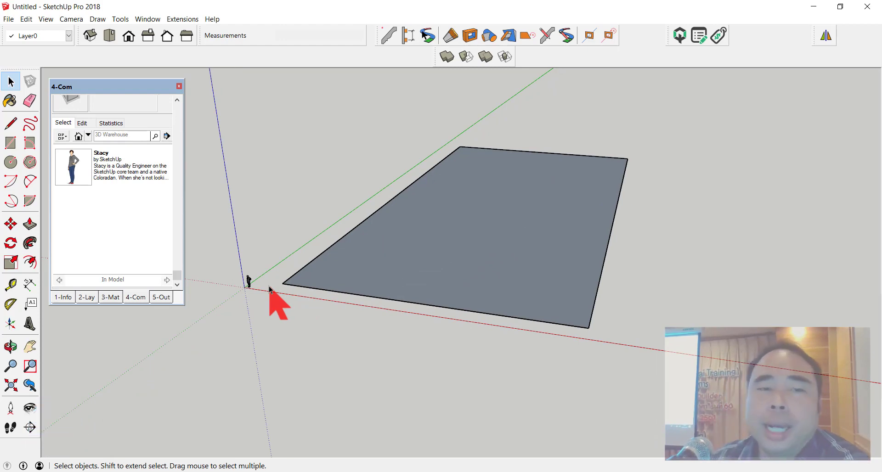
Look down on the rectangle and use Tape Measure to check its 80 m and 40 m edges
{"action": "middle_click_drag", "start_coordinate": [409, 92], "coordinate": [462, 329]}
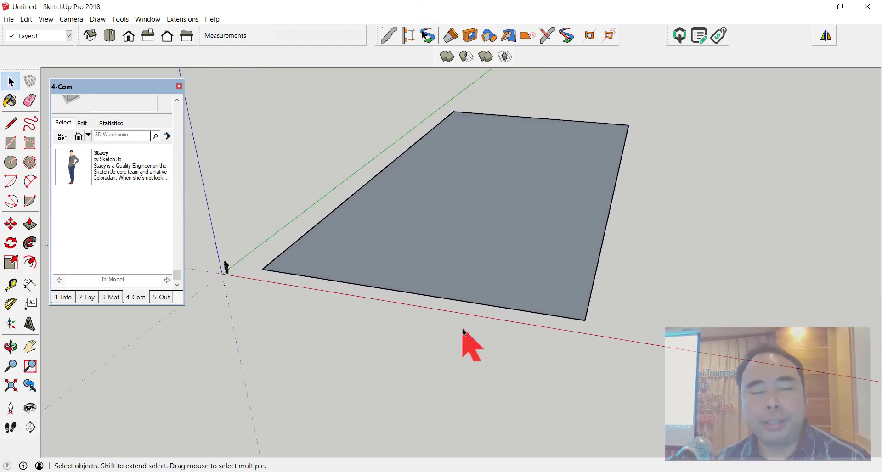
{"action": "scroll", "coordinate": [462, 329], "scroll_direction": "up", "scroll_amount": 2}
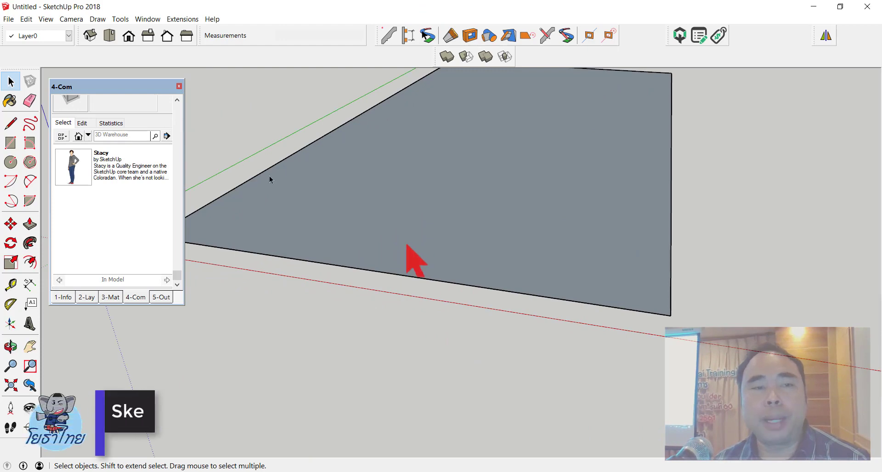
{"action": "left_click", "coordinate": [10, 288]}
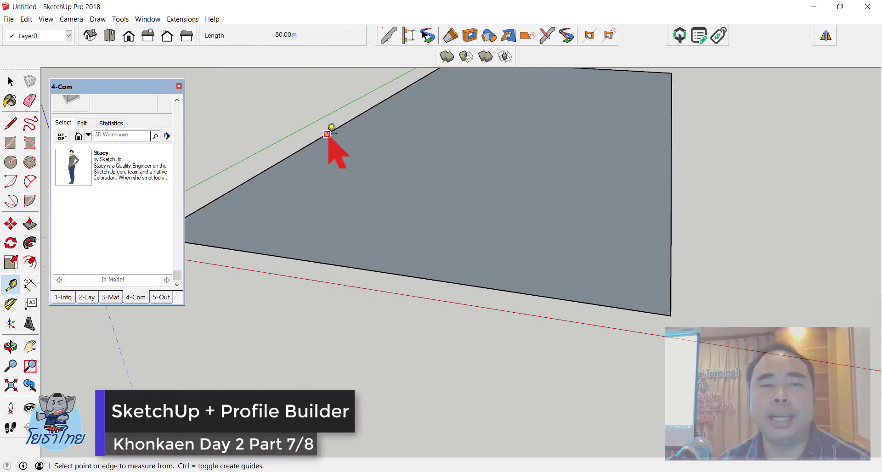
{"action": "scroll", "coordinate": [345, 299], "scroll_direction": "down", "scroll_amount": 3}
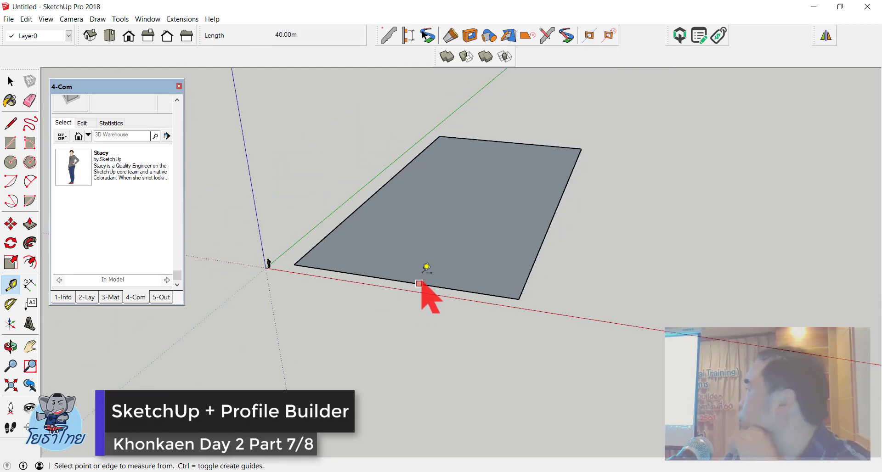
{"action": "mouse_move", "coordinate": [423, 295]}
{"action": "middle_mouse_down"}
{"action": "mouse_move", "coordinate": [380, 296]}
{"action": "mouse_move", "coordinate": [384, 277]}
{"action": "middle_mouse_up"}
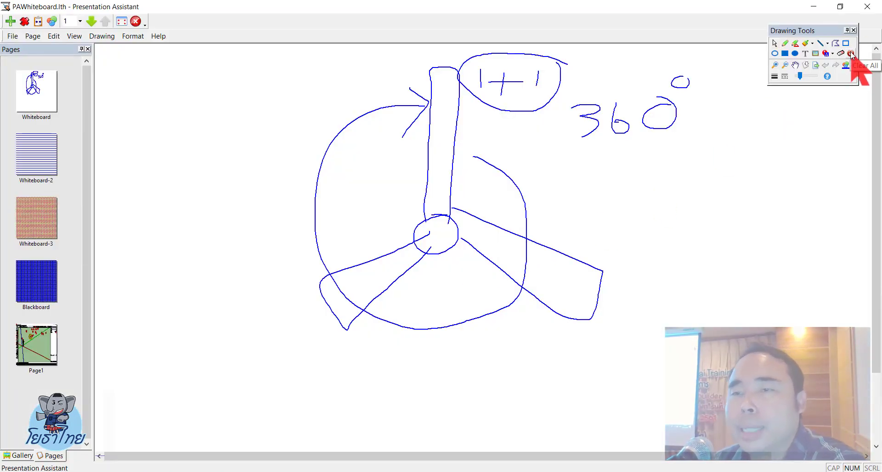
Clear the whiteboard and sketch the pit's cross-section outline
{"action": "left_click", "coordinate": [851, 54]}
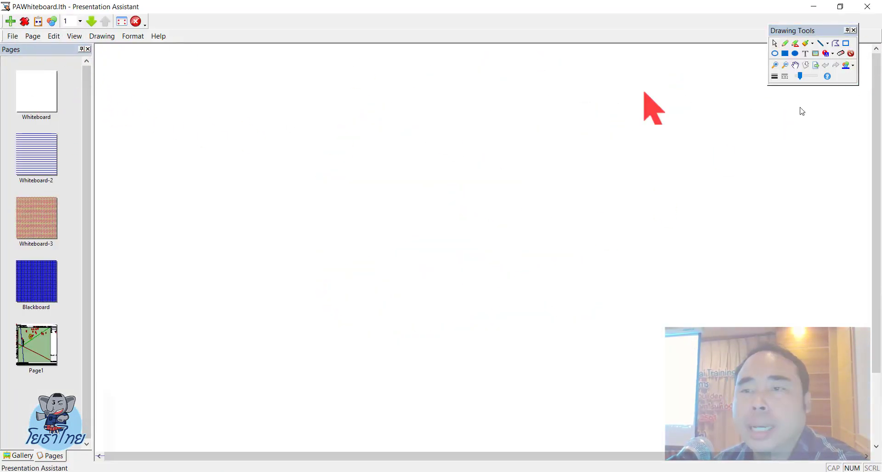
{"action": "left_click", "coordinate": [787, 46]}
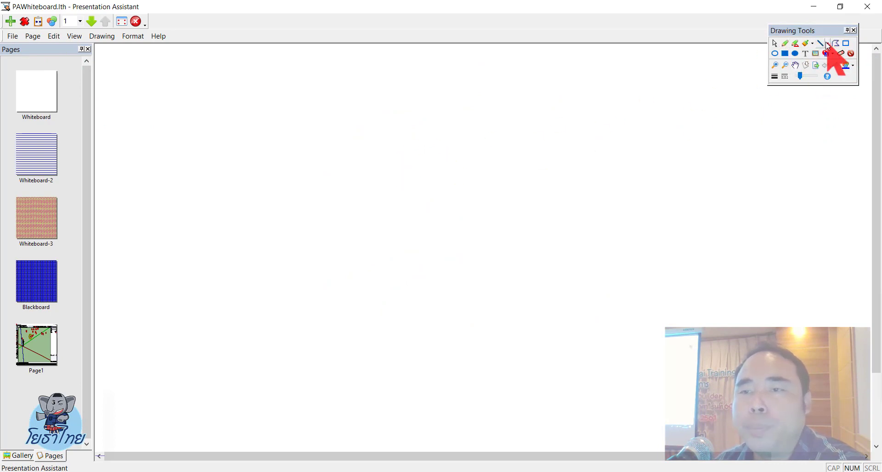
{"action": "mouse_move", "coordinate": [271, 153]}
{"action": "left_mouse_down"}
{"action": "mouse_move", "coordinate": [353, 209]}
{"action": "mouse_move", "coordinate": [603, 211]}
{"action": "mouse_move", "coordinate": [708, 141]}
{"action": "left_mouse_up"}
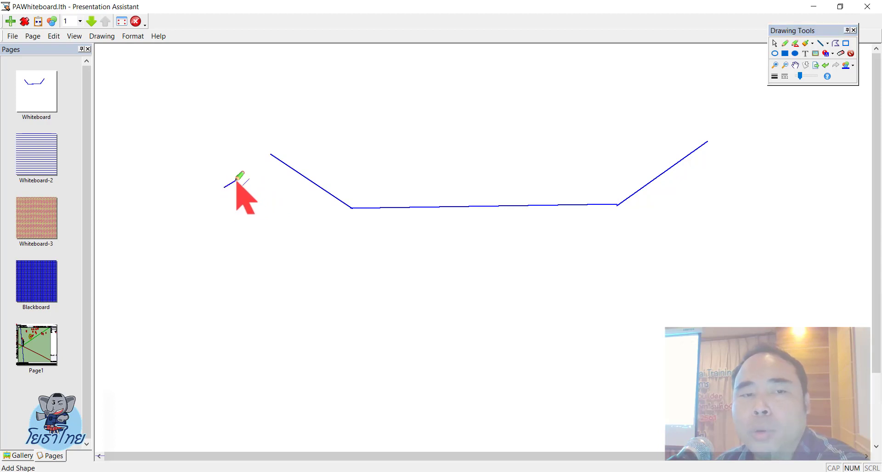
{"action": "left_click_drag", "start_coordinate": [225, 188], "coordinate": [234, 208]}
{"action": "left_click", "coordinate": [785, 54]}
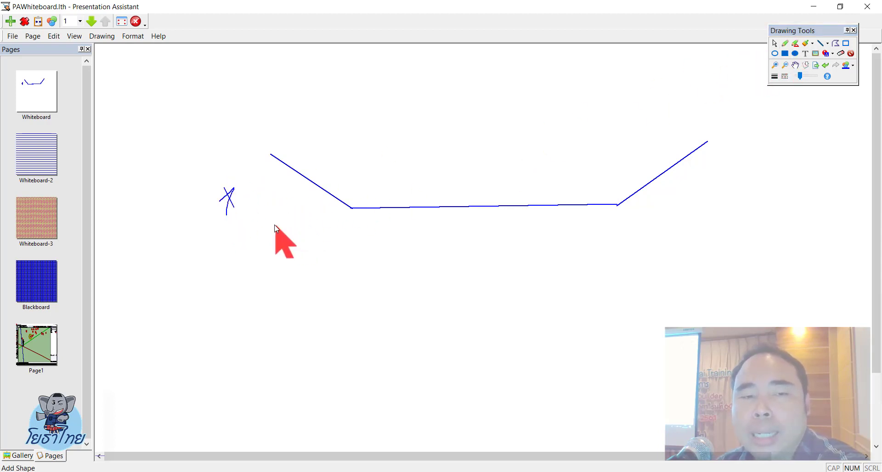
Mark the pit sketch with depth 2 and slope 4 labels, then minimize the whiteboard
{"action": "mouse_move", "coordinate": [264, 241]}
{"action": "left_mouse_down"}
{"action": "mouse_move", "coordinate": [353, 231]}
{"action": "mouse_move", "coordinate": [348, 265]}
{"action": "left_mouse_up"}
{"action": "mouse_move", "coordinate": [307, 261]}
{"action": "left_mouse_down"}
{"action": "mouse_move", "coordinate": [325, 275]}
{"action": "mouse_move", "coordinate": [359, 277]}
{"action": "left_mouse_up"}
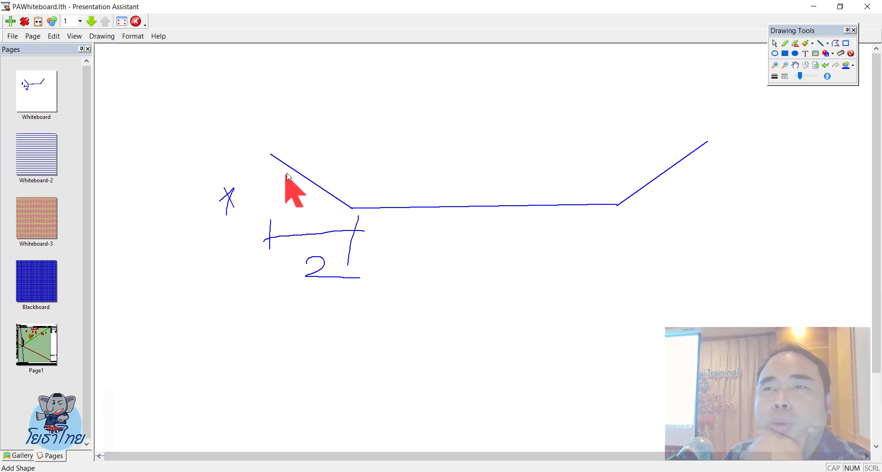
{"action": "left_click_drag", "start_coordinate": [446, 150], "coordinate": [492, 150]}
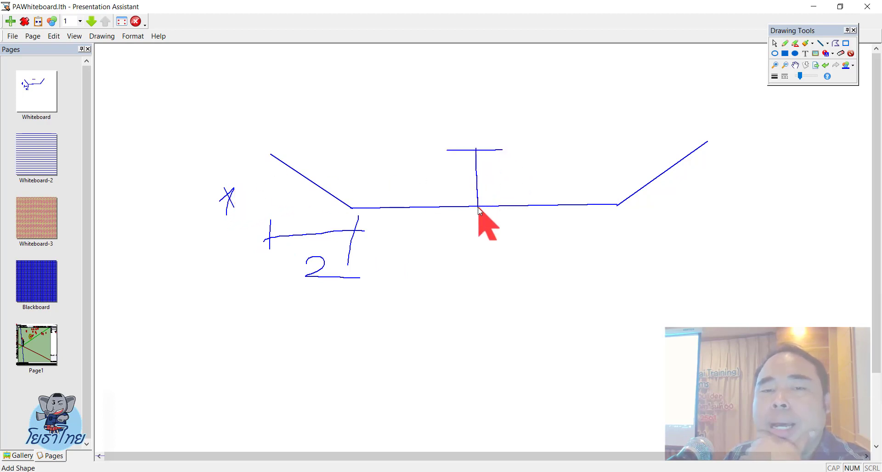
{"action": "left_click_drag", "start_coordinate": [512, 186], "coordinate": [546, 184]}
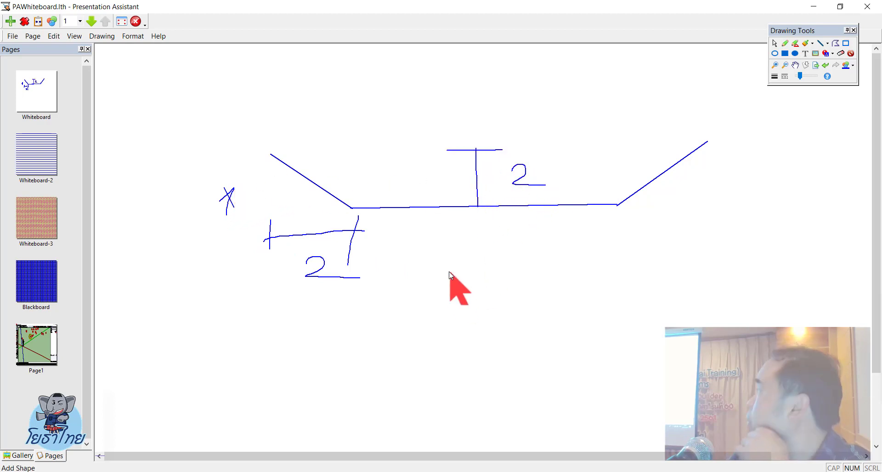
{"action": "mouse_move", "coordinate": [272, 212]}
{"action": "left_mouse_down"}
{"action": "mouse_move", "coordinate": [367, 209]}
{"action": "mouse_move", "coordinate": [363, 230]}
{"action": "left_mouse_up"}
{"action": "mouse_move", "coordinate": [331, 183]}
{"action": "left_mouse_down"}
{"action": "mouse_move", "coordinate": [347, 196]}
{"action": "mouse_move", "coordinate": [322, 224]}
{"action": "left_mouse_up"}
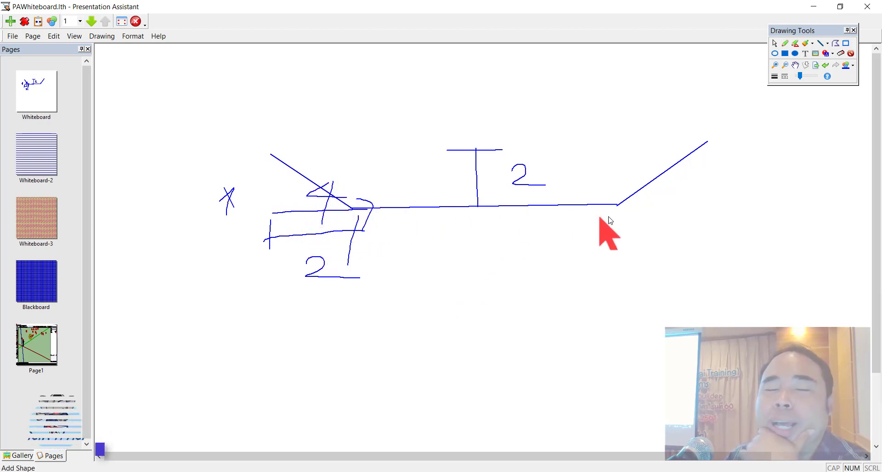
{"action": "left_click", "coordinate": [813, 7]}
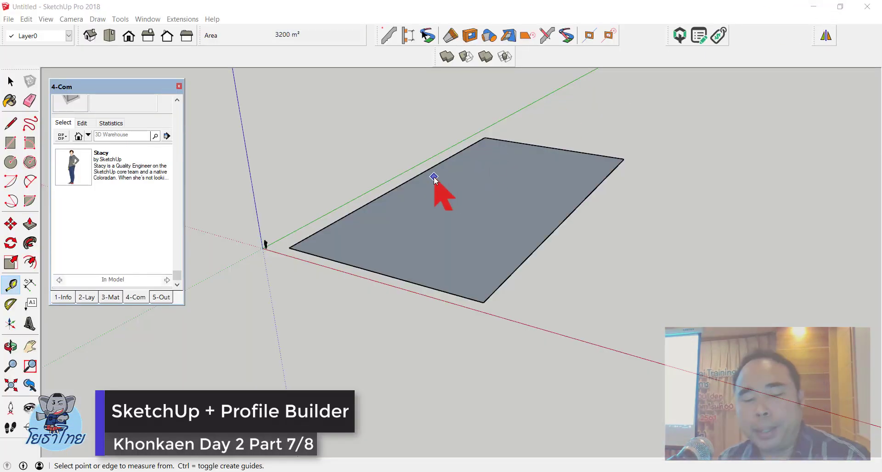
Switch SketchUp to Top view of the rectangle and close the whiteboard overlay
{"action": "left_click", "coordinate": [109, 35]}
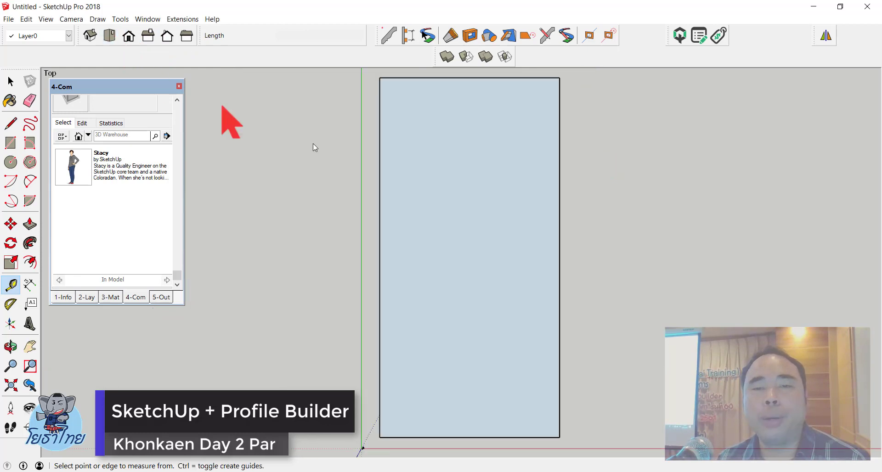
{"action": "scroll", "coordinate": [392, 172], "scroll_direction": "down", "scroll_amount": 3}
{"action": "key", "text": "space"}
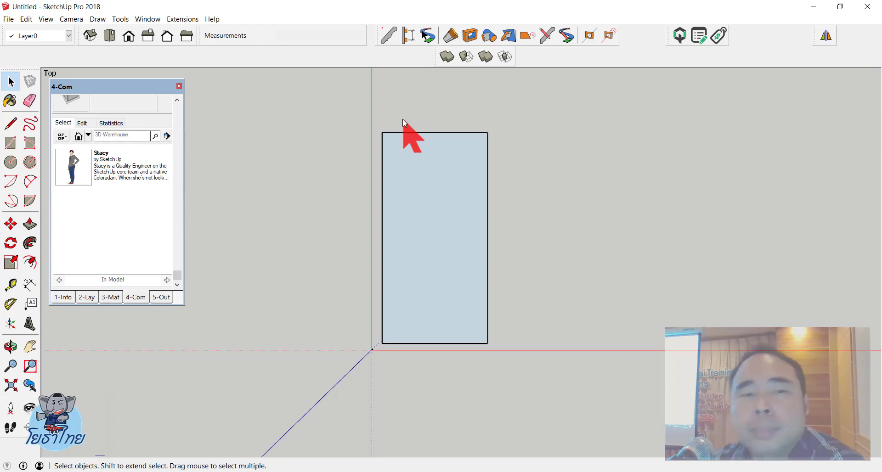
{"action": "scroll", "coordinate": [643, 147], "scroll_direction": "up", "scroll_amount": 2}
{"action": "scroll", "coordinate": [642, 147], "scroll_direction": "down", "scroll_amount": 1}
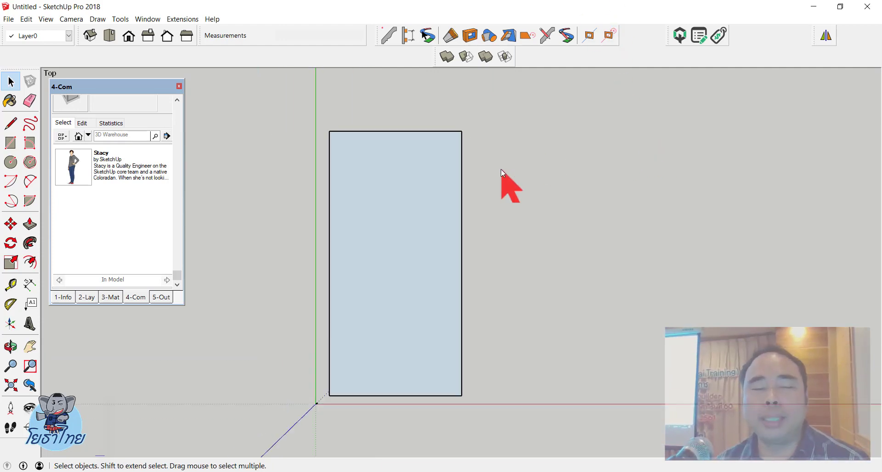
{"action": "scroll", "coordinate": [501, 170], "scroll_direction": "up", "scroll_amount": 2}
{"action": "scroll", "coordinate": [459, 216], "scroll_direction": "down", "scroll_amount": 2}
{"action": "scroll", "coordinate": [511, 254], "scroll_direction": "up", "scroll_amount": 1}
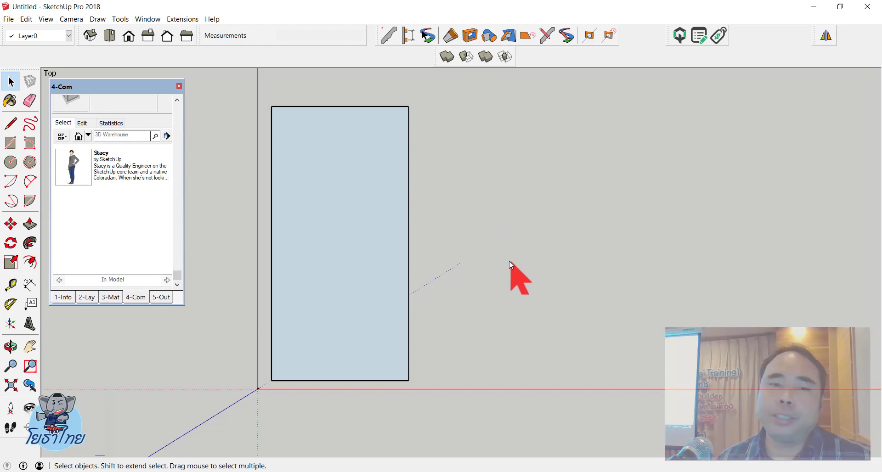
{"action": "scroll", "coordinate": [473, 250], "scroll_direction": "down", "scroll_amount": 1}
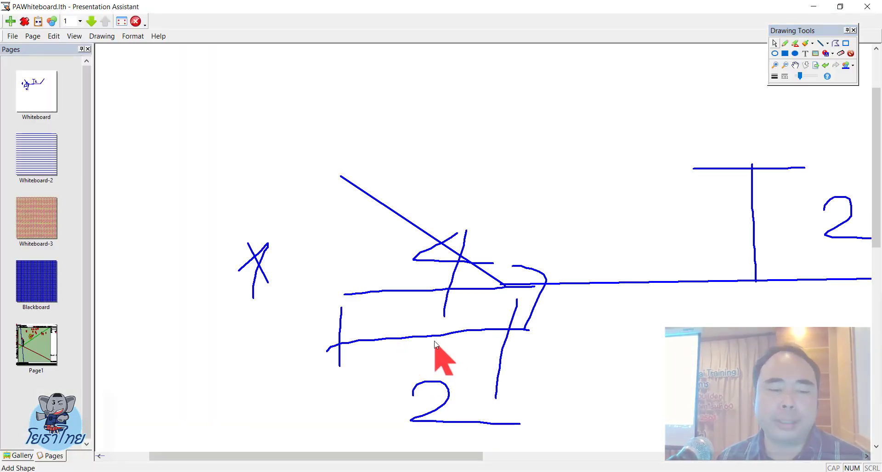
{"action": "left_click", "coordinate": [867, 6]}
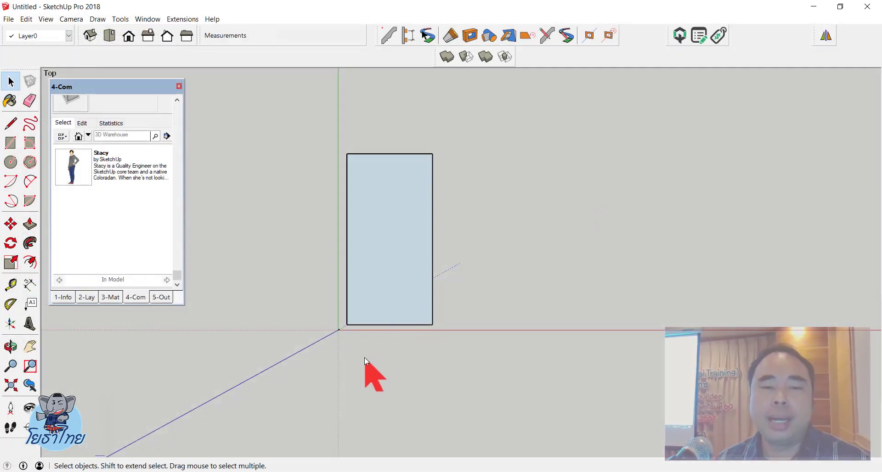
{"action": "key", "text": "ctrl+1"}
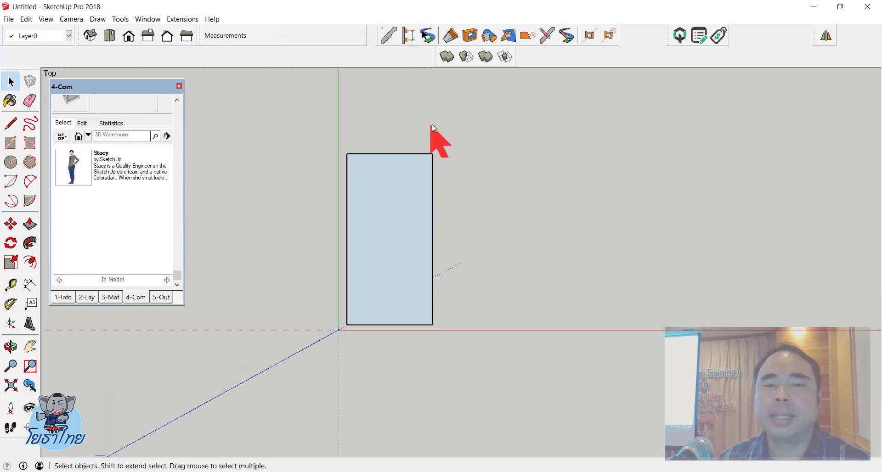
{"action": "middle_click_drag", "start_coordinate": [451, 222], "coordinate": [336, 96]}
{"action": "scroll", "coordinate": [373, 185], "scroll_direction": "up", "scroll_amount": 4}
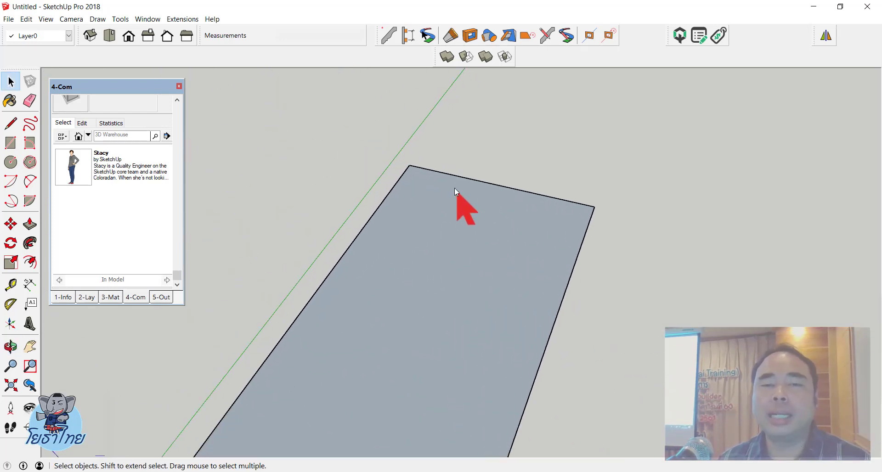
{"action": "middle_click_drag", "start_coordinate": [454, 189], "coordinate": [506, 288]}
{"action": "scroll", "coordinate": [401, 137], "scroll_direction": "up", "scroll_amount": 3}
{"action": "scroll", "coordinate": [401, 137], "scroll_direction": "down", "scroll_amount": 3}
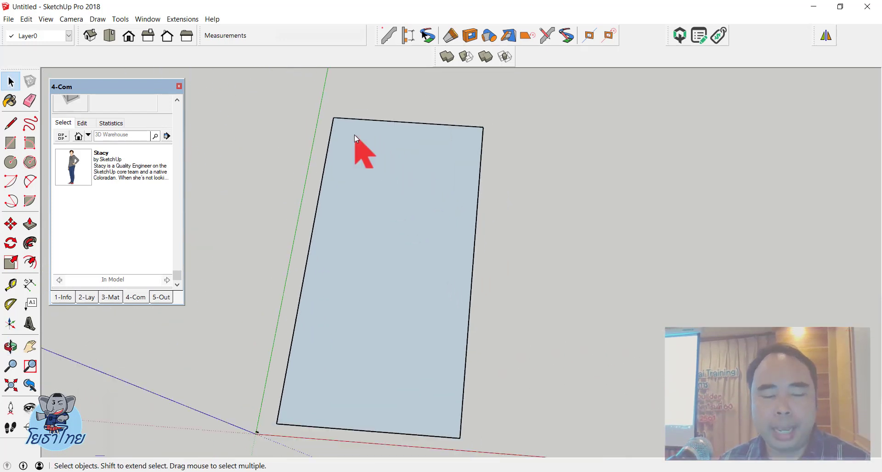
{"action": "scroll", "coordinate": [355, 135], "scroll_direction": "up", "scroll_amount": 2}
{"action": "scroll", "coordinate": [337, 136], "scroll_direction": "up", "scroll_amount": 2}
{"action": "scroll", "coordinate": [333, 102], "scroll_direction": "down", "scroll_amount": 3}
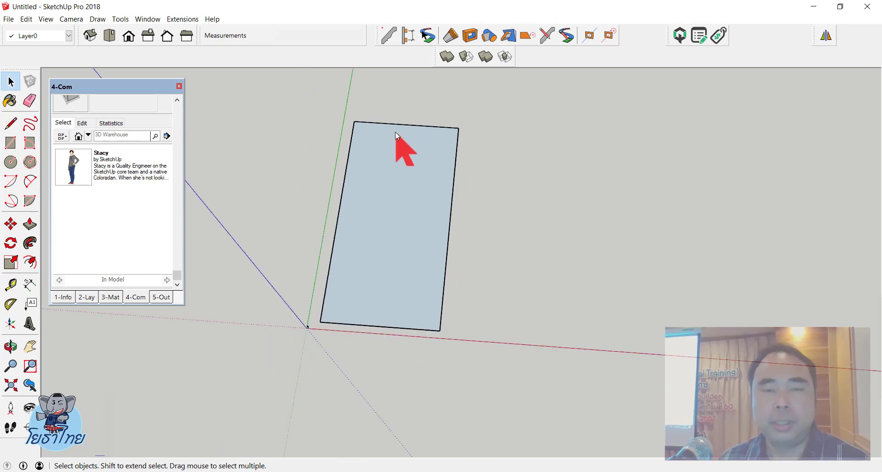
{"action": "key", "text": "F2"}
{"action": "scroll", "coordinate": [517, 200], "scroll_direction": "up", "scroll_amount": 2}
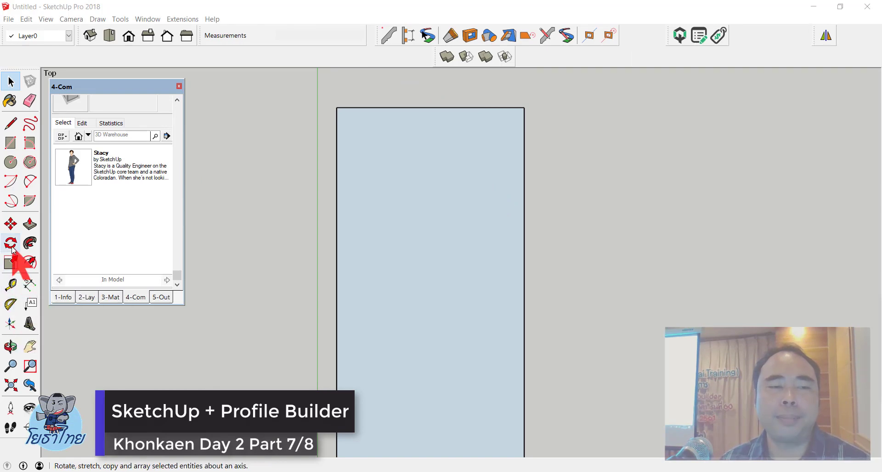
Offset the 40 by 80 m rectangle's outline 4 m inward, creating an inner face
{"action": "left_click", "coordinate": [29, 262]}
{"action": "left_click", "coordinate": [366, 108]}
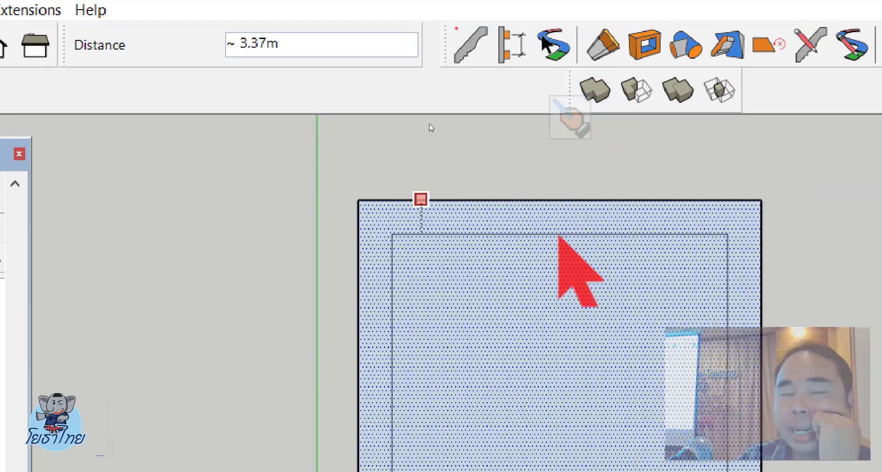
{"action": "type", "text": "4"}
{"action": "key", "text": "Return"}
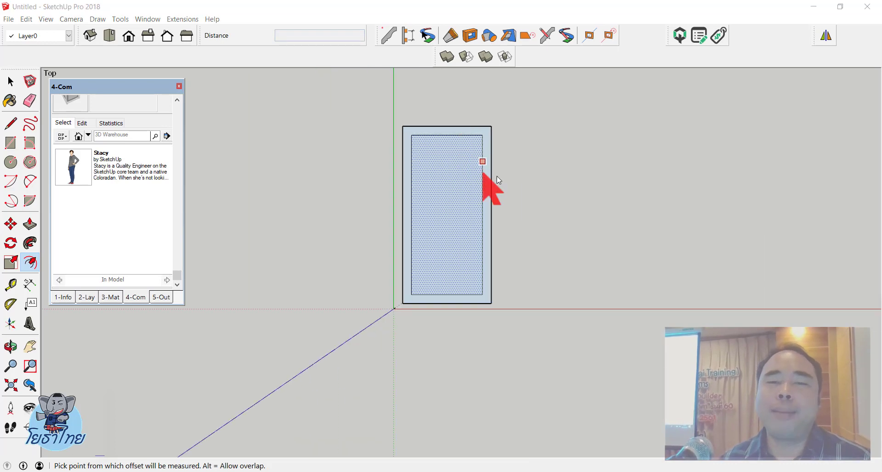
{"action": "mouse_move", "coordinate": [498, 179]}
{"action": "middle_mouse_down"}
{"action": "mouse_move", "coordinate": [399, 183]}
{"action": "mouse_move", "coordinate": [433, 177]}
{"action": "mouse_move", "coordinate": [511, 312]}
{"action": "middle_mouse_up"}
{"action": "key", "text": "space"}
{"action": "scroll", "coordinate": [423, 268], "scroll_direction": "up", "scroll_amount": 3}
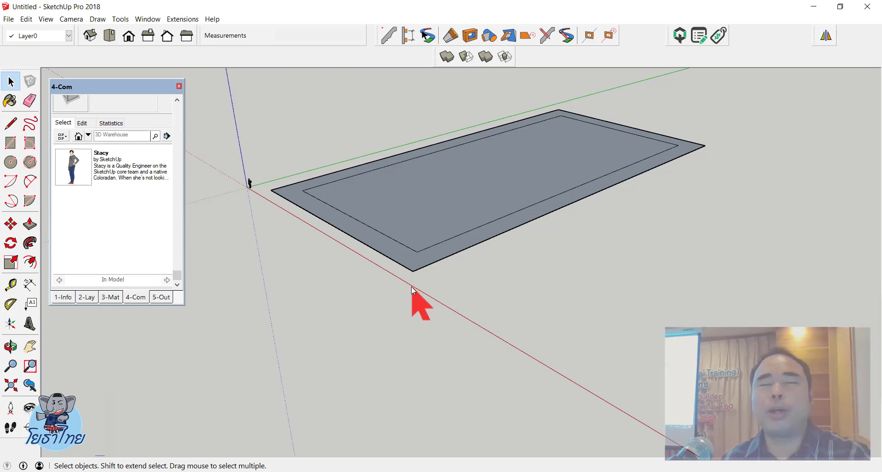
{"action": "mouse_move", "coordinate": [455, 289]}
{"action": "middle_mouse_down"}
{"action": "mouse_move", "coordinate": [473, 320]}
{"action": "mouse_move", "coordinate": [455, 312]}
{"action": "middle_mouse_up"}
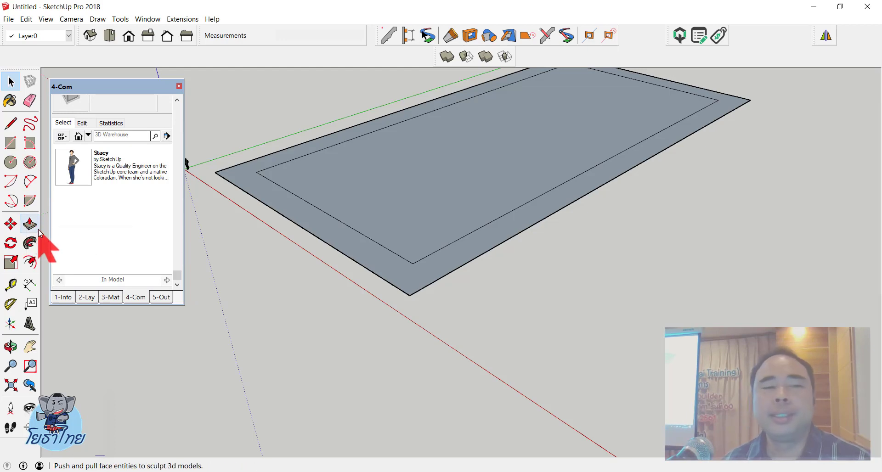
Draw a 1 by 1 m square near the origin beside the figure
{"action": "left_click", "coordinate": [10, 143]}
{"action": "middle_click_drag", "start_coordinate": [430, 312], "coordinate": [456, 360]}
{"action": "scroll", "coordinate": [322, 222], "scroll_direction": "up", "scroll_amount": 3}
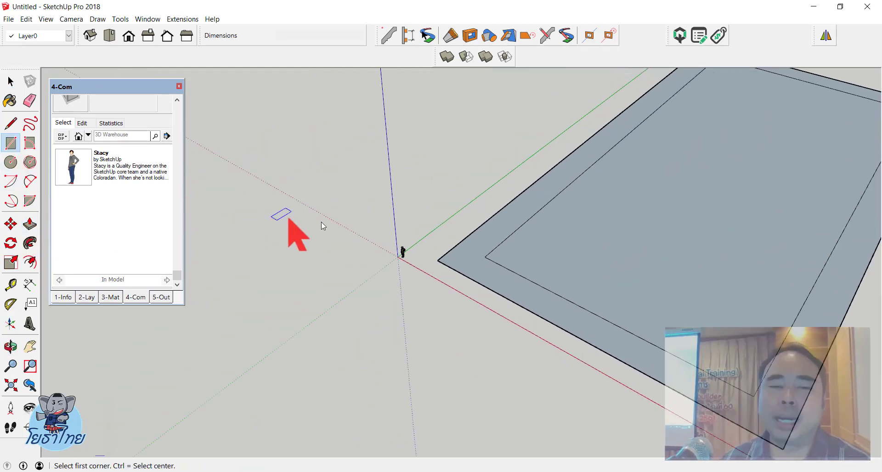
{"action": "scroll", "coordinate": [423, 266], "scroll_direction": "up", "scroll_amount": 3}
{"action": "scroll", "coordinate": [360, 272], "scroll_direction": "up", "scroll_amount": 5}
{"action": "scroll", "coordinate": [360, 271], "scroll_direction": "down", "scroll_amount": 5}
{"action": "left_click", "coordinate": [349, 260]}
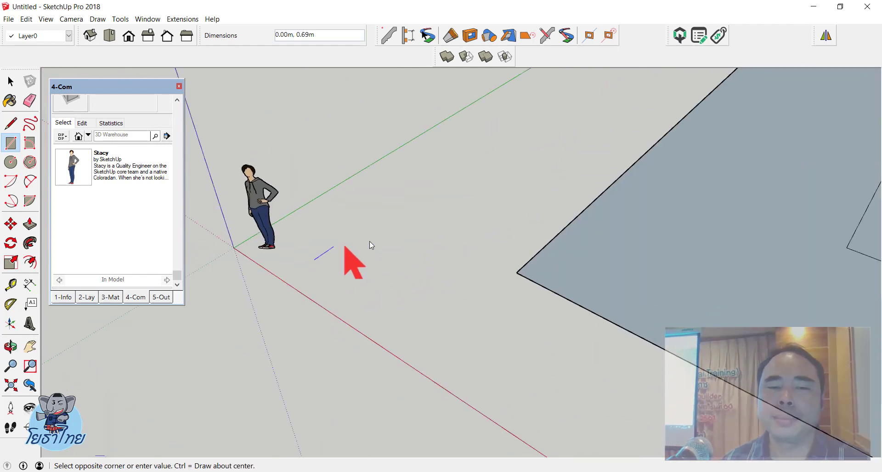
{"action": "left_click", "coordinate": [460, 256]}
{"action": "type", "text": "1,"}
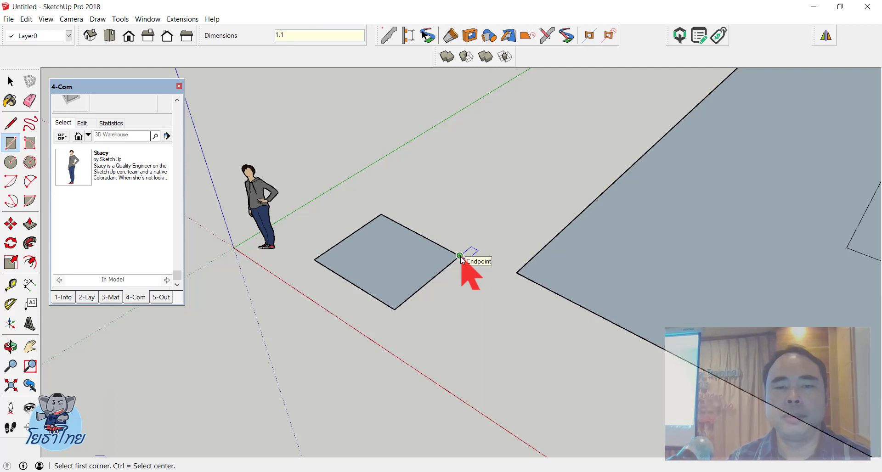
{"action": "type", "text": "1"}
{"action": "key", "text": "Return"}
Push/Pull the square up into a box and window-select it
{"action": "key", "text": "p"}
{"action": "left_click", "coordinate": [361, 261]}
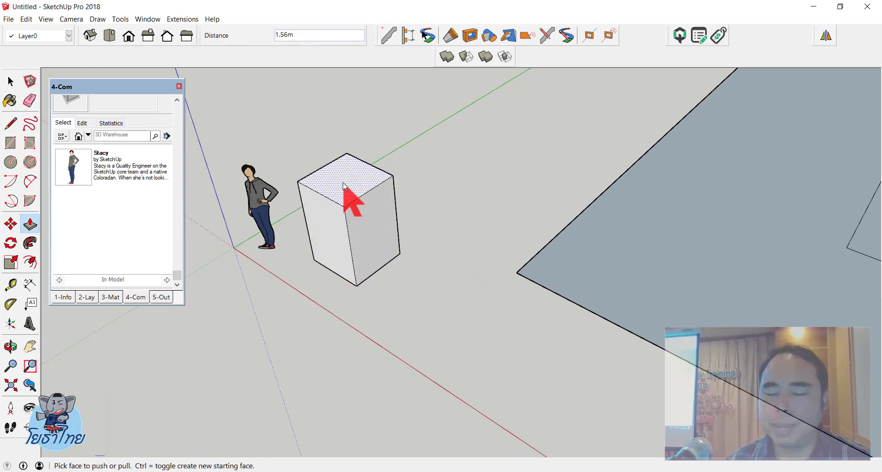
{"action": "left_click", "coordinate": [343, 186]}
{"action": "key", "text": "space"}
{"action": "mouse_move", "coordinate": [343, 183]}
{"action": "middle_mouse_down"}
{"action": "mouse_move", "coordinate": [351, 216]}
{"action": "mouse_move", "coordinate": [381, 257]}
{"action": "middle_mouse_up"}
{"action": "scroll", "coordinate": [393, 257], "scroll_direction": "up", "scroll_amount": 2}
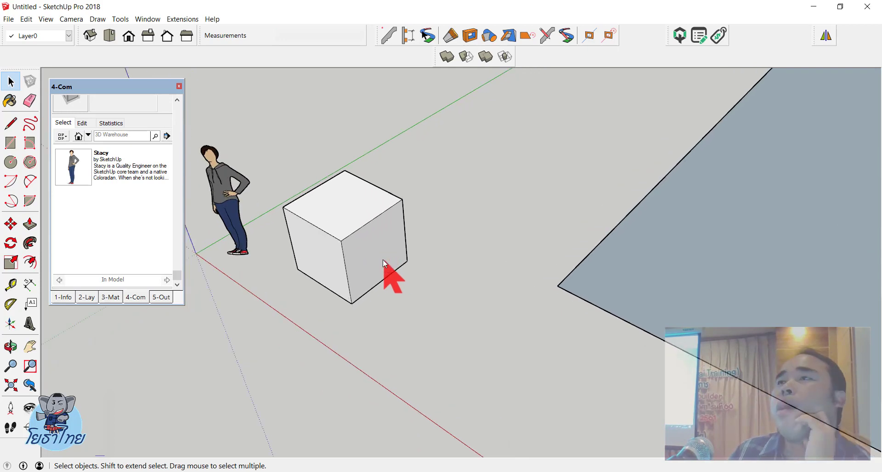
{"action": "scroll", "coordinate": [310, 223], "scroll_direction": "up", "scroll_amount": 1}
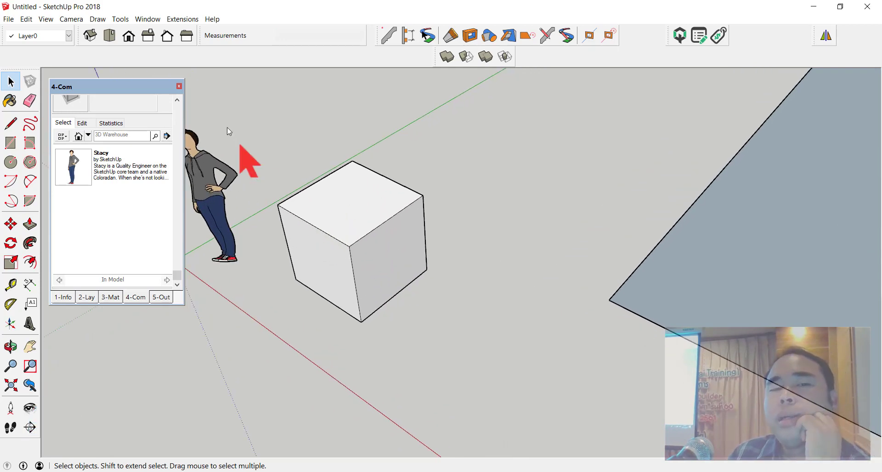
{"action": "left_click_drag", "start_coordinate": [228, 95], "coordinate": [462, 361]}
Make the selected box into a group
{"action": "right_click", "coordinate": [358, 228]}
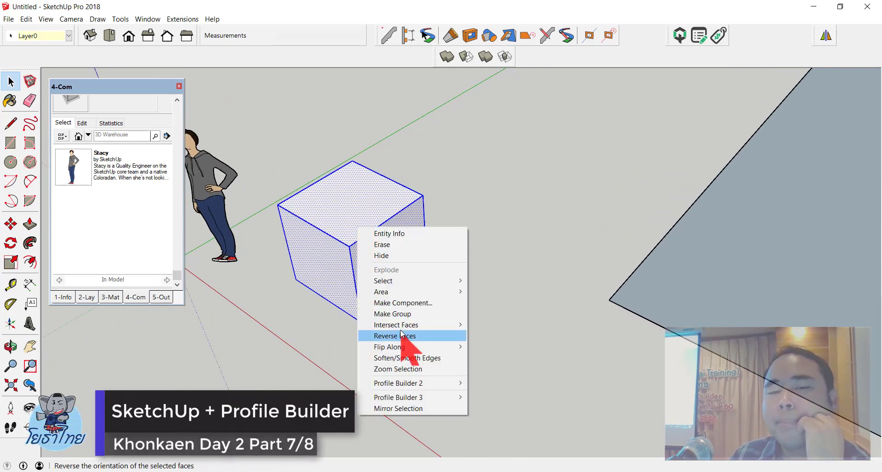
{"action": "left_click", "coordinate": [487, 319]}
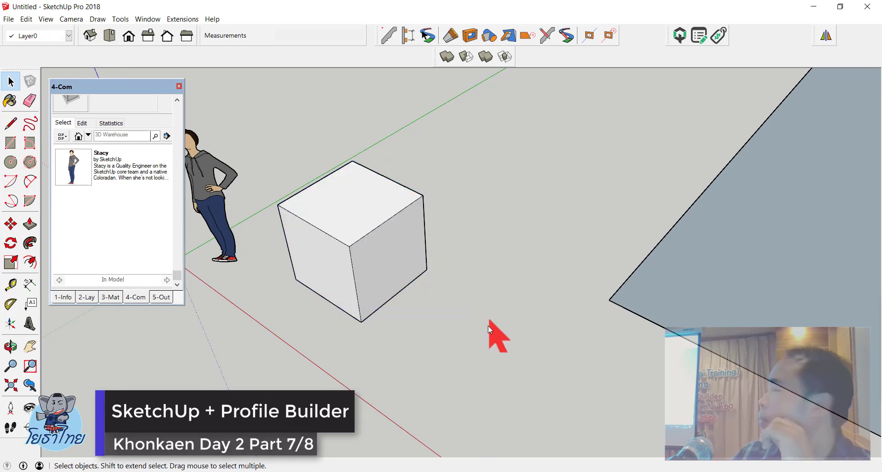
{"action": "scroll", "coordinate": [488, 326], "scroll_direction": "down", "scroll_amount": 3}
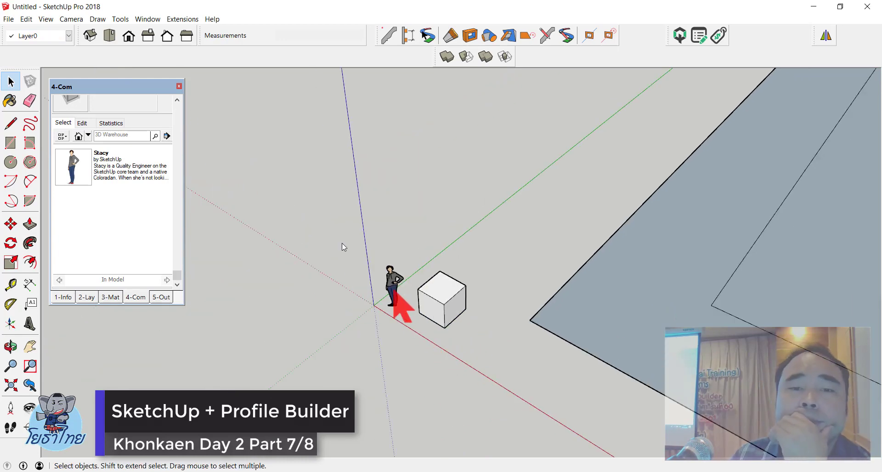
{"action": "scroll", "coordinate": [499, 372], "scroll_direction": "up", "scroll_amount": 3}
Paste a copy of the box to its right and delete the copy's top face
{"action": "left_click", "coordinate": [339, 194]}
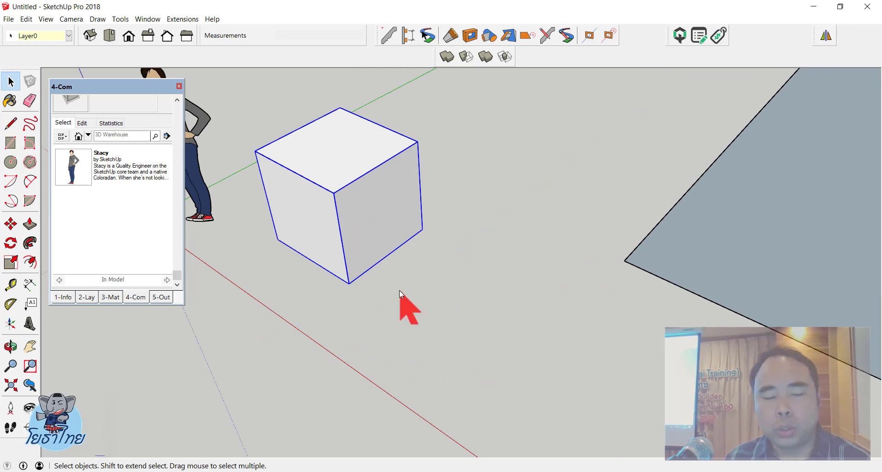
{"action": "key", "text": "ctrl+v"}
{"action": "left_click", "coordinate": [399, 332]}
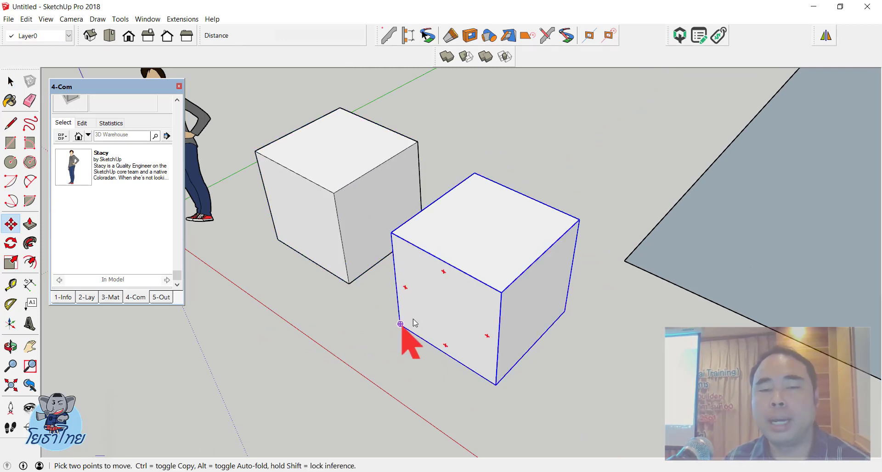
{"action": "double_click", "coordinate": [465, 216]}
{"action": "left_click", "coordinate": [469, 218]}
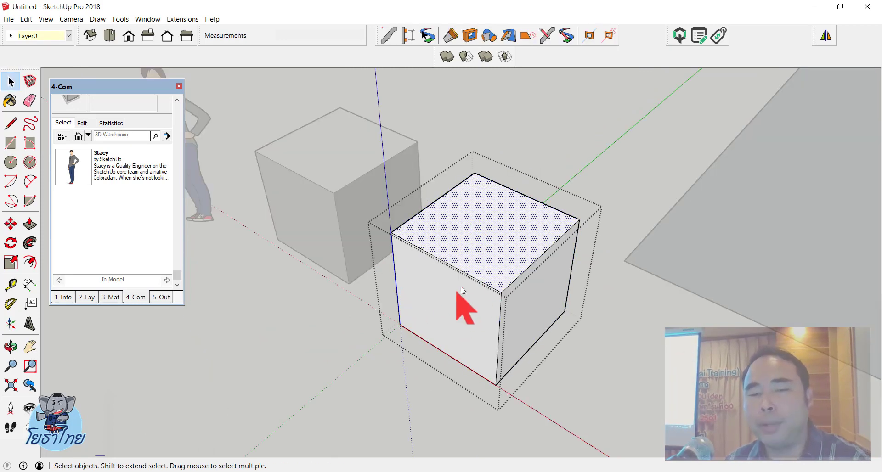
{"action": "key", "text": "Delete"}
{"action": "left_click", "coordinate": [568, 123]}
{"action": "scroll", "coordinate": [567, 123], "scroll_direction": "down", "scroll_amount": 3}
Orbit higher to look inside the open-topped box
{"action": "middle_click_drag", "start_coordinate": [582, 296], "coordinate": [609, 337]}
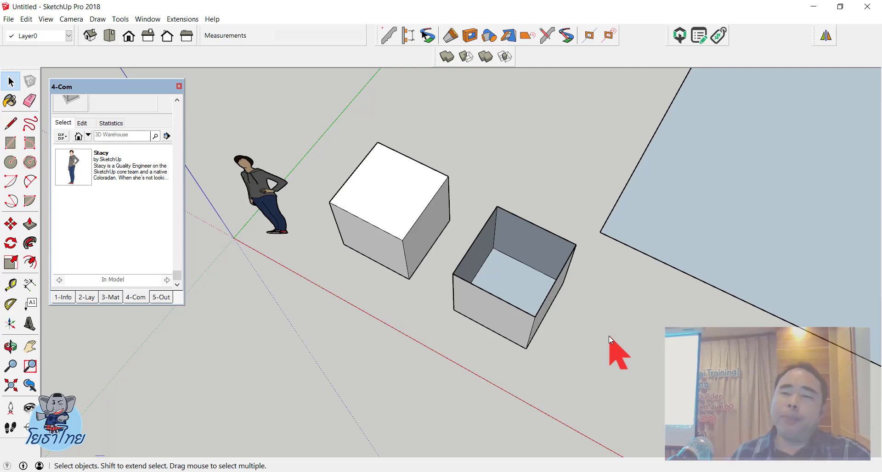
In Entity Info, compare the cube with the open box and confirm a 1 m³ Solid Group
{"action": "left_click", "coordinate": [63, 300]}
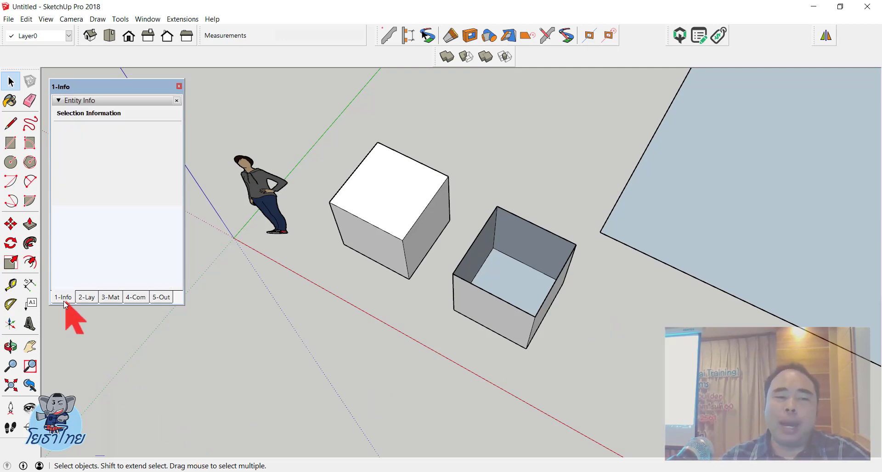
{"action": "middle_click_drag", "start_coordinate": [649, 381], "coordinate": [413, 258]}
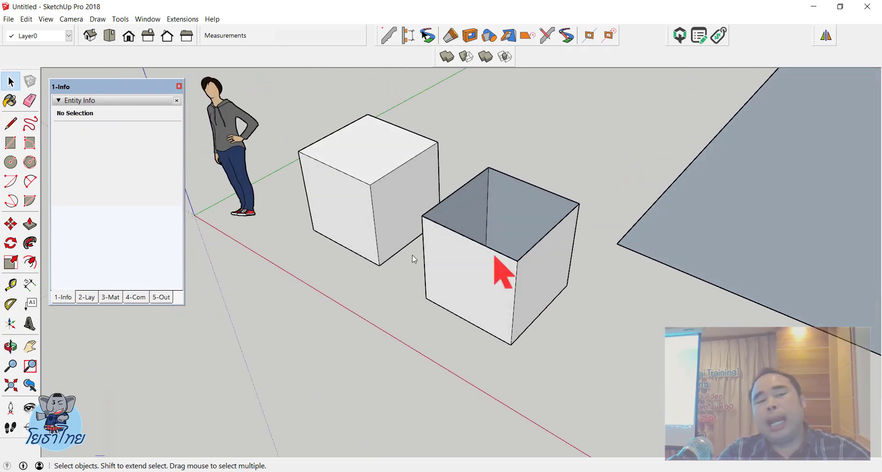
{"action": "scroll", "coordinate": [307, 264], "scroll_direction": "up", "scroll_amount": 2}
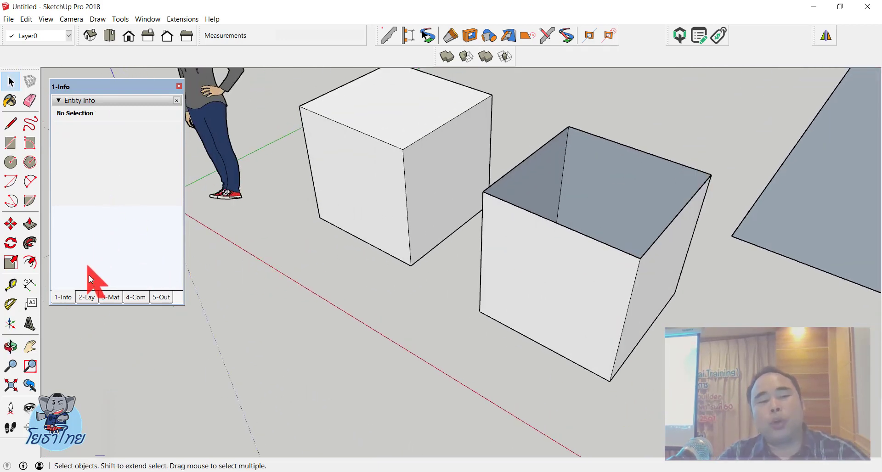
{"action": "left_click", "coordinate": [324, 139]}
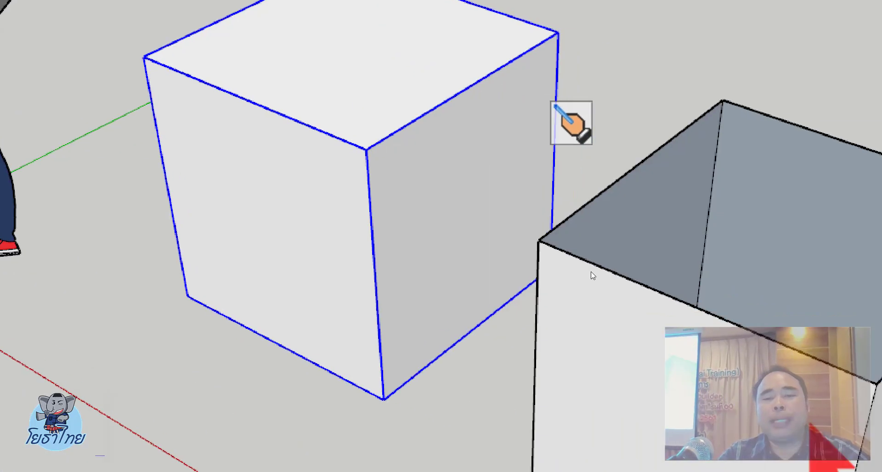
{"action": "left_click", "coordinate": [591, 275]}
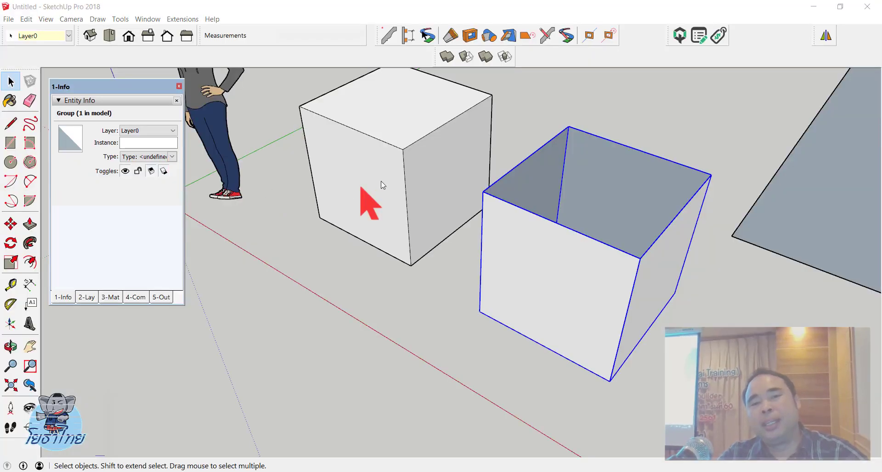
{"action": "left_click", "coordinate": [390, 190]}
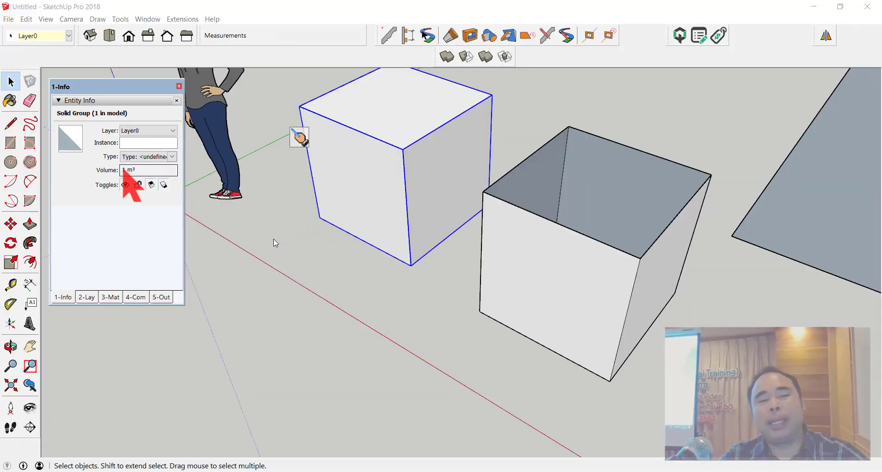
{"action": "left_click", "coordinate": [664, 130]}
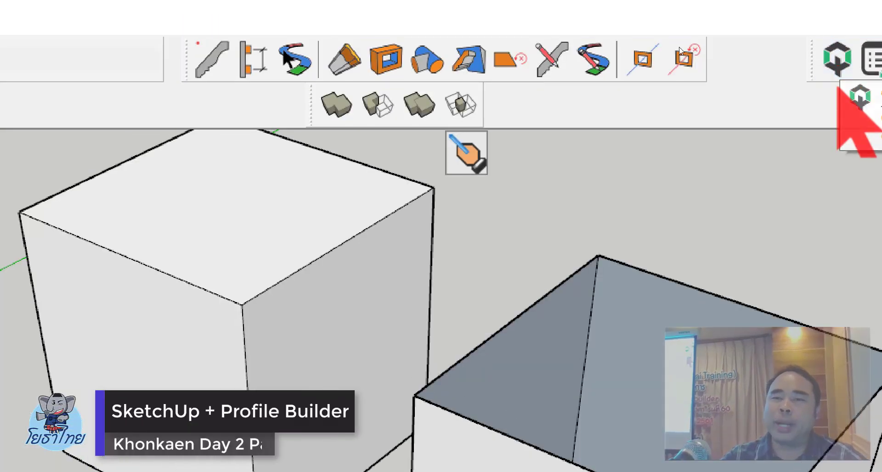
{"action": "left_click", "coordinate": [837, 59]}
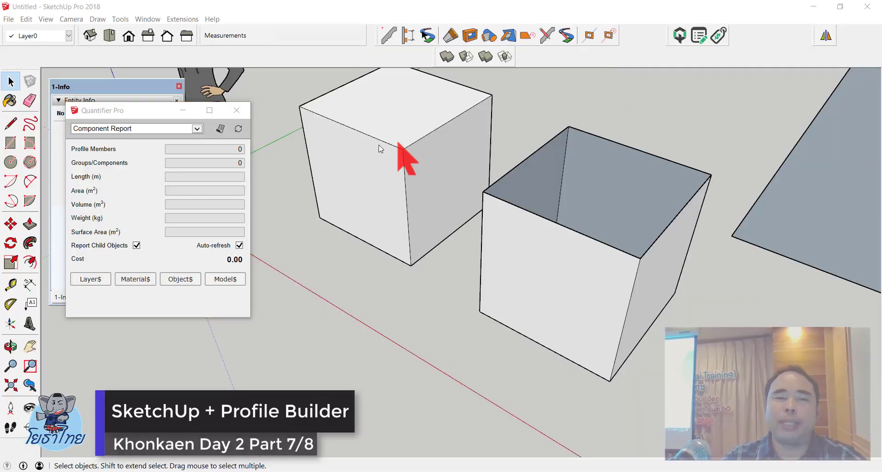
{"action": "left_click", "coordinate": [370, 147]}
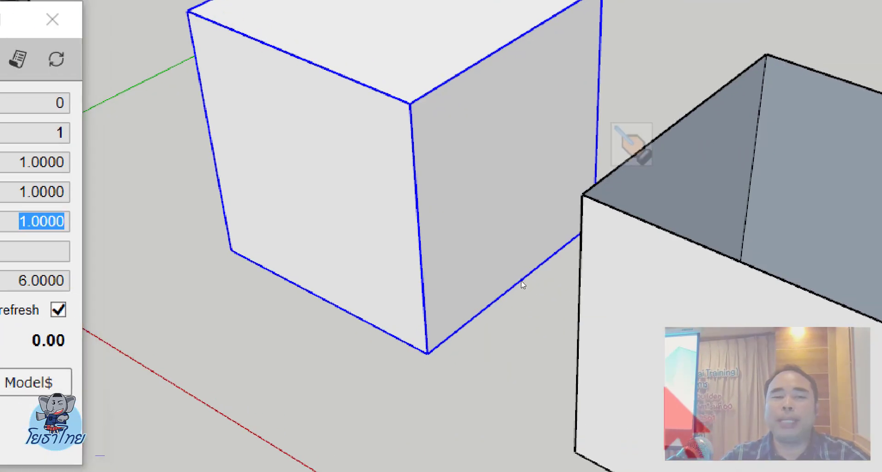
{"action": "left_click", "coordinate": [636, 332]}
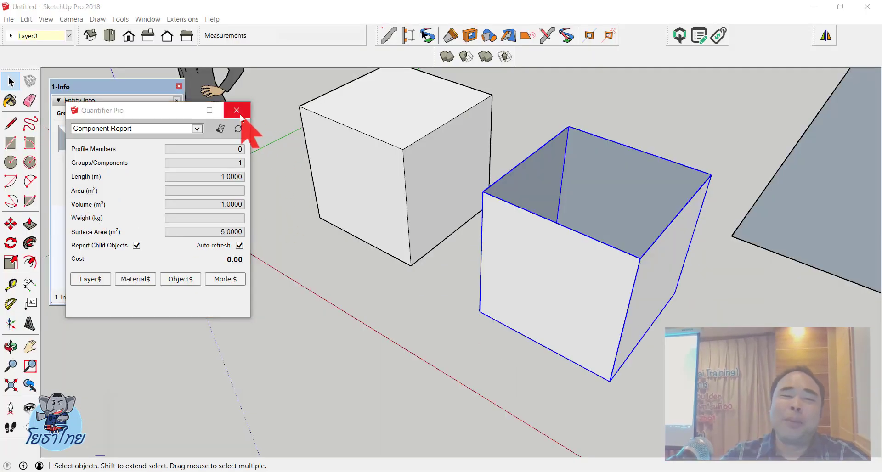
{"action": "left_click", "coordinate": [240, 118]}
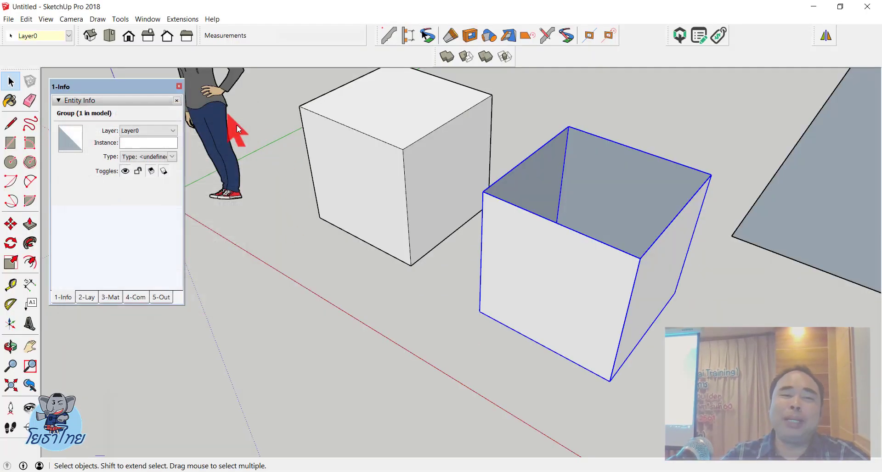
{"action": "scroll", "coordinate": [379, 249], "scroll_direction": "down", "scroll_amount": 3}
{"action": "middle_click_drag", "start_coordinate": [379, 249], "coordinate": [421, 365]}
{"action": "scroll", "coordinate": [407, 266], "scroll_direction": "up", "scroll_amount": 5}
{"action": "scroll", "coordinate": [407, 266], "scroll_direction": "up", "scroll_amount": 2}
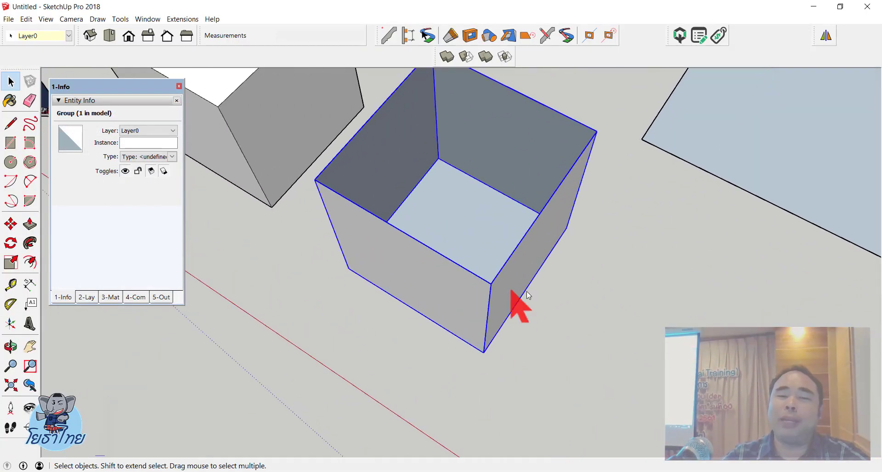
{"action": "scroll", "coordinate": [527, 291], "scroll_direction": "up", "scroll_amount": 2}
{"action": "middle_click_drag", "start_coordinate": [470, 235], "coordinate": [387, 272]}
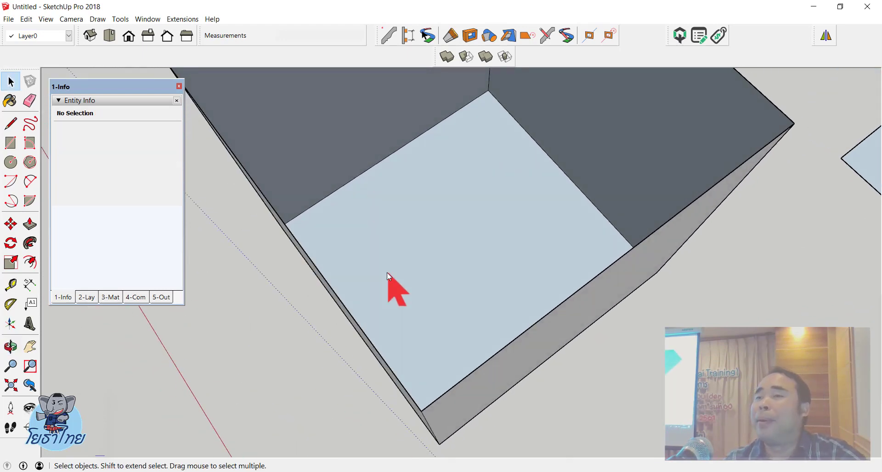
{"action": "scroll", "coordinate": [393, 286], "scroll_direction": "down", "scroll_amount": 3}
{"action": "scroll", "coordinate": [375, 299], "scroll_direction": "down", "scroll_amount": 2}
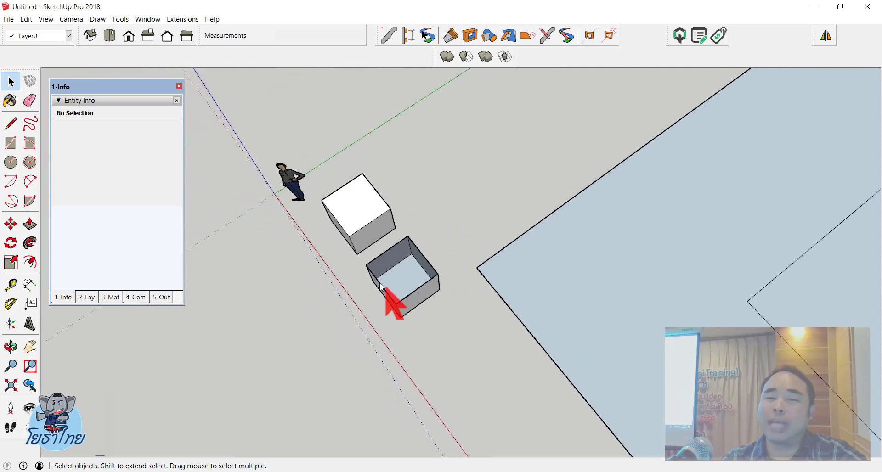
{"action": "scroll", "coordinate": [353, 263], "scroll_direction": "down", "scroll_amount": 2}
{"action": "middle_click_drag", "start_coordinate": [352, 261], "coordinate": [433, 282]}
{"action": "scroll", "coordinate": [492, 256], "scroll_direction": "up", "scroll_amount": 5}
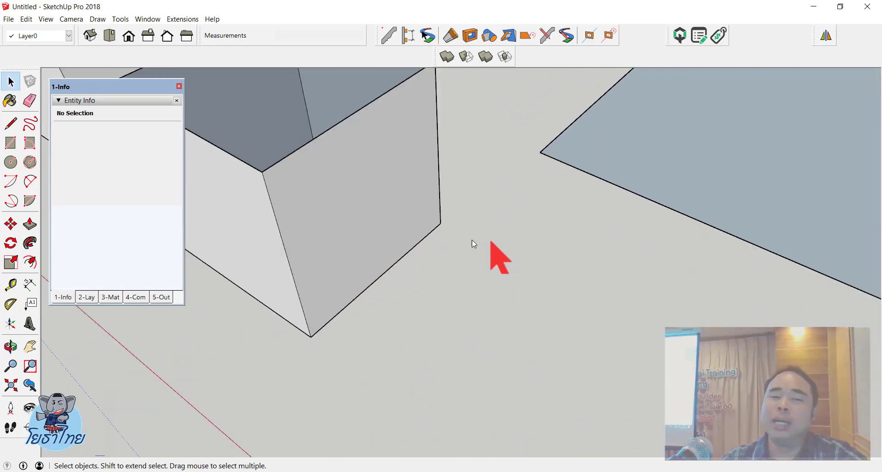
{"action": "scroll", "coordinate": [461, 257], "scroll_direction": "down", "scroll_amount": 3}
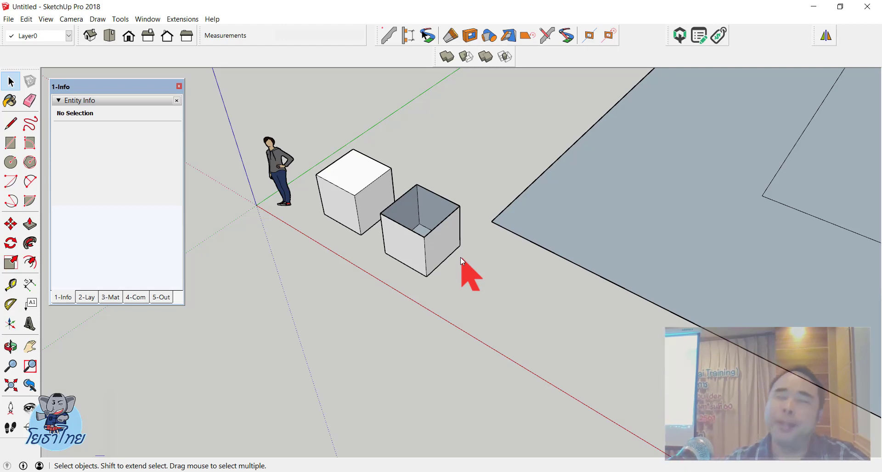
{"action": "scroll", "coordinate": [376, 220], "scroll_direction": "down", "scroll_amount": 3}
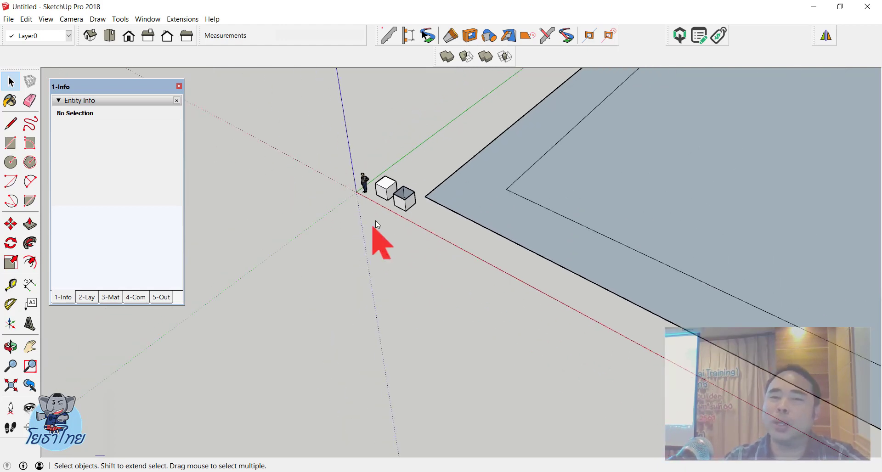
{"action": "scroll", "coordinate": [385, 201], "scroll_direction": "down", "scroll_amount": 3}
{"action": "scroll", "coordinate": [413, 196], "scroll_direction": "down", "scroll_amount": 3}
Orbit and zoom to view the large 40 by 80 m bordered rectangle from above
{"action": "scroll", "coordinate": [464, 141], "scroll_direction": "up", "scroll_amount": 3}
{"action": "middle_click_drag", "start_coordinate": [465, 140], "coordinate": [437, 163]}
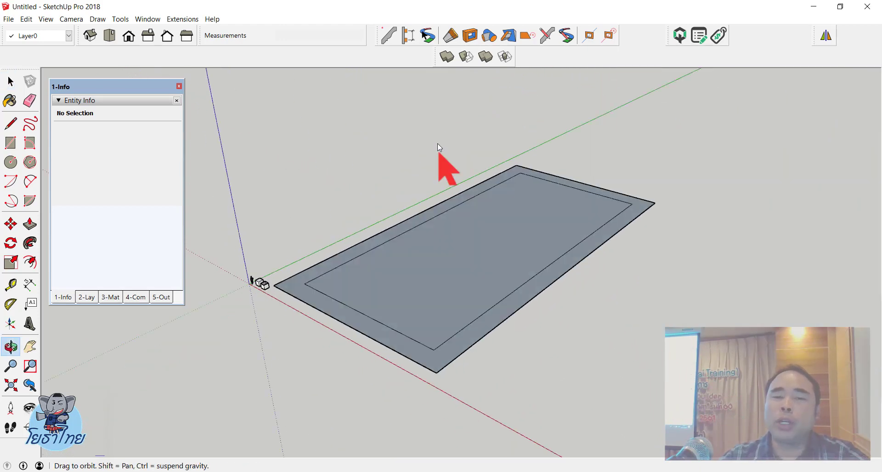
{"action": "scroll", "coordinate": [413, 239], "scroll_direction": "up", "scroll_amount": 2}
{"action": "middle_click_drag", "start_coordinate": [420, 299], "coordinate": [425, 334]}
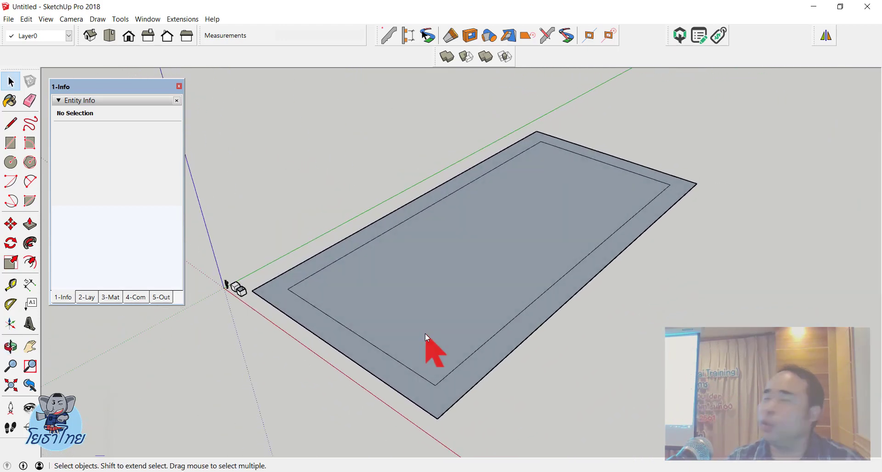
{"action": "scroll", "coordinate": [512, 255], "scroll_direction": "down", "scroll_amount": 3}
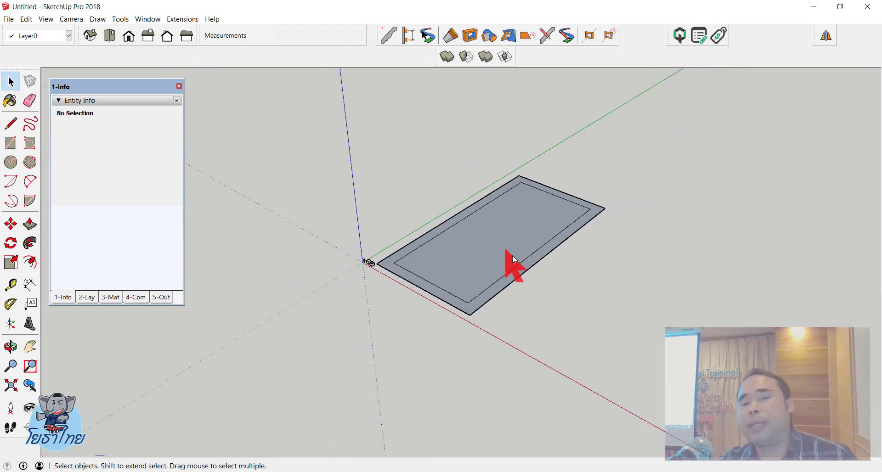
{"action": "middle_click_drag", "start_coordinate": [466, 232], "coordinate": [384, 187]}
{"action": "scroll", "coordinate": [447, 237], "scroll_direction": "up", "scroll_amount": 2}
{"action": "scroll", "coordinate": [493, 228], "scroll_direction": "down", "scroll_amount": 2}
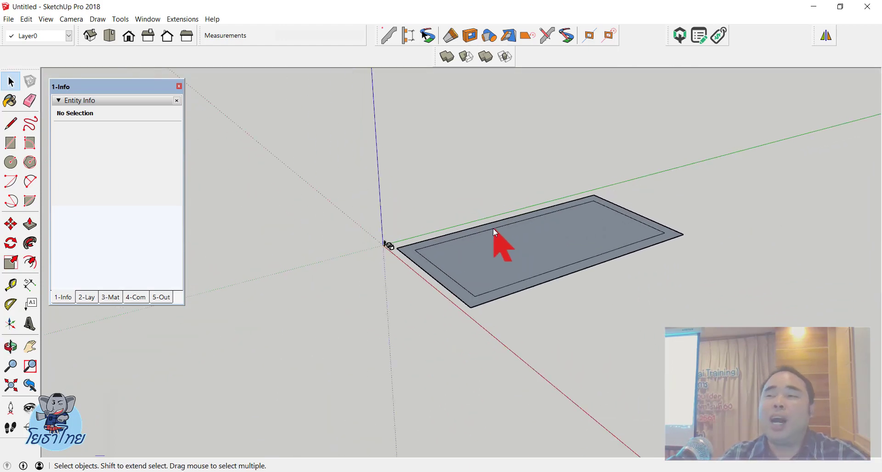
{"action": "middle_click_drag", "start_coordinate": [492, 228], "coordinate": [514, 246]}
{"action": "scroll", "coordinate": [517, 247], "scroll_direction": "up", "scroll_amount": 1}
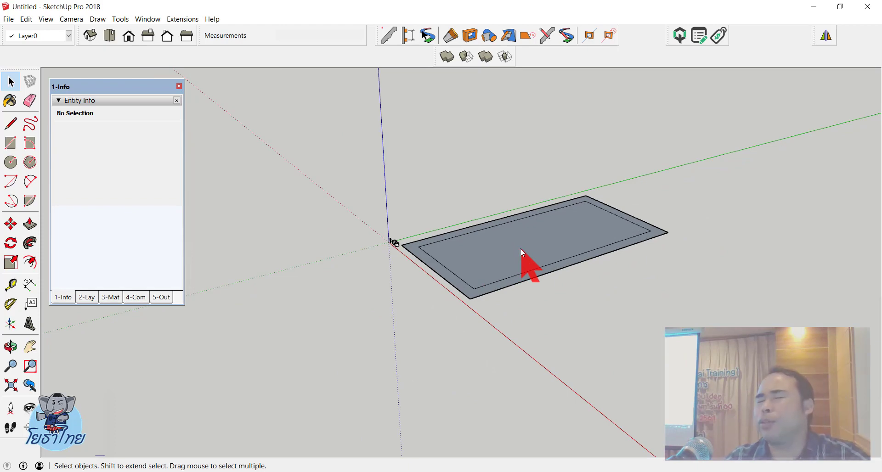
{"action": "scroll", "coordinate": [550, 255], "scroll_direction": "up", "scroll_amount": 2}
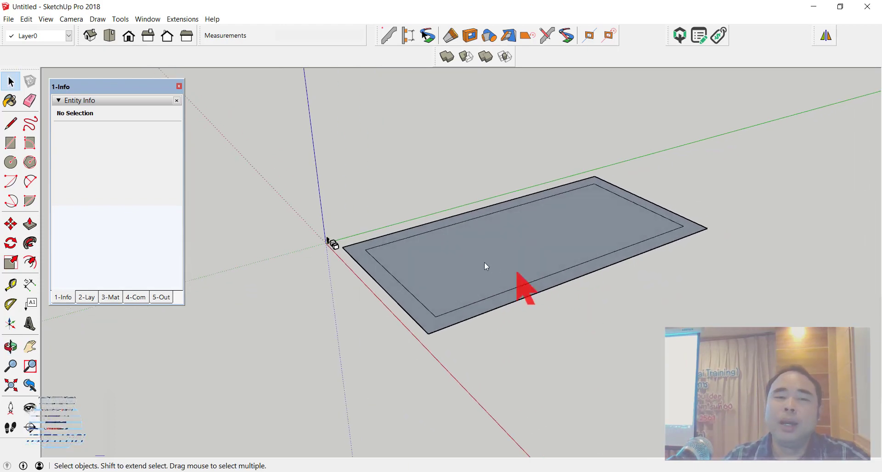
{"action": "scroll", "coordinate": [527, 292], "scroll_direction": "up", "scroll_amount": 1}
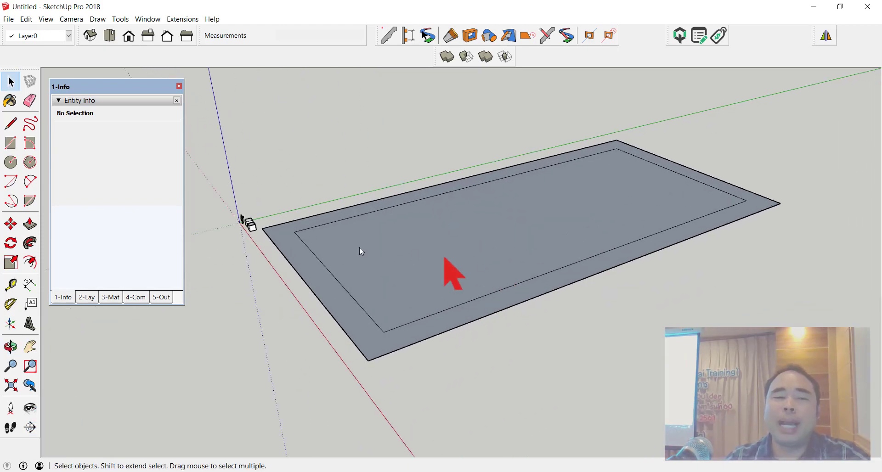
Test-select the 4 m inset inner face, clear the selection, and activate the Move tool
{"action": "double_click", "coordinate": [485, 249]}
{"action": "left_click", "coordinate": [572, 260]}
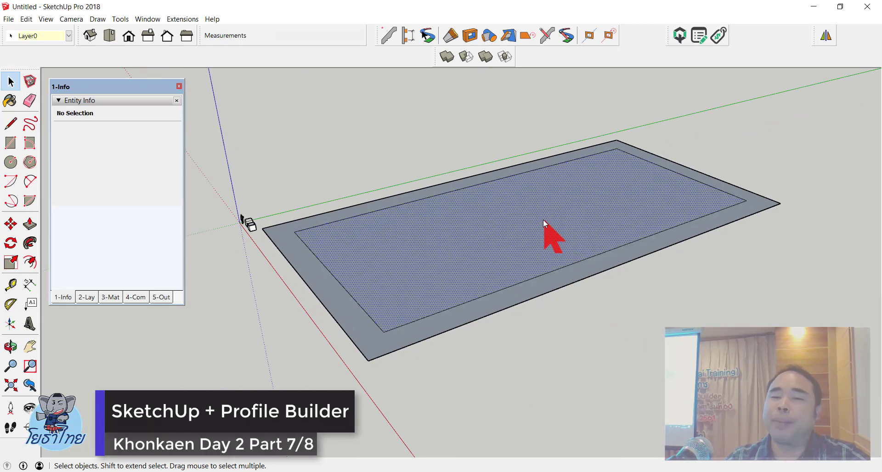
{"action": "double_click", "coordinate": [543, 219]}
{"action": "left_click", "coordinate": [632, 349]}
{"action": "double_click", "coordinate": [543, 239]}
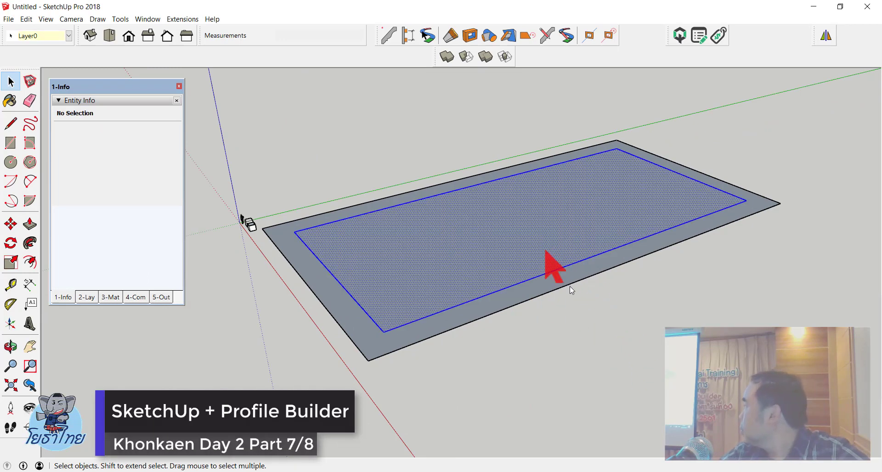
{"action": "left_click", "coordinate": [657, 356]}
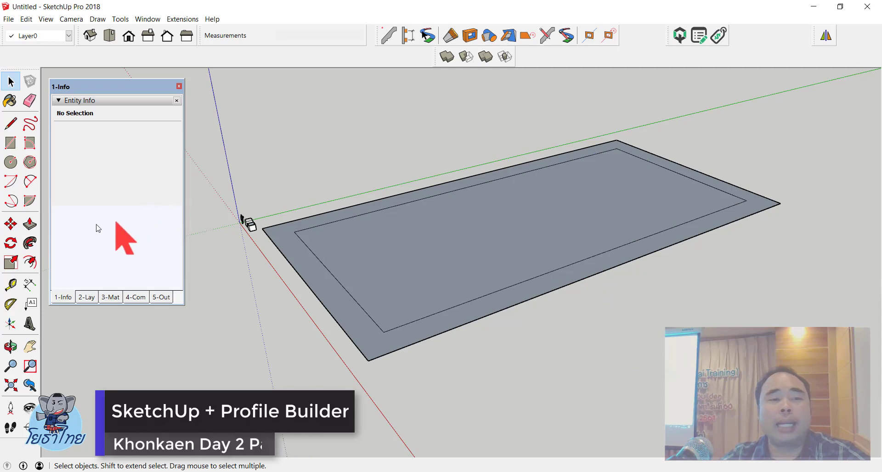
{"action": "left_click", "coordinate": [11, 224]}
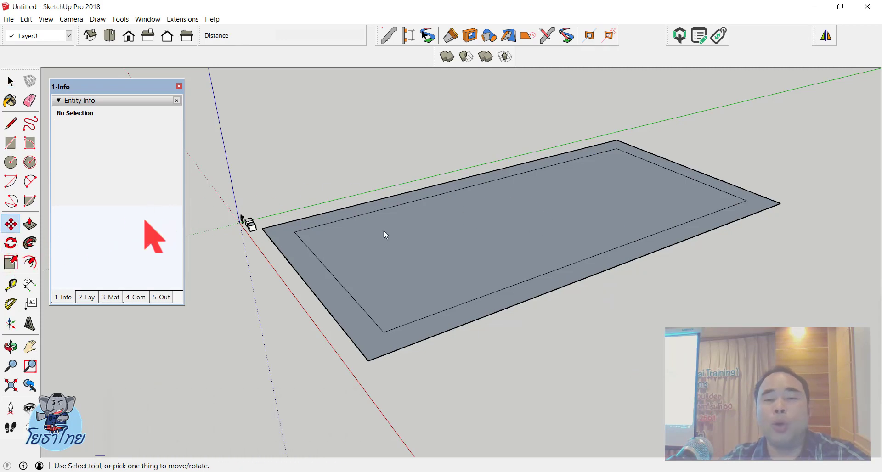
{"action": "left_click", "coordinate": [536, 218]}
{"action": "scroll", "coordinate": [645, 311], "scroll_direction": "down", "scroll_amount": 3}
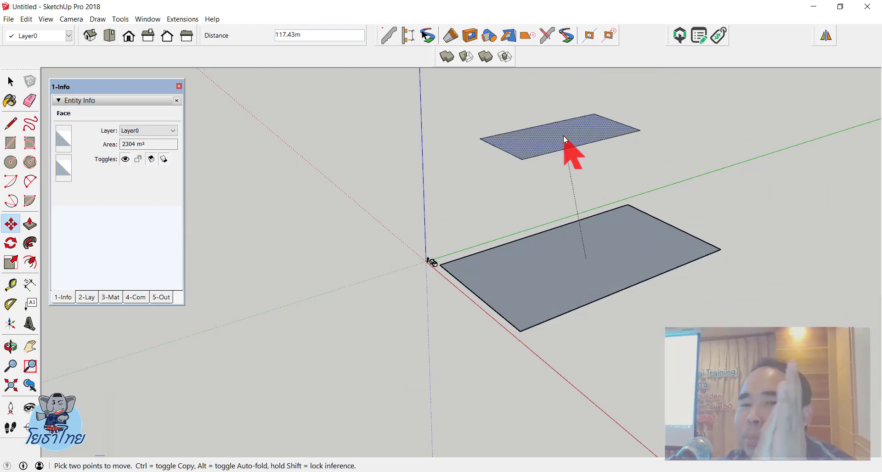
{"action": "key", "text": "space"}
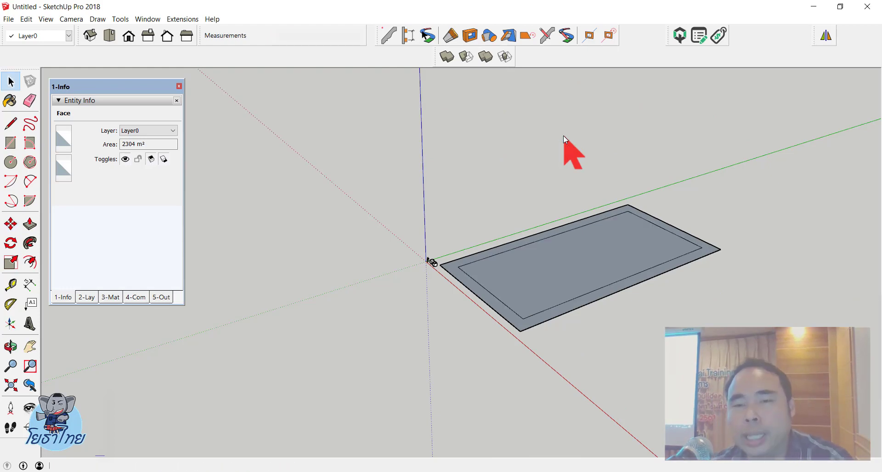
{"action": "left_click", "coordinate": [564, 136]}
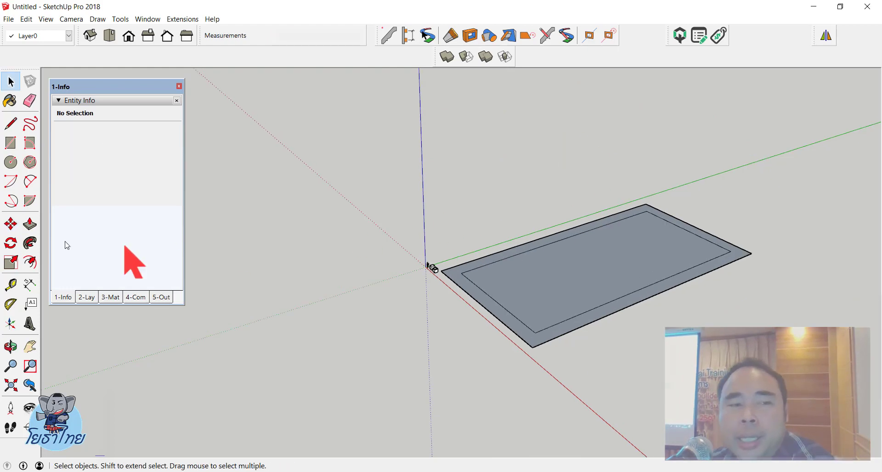
{"action": "left_click", "coordinate": [15, 224]}
{"action": "left_click", "coordinate": [591, 261]}
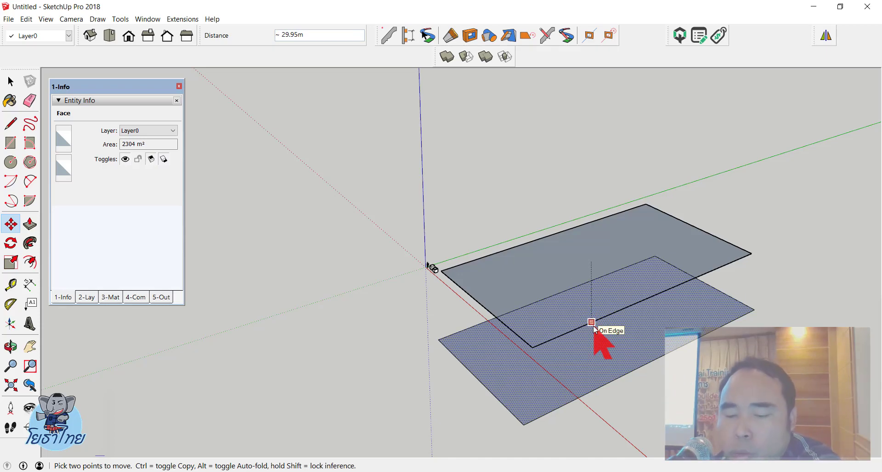
{"action": "key", "text": "Up"}
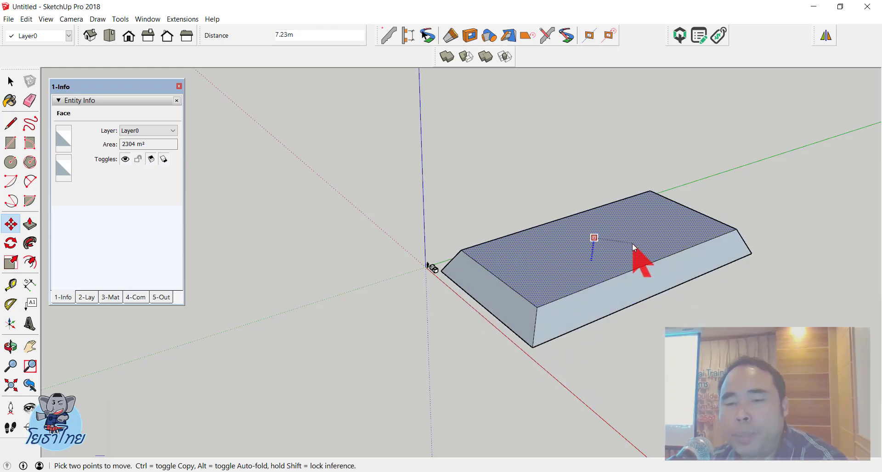
{"action": "key", "text": "Escape"}
{"action": "key", "text": "space"}
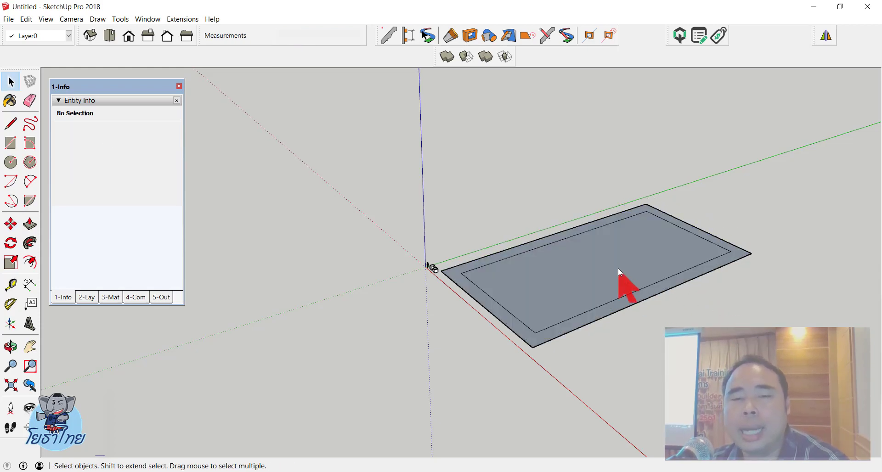
Move the rectangle's inner 2304 m² face 2 m down the blue axis to form a sloped pit
{"action": "left_click", "coordinate": [10, 224]}
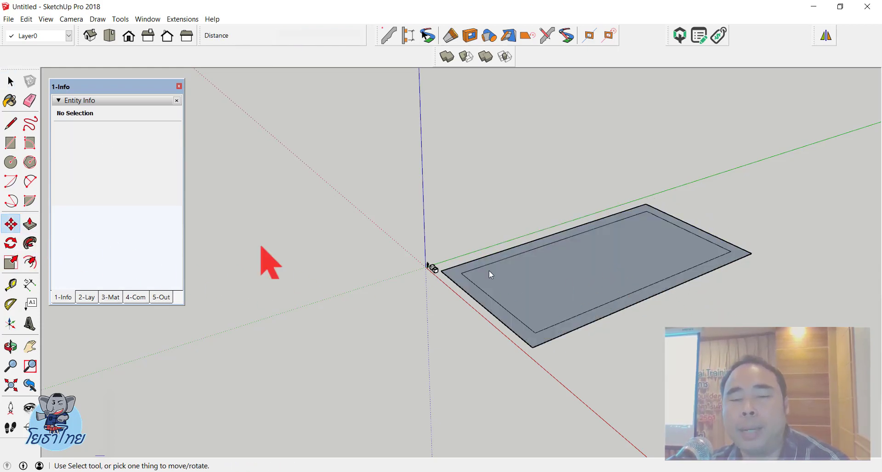
{"action": "left_click", "coordinate": [606, 270]}
{"action": "scroll", "coordinate": [638, 390], "scroll_direction": "down", "scroll_amount": 3}
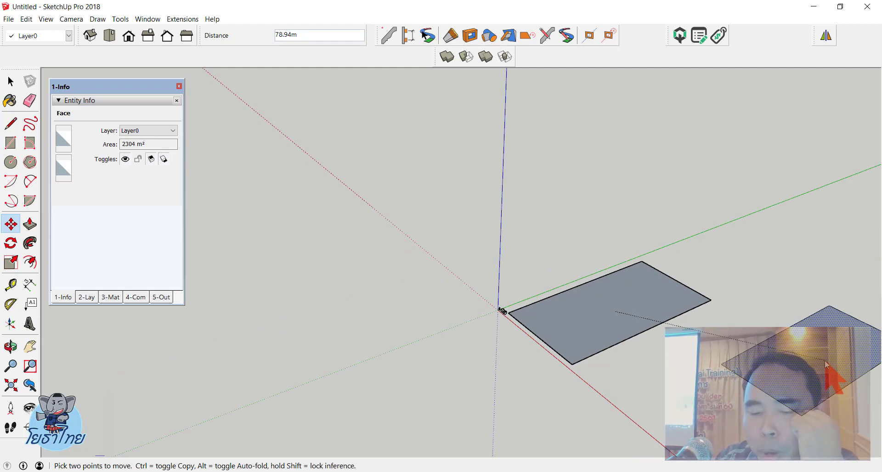
{"action": "key", "text": "Up"}
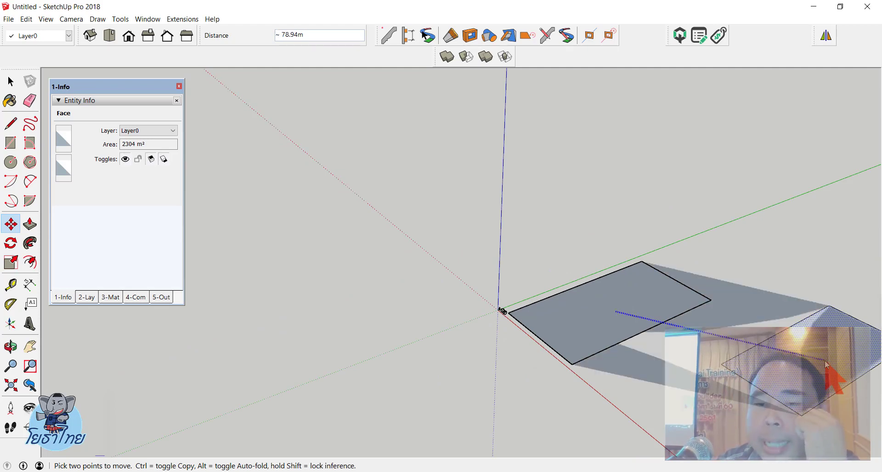
{"action": "mouse_move", "coordinate": [689, 353]}
{"action": "middle_mouse_down"}
{"action": "mouse_move", "coordinate": [646, 282]}
{"action": "mouse_move", "coordinate": [657, 351]}
{"action": "middle_mouse_up"}
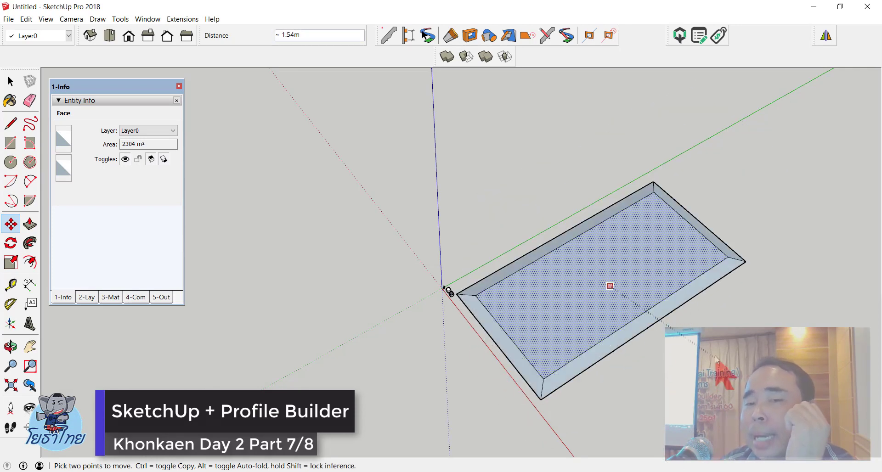
{"action": "type", "text": "2"}
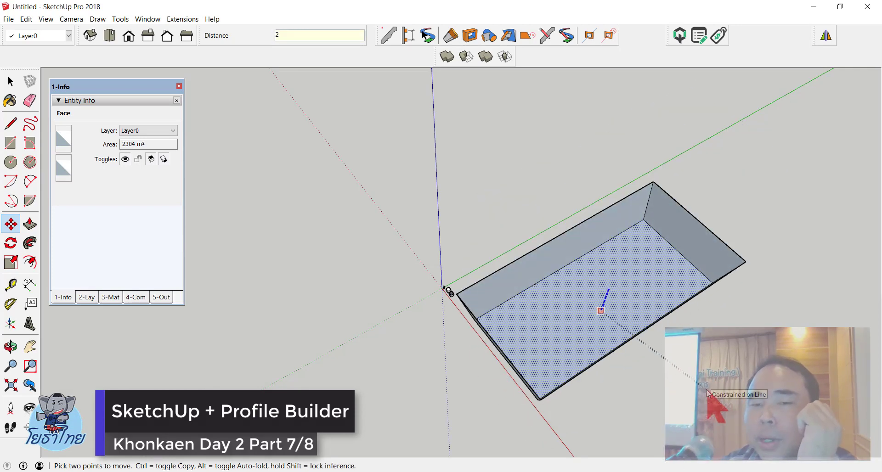
{"action": "key", "text": "Return"}
{"action": "key", "text": "space"}
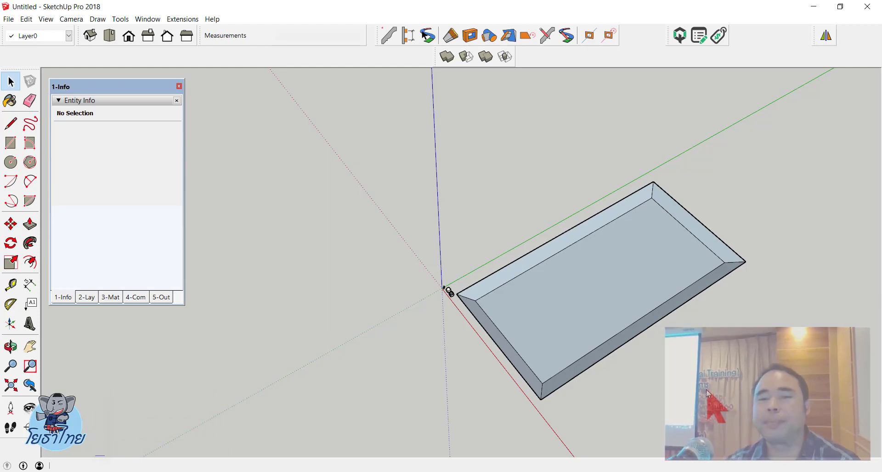
{"action": "middle_click_drag", "start_coordinate": [708, 392], "coordinate": [662, 251]}
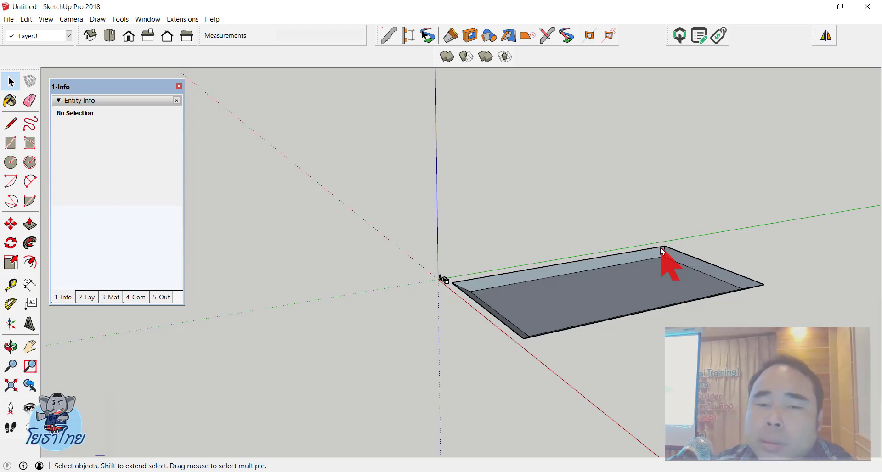
Select all the pit's faces and make them a group
{"action": "middle_click_drag", "start_coordinate": [677, 127], "coordinate": [688, 242]}
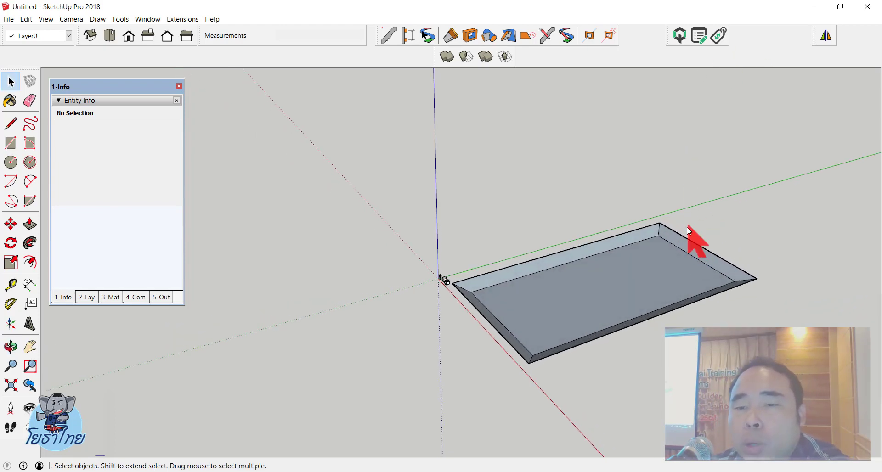
{"action": "triple_click", "coordinate": [672, 259]}
{"action": "right_click", "coordinate": [672, 259]}
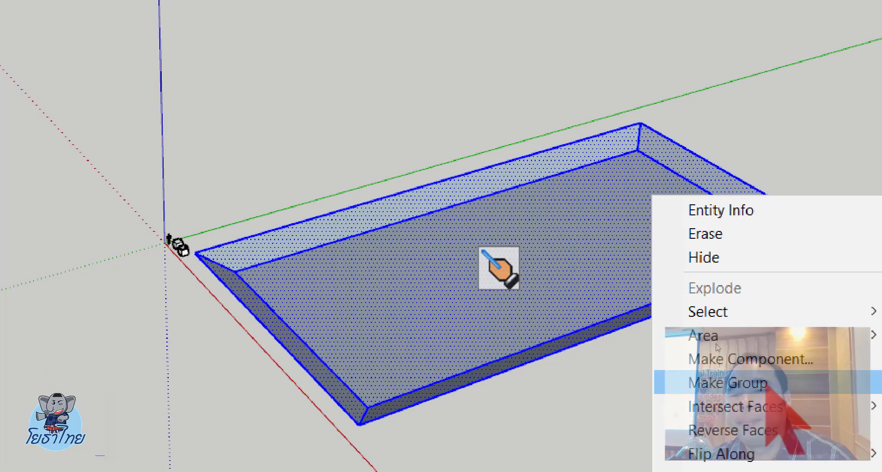
{"action": "left_click", "coordinate": [728, 383]}
{"action": "left_click", "coordinate": [709, 147]}
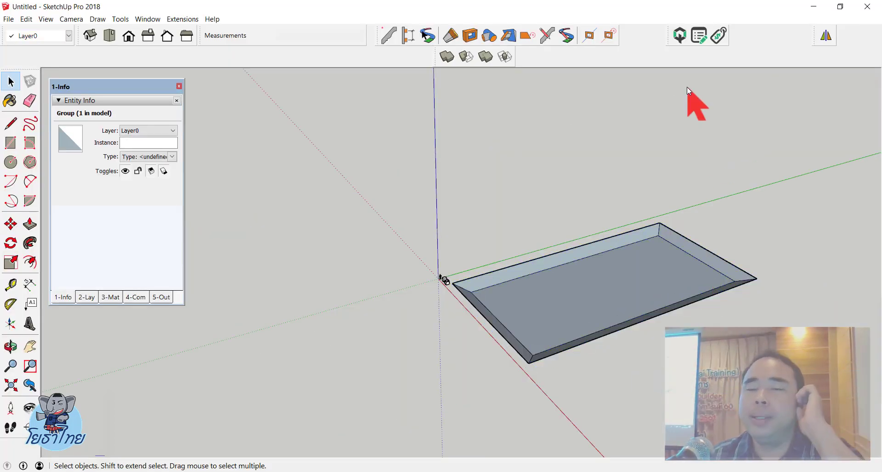
Check the pit group's volume in Quantifier Pro: 5482.6667 m³
{"action": "left_click", "coordinate": [679, 37]}
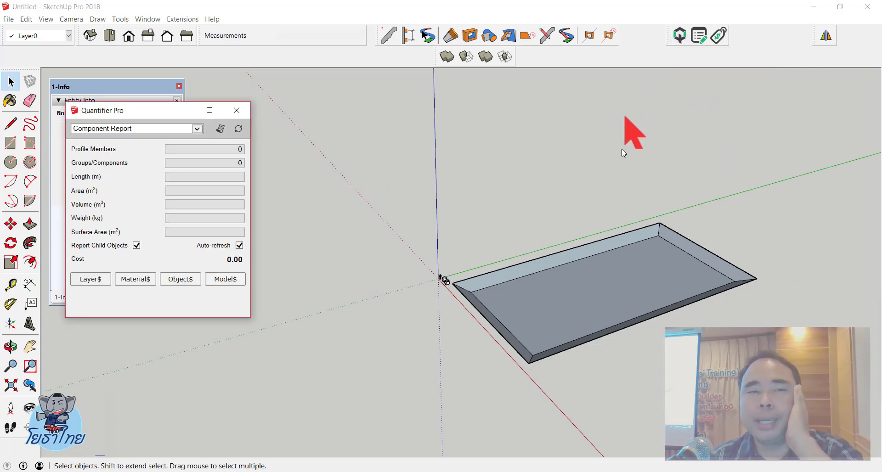
{"action": "left_click", "coordinate": [608, 268]}
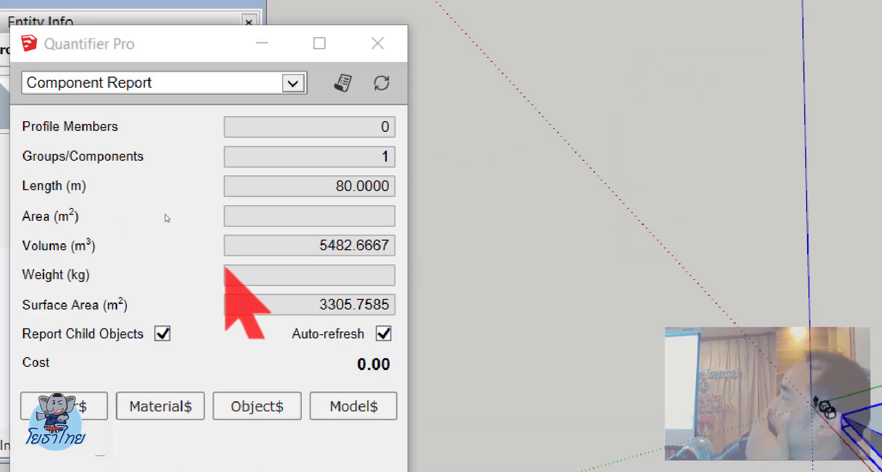
{"action": "left_click", "coordinate": [186, 209]}
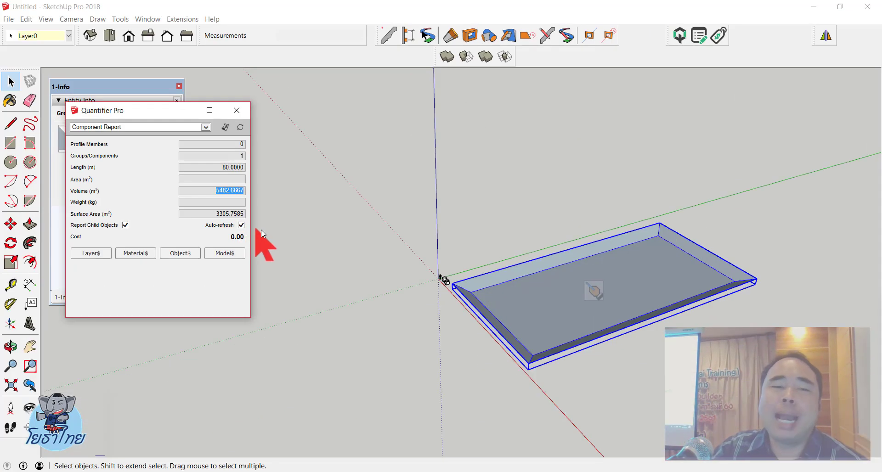
{"action": "left_click", "coordinate": [262, 233]}
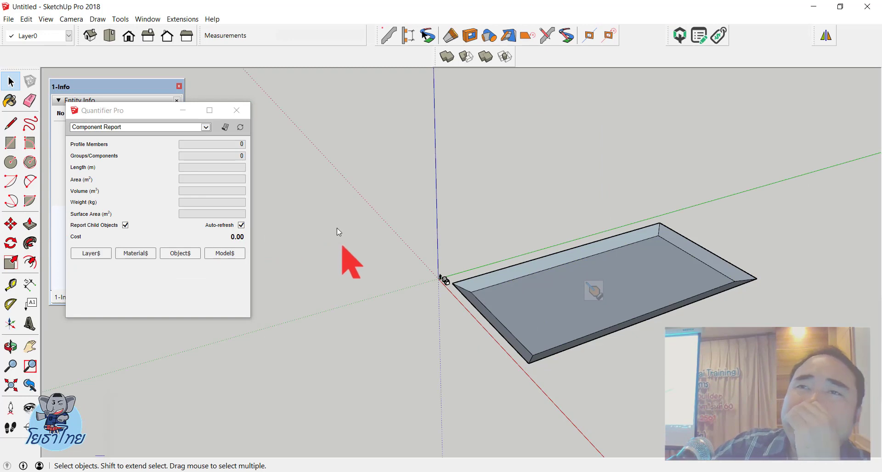
{"action": "left_click", "coordinate": [236, 110]}
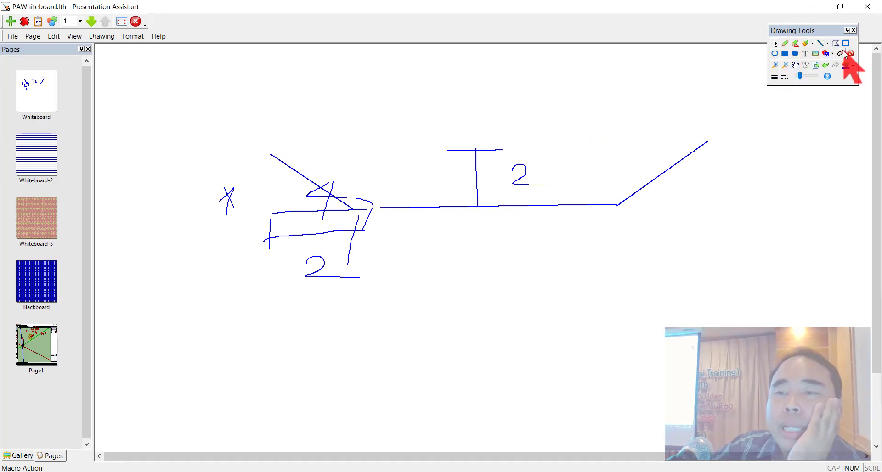
Clear the whiteboard and sketch a ground line, a box, and an arrow labelled ปกติ
{"action": "left_click", "coordinate": [845, 53]}
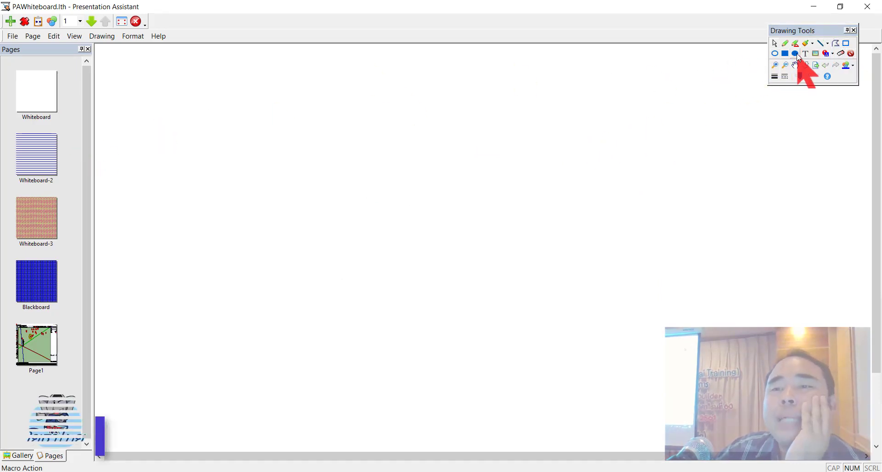
{"action": "left_click_drag", "start_coordinate": [217, 212], "coordinate": [700, 204]}
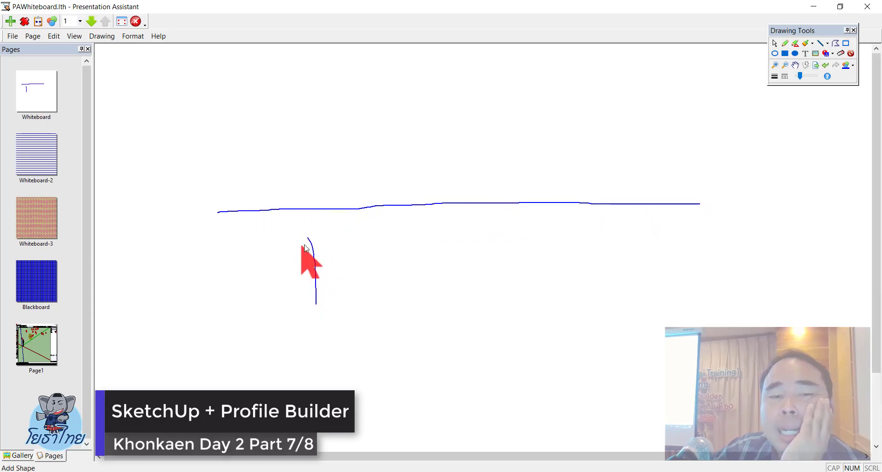
{"action": "mouse_move", "coordinate": [301, 244]}
{"action": "left_mouse_down"}
{"action": "mouse_move", "coordinate": [384, 296]}
{"action": "mouse_move", "coordinate": [312, 305]}
{"action": "left_mouse_up"}
{"action": "mouse_move", "coordinate": [384, 276]}
{"action": "left_mouse_down"}
{"action": "mouse_move", "coordinate": [426, 276]}
{"action": "mouse_move", "coordinate": [376, 278]}
{"action": "mouse_move", "coordinate": [404, 292]}
{"action": "left_mouse_up"}
{"action": "left_click_drag", "start_coordinate": [450, 276], "coordinate": [467, 248]}
{"action": "mouse_move", "coordinate": [493, 309]}
{"action": "left_mouse_down"}
{"action": "mouse_move", "coordinate": [523, 291]}
{"action": "mouse_move", "coordinate": [565, 308]}
{"action": "left_mouse_up"}
{"action": "left_click_drag", "start_coordinate": [536, 267], "coordinate": [568, 265]}
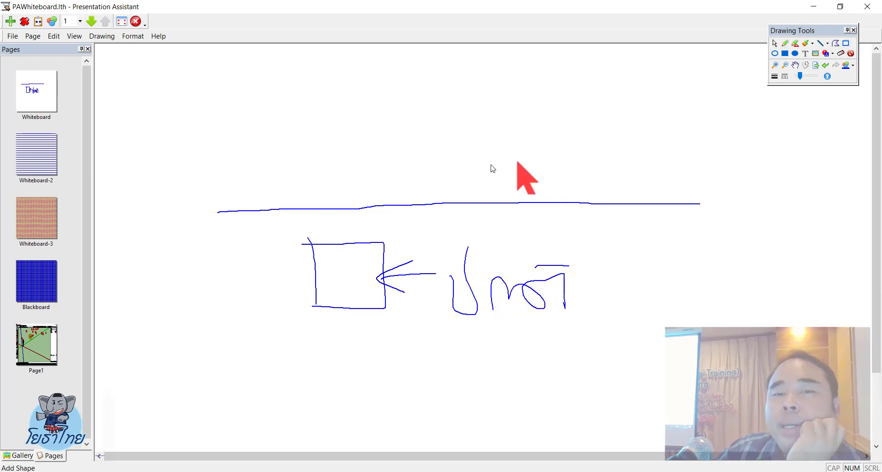
Sketch a labelled soil mound above the ground line and a crossed-out slope at lower right
{"action": "left_click_drag", "start_coordinate": [423, 205], "coordinate": [562, 218]}
{"action": "mouse_move", "coordinate": [519, 148]}
{"action": "left_mouse_down"}
{"action": "mouse_move", "coordinate": [605, 133]}
{"action": "mouse_move", "coordinate": [640, 140]}
{"action": "mouse_move", "coordinate": [681, 126]}
{"action": "left_mouse_up"}
{"action": "mouse_move", "coordinate": [691, 131]}
{"action": "left_mouse_down"}
{"action": "mouse_move", "coordinate": [710, 156]}
{"action": "mouse_move", "coordinate": [758, 131]}
{"action": "left_mouse_up"}
{"action": "left_click_drag", "start_coordinate": [610, 237], "coordinate": [699, 329]}
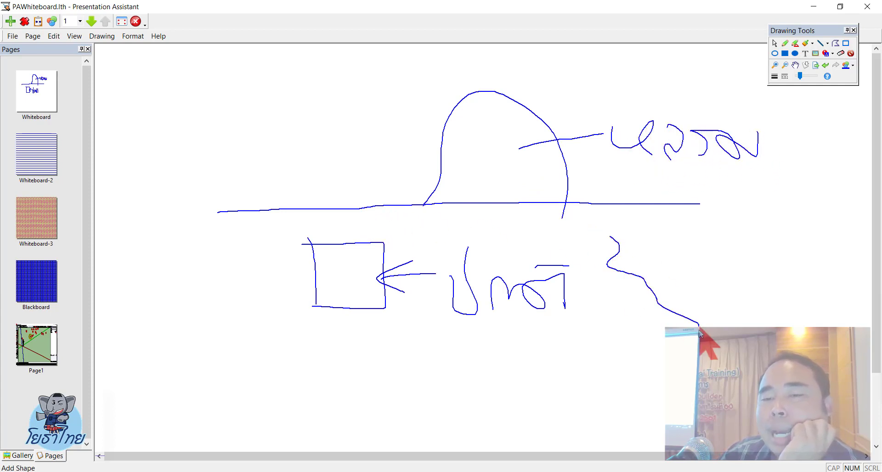
{"action": "left_click_drag", "start_coordinate": [623, 391], "coordinate": [784, 391]}
{"action": "mouse_move", "coordinate": [670, 370]}
{"action": "left_mouse_down"}
{"action": "mouse_move", "coordinate": [620, 396]}
{"action": "mouse_move", "coordinate": [708, 374]}
{"action": "left_mouse_up"}
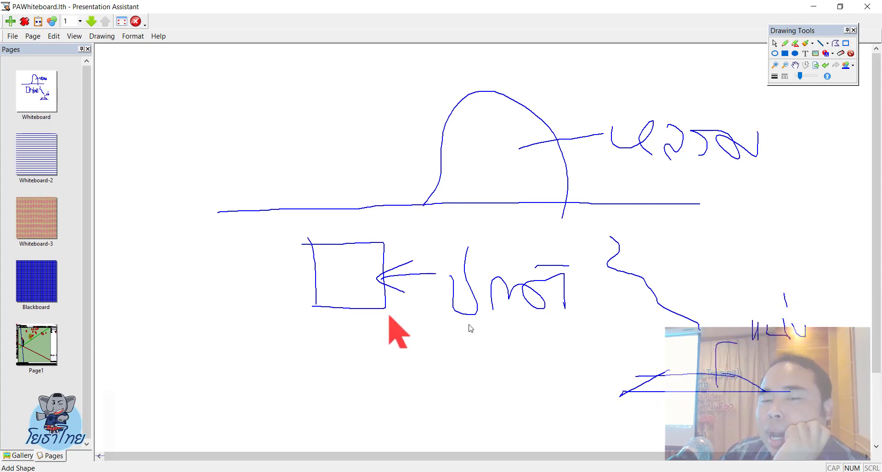
{"action": "left_click_drag", "start_coordinate": [798, 236], "coordinate": [657, 388]}
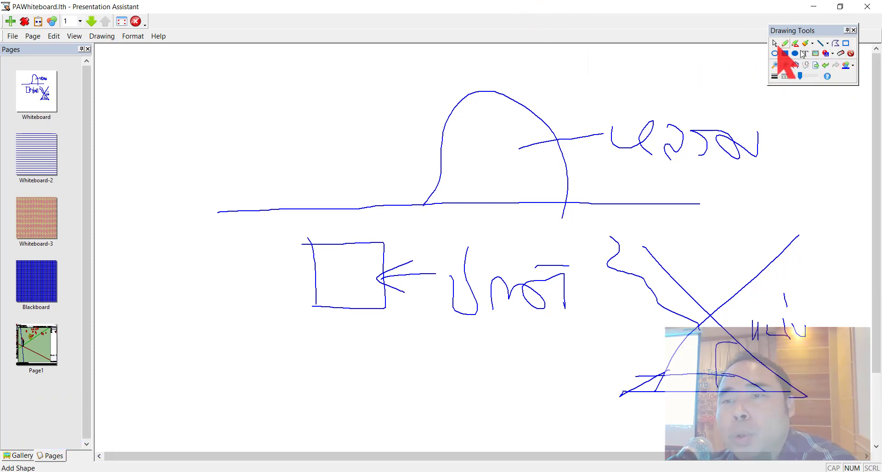
In red, write an amount below the box, a 1 inside it, and a curved arrow
{"action": "left_click", "coordinate": [852, 68]}
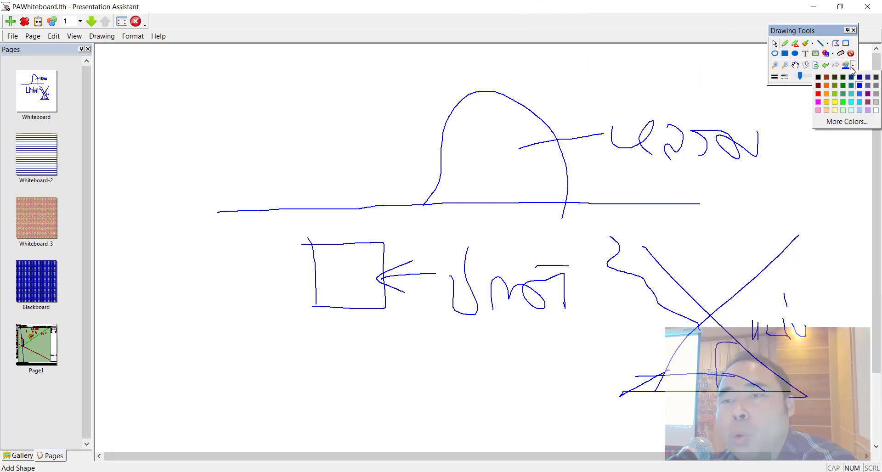
{"action": "left_click", "coordinate": [818, 94]}
{"action": "left_click_drag", "start_coordinate": [396, 362], "coordinate": [417, 389]}
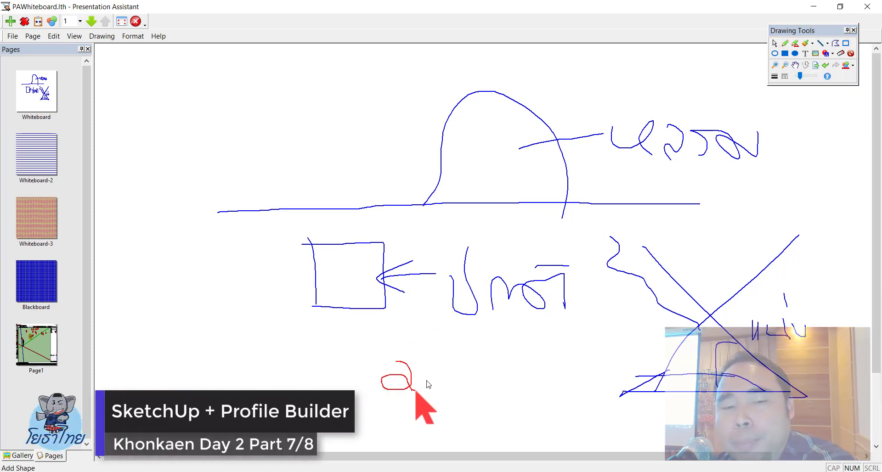
{"action": "left_click_drag", "start_coordinate": [444, 361], "coordinate": [500, 377]}
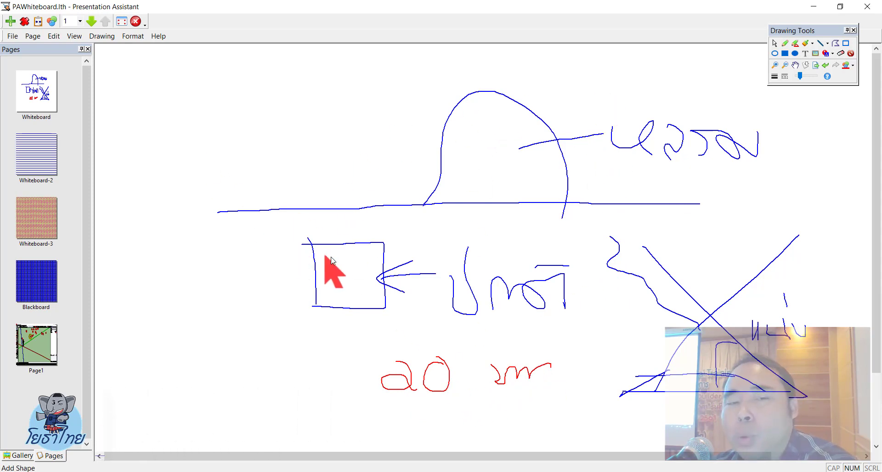
{"action": "mouse_move", "coordinate": [337, 258]}
{"action": "left_mouse_down"}
{"action": "mouse_move", "coordinate": [332, 294]}
{"action": "mouse_move", "coordinate": [427, 153]}
{"action": "left_mouse_up"}
{"action": "left_click_drag", "start_coordinate": [386, 134], "coordinate": [411, 175]}
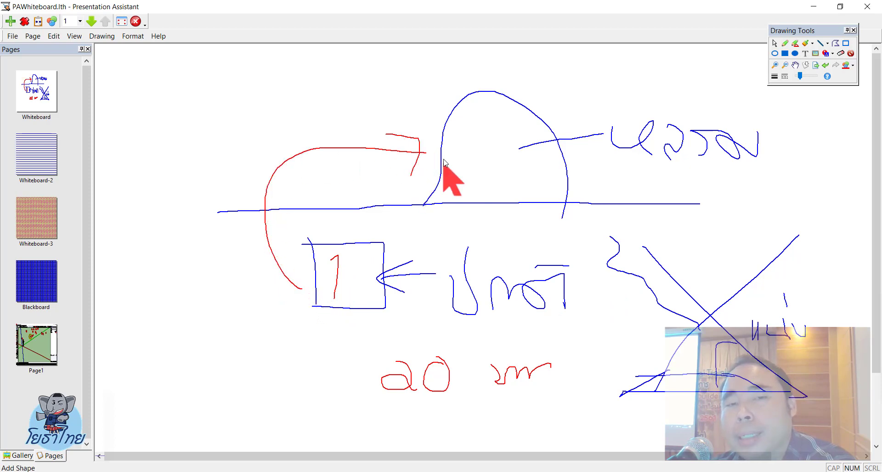
Write 1.25 in the mound, draw an arrow labelled 15 with a unit, and circle ปกติ
{"action": "left_click_drag", "start_coordinate": [470, 157], "coordinate": [493, 180]}
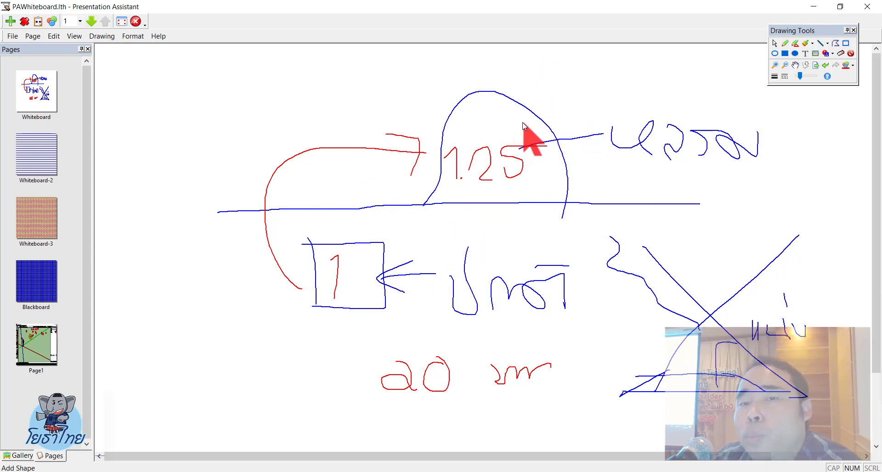
{"action": "left_click_drag", "start_coordinate": [522, 123], "coordinate": [640, 77]}
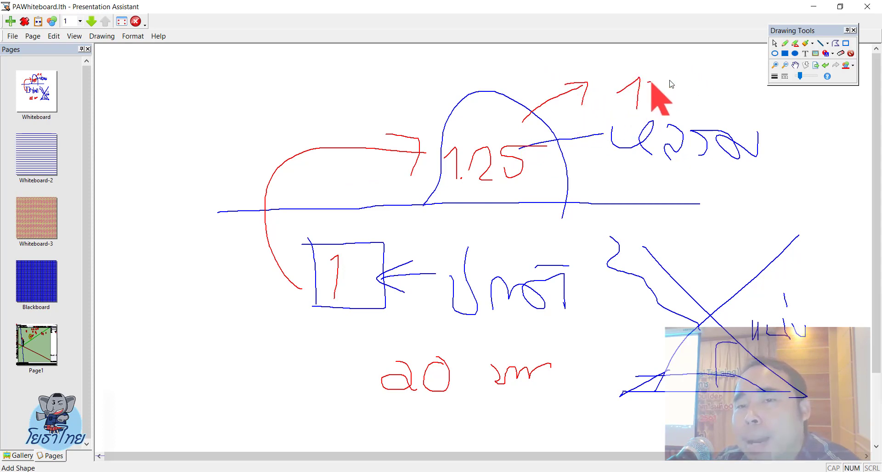
{"action": "left_click_drag", "start_coordinate": [661, 115], "coordinate": [636, 116]}
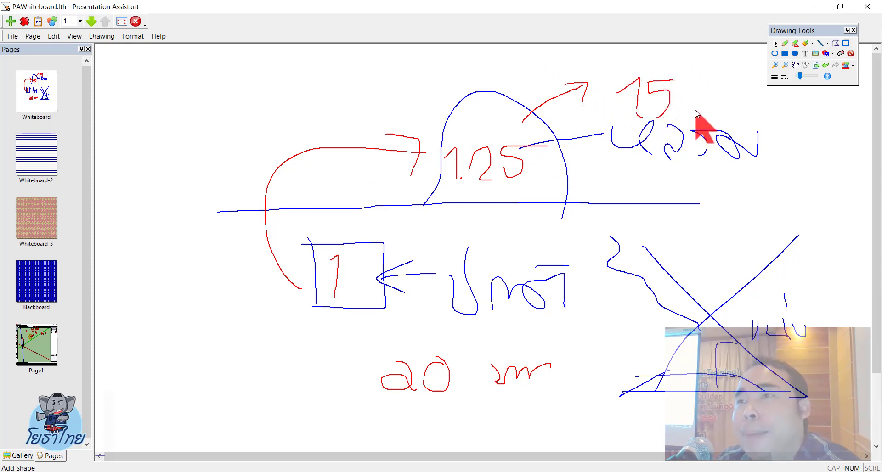
{"action": "left_click_drag", "start_coordinate": [730, 109], "coordinate": [745, 109]}
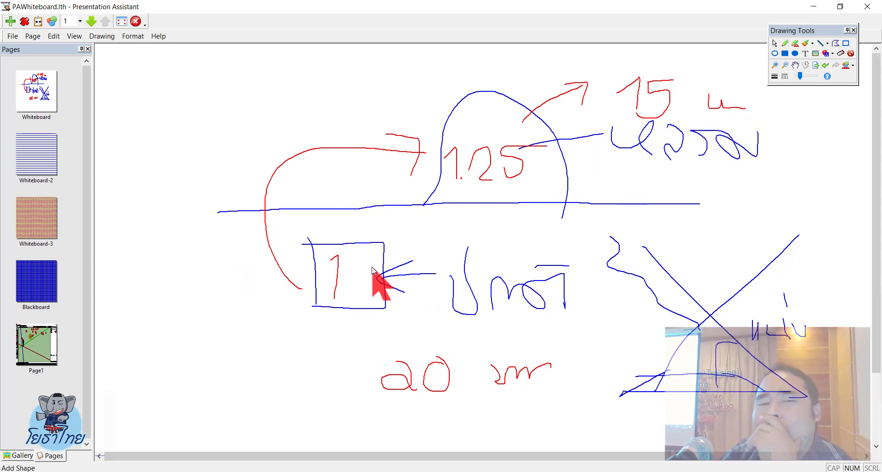
{"action": "left_click_drag", "start_coordinate": [576, 271], "coordinate": [549, 261]}
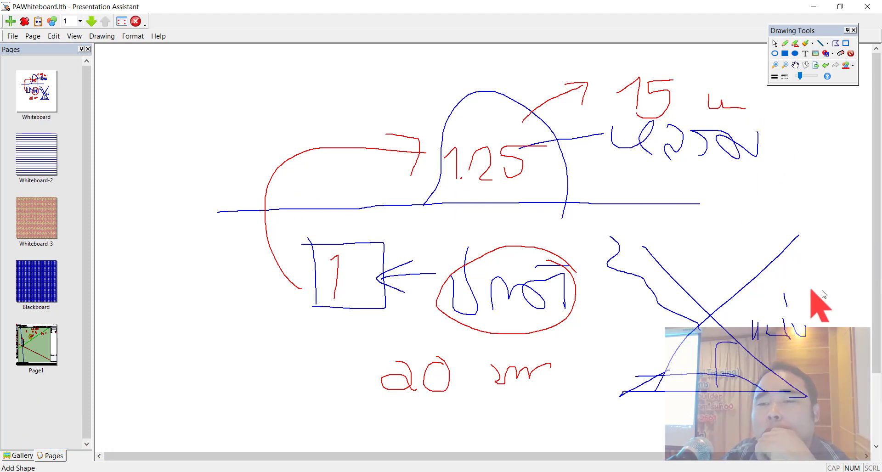
Draw a green line near the board's bottom and a red line along it
{"action": "scroll", "coordinate": [817, 303], "scroll_direction": "down", "scroll_amount": 3}
{"action": "left_click_drag", "start_coordinate": [185, 369], "coordinate": [437, 371]}
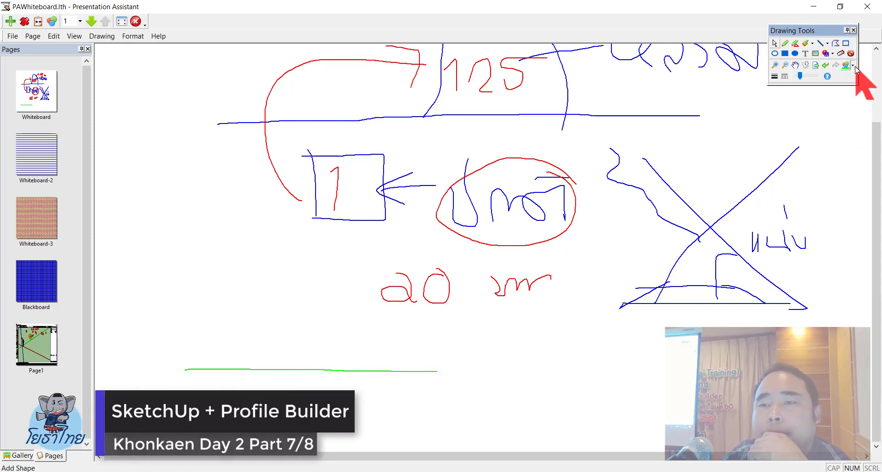
{"action": "left_click", "coordinate": [852, 65]}
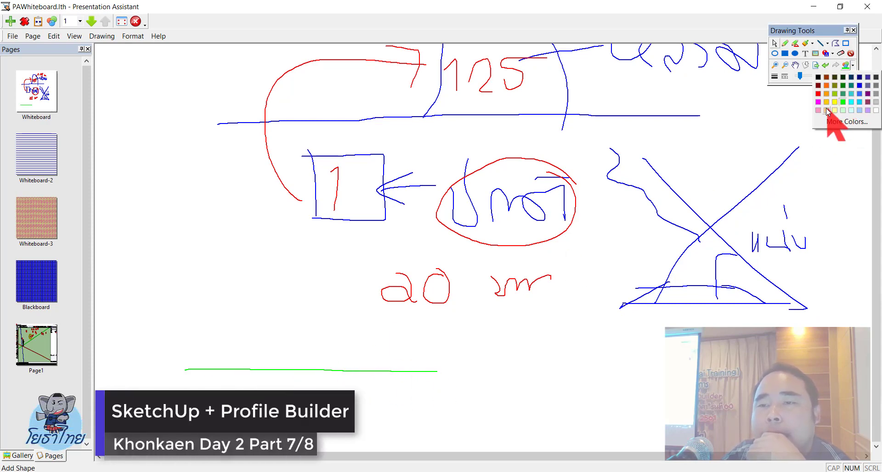
{"action": "left_click", "coordinate": [818, 94]}
{"action": "left_click_drag", "start_coordinate": [175, 372], "coordinate": [459, 379]}
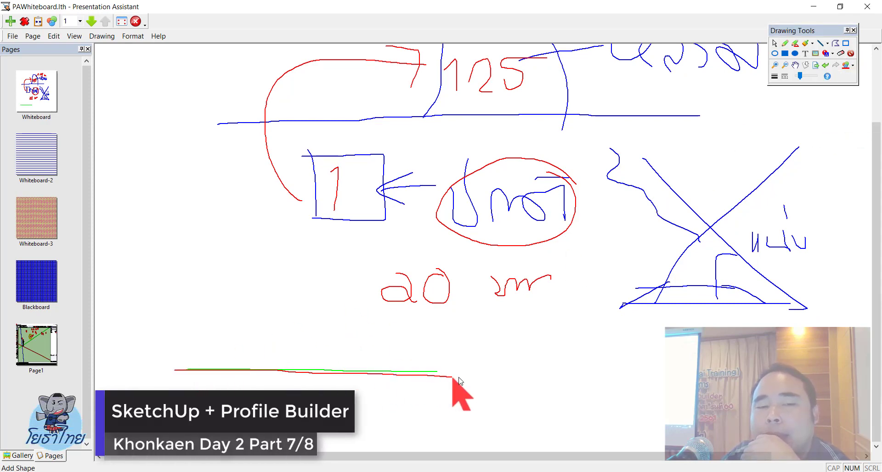
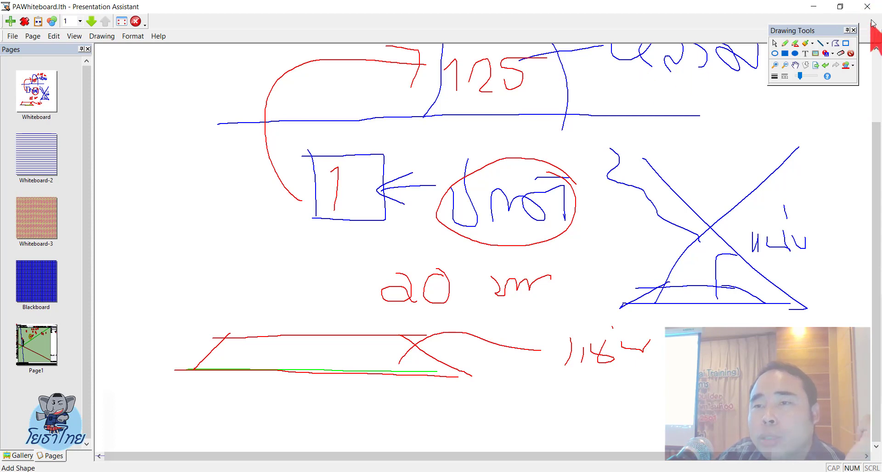
Add a long curved stroke and an arc over the red circle, then close the whiteboard
{"action": "scroll", "coordinate": [413, 184], "scroll_direction": "up", "scroll_amount": 2}
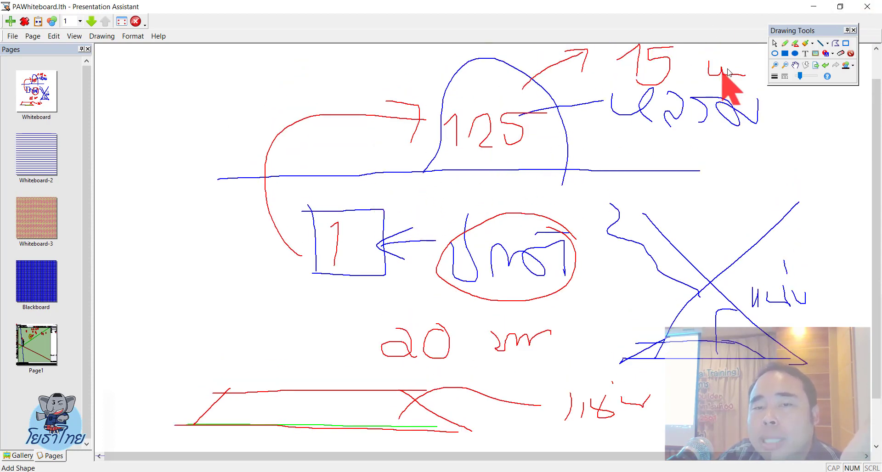
{"action": "mouse_move", "coordinate": [728, 70]}
{"action": "left_mouse_down"}
{"action": "mouse_move", "coordinate": [608, 320]}
{"action": "mouse_move", "coordinate": [377, 389]}
{"action": "left_mouse_up"}
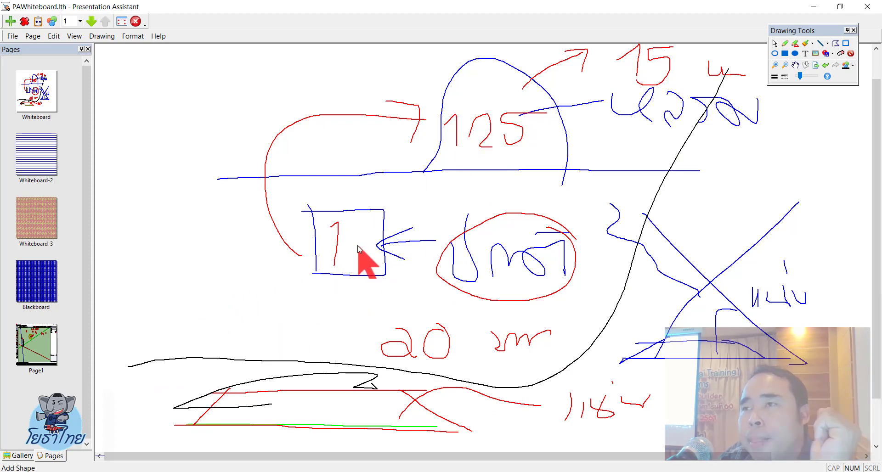
{"action": "mouse_move", "coordinate": [583, 227]}
{"action": "left_mouse_down"}
{"action": "mouse_move", "coordinate": [465, 294]}
{"action": "mouse_move", "coordinate": [541, 206]}
{"action": "left_mouse_up"}
{"action": "left_click", "coordinate": [867, 8]}
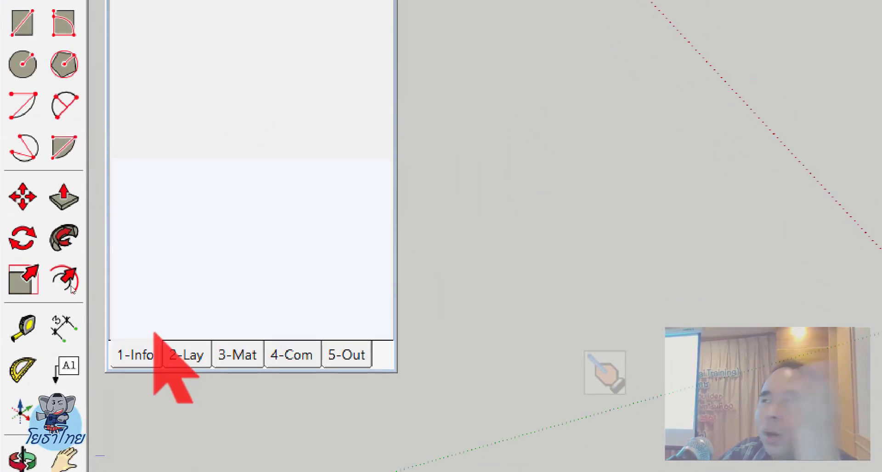
In the layers list, add a new layer and name it งานขุดสระ
{"action": "left_click", "coordinate": [180, 361]}
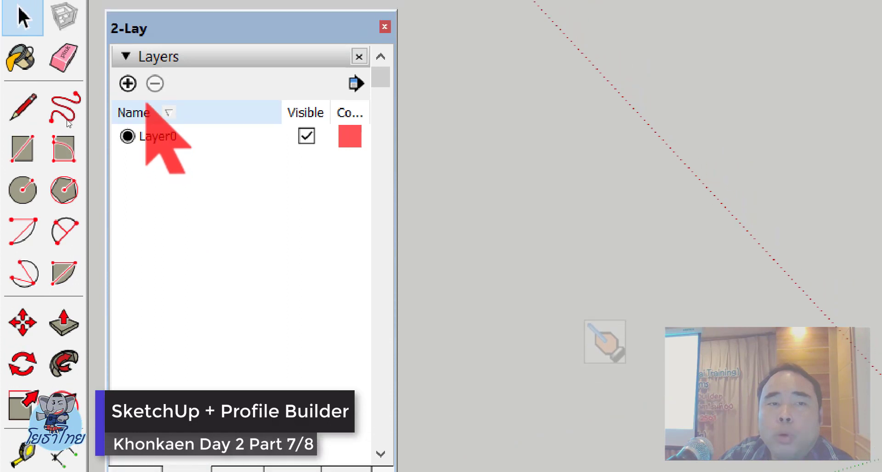
{"action": "left_click", "coordinate": [128, 95]}
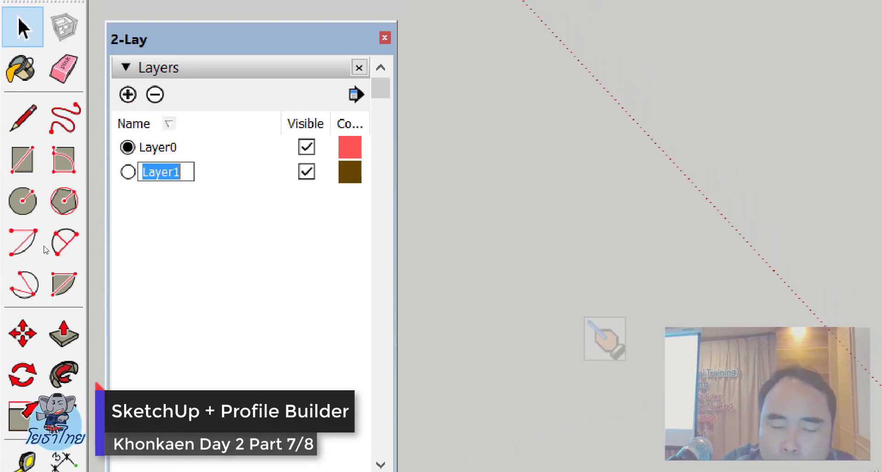
{"action": "type", "text": "ko"}
{"action": "key", "text": "BackSpace"}
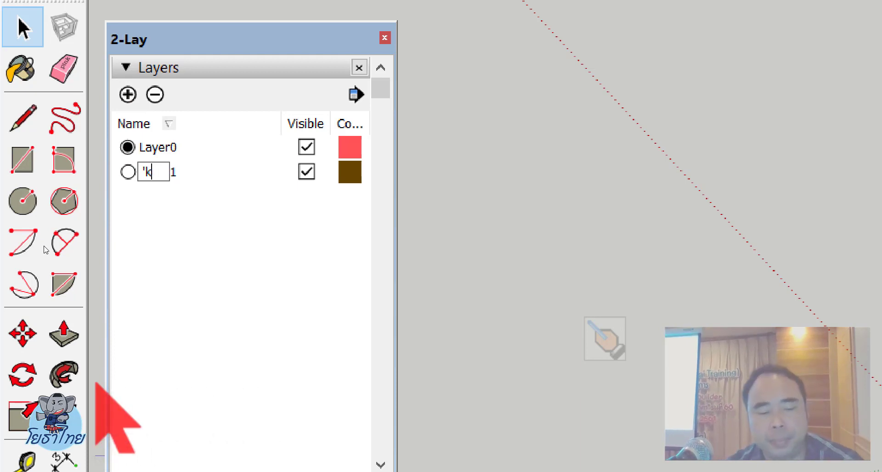
{"action": "key", "text": "BackSpace"}
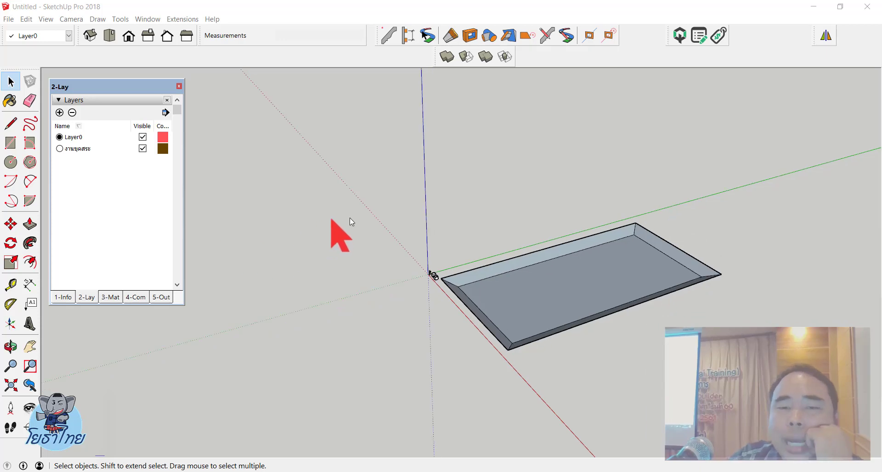
Select the pool group and assign it to the งานขุดสระ layer
{"action": "scroll", "coordinate": [522, 409], "scroll_direction": "up", "scroll_amount": 3}
{"action": "left_click", "coordinate": [478, 326]}
{"action": "middle_click_drag", "start_coordinate": [565, 384], "coordinate": [648, 294]}
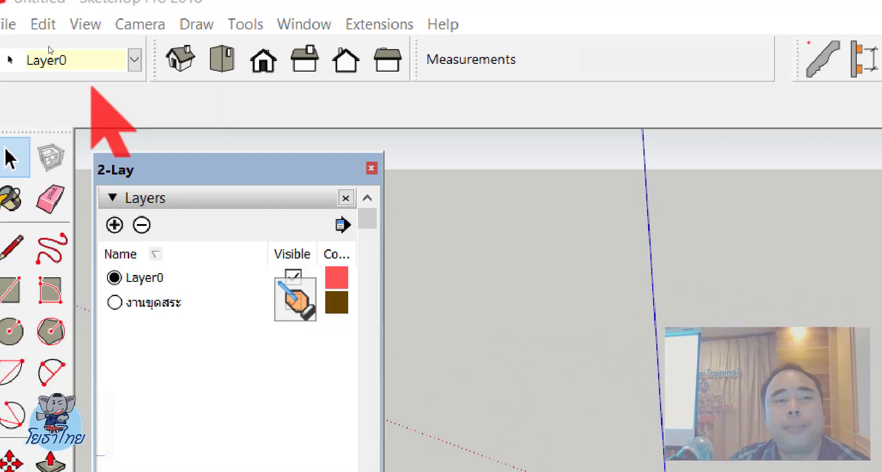
{"action": "left_click", "coordinate": [17, 35]}
{"action": "left_click", "coordinate": [53, 106]}
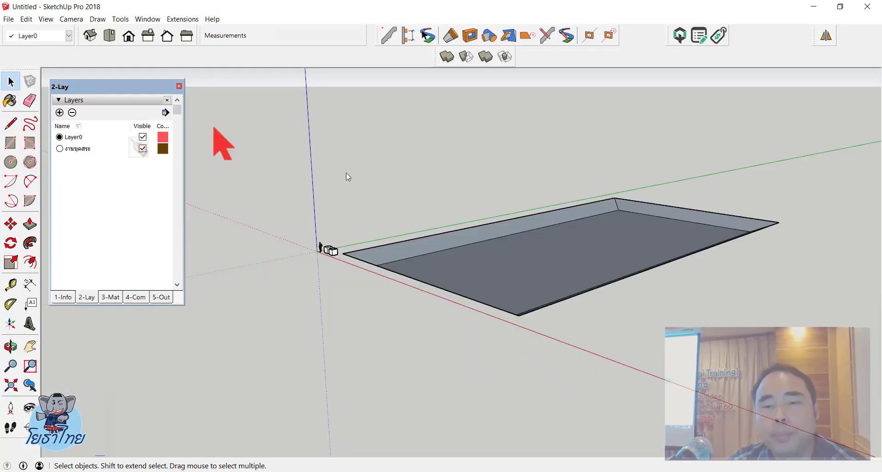
Reselect the pool to check its layer, keeping Layer0 as the current layer
{"action": "left_click", "coordinate": [478, 265]}
{"action": "mouse_move", "coordinate": [471, 271]}
{"action": "middle_mouse_down"}
{"action": "mouse_move", "coordinate": [538, 118]}
{"action": "mouse_move", "coordinate": [472, 289]}
{"action": "mouse_move", "coordinate": [462, 288]}
{"action": "middle_mouse_up"}
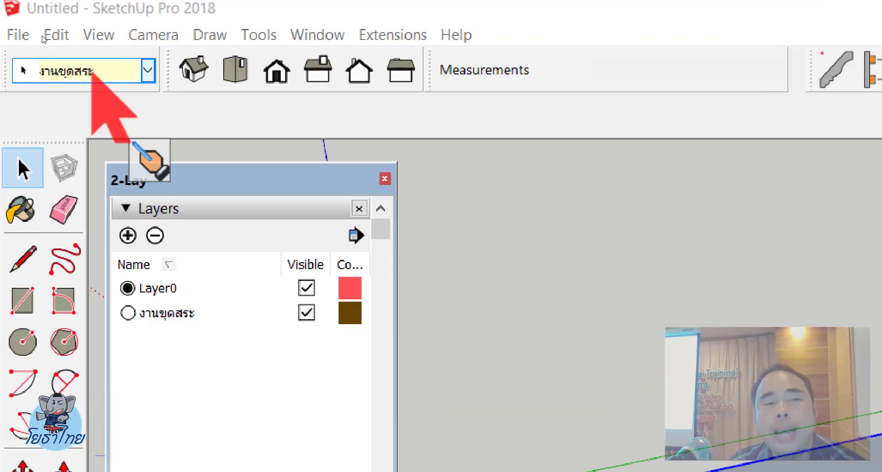
{"action": "left_click", "coordinate": [147, 71]}
{"action": "left_click", "coordinate": [51, 92]}
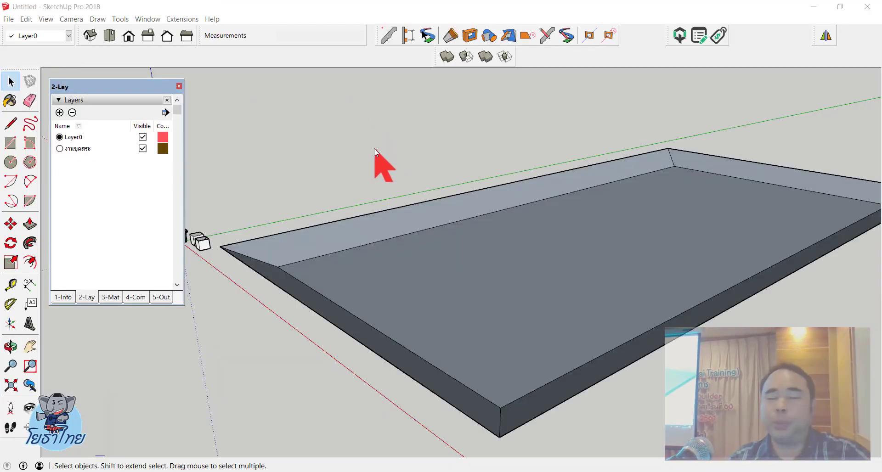
Open Quantifier Pro and select the pool to report its 5482.6667 m³ volume
{"action": "left_click", "coordinate": [680, 37]}
{"action": "middle_click_drag", "start_coordinate": [459, 299], "coordinate": [492, 315]}
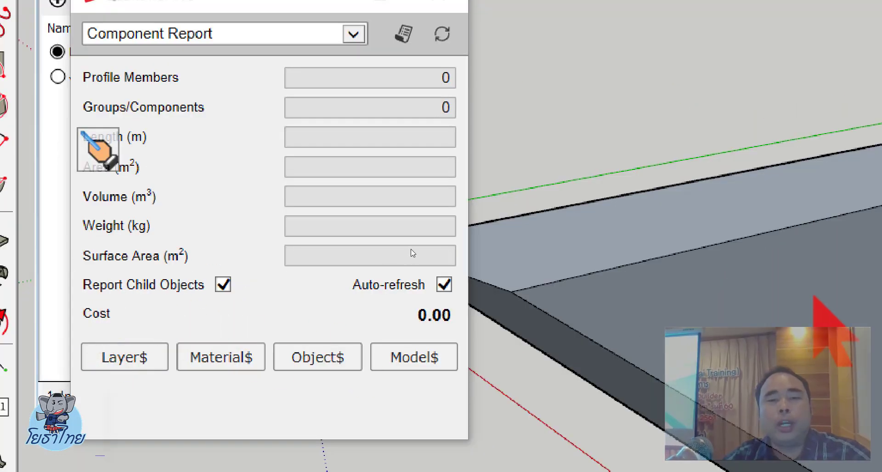
{"action": "left_click", "coordinate": [815, 297]}
{"action": "left_click_drag", "start_coordinate": [370, 197], "coordinate": [473, 200]}
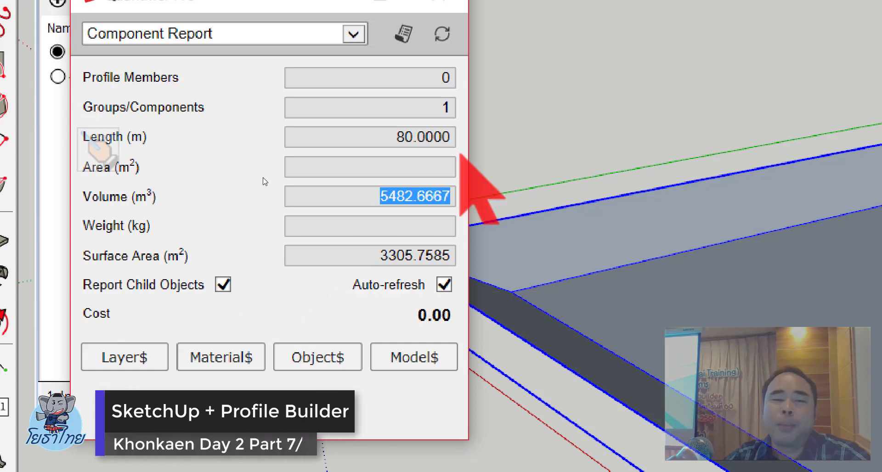
{"action": "left_click", "coordinate": [483, 186]}
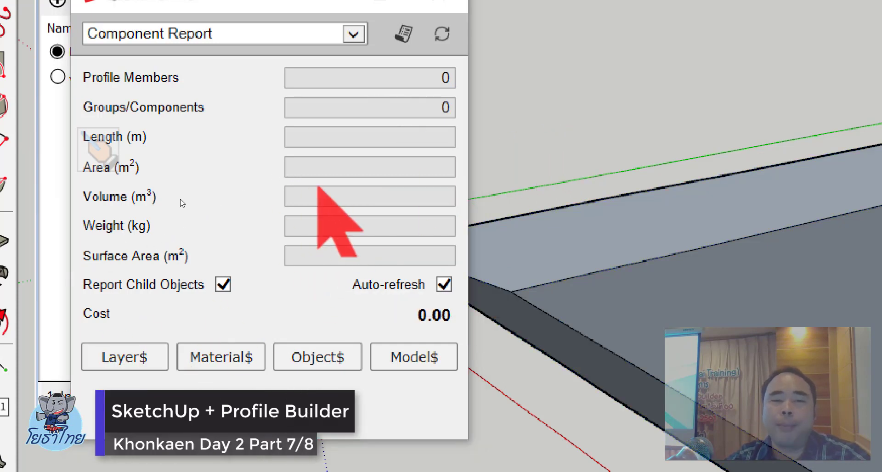
{"action": "left_click", "coordinate": [638, 297]}
{"action": "left_click_drag", "start_coordinate": [354, 197], "coordinate": [502, 216]}
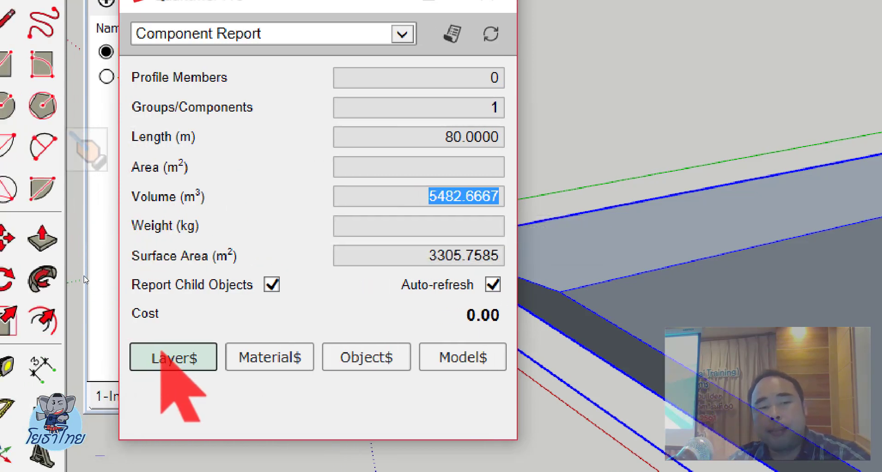
Open Layer$ cost settings and choose the งานขุดสระ layer in Layer Cost Data
{"action": "left_click", "coordinate": [161, 353]}
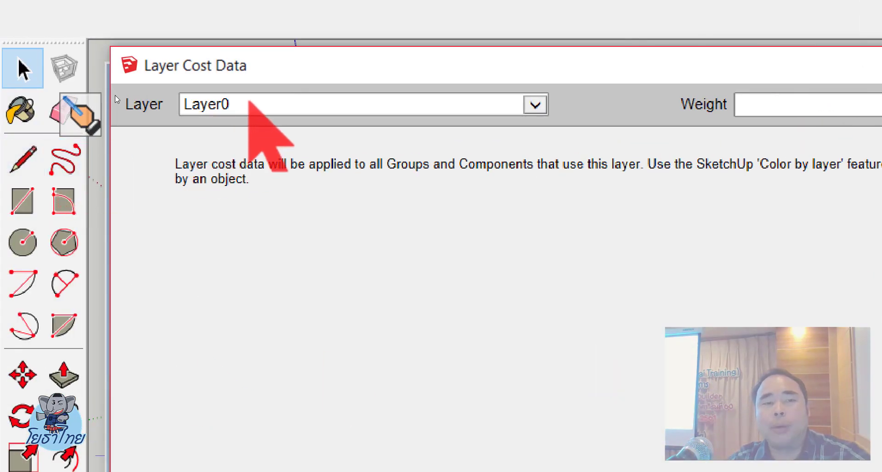
{"action": "left_click", "coordinate": [236, 109]}
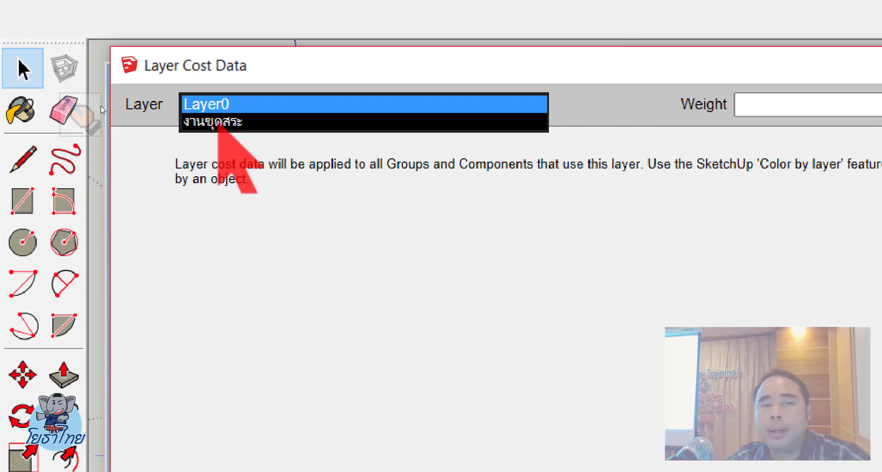
{"action": "key", "text": "Down"}
{"action": "key", "text": "Return"}
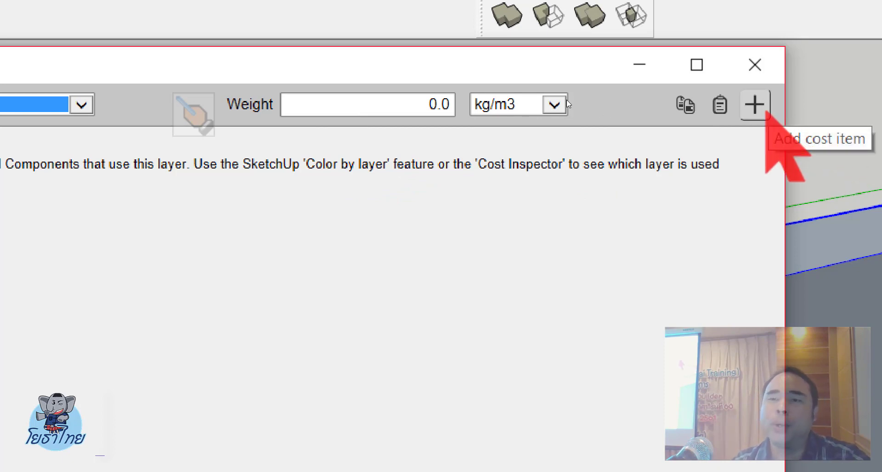
Add a cost item with code งานขุดสระน้ำ and description ค่างานขุดดิน
{"action": "left_click", "coordinate": [766, 112]}
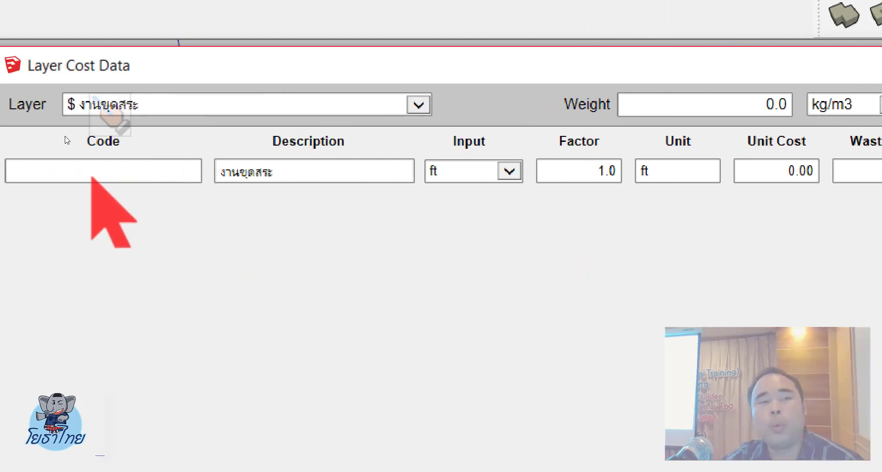
{"action": "left_click", "coordinate": [142, 172]}
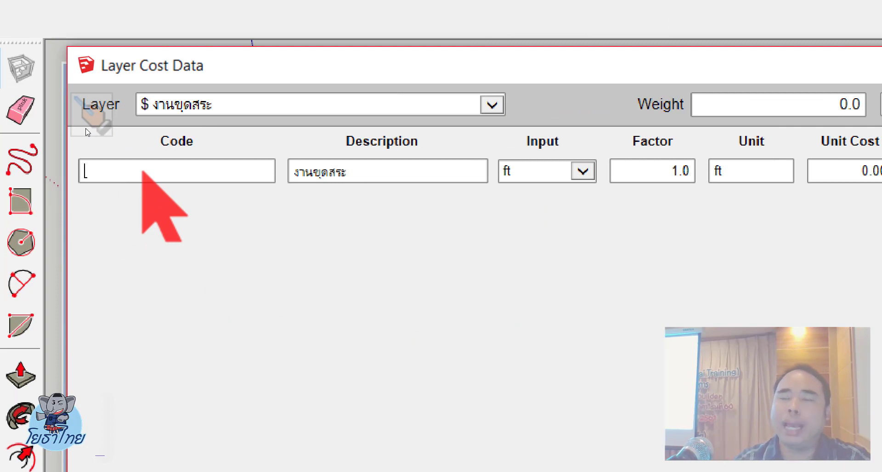
{"action": "type", "text": "งานขุดสระน้"}
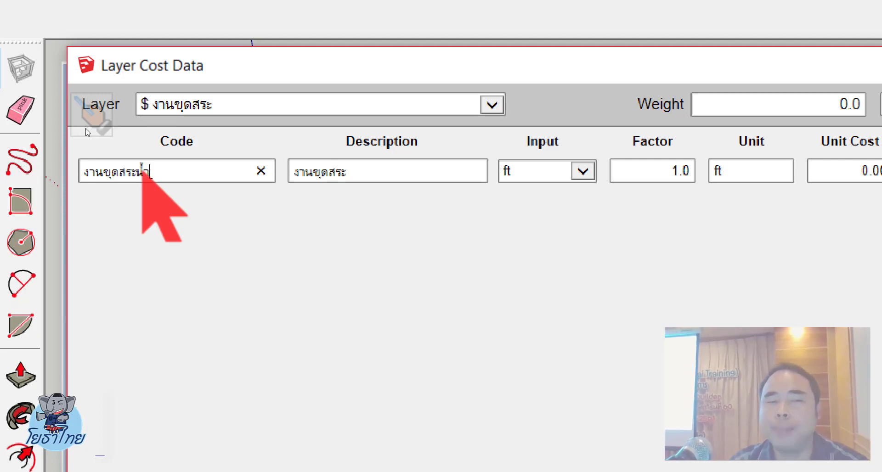
{"action": "type", "text": "ำ"}
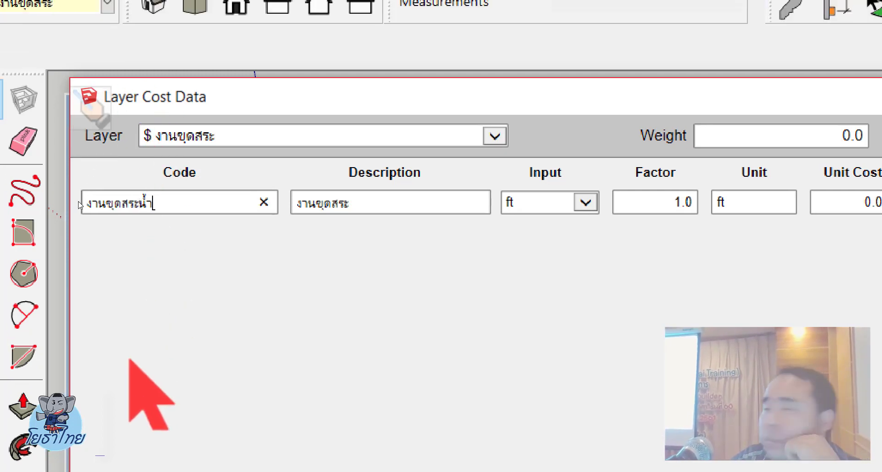
{"action": "key", "text": "Tab"}
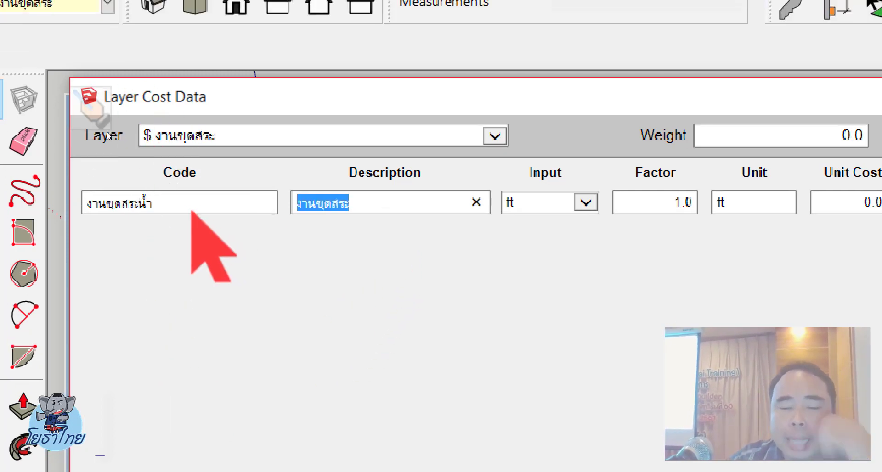
{"action": "type", "text": "ค่างานข"}
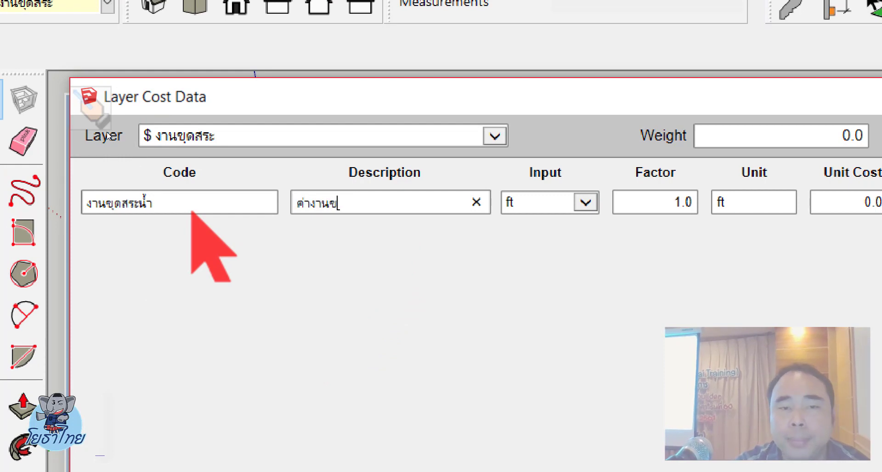
{"action": "type", "text": "ุดดิน"}
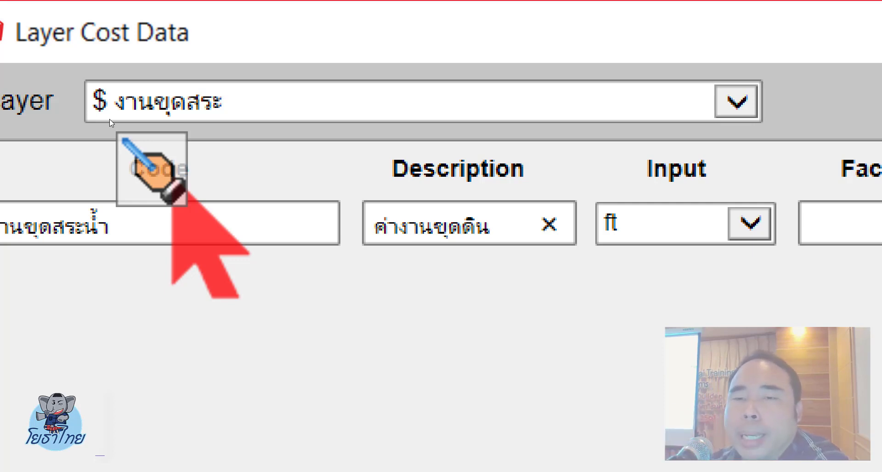
{"action": "key", "text": "Tab"}
{"action": "key", "text": "alt+Down"}
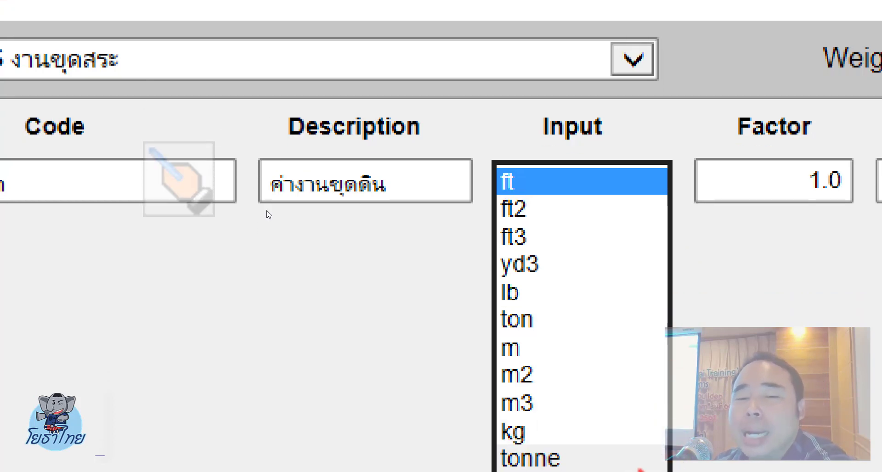
Set the first cost item to input m3, unit ลบ.ม. (ปกติ) and unit cost 20
{"action": "left_click", "coordinate": [581, 392]}
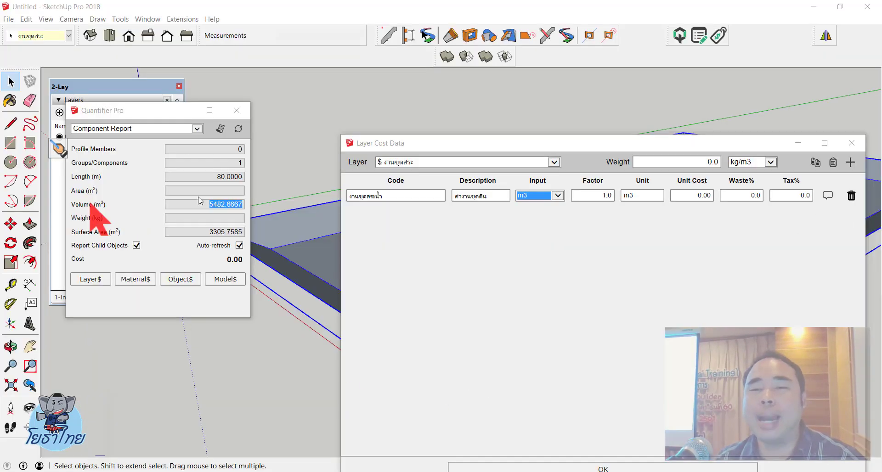
{"action": "left_click_drag", "start_coordinate": [561, 146], "coordinate": [348, 105]}
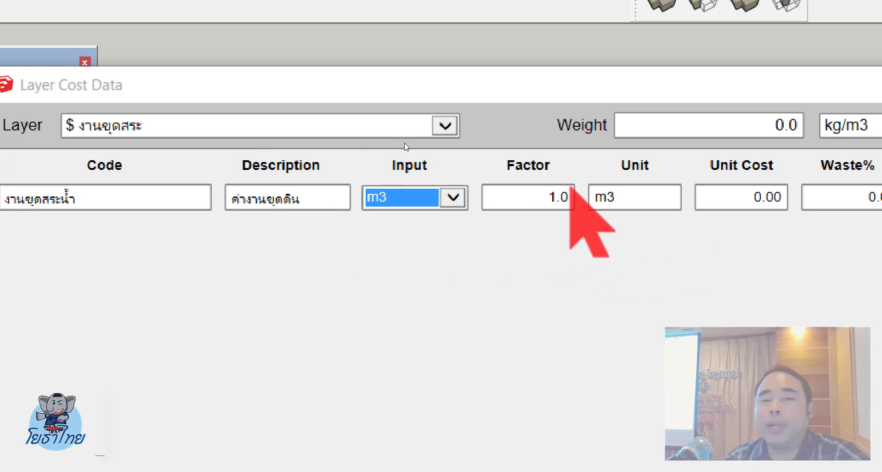
{"action": "left_click", "coordinate": [429, 150]}
{"action": "key", "text": "Tab"}
{"action": "key", "text": "Tab"}
{"action": "key", "text": "BackSpace"}
{"action": "key", "text": "BackSpace"}
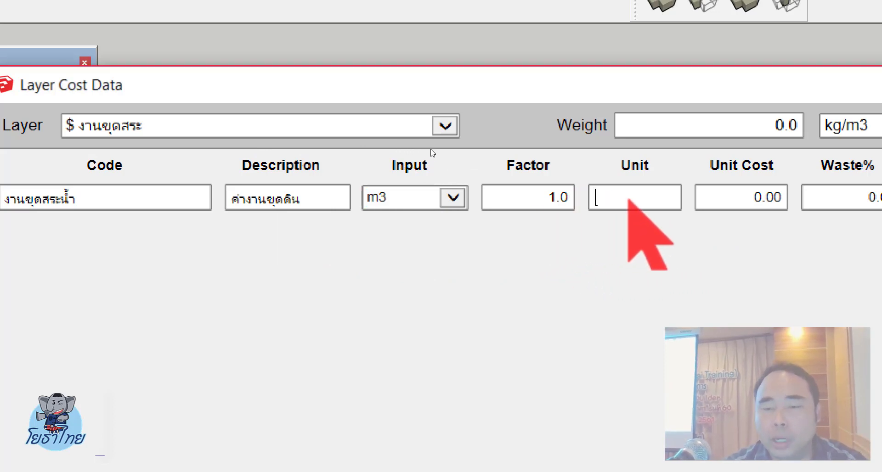
{"action": "type", "text": "ลบ."}
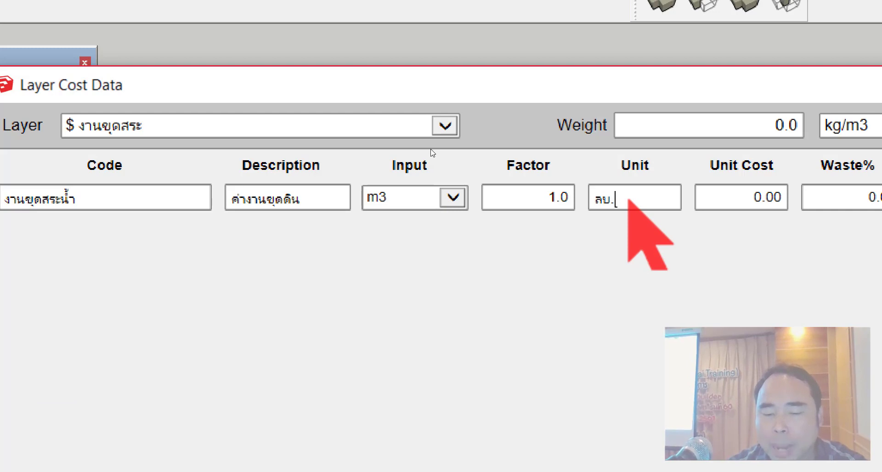
{"action": "type", "text": "ม. (ปกติฉ"}
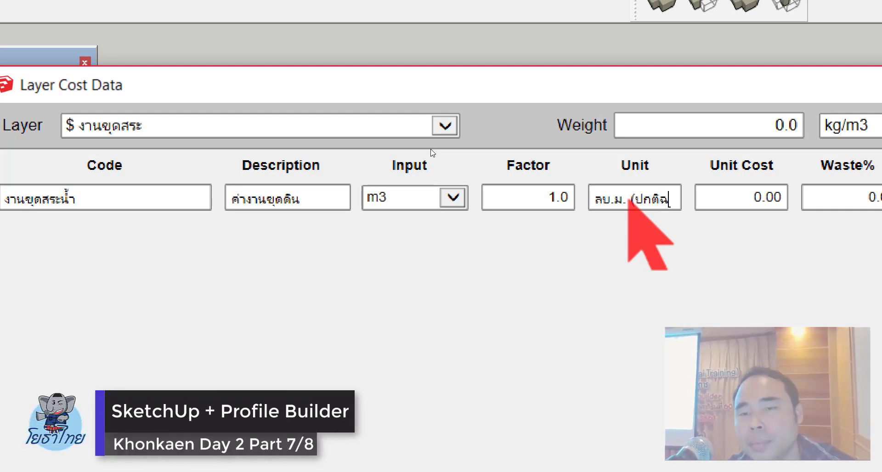
{"action": "key", "text": "BackSpace"}
{"action": "type", "text": ")"}
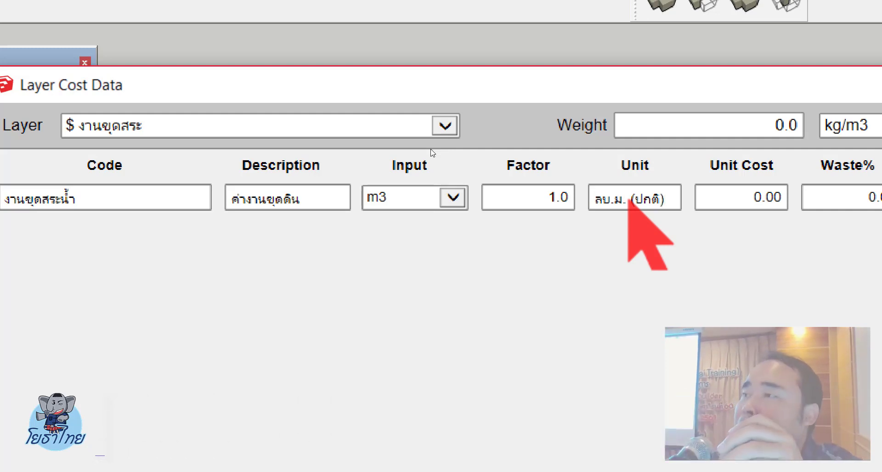
{"action": "key", "text": "Tab"}
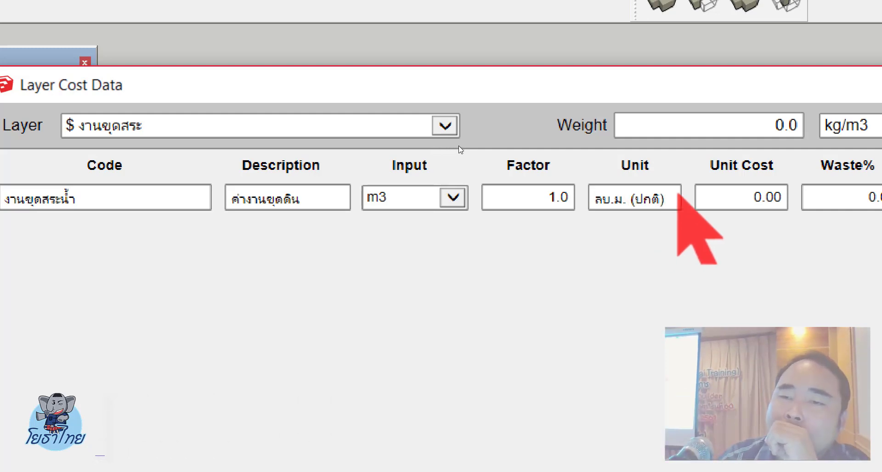
{"action": "type", "text": "2"}
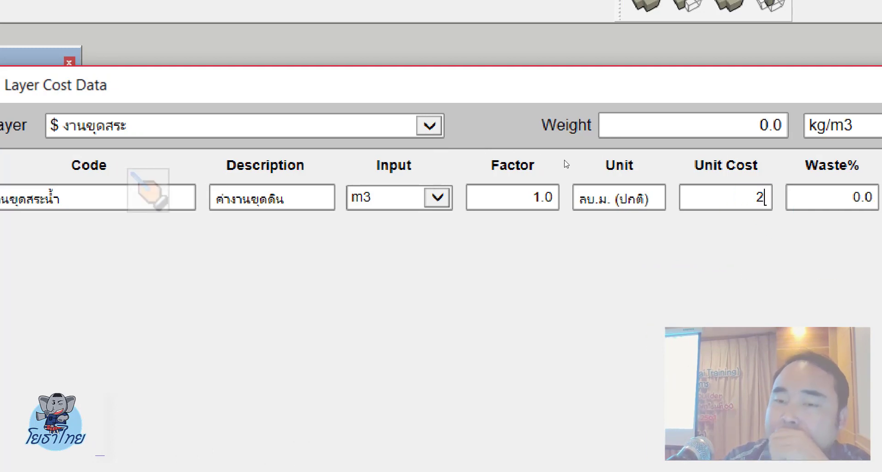
{"action": "type", "text": "0"}
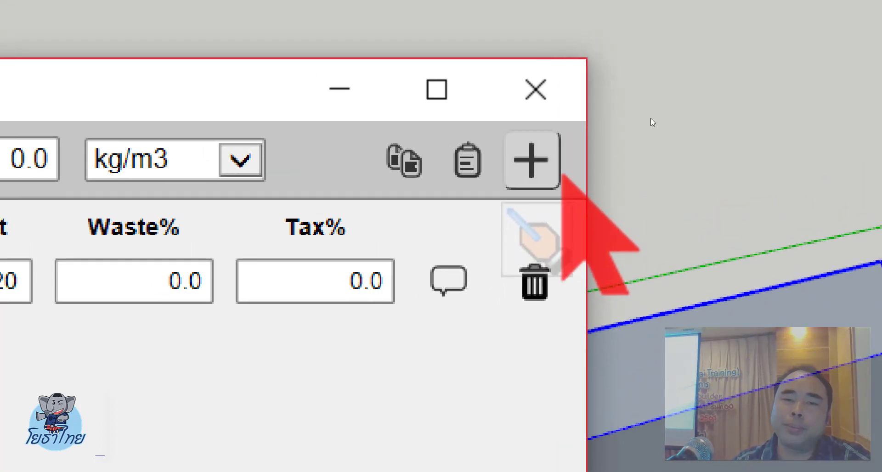
Add a second cost row with code งานขุดสระน้ำ and description ค่าขนดินไปทิ้ง
{"action": "left_click", "coordinate": [514, 145]}
{"action": "type", "text": "ข"}
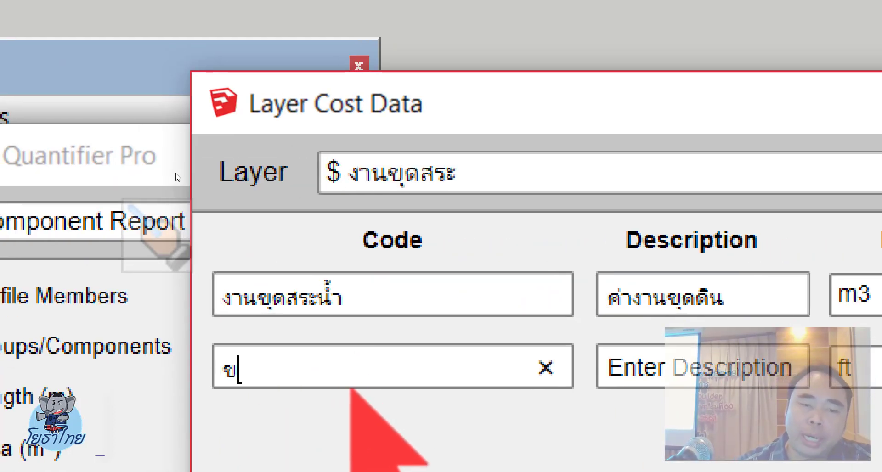
{"action": "key", "text": "Down"}
{"action": "key", "text": "Return"}
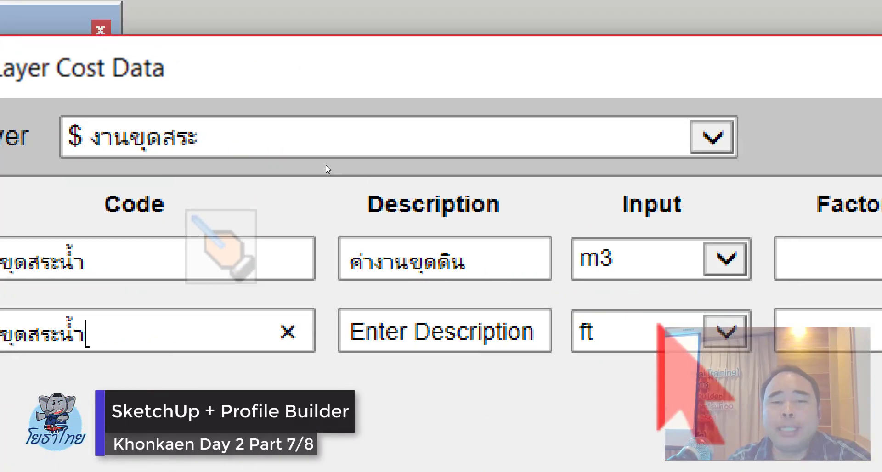
{"action": "key", "text": "Tab"}
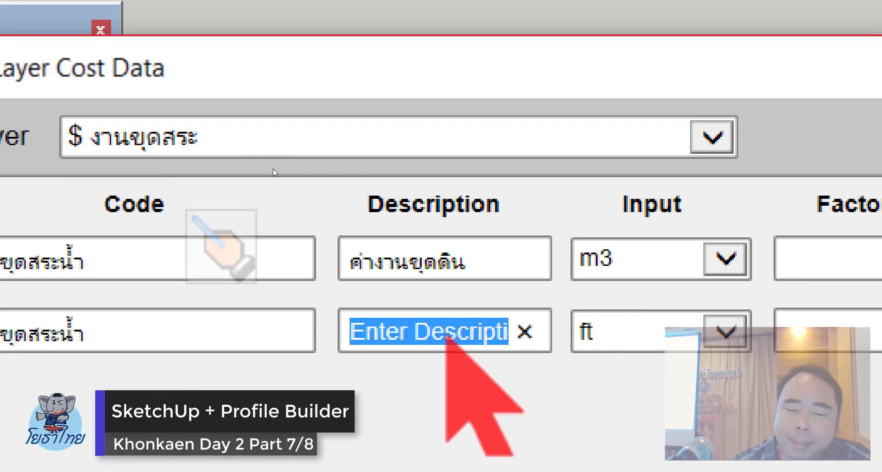
{"action": "type", "text": "ค่าขนดินไปทิ้ง"}
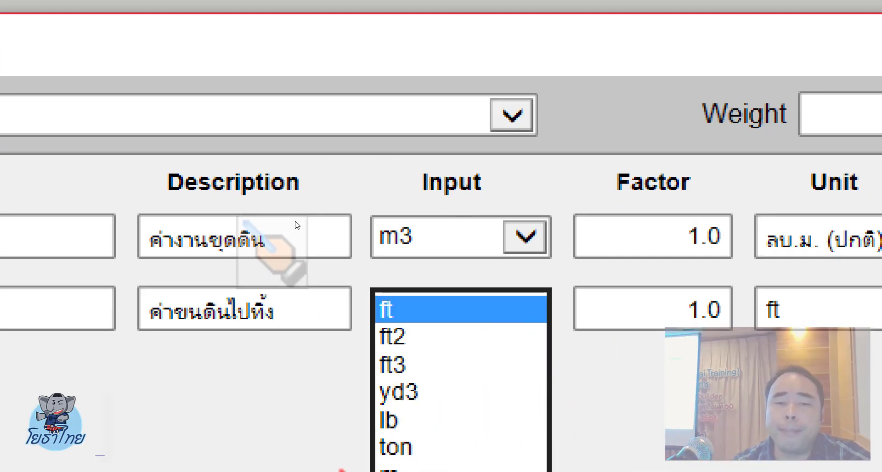
Set the second item to m3, unit ลบ.ม. (หลวม), factor 1.25 and unit cost 15
{"action": "key", "text": "Return"}
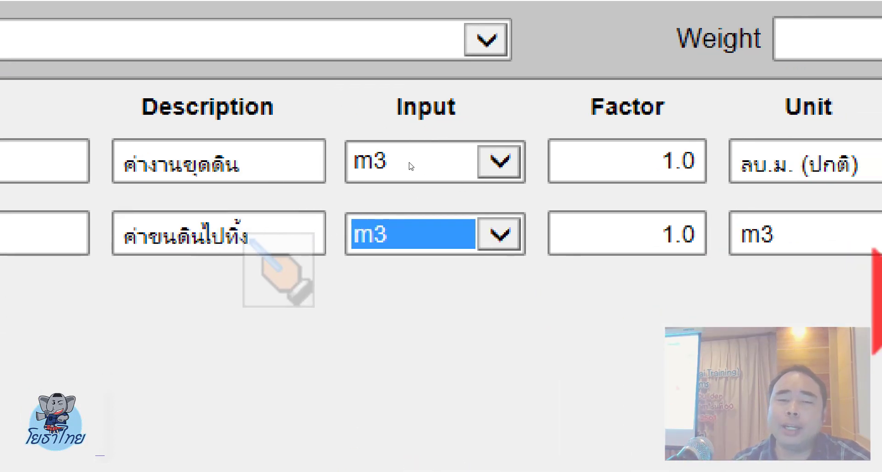
{"action": "key", "text": "Tab"}
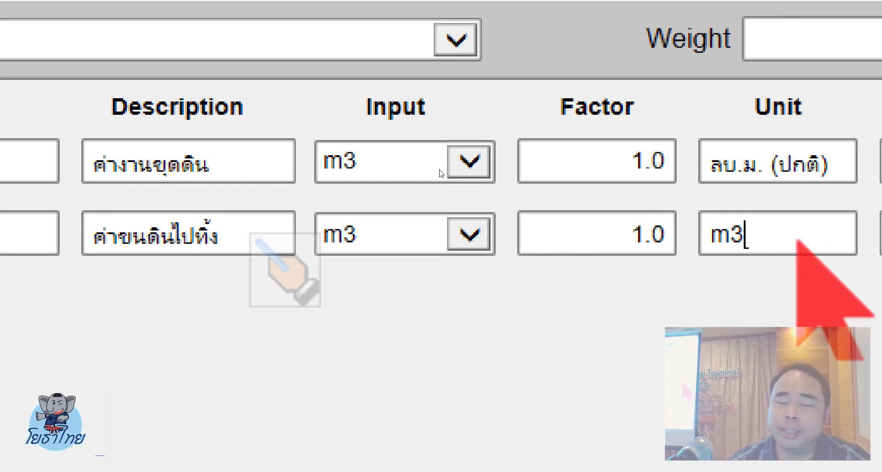
{"action": "key", "text": "BackSpace"}
{"action": "key", "text": "BackSpace"}
{"action": "type", "text": "ล"}
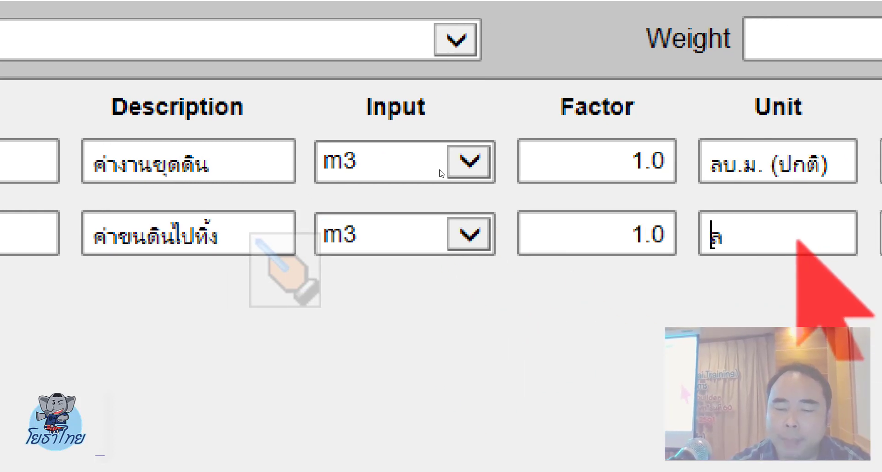
{"action": "type", "text": "บ.ม. (หลวม"}
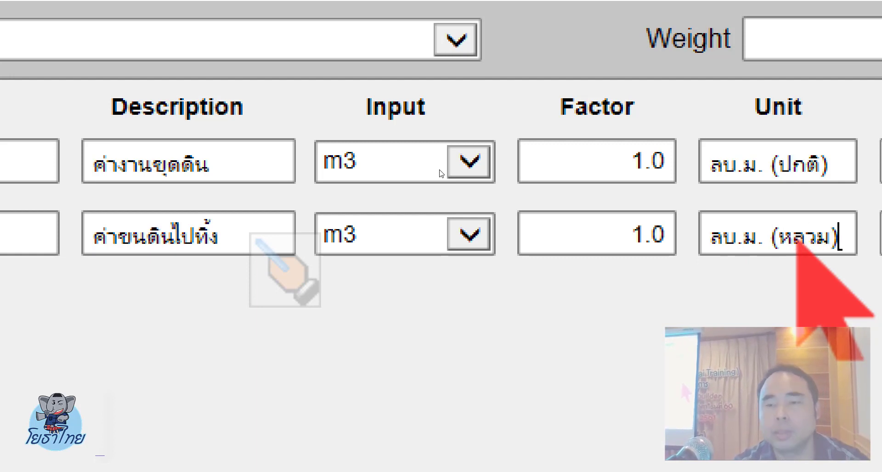
{"action": "key", "text": "shift+Tab"}
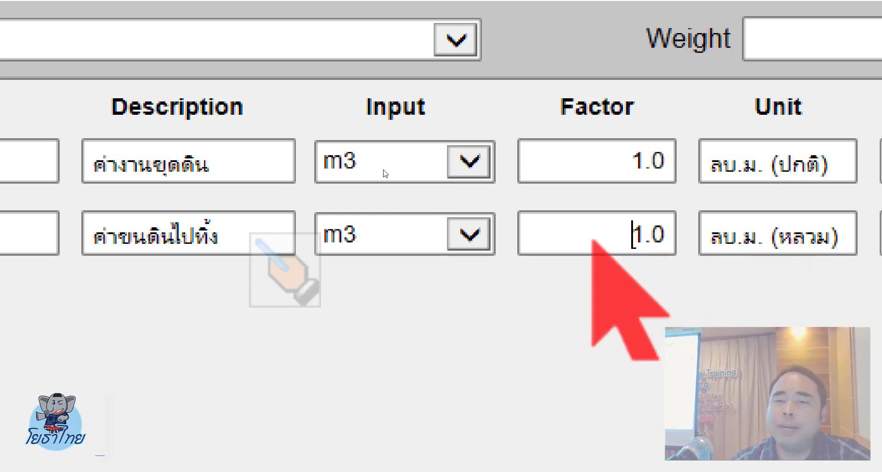
{"action": "type", "text": "1."}
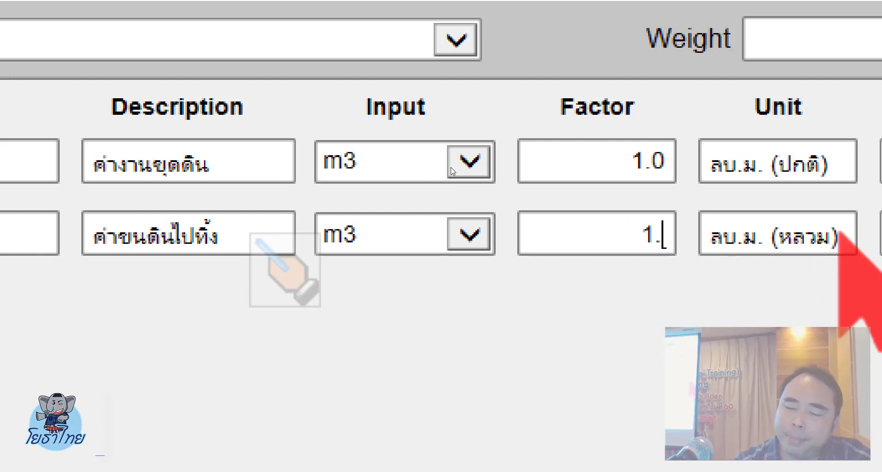
{"action": "type", "text": "25"}
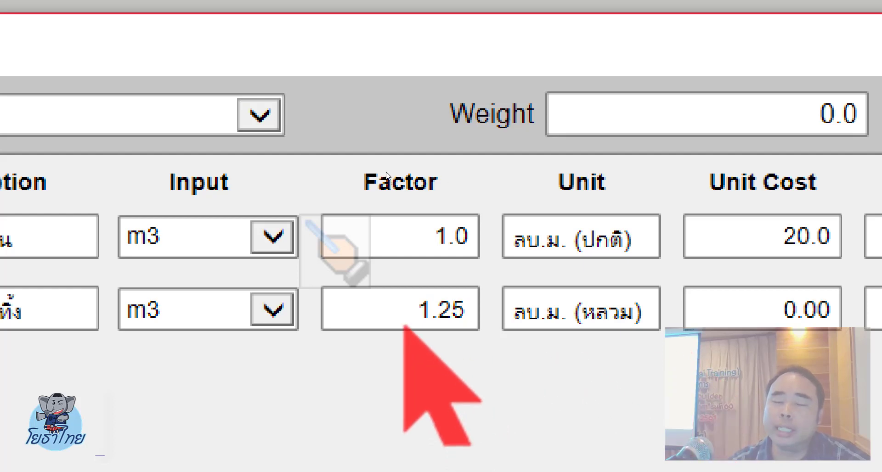
{"action": "key", "text": "Tab"}
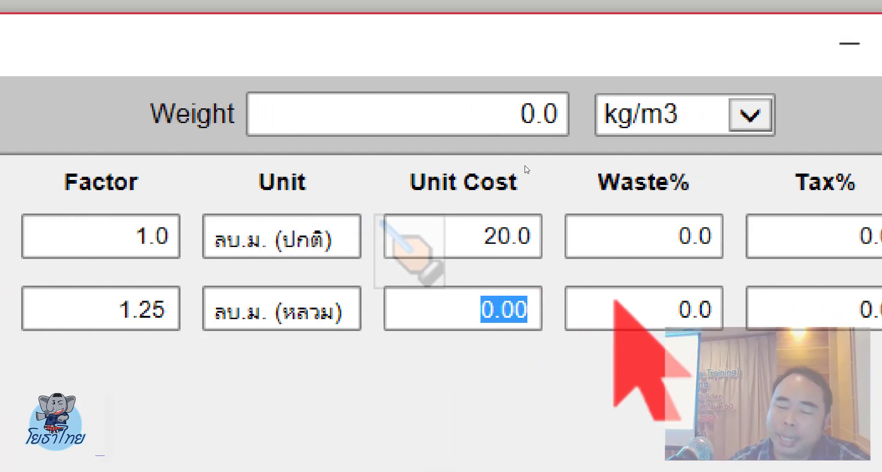
{"action": "type", "text": "15"}
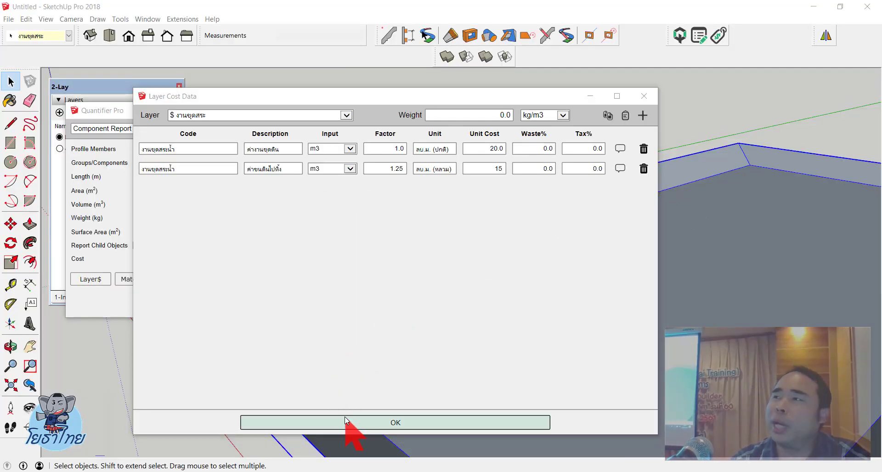
Save the cost data and select the pool slab to show a total cost of 212,453.33
{"action": "left_click", "coordinate": [344, 417]}
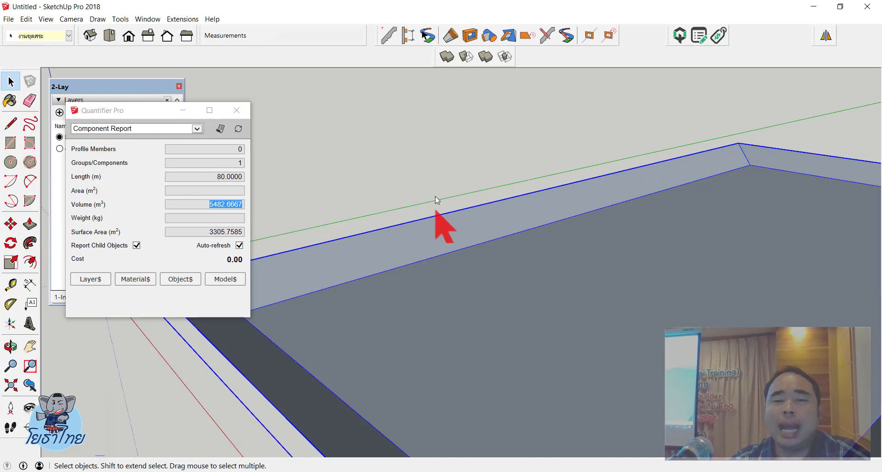
{"action": "scroll", "coordinate": [303, 206], "scroll_direction": "down", "scroll_amount": 5}
{"action": "middle_click_drag", "start_coordinate": [303, 207], "coordinate": [303, 216]}
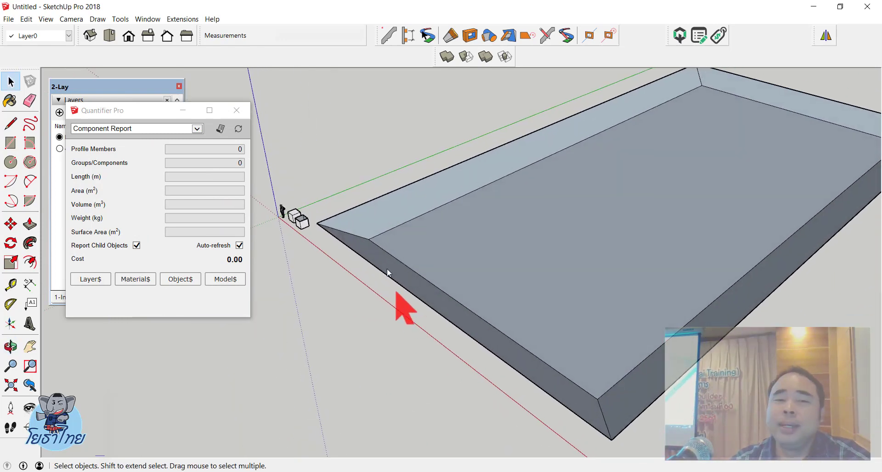
{"action": "scroll", "coordinate": [411, 211], "scroll_direction": "up", "scroll_amount": 5}
{"action": "left_click", "coordinate": [411, 210]}
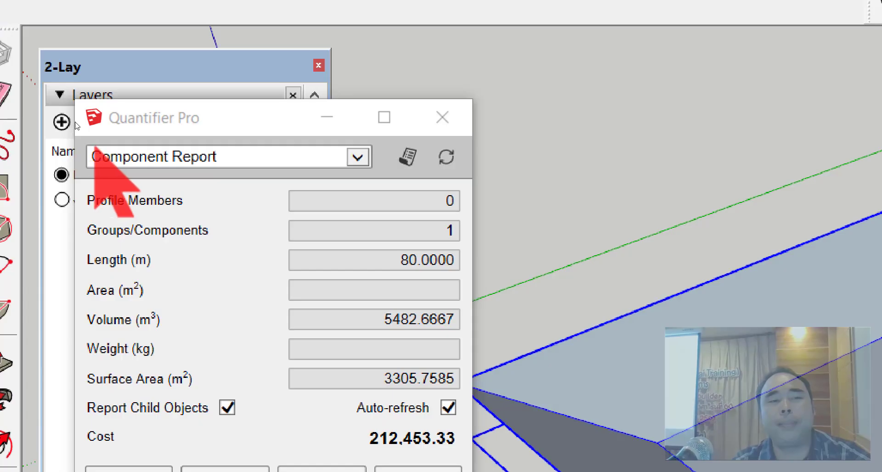
Generate the Cost Detail Report listing both excavation items (109,653.33 and 102,800.00), totalling 212,453.33
{"action": "left_click", "coordinate": [115, 157]}
{"action": "left_click", "coordinate": [115, 173]}
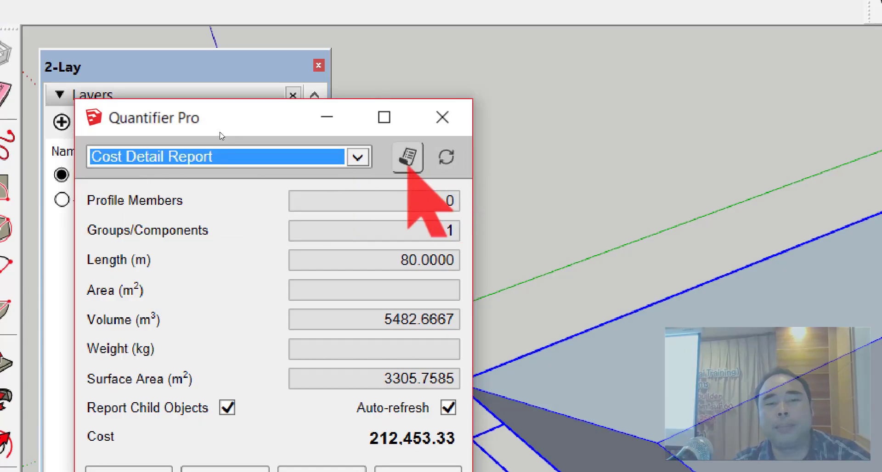
{"action": "left_click", "coordinate": [408, 156]}
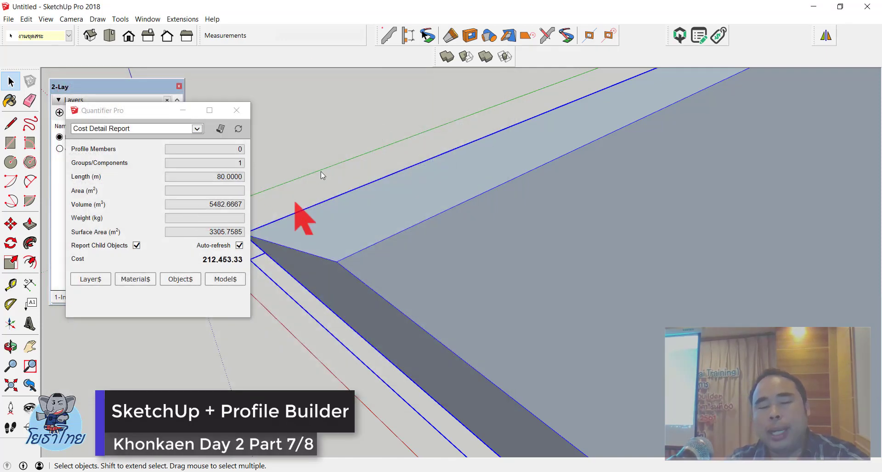
{"action": "left_click", "coordinate": [346, 135]}
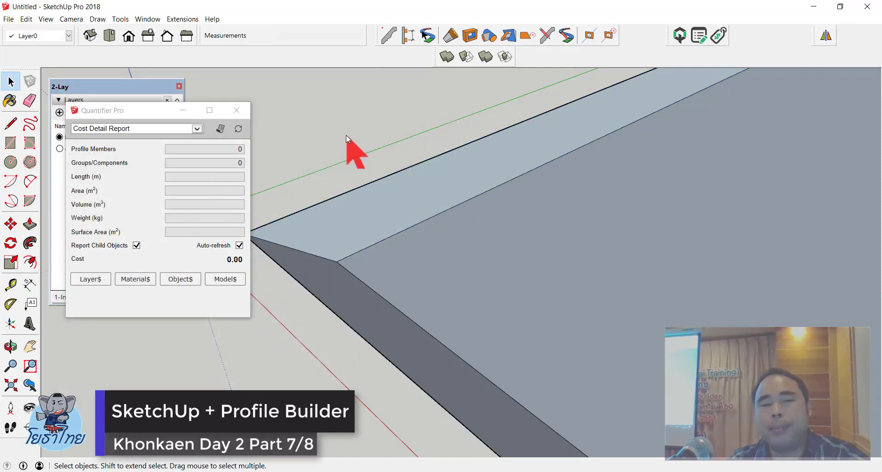
{"action": "mouse_move", "coordinate": [346, 135]}
{"action": "middle_mouse_down"}
{"action": "mouse_move", "coordinate": [292, 183]}
{"action": "mouse_move", "coordinate": [580, 233]}
{"action": "mouse_move", "coordinate": [337, 195]}
{"action": "middle_mouse_up"}
{"action": "scroll", "coordinate": [317, 198], "scroll_direction": "up", "scroll_amount": 3}
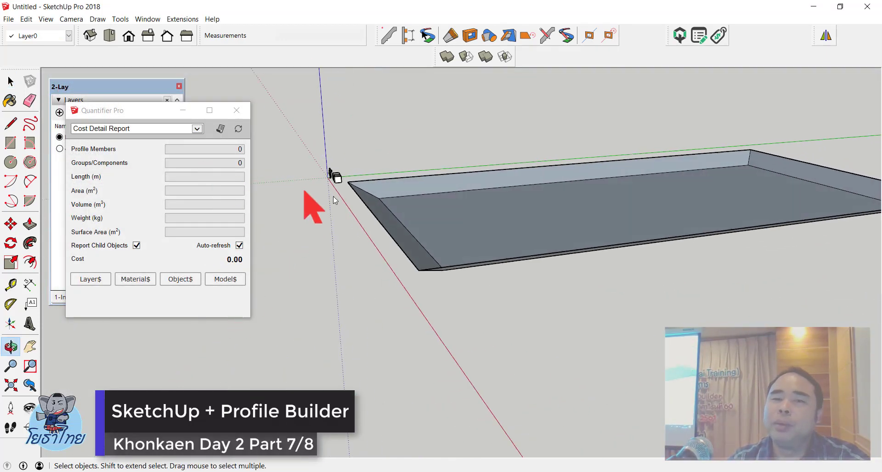
{"action": "scroll", "coordinate": [390, 226], "scroll_direction": "up", "scroll_amount": 3}
{"action": "mouse_move", "coordinate": [390, 223]}
{"action": "middle_mouse_down"}
{"action": "mouse_move", "coordinate": [358, 240]}
{"action": "mouse_move", "coordinate": [355, 227]}
{"action": "mouse_move", "coordinate": [445, 228]}
{"action": "mouse_move", "coordinate": [412, 232]}
{"action": "mouse_move", "coordinate": [456, 271]}
{"action": "mouse_move", "coordinate": [391, 220]}
{"action": "mouse_move", "coordinate": [478, 257]}
{"action": "mouse_move", "coordinate": [430, 260]}
{"action": "mouse_move", "coordinate": [365, 201]}
{"action": "middle_mouse_up"}
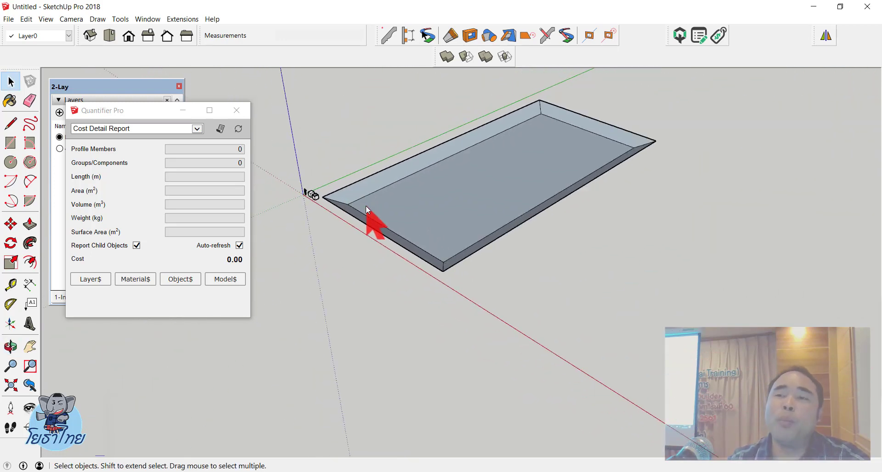
{"action": "scroll", "coordinate": [492, 147], "scroll_direction": "down", "scroll_amount": 3}
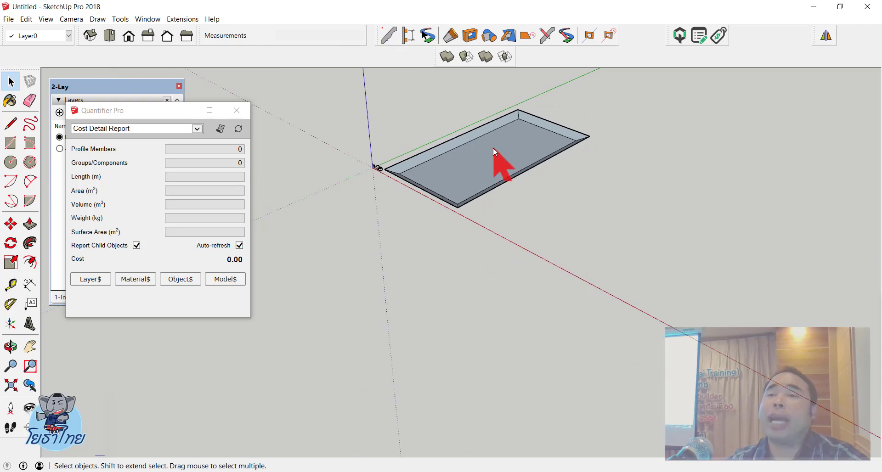
{"action": "mouse_move", "coordinate": [493, 147]}
{"action": "middle_mouse_down"}
{"action": "mouse_move", "coordinate": [600, 174]}
{"action": "mouse_move", "coordinate": [599, 161]}
{"action": "mouse_move", "coordinate": [732, 213]}
{"action": "mouse_move", "coordinate": [777, 217]}
{"action": "middle_mouse_up"}
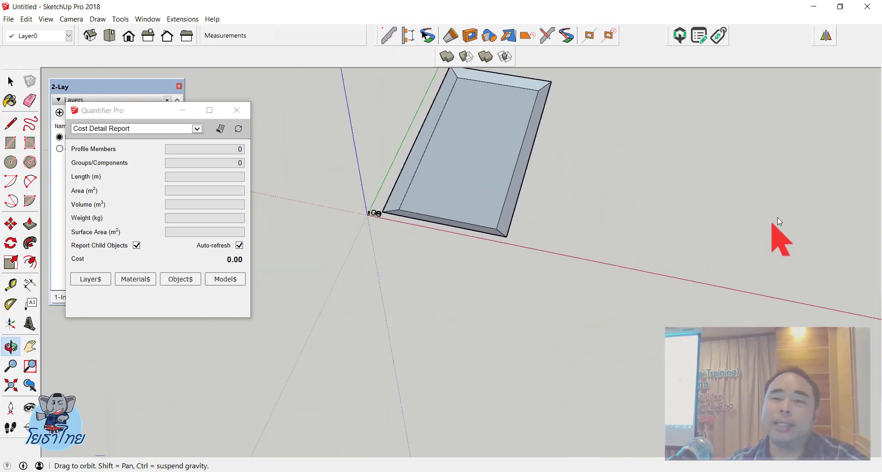
{"action": "scroll", "coordinate": [777, 217], "scroll_direction": "up", "scroll_amount": 3}
{"action": "scroll", "coordinate": [561, 315], "scroll_direction": "down", "scroll_amount": 4}
{"action": "middle_click_drag", "start_coordinate": [561, 315], "coordinate": [481, 214]}
{"action": "scroll", "coordinate": [277, 111], "scroll_direction": "down", "scroll_amount": 1}
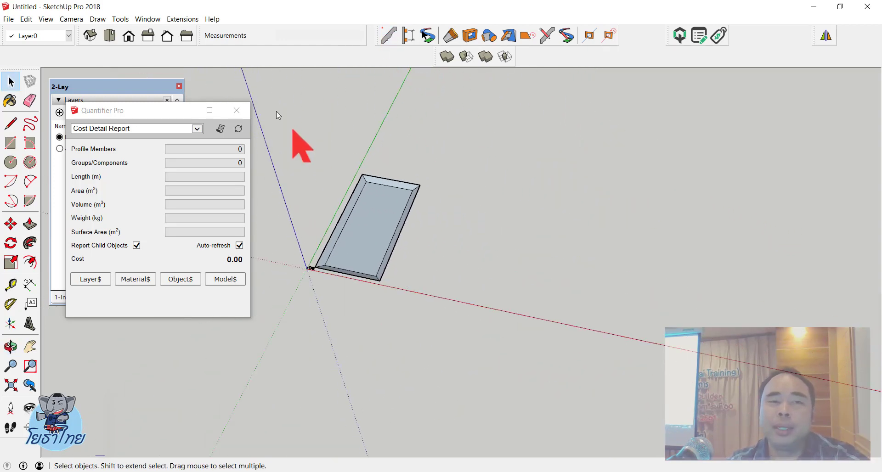
From the Top standard view, draw a rectangle beside the pool
{"action": "left_click", "coordinate": [109, 36]}
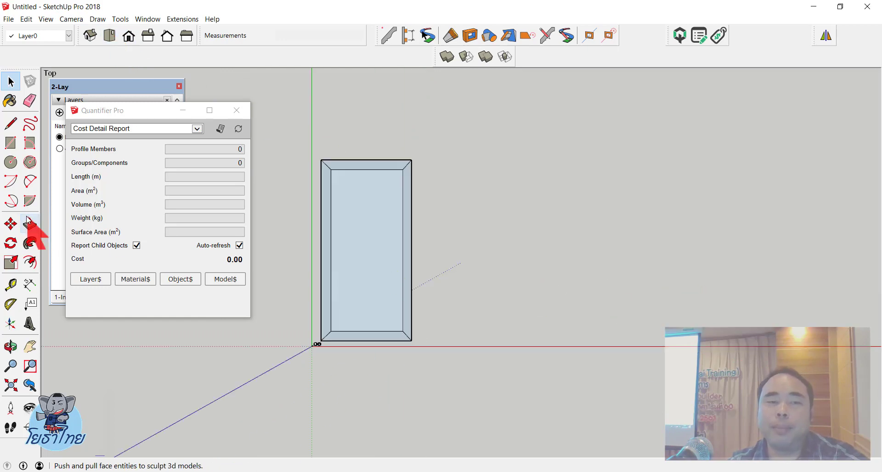
{"action": "left_click", "coordinate": [10, 142]}
{"action": "left_click", "coordinate": [453, 175]}
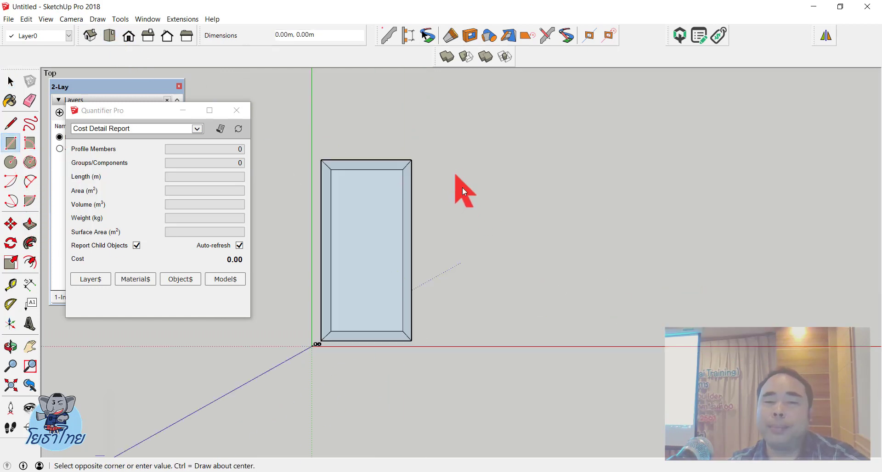
{"action": "left_click", "coordinate": [584, 328]}
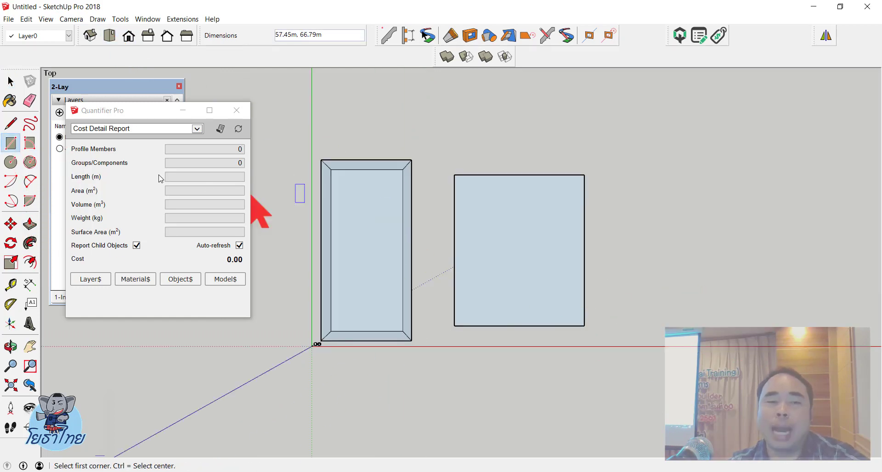
Offset the new rectangle's edges inward to create an inner rectangle
{"action": "left_click", "coordinate": [30, 262]}
{"action": "left_click", "coordinate": [502, 176]}
{"action": "left_click", "coordinate": [503, 199]}
{"action": "scroll", "coordinate": [582, 288], "scroll_direction": "up", "scroll_amount": 1}
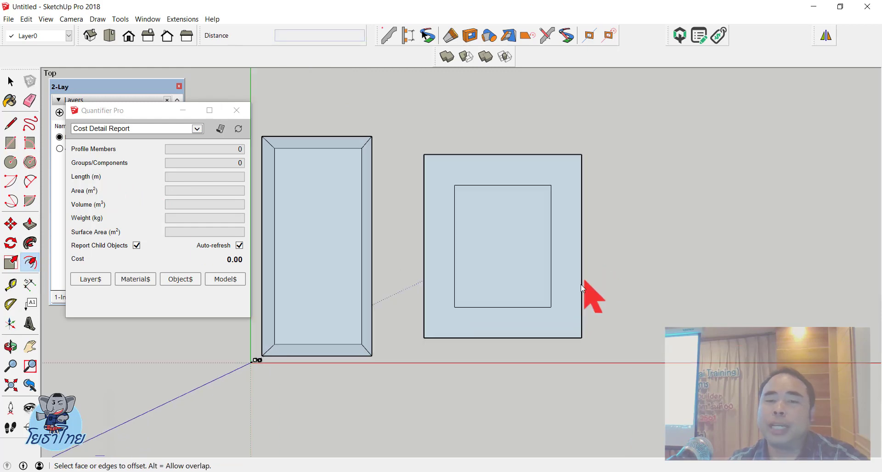
Orbit to a perspective view and begin moving the inner rectangle face
{"action": "mouse_move", "coordinate": [583, 288]}
{"action": "middle_mouse_down"}
{"action": "mouse_move", "coordinate": [432, 76]}
{"action": "mouse_move", "coordinate": [282, 62]}
{"action": "middle_mouse_up"}
{"action": "left_click", "coordinate": [10, 224]}
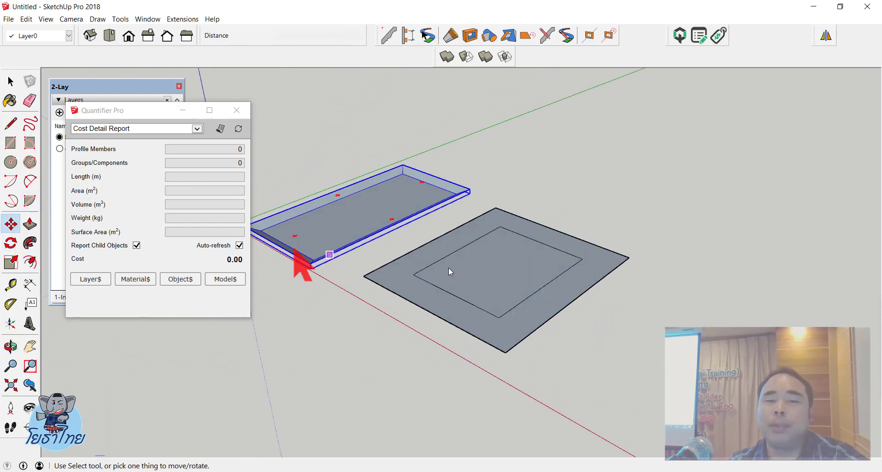
{"action": "left_click", "coordinate": [487, 267]}
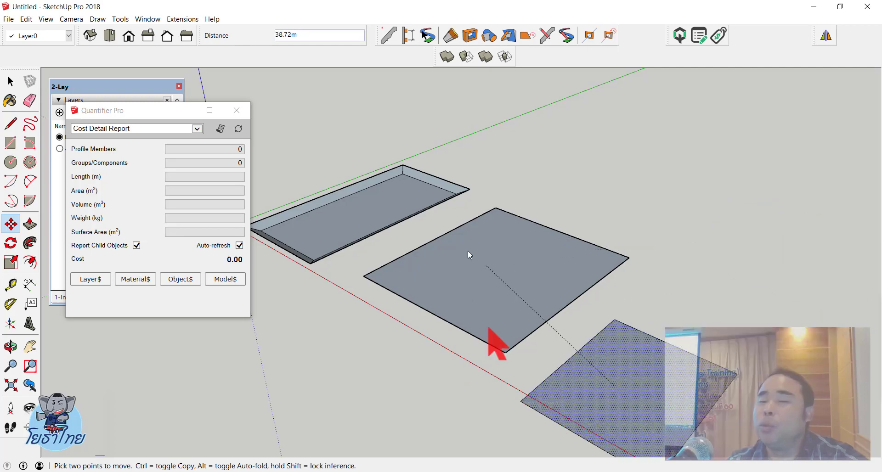
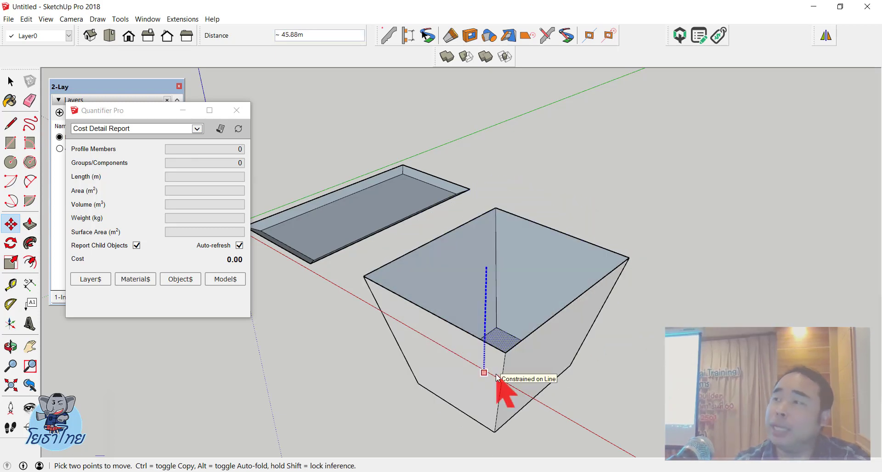
{"action": "type", "text": "2"}
Move the second box's inner face by 2 to make a shallow tray, then orbit to check
{"action": "key", "text": "Return"}
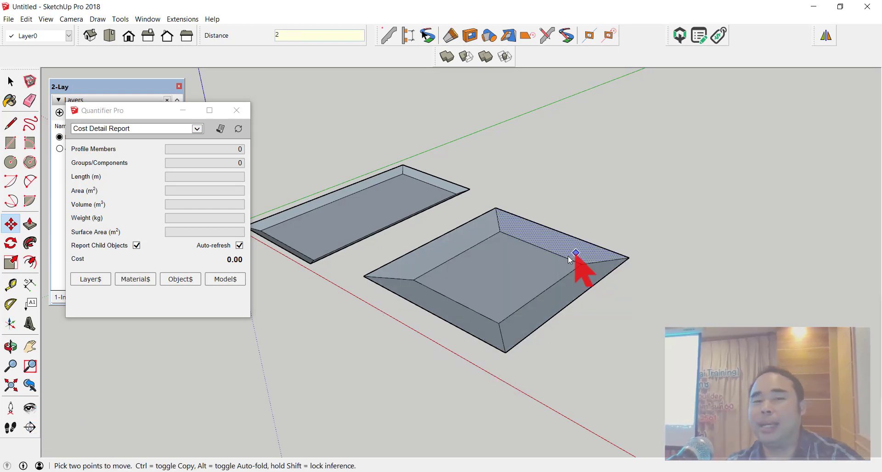
{"action": "mouse_move", "coordinate": [571, 265]}
{"action": "middle_mouse_down"}
{"action": "mouse_move", "coordinate": [541, 194]}
{"action": "mouse_move", "coordinate": [554, 152]}
{"action": "mouse_move", "coordinate": [506, 323]}
{"action": "middle_mouse_up"}
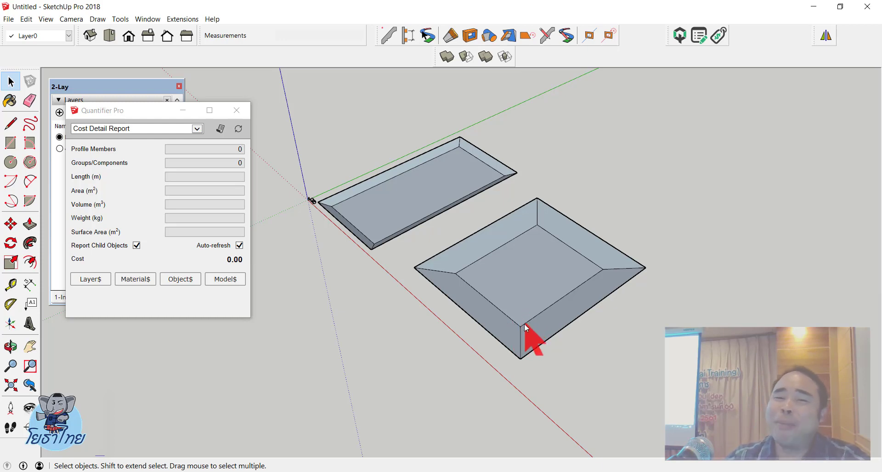
{"action": "scroll", "coordinate": [525, 326], "scroll_direction": "up", "scroll_amount": 1}
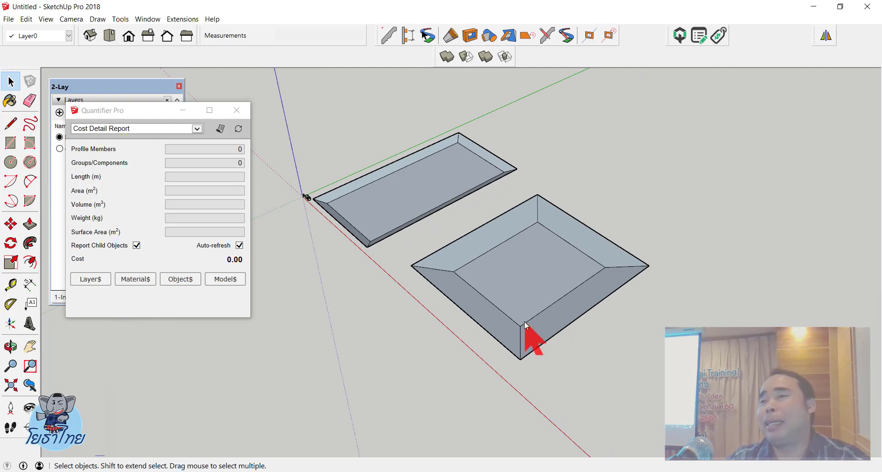
{"action": "scroll", "coordinate": [495, 239], "scroll_direction": "down", "scroll_amount": 2}
{"action": "scroll", "coordinate": [503, 235], "scroll_direction": "up", "scroll_amount": 3}
{"action": "mouse_move", "coordinate": [503, 236]}
{"action": "middle_mouse_down"}
{"action": "mouse_move", "coordinate": [483, 140]}
{"action": "mouse_move", "coordinate": [443, 227]}
{"action": "middle_mouse_up"}
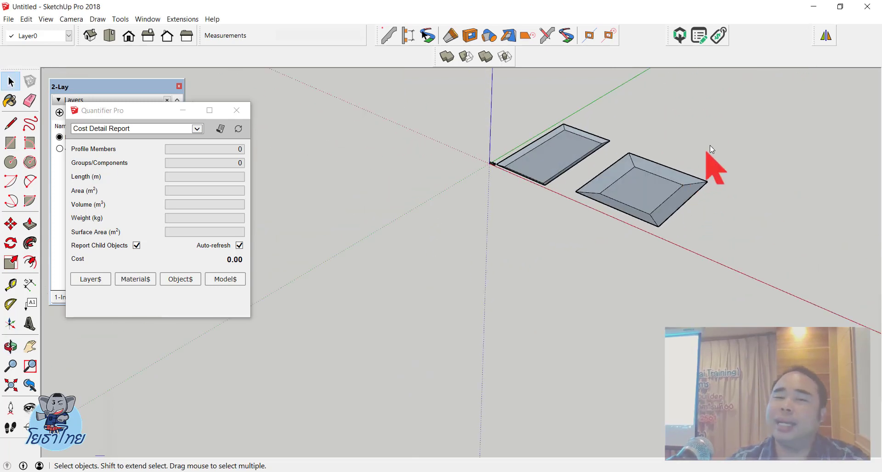
{"action": "scroll", "coordinate": [698, 152], "scroll_direction": "up", "scroll_amount": 2}
{"action": "middle_click_drag", "start_coordinate": [642, 153], "coordinate": [601, 95]}
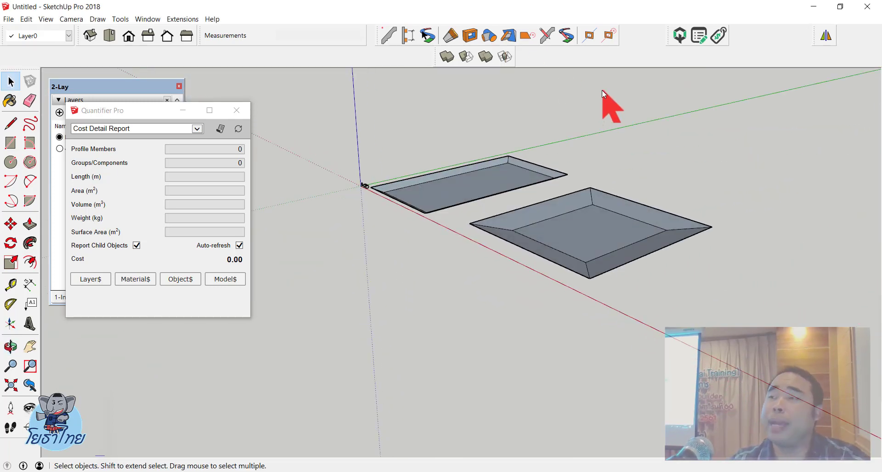
{"action": "scroll", "coordinate": [627, 116], "scroll_direction": "up", "scroll_amount": 1}
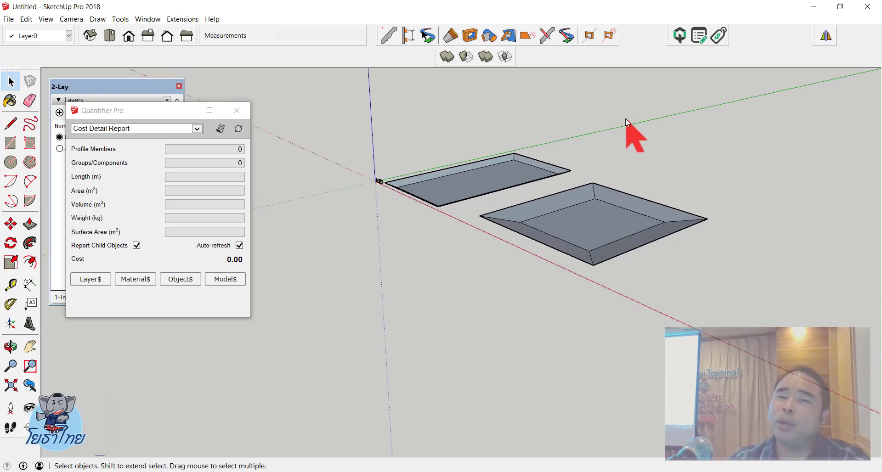
{"action": "middle_click_drag", "start_coordinate": [616, 126], "coordinate": [542, 222]}
{"action": "scroll", "coordinate": [565, 220], "scroll_direction": "down", "scroll_amount": 3}
{"action": "scroll", "coordinate": [597, 214], "scroll_direction": "down", "scroll_amount": 1}
{"action": "scroll", "coordinate": [593, 225], "scroll_direction": "up", "scroll_amount": 3}
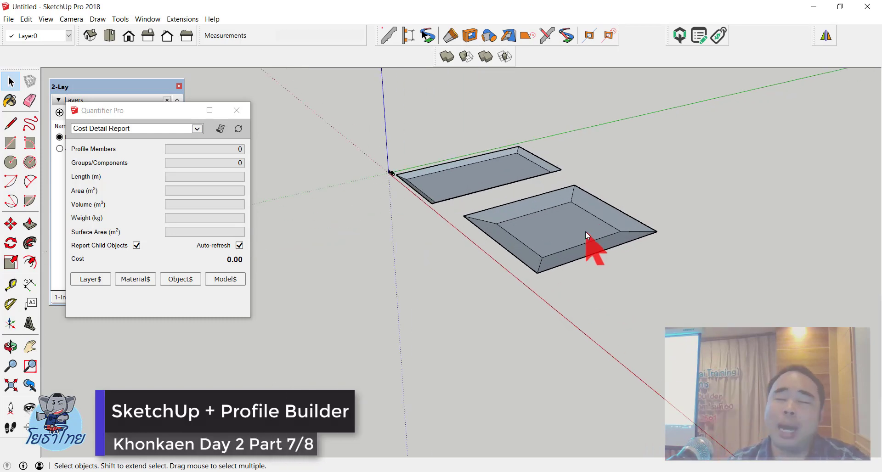
{"action": "scroll", "coordinate": [657, 244], "scroll_direction": "up", "scroll_amount": 1}
{"action": "scroll", "coordinate": [643, 230], "scroll_direction": "up", "scroll_amount": 1}
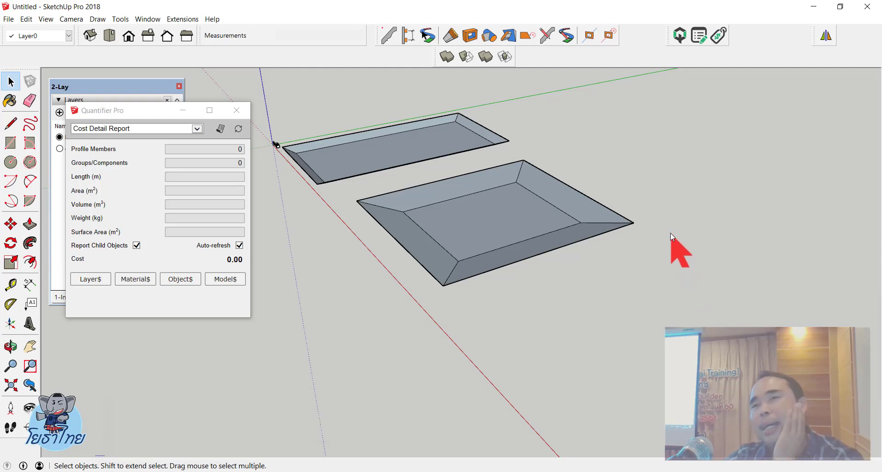
{"action": "middle_click_drag", "start_coordinate": [625, 236], "coordinate": [644, 213]}
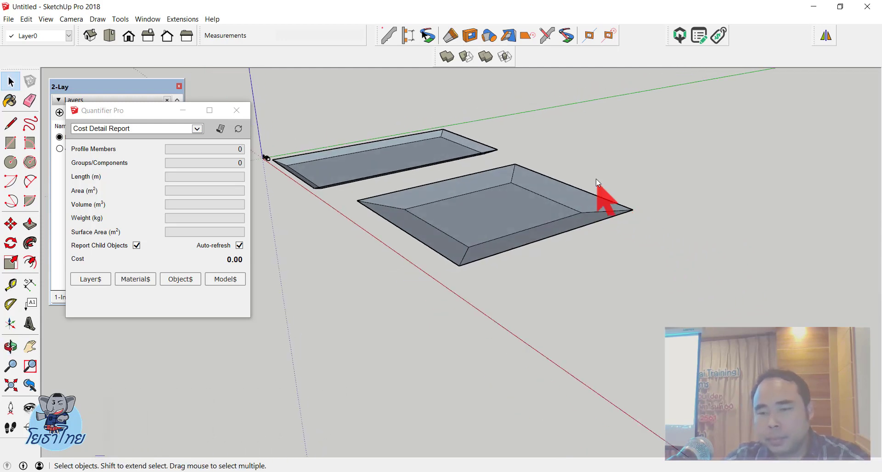
{"action": "scroll", "coordinate": [596, 184], "scroll_direction": "up", "scroll_amount": 2}
{"action": "scroll", "coordinate": [575, 203], "scroll_direction": "up", "scroll_amount": 1}
{"action": "scroll", "coordinate": [579, 220], "scroll_direction": "down", "scroll_amount": 2}
{"action": "scroll", "coordinate": [604, 230], "scroll_direction": "up", "scroll_amount": 2}
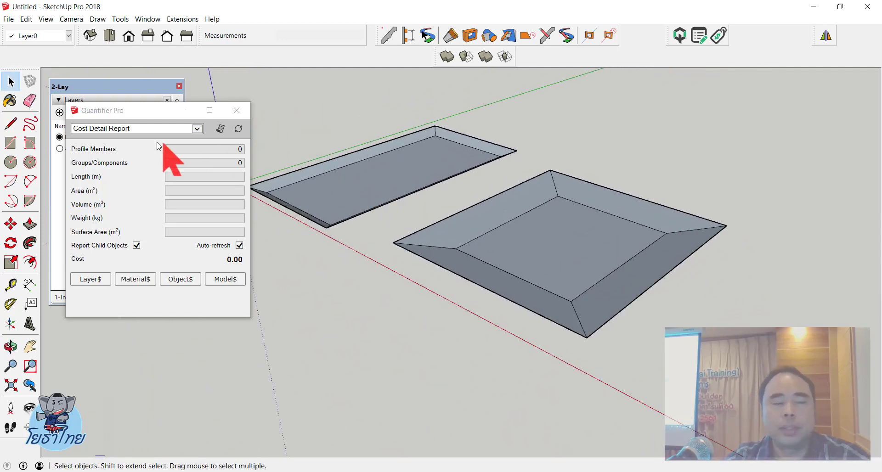
{"action": "scroll", "coordinate": [285, 230], "scroll_direction": "down", "scroll_amount": 2}
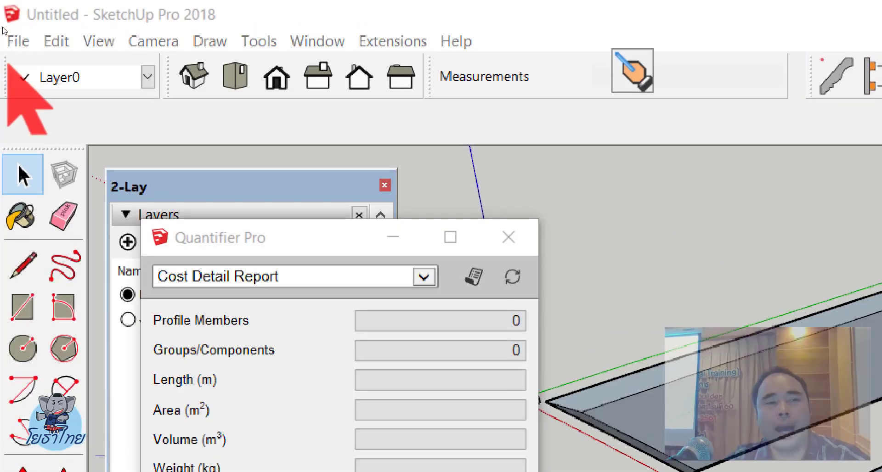
Open the File menu
{"action": "left_click", "coordinate": [8, 19]}
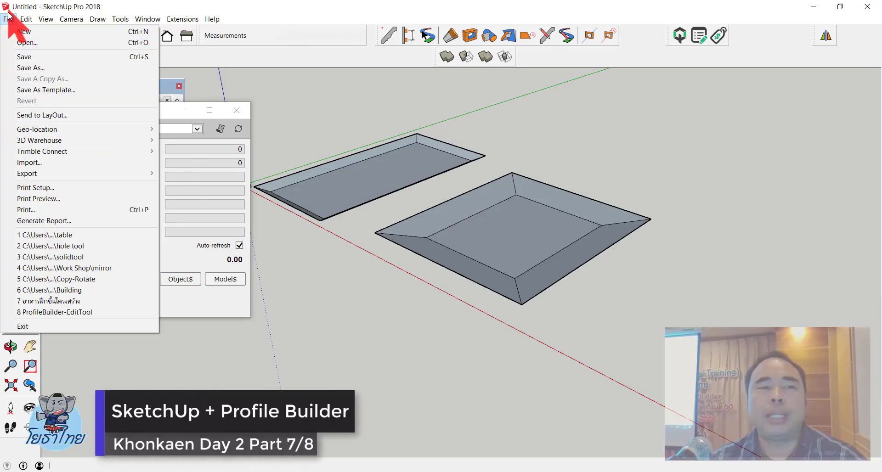
Start a new model without saving the tray model, then orbit and zoom around the default figure
{"action": "left_click", "coordinate": [24, 32]}
{"action": "left_click", "coordinate": [437, 266]}
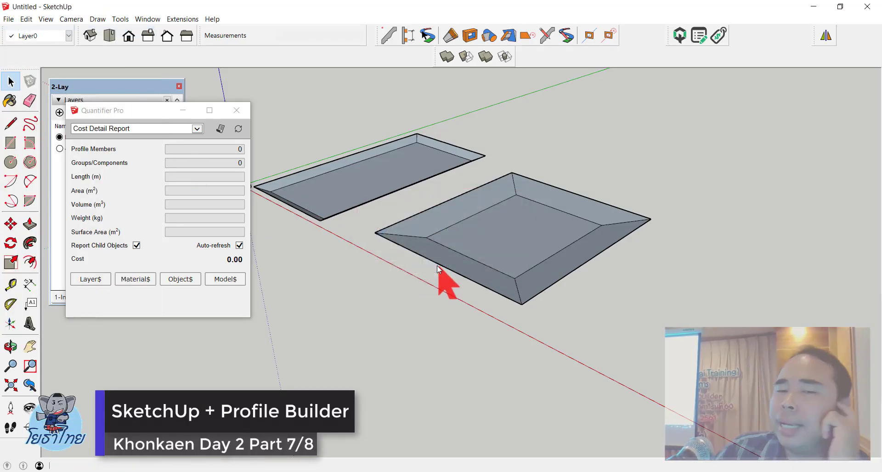
{"action": "middle_click_drag", "start_coordinate": [453, 280], "coordinate": [475, 314]}
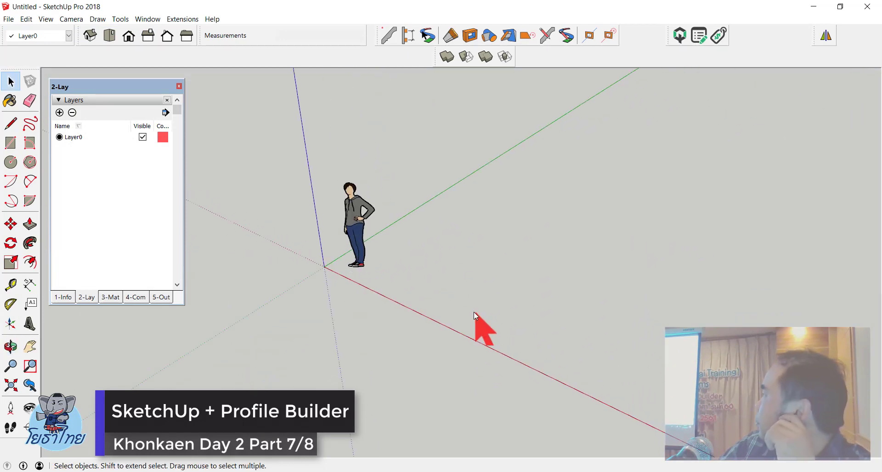
{"action": "scroll", "coordinate": [475, 314], "scroll_direction": "up", "scroll_amount": 1}
{"action": "scroll", "coordinate": [465, 315], "scroll_direction": "down", "scroll_amount": 1}
{"action": "scroll", "coordinate": [463, 306], "scroll_direction": "down", "scroll_amount": 2}
{"action": "scroll", "coordinate": [361, 287], "scroll_direction": "up", "scroll_amount": 2}
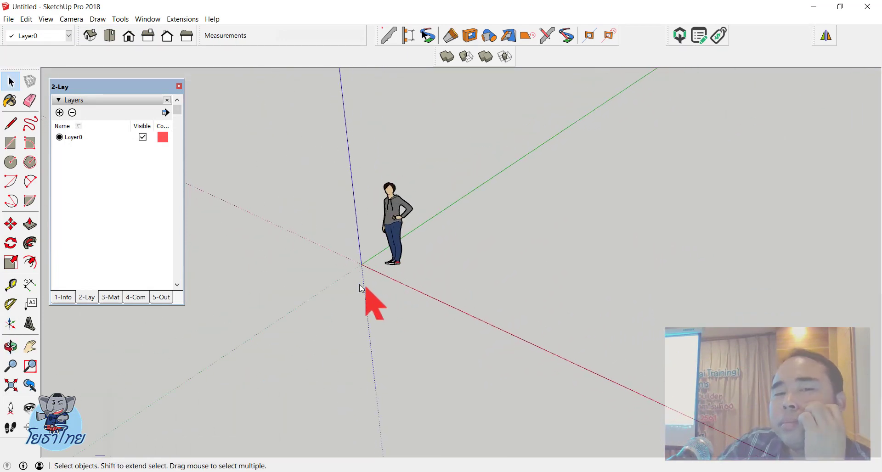
{"action": "scroll", "coordinate": [349, 271], "scroll_direction": "up", "scroll_amount": 2}
{"action": "scroll", "coordinate": [346, 266], "scroll_direction": "down", "scroll_amount": 2}
{"action": "scroll", "coordinate": [347, 258], "scroll_direction": "up", "scroll_amount": 2}
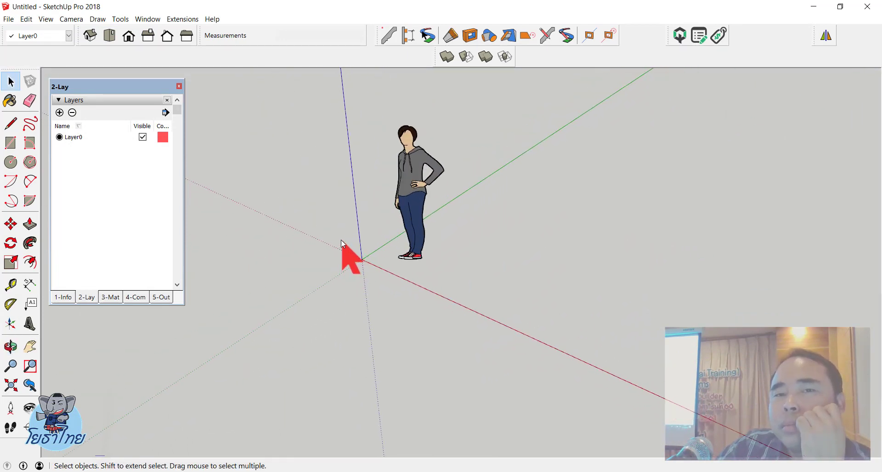
{"action": "scroll", "coordinate": [429, 196], "scroll_direction": "up", "scroll_amount": 1}
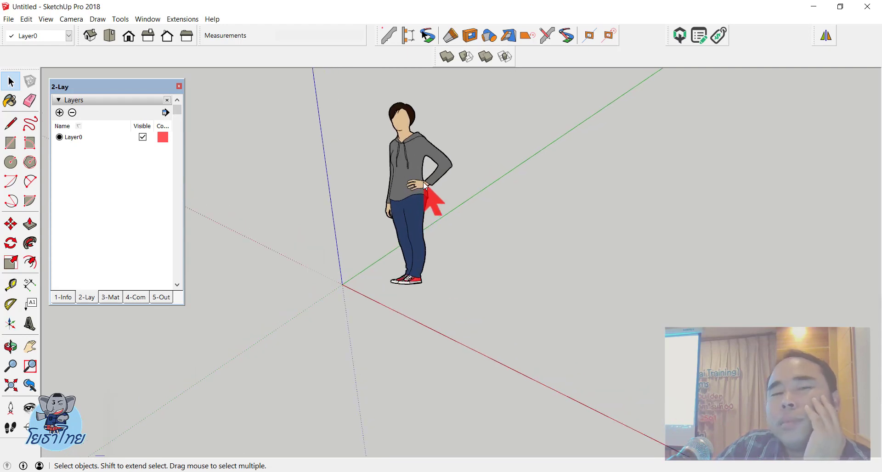
{"action": "scroll", "coordinate": [449, 191], "scroll_direction": "up", "scroll_amount": 1}
{"action": "scroll", "coordinate": [280, 184], "scroll_direction": "down", "scroll_amount": 2}
{"action": "scroll", "coordinate": [469, 218], "scroll_direction": "up", "scroll_amount": 2}
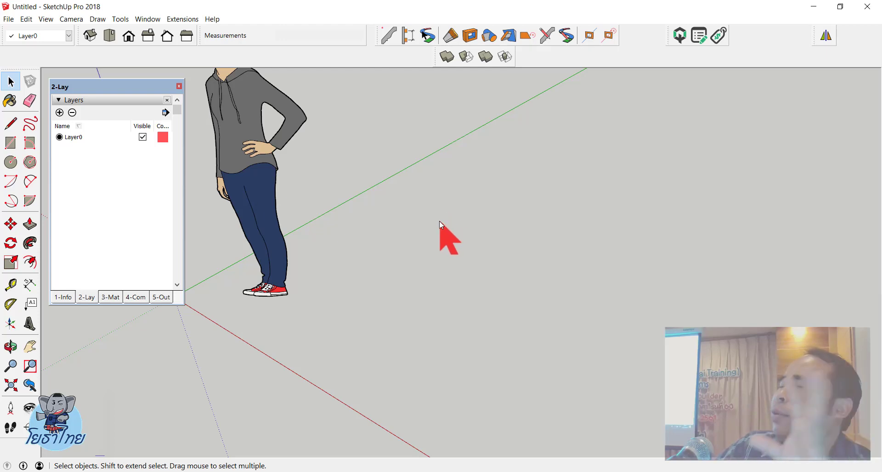
{"action": "scroll", "coordinate": [440, 227], "scroll_direction": "down", "scroll_amount": 2}
{"action": "scroll", "coordinate": [434, 242], "scroll_direction": "down", "scroll_amount": 1}
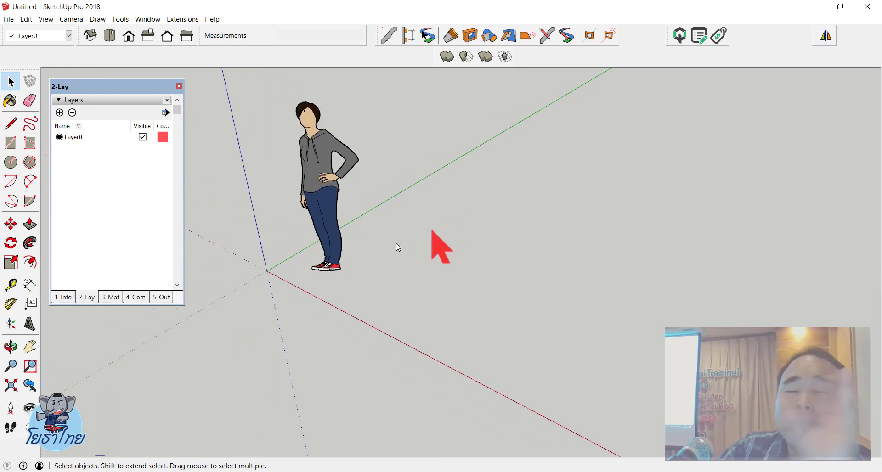
{"action": "scroll", "coordinate": [374, 253], "scroll_direction": "down", "scroll_amount": 1}
{"action": "scroll", "coordinate": [371, 244], "scroll_direction": "down", "scroll_amount": 1}
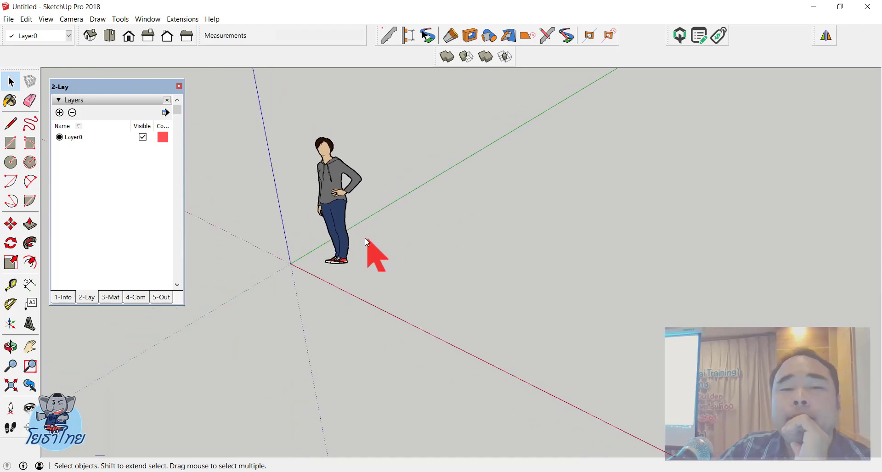
{"action": "scroll", "coordinate": [366, 242], "scroll_direction": "up", "scroll_amount": 1}
Draw a 0.2 by 0.2 m square face on the ground beside the figure
{"action": "key", "text": "r"}
{"action": "left_click", "coordinate": [409, 277]}
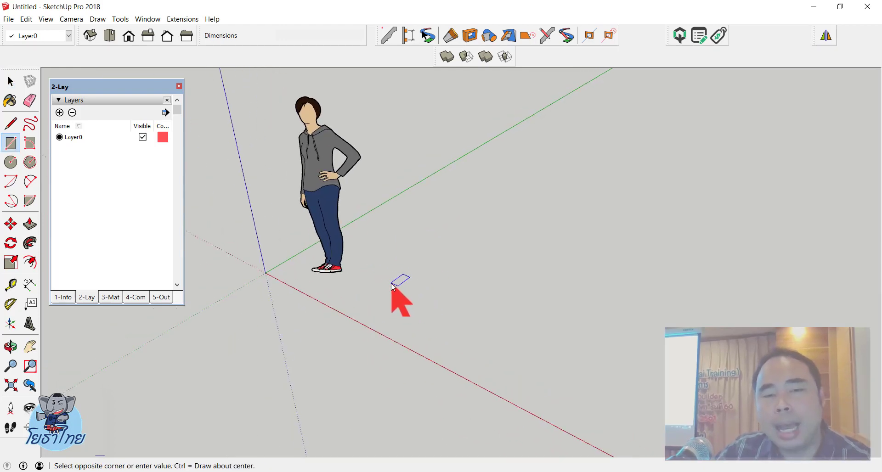
{"action": "left_click", "coordinate": [559, 277]}
{"action": "type", "text": "2ม,2"}
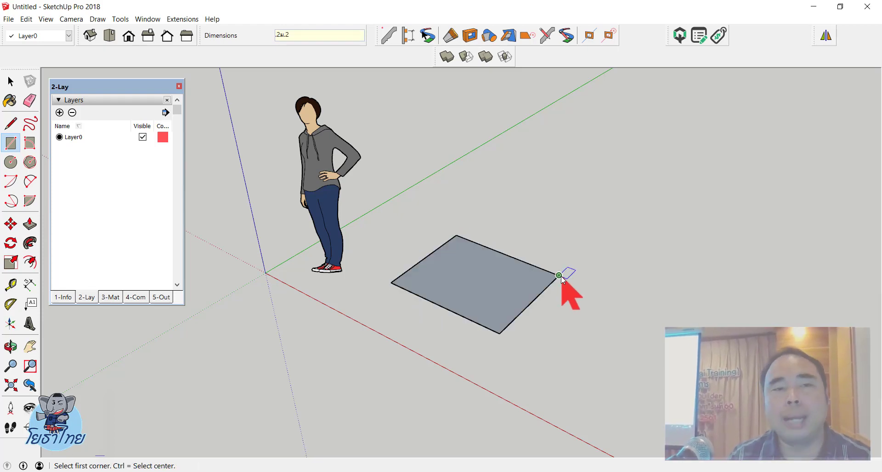
{"action": "key", "text": "BackSpace"}
{"action": "key", "text": "BackSpace"}
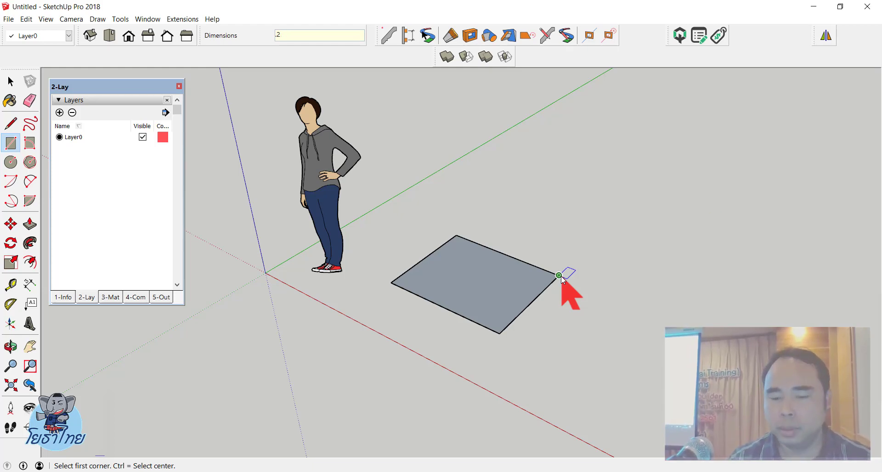
{"action": "type", "text": "2"}
{"action": "key", "text": "Return"}
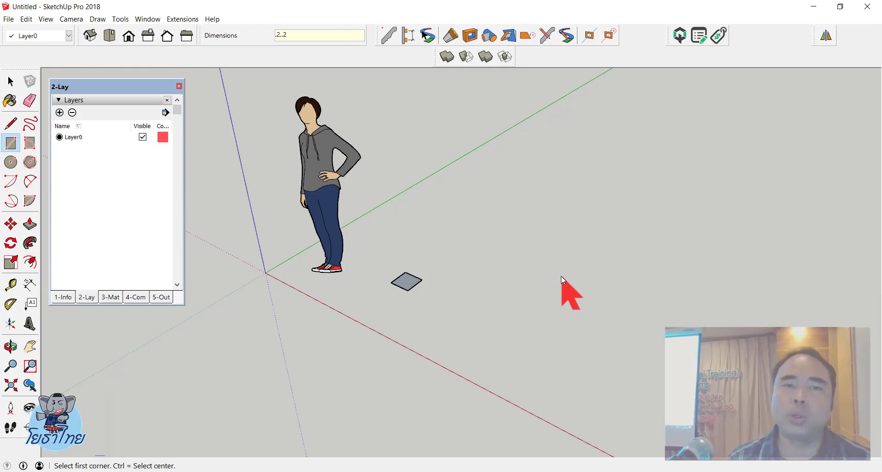
{"action": "key", "text": "space"}
{"action": "scroll", "coordinate": [547, 258], "scroll_direction": "up", "scroll_amount": 5}
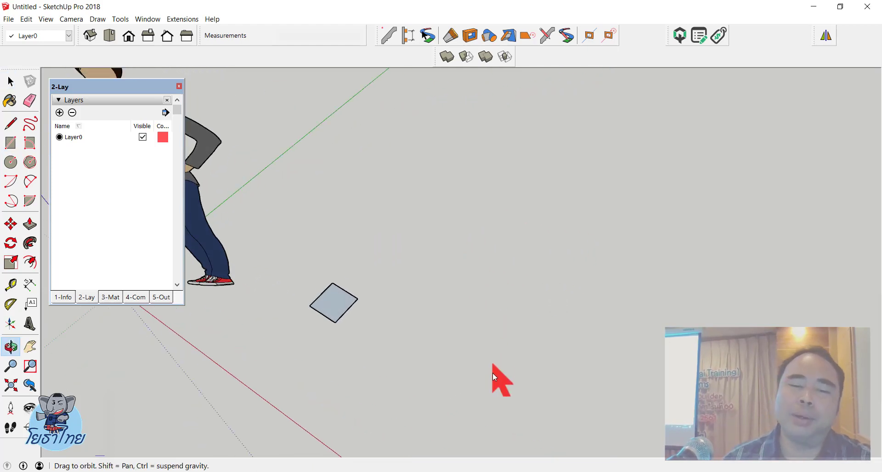
{"action": "mouse_move", "coordinate": [492, 365]}
{"action": "middle_mouse_down"}
{"action": "mouse_move", "coordinate": [287, 342]}
{"action": "mouse_move", "coordinate": [288, 370]}
{"action": "mouse_move", "coordinate": [475, 374]}
{"action": "mouse_move", "coordinate": [207, 289]}
{"action": "mouse_move", "coordinate": [251, 240]}
{"action": "mouse_move", "coordinate": [296, 123]}
{"action": "middle_mouse_up"}
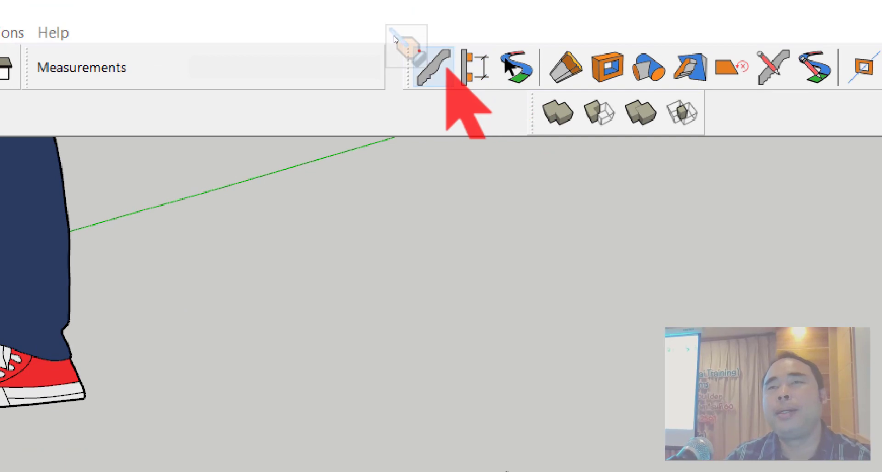
Create a new Profile Builder profile named เสา from the selected square face
{"action": "left_click", "coordinate": [447, 70]}
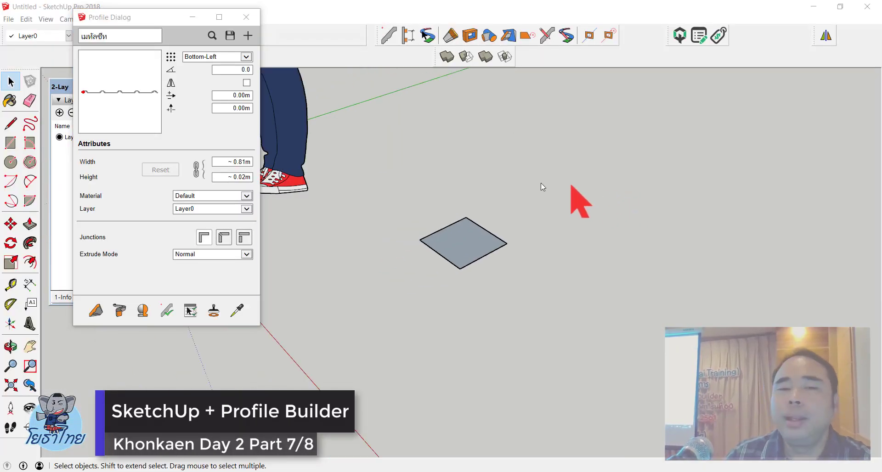
{"action": "left_click_drag", "start_coordinate": [352, 169], "coordinate": [689, 431]}
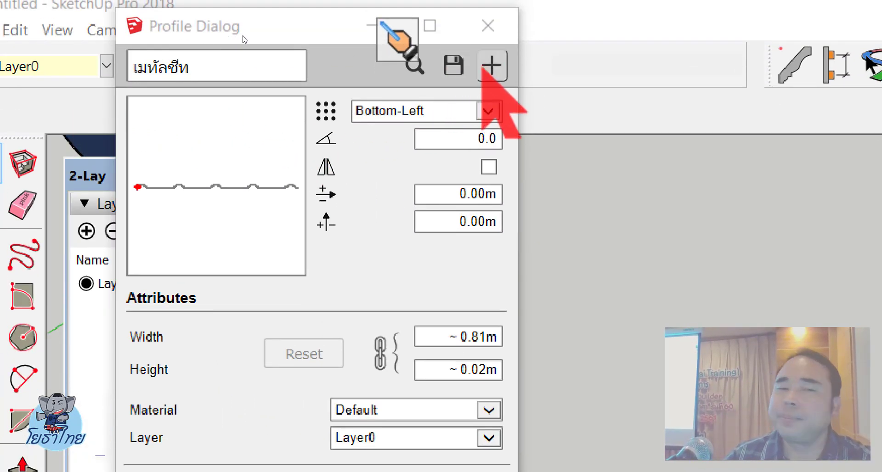
{"action": "left_click", "coordinate": [480, 66]}
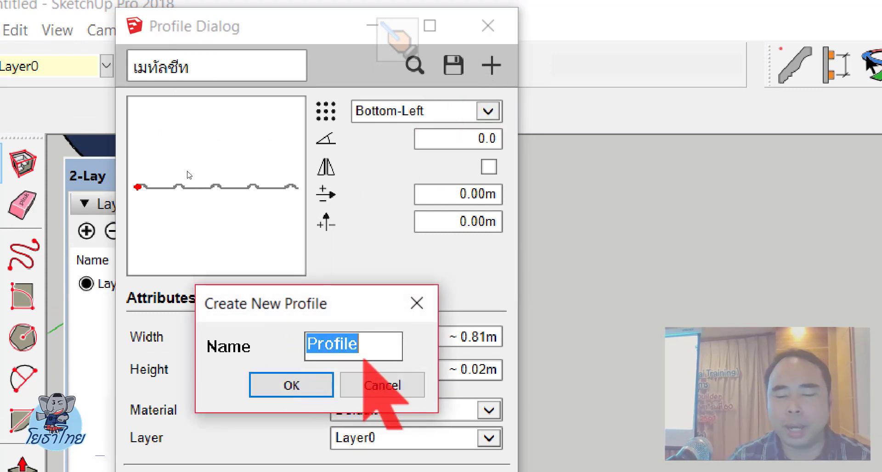
{"action": "type", "text": "gl"}
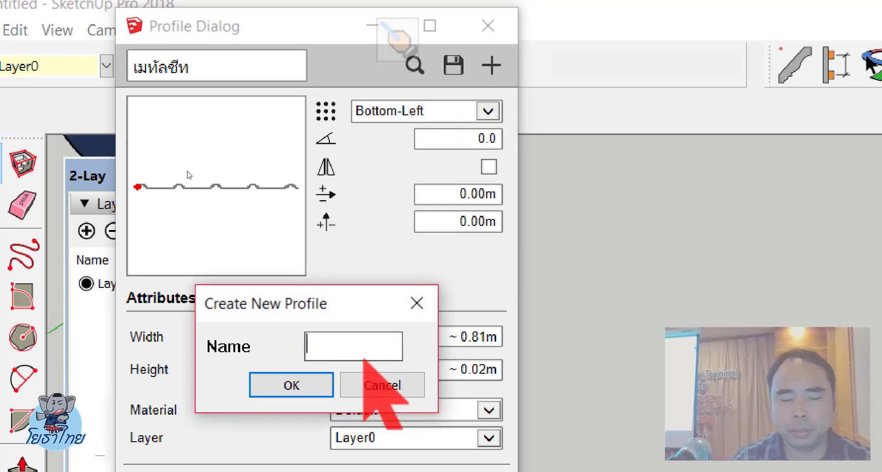
{"action": "type", "text": "า"}
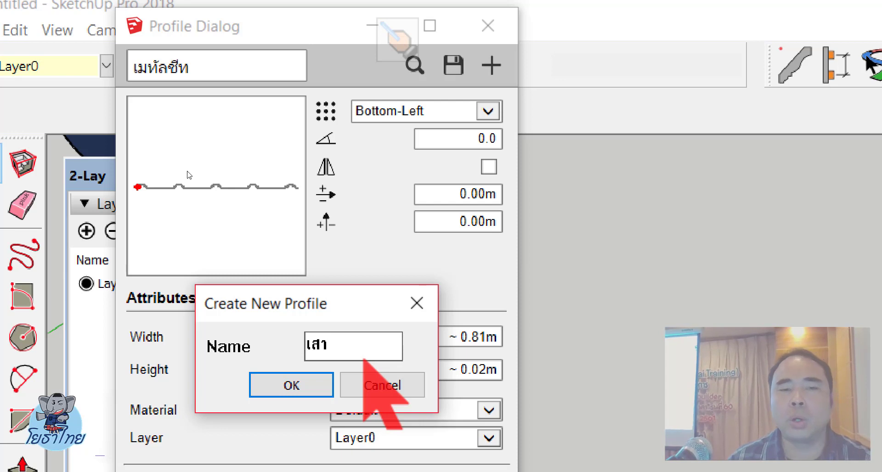
{"action": "left_click", "coordinate": [327, 382]}
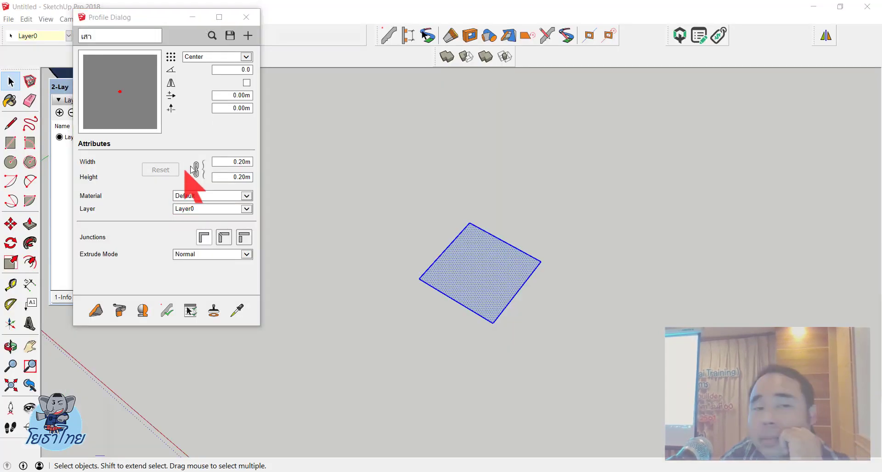
Switch the side panel to the Outliner and orbit the view around the square
{"action": "left_click", "coordinate": [68, 232]}
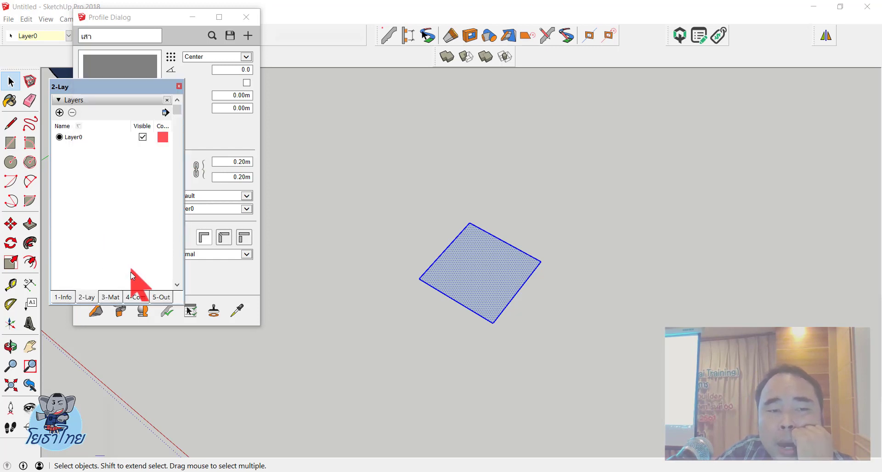
{"action": "left_click", "coordinate": [162, 298]}
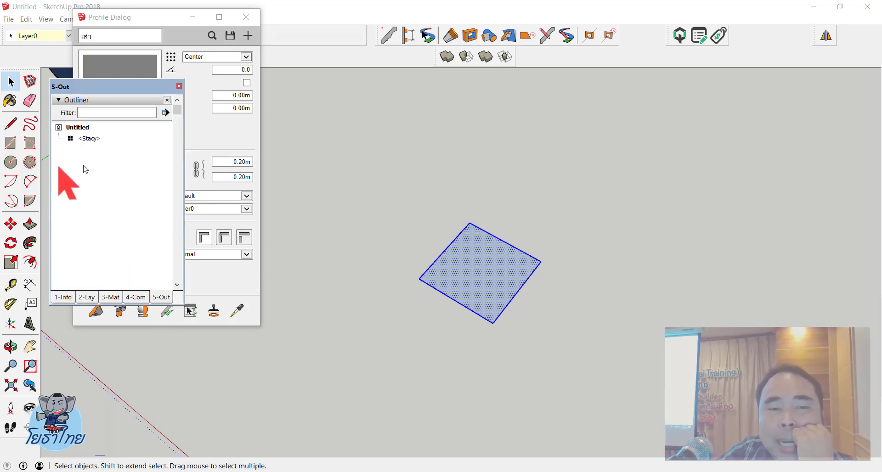
{"action": "scroll", "coordinate": [509, 259], "scroll_direction": "down", "scroll_amount": 2}
{"action": "mouse_move", "coordinate": [509, 259]}
{"action": "middle_mouse_down"}
{"action": "mouse_move", "coordinate": [491, 239]}
{"action": "mouse_move", "coordinate": [491, 214]}
{"action": "middle_mouse_up"}
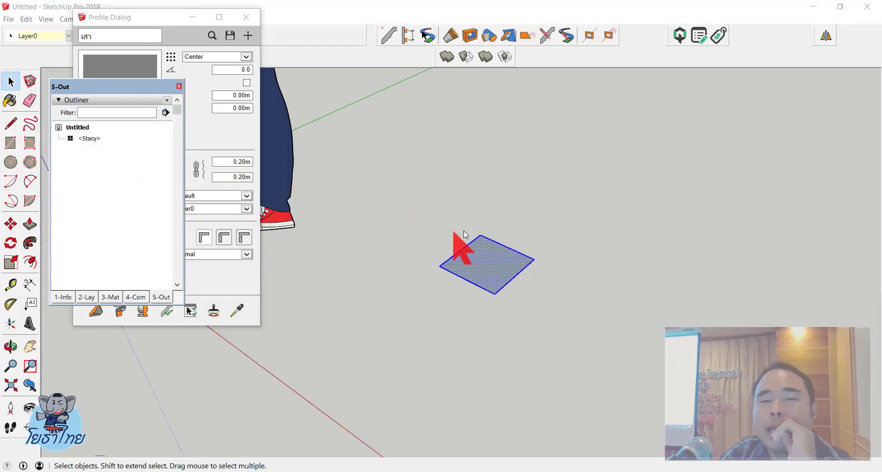
{"action": "middle_click_drag", "start_coordinate": [460, 246], "coordinate": [519, 255]}
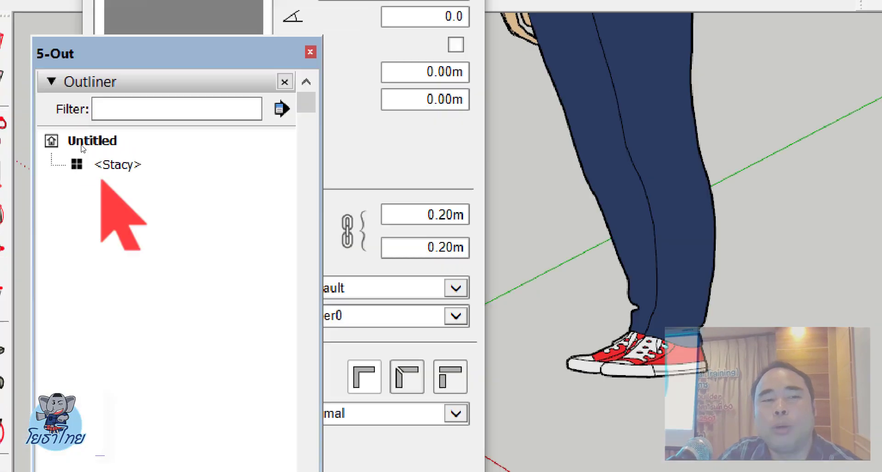
{"action": "scroll", "coordinate": [567, 315], "scroll_direction": "down", "scroll_amount": 3}
{"action": "scroll", "coordinate": [561, 304], "scroll_direction": "down", "scroll_amount": 2}
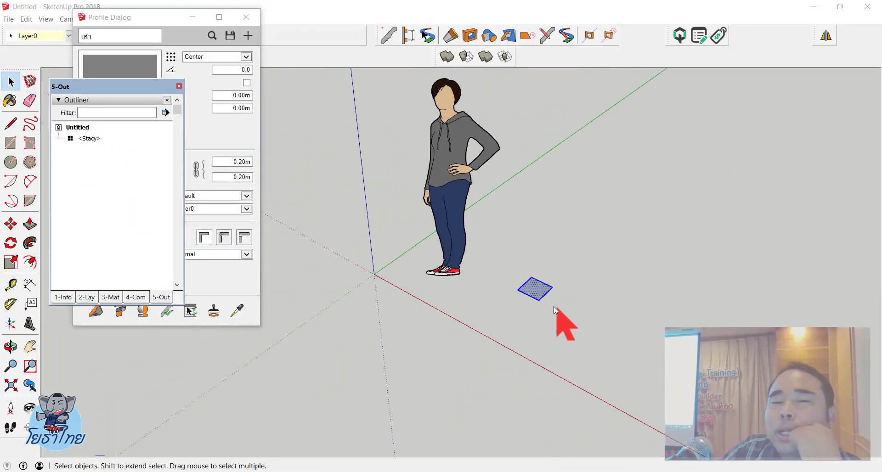
Begin a Build Profile member with the เสา profile, placing its path start beside the square
{"action": "left_click", "coordinate": [96, 314]}
{"action": "scroll", "coordinate": [331, 324], "scroll_direction": "down", "scroll_amount": 2}
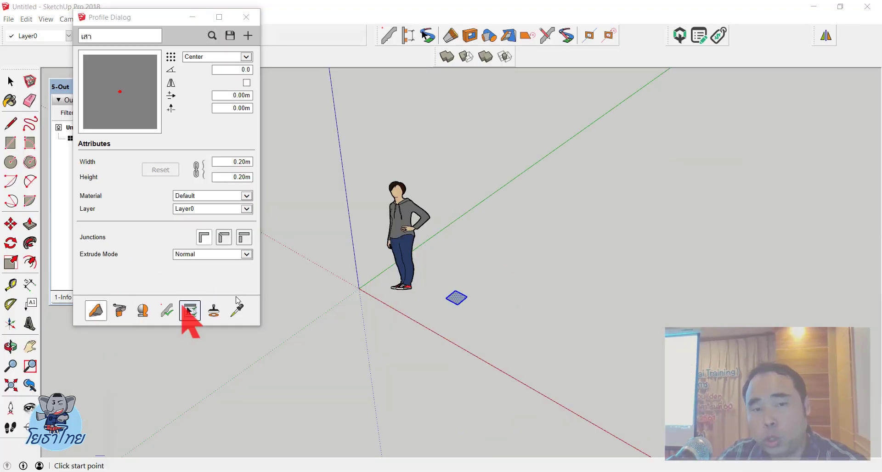
{"action": "left_click", "coordinate": [522, 307]}
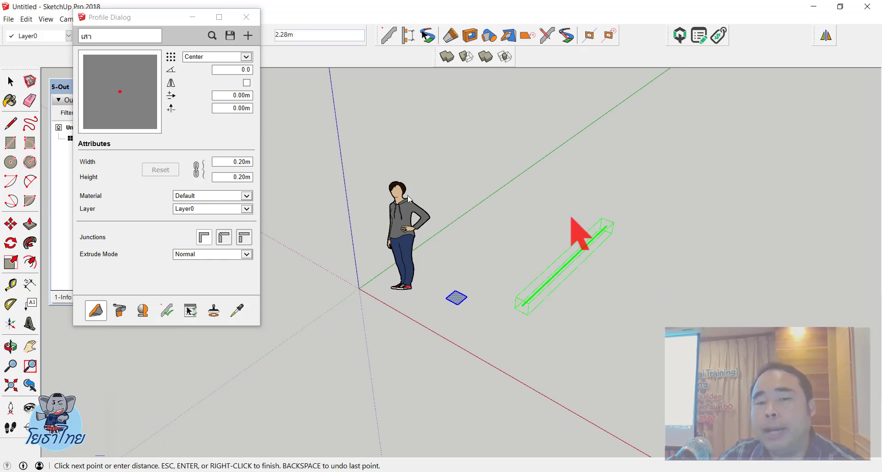
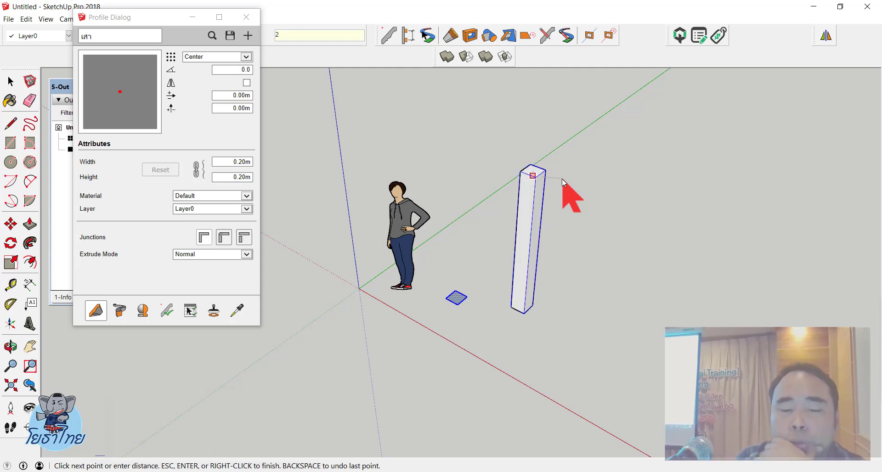
Finish the 0.20 m square 'เสา' post and orbit around it to check its top face
{"action": "key", "text": "Return"}
{"action": "middle_click_drag", "start_coordinate": [561, 179], "coordinate": [605, 97]}
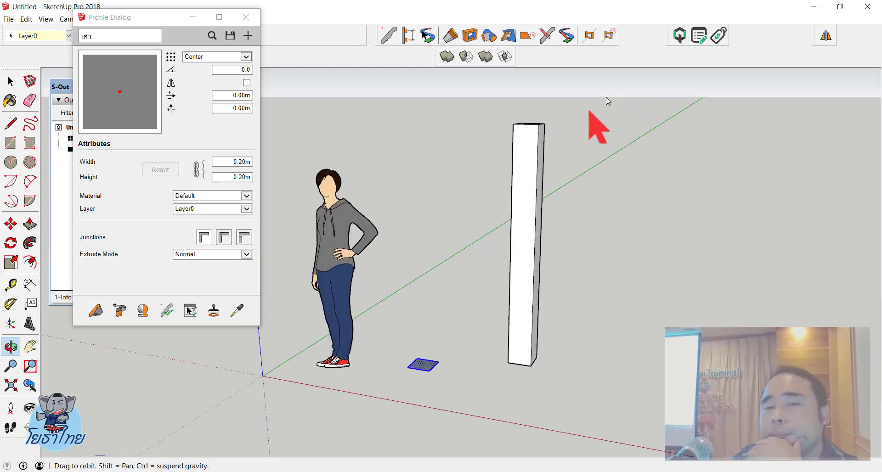
{"action": "middle_click_drag", "start_coordinate": [621, 211], "coordinate": [448, 270]}
{"action": "scroll", "coordinate": [534, 269], "scroll_direction": "up", "scroll_amount": 3}
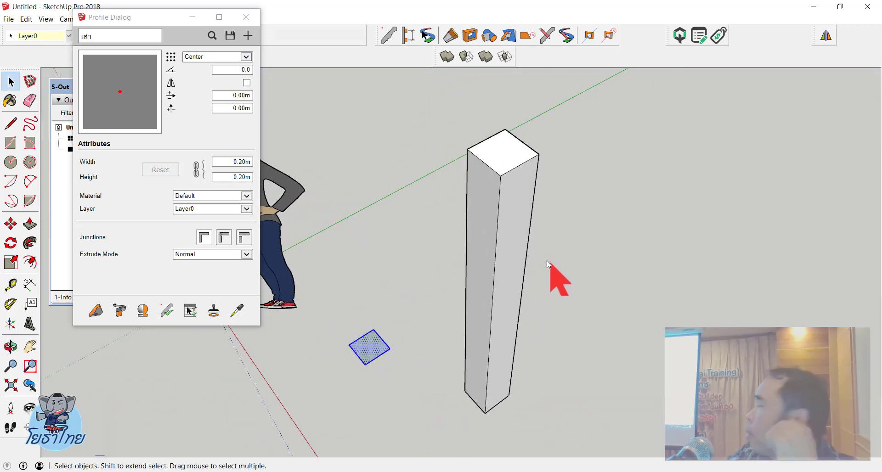
{"action": "scroll", "coordinate": [540, 260], "scroll_direction": "down", "scroll_amount": 3}
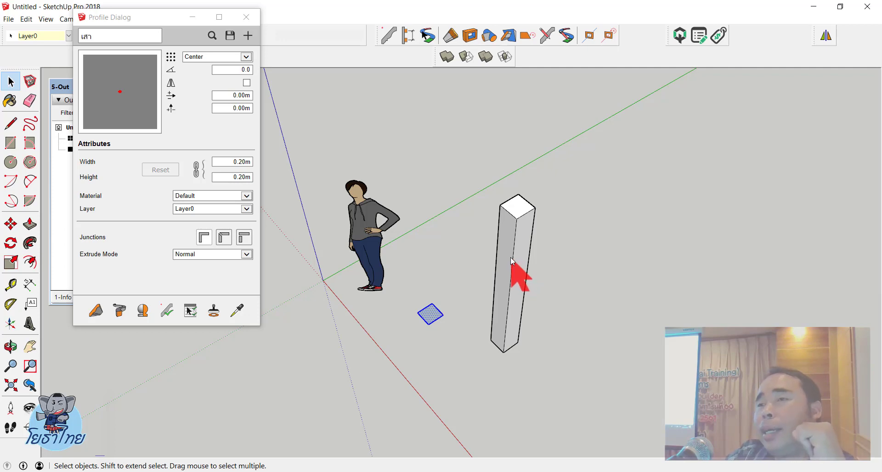
{"action": "scroll", "coordinate": [513, 261], "scroll_direction": "up", "scroll_amount": 2}
{"action": "scroll", "coordinate": [505, 243], "scroll_direction": "up", "scroll_amount": 2}
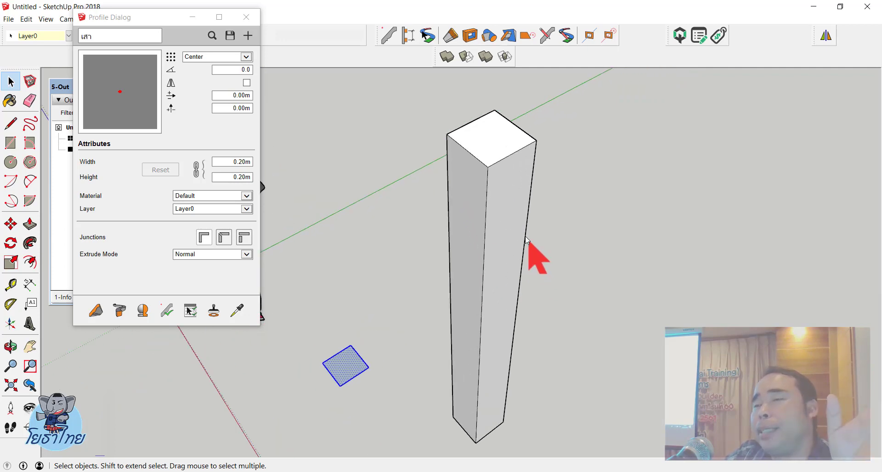
Enter and exit the post's group to confirm it was built as a group
{"action": "double_click", "coordinate": [497, 223]}
{"action": "scroll", "coordinate": [572, 398], "scroll_direction": "down", "scroll_amount": 3}
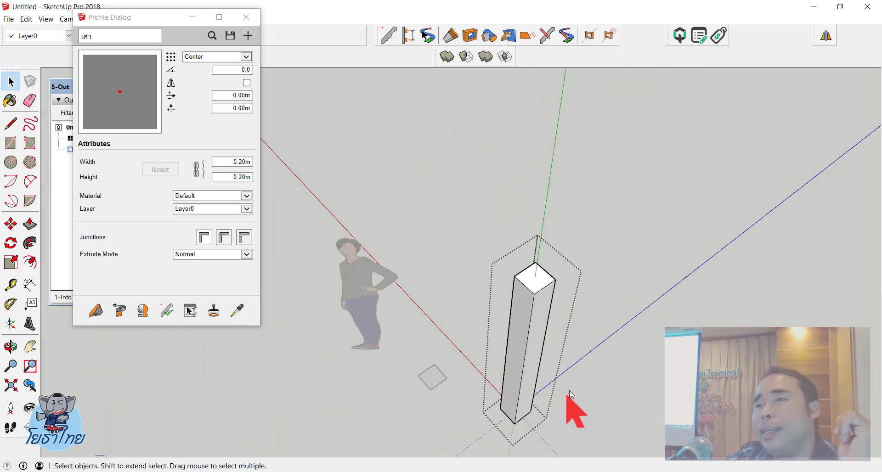
{"action": "left_click", "coordinate": [596, 367]}
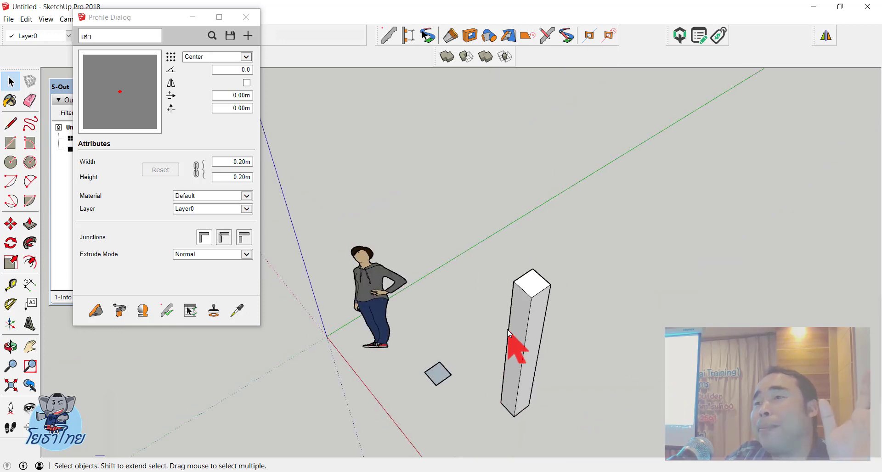
{"action": "scroll", "coordinate": [507, 330], "scroll_direction": "down", "scroll_amount": 2}
Build two horizontal 'เสา' profile beams on the ground beside the post
{"action": "left_click", "coordinate": [96, 310]}
{"action": "scroll", "coordinate": [565, 339], "scroll_direction": "down", "scroll_amount": 1}
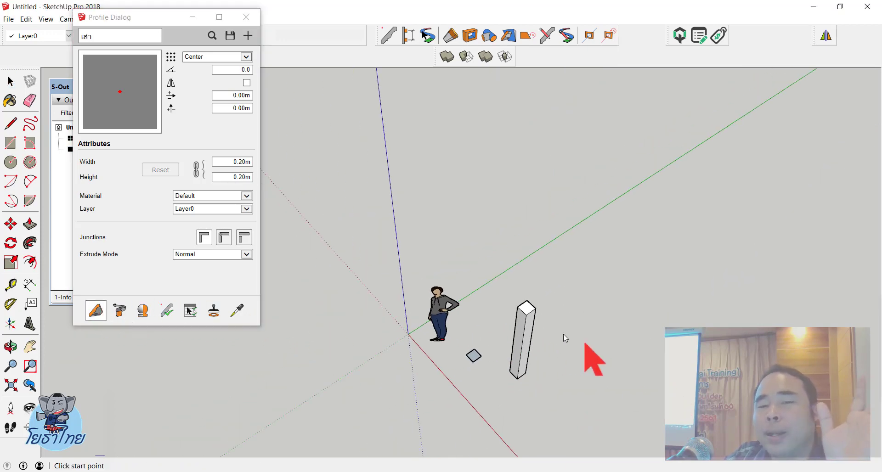
{"action": "scroll", "coordinate": [565, 338], "scroll_direction": "down", "scroll_amount": 1}
{"action": "left_click", "coordinate": [517, 343]}
{"action": "left_click", "coordinate": [584, 409]}
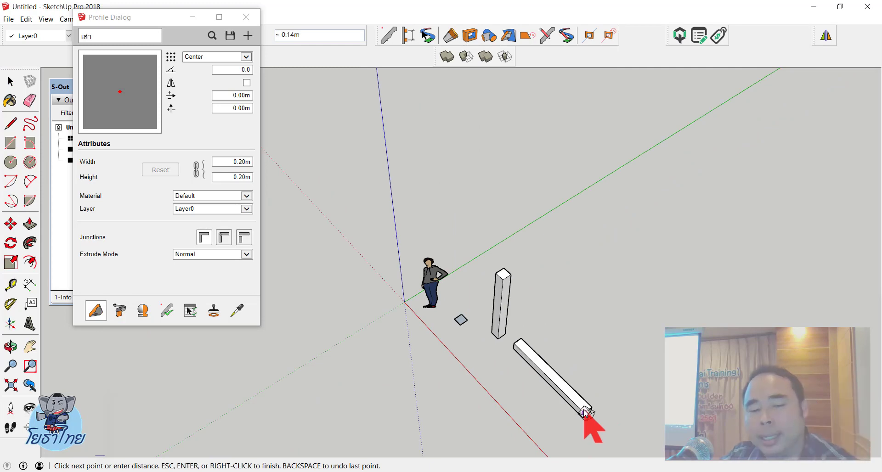
{"action": "key", "text": "Return"}
{"action": "left_click", "coordinate": [544, 306]}
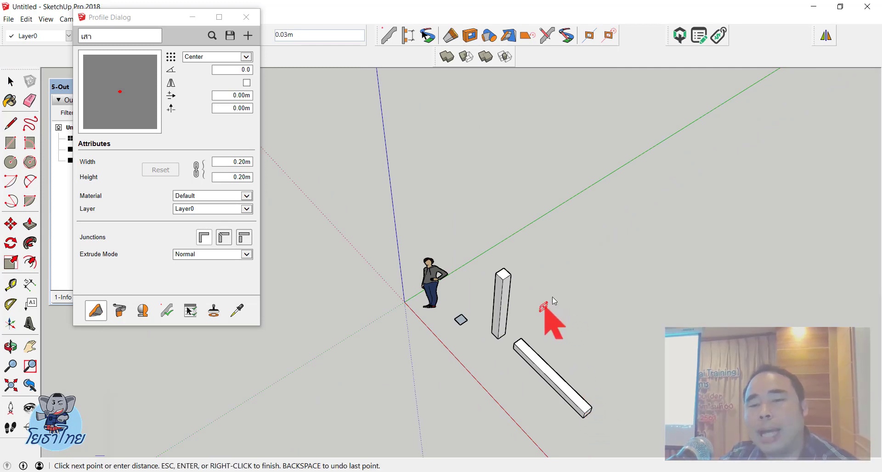
{"action": "left_click", "coordinate": [620, 257]}
{"action": "key", "text": "Return"}
{"action": "key", "text": "space"}
Enter and exit the upper beam, lower beam and post groups to inspect each
{"action": "scroll", "coordinate": [478, 186], "scroll_direction": "up", "scroll_amount": 2}
{"action": "scroll", "coordinate": [492, 257], "scroll_direction": "up", "scroll_amount": 2}
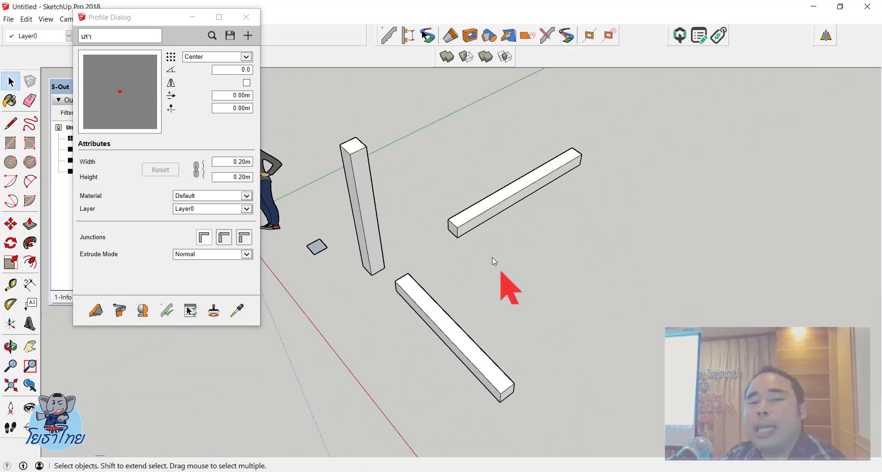
{"action": "double_click", "coordinate": [536, 186]}
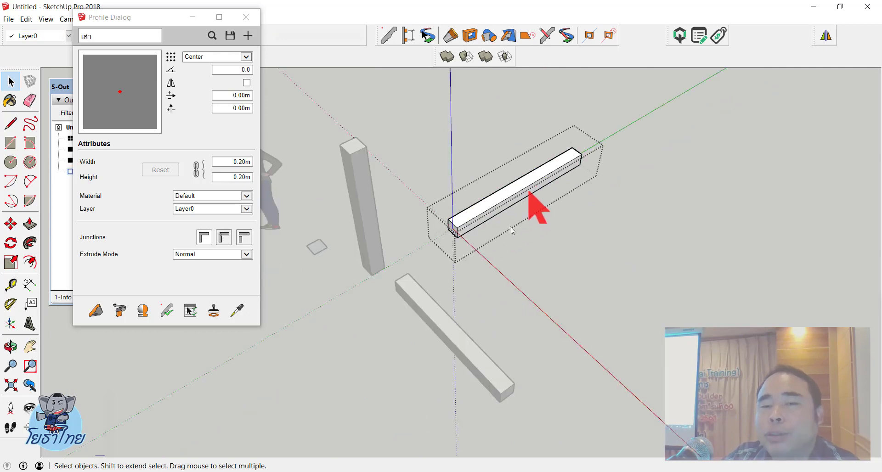
{"action": "left_click", "coordinate": [555, 307]}
{"action": "left_click", "coordinate": [486, 366]}
{"action": "double_click", "coordinate": [485, 366]}
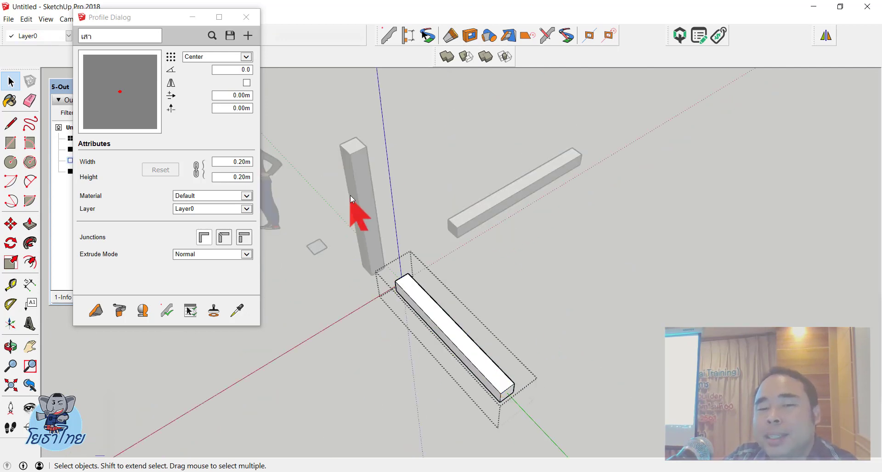
{"action": "left_click", "coordinate": [556, 296]}
{"action": "double_click", "coordinate": [368, 198]}
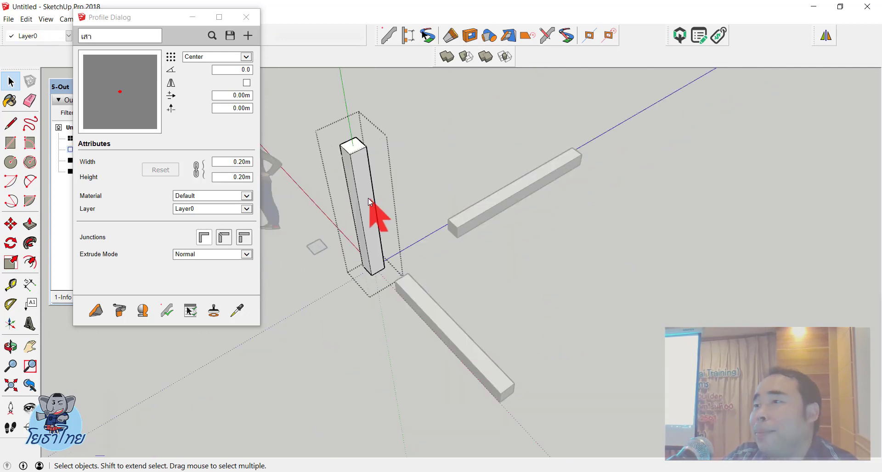
{"action": "left_click", "coordinate": [535, 277]}
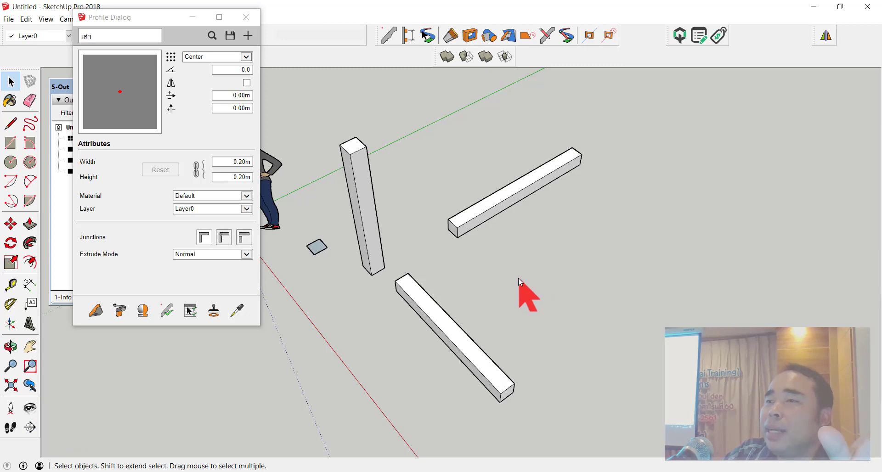
Re-inspect the post's group, then bring the Outliner to the front
{"action": "scroll", "coordinate": [512, 273], "scroll_direction": "down", "scroll_amount": 2}
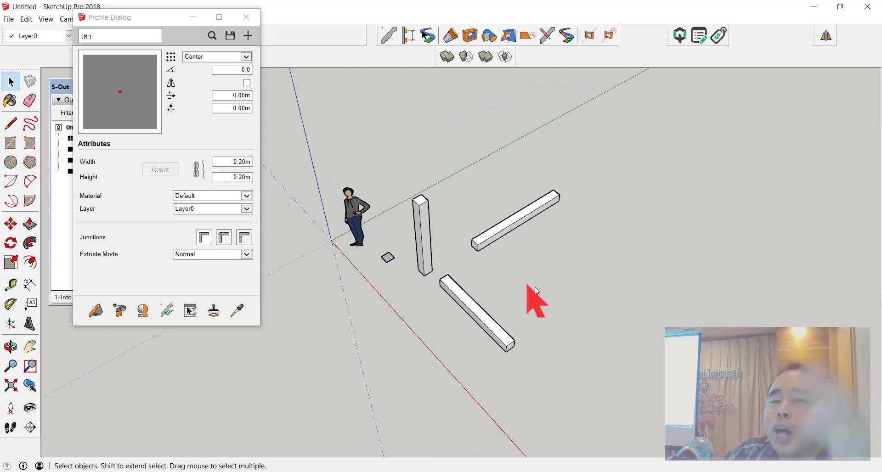
{"action": "scroll", "coordinate": [535, 286], "scroll_direction": "down", "scroll_amount": 2}
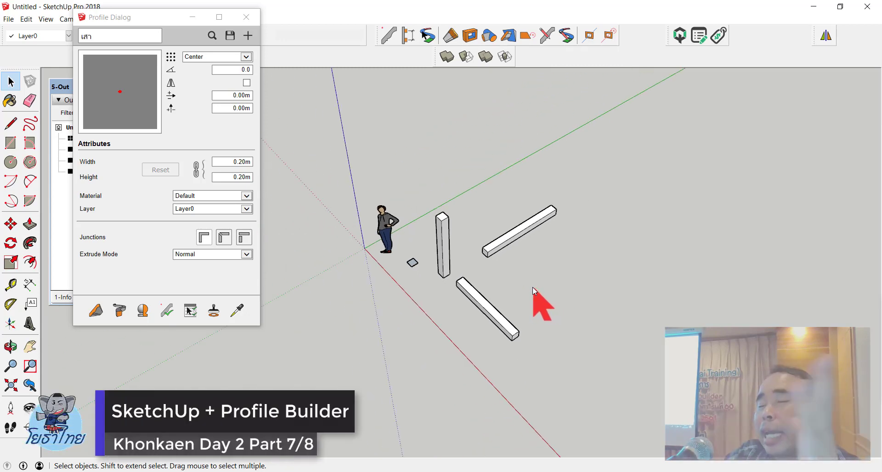
{"action": "scroll", "coordinate": [393, 256], "scroll_direction": "up", "scroll_amount": 2}
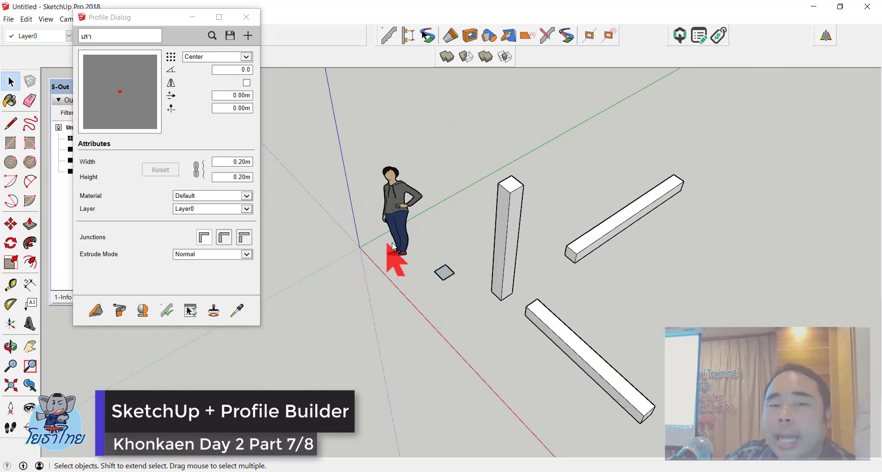
{"action": "scroll", "coordinate": [550, 187], "scroll_direction": "up", "scroll_amount": 2}
{"action": "double_click", "coordinate": [569, 184]}
{"action": "scroll", "coordinate": [372, 333], "scroll_direction": "down", "scroll_amount": 3}
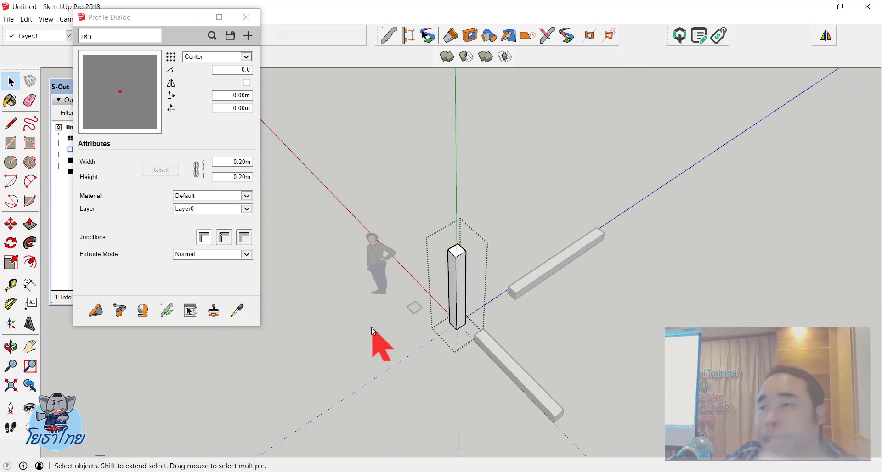
{"action": "left_click", "coordinate": [597, 349]}
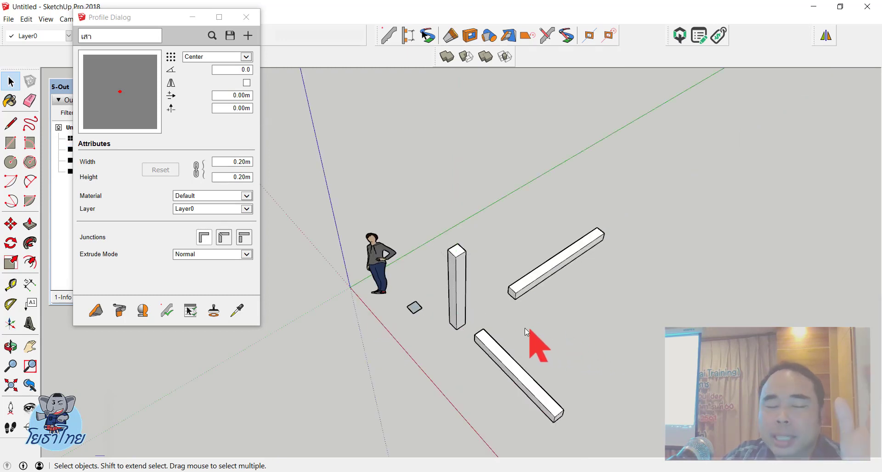
{"action": "scroll", "coordinate": [524, 338], "scroll_direction": "up", "scroll_amount": 2}
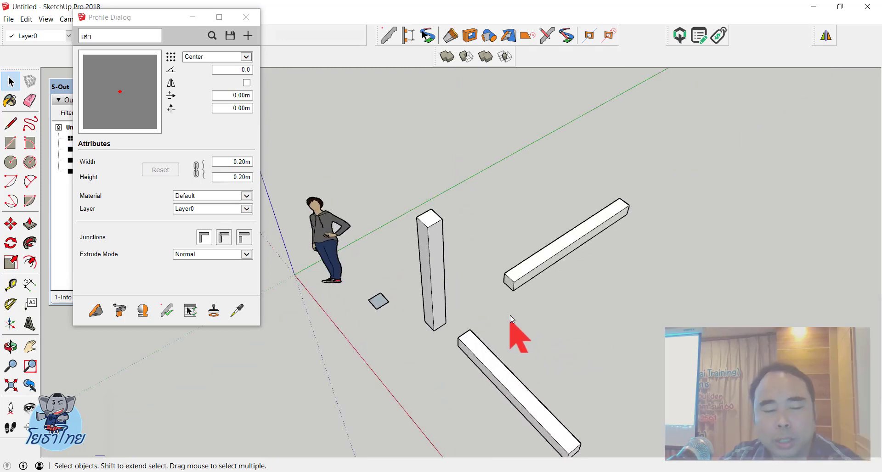
{"action": "left_click", "coordinate": [69, 266]}
Erase the upper and lower horizontal beams, leaving only the post
{"action": "key", "text": "e"}
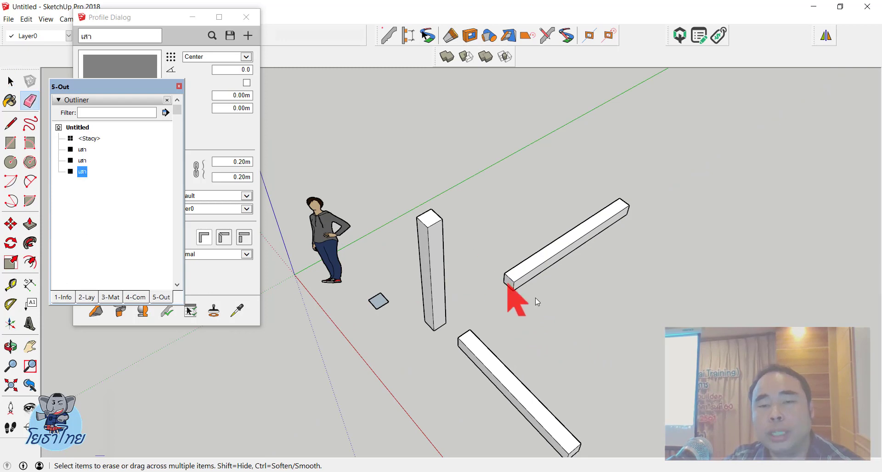
{"action": "left_click", "coordinate": [509, 287]}
{"action": "left_click", "coordinate": [473, 343]}
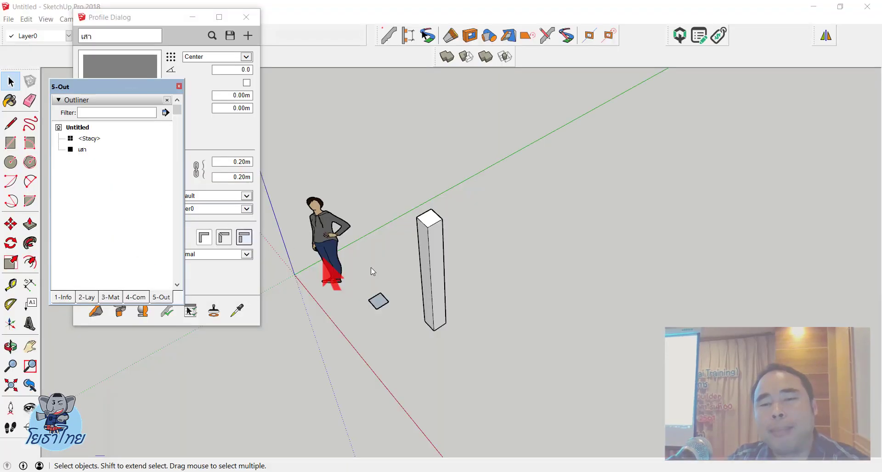
Copy the square column and place the copy to the right of the original
{"action": "left_click", "coordinate": [432, 284]}
{"action": "key", "text": "ctrl+c"}
{"action": "key", "text": "ctrl+v"}
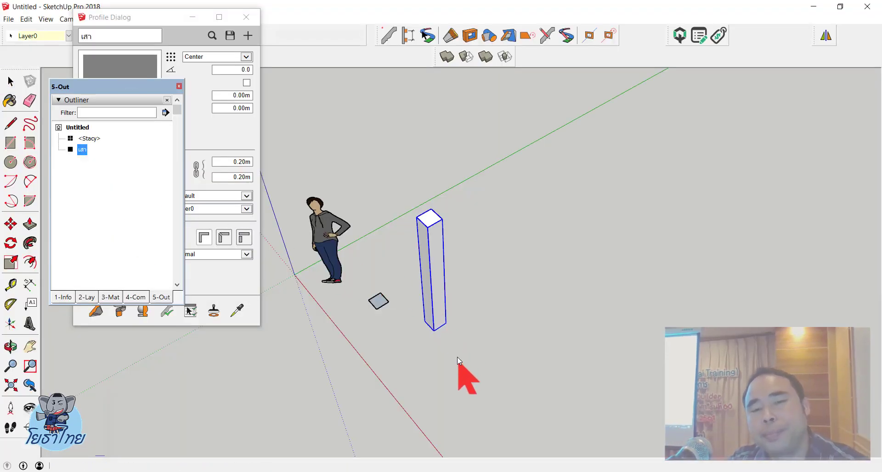
{"action": "left_click", "coordinate": [462, 358]}
{"action": "left_click", "coordinate": [530, 354]}
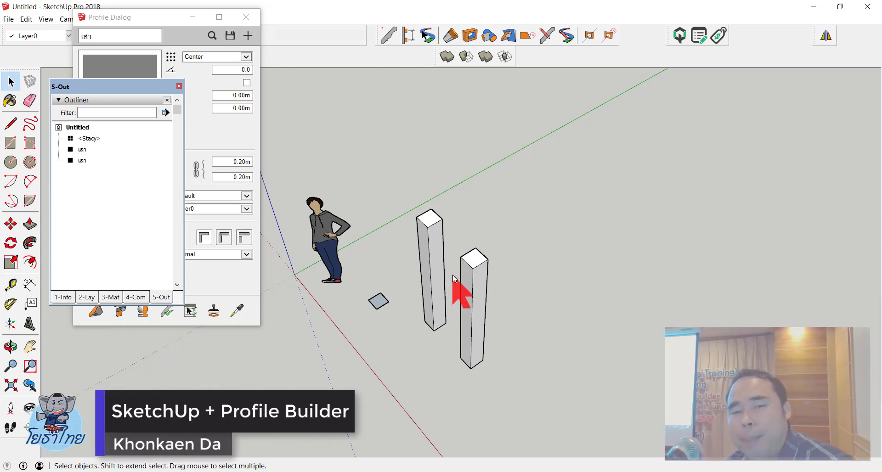
Make the right-hand column a 'เสา' component from its context menu
{"action": "right_click", "coordinate": [468, 276]}
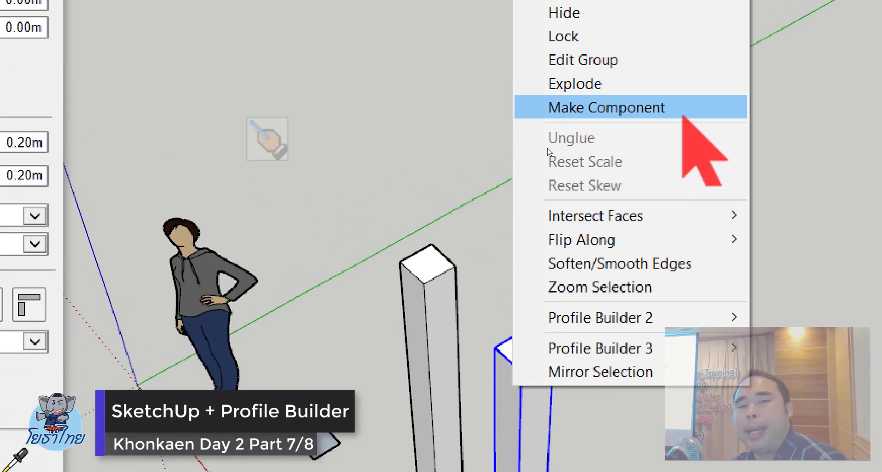
{"action": "left_click", "coordinate": [597, 96]}
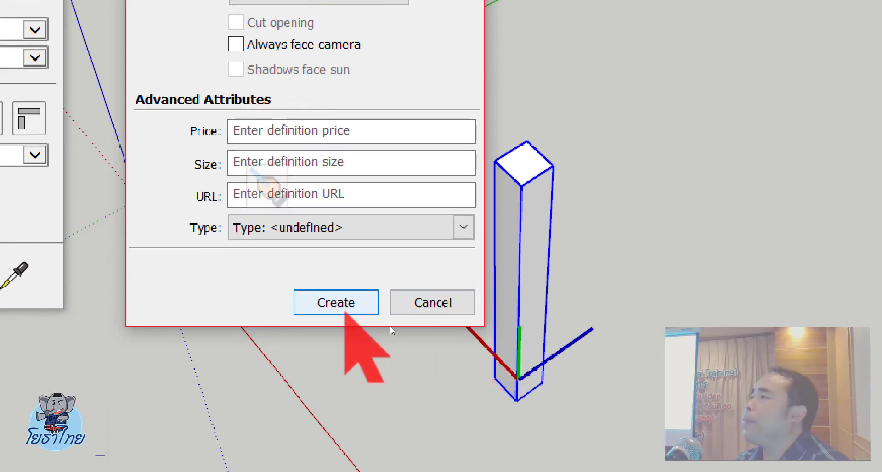
{"action": "key", "text": "Return"}
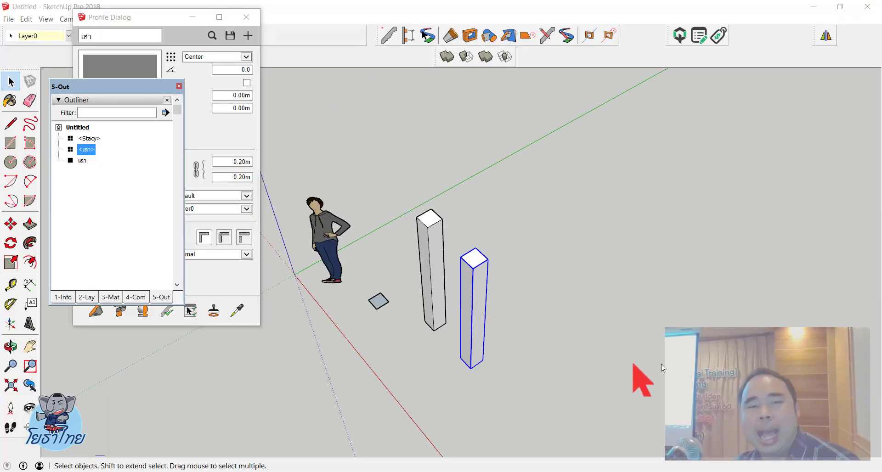
{"action": "left_click", "coordinate": [528, 353]}
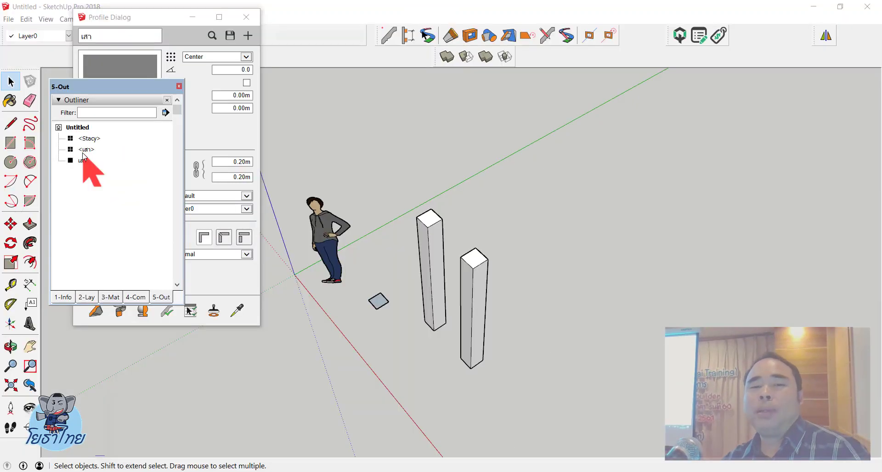
Select the left and right columns alternately to compare them in the Outliner
{"action": "scroll", "coordinate": [511, 270], "scroll_direction": "up", "scroll_amount": 2}
{"action": "scroll", "coordinate": [396, 229], "scroll_direction": "up", "scroll_amount": 2}
{"action": "left_click", "coordinate": [396, 228]}
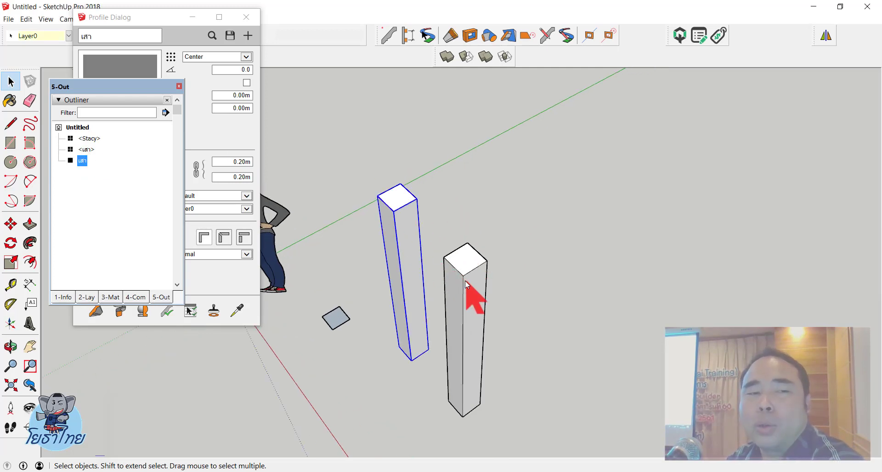
{"action": "left_click", "coordinate": [465, 280]}
{"action": "left_click", "coordinate": [412, 235]}
{"action": "left_click", "coordinate": [466, 281]}
{"action": "scroll", "coordinate": [467, 287], "scroll_direction": "up", "scroll_amount": 1}
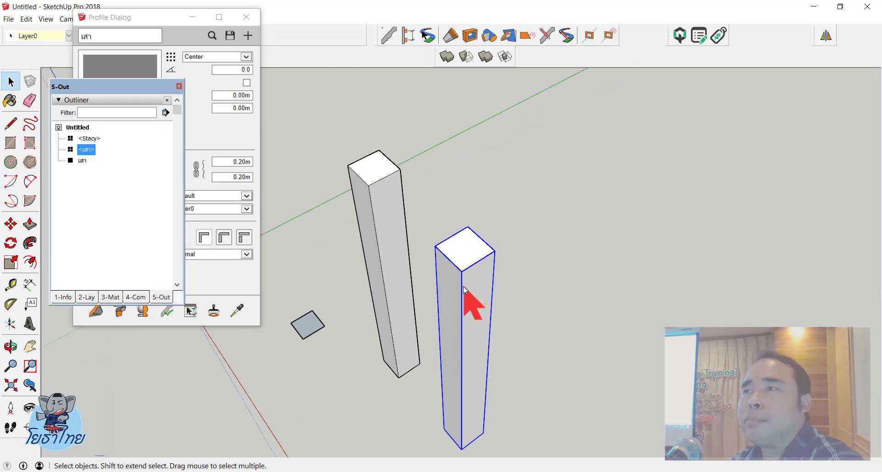
{"action": "left_click", "coordinate": [369, 217]}
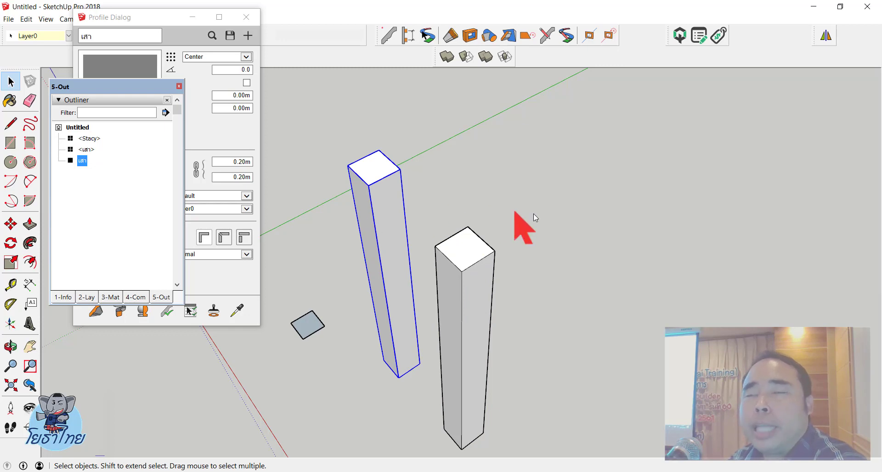
{"action": "left_click", "coordinate": [549, 213]}
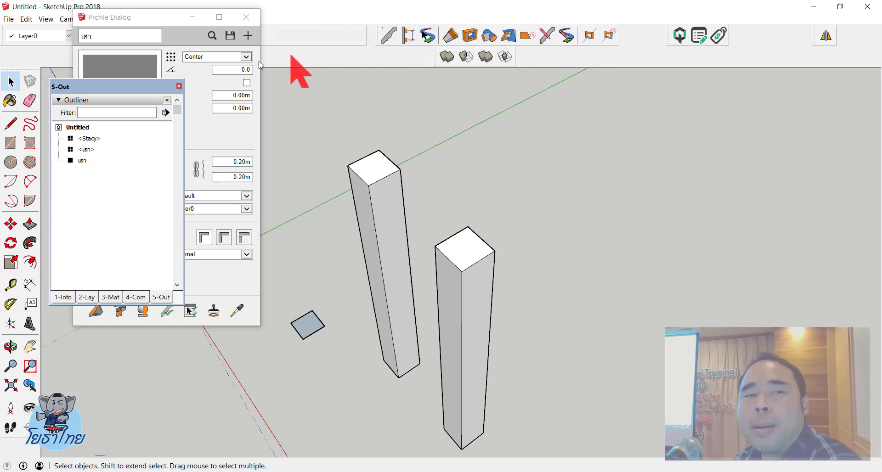
Pick the left and right pillars with Profile Builder's member picker, then select each
{"action": "left_click", "coordinate": [245, 314]}
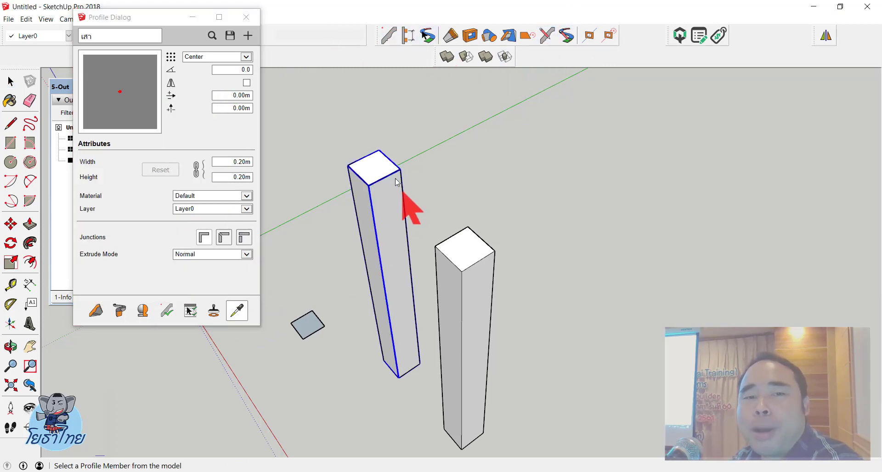
{"action": "left_click", "coordinate": [374, 172]}
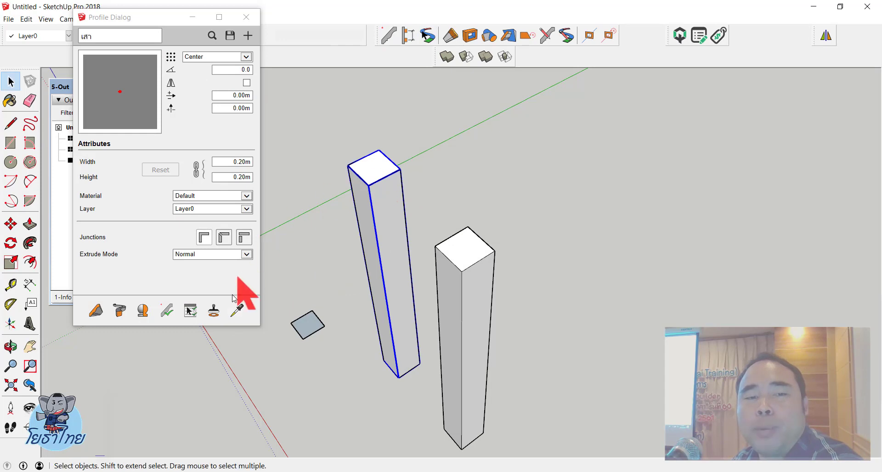
{"action": "left_click", "coordinate": [237, 311]}
{"action": "left_click", "coordinate": [467, 287]}
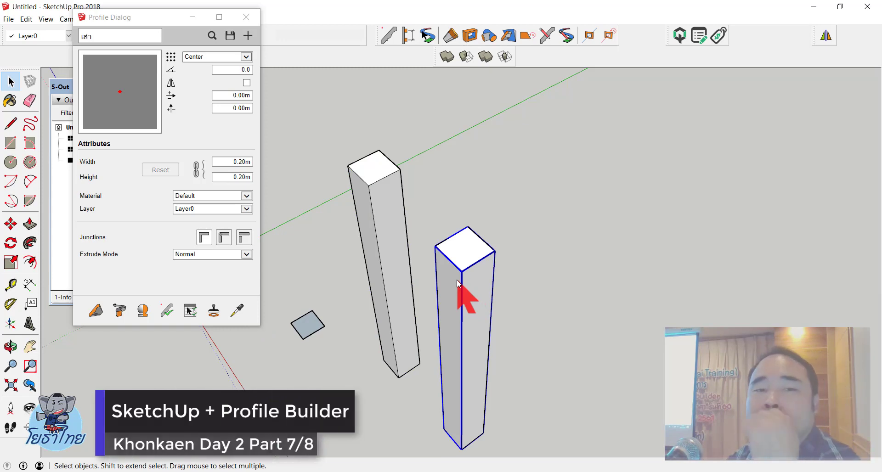
{"action": "left_click", "coordinate": [382, 198]}
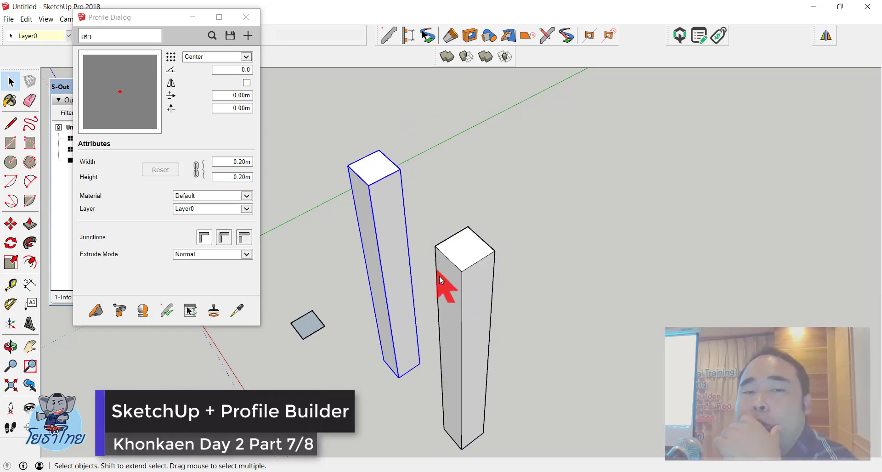
{"action": "left_click", "coordinate": [472, 303]}
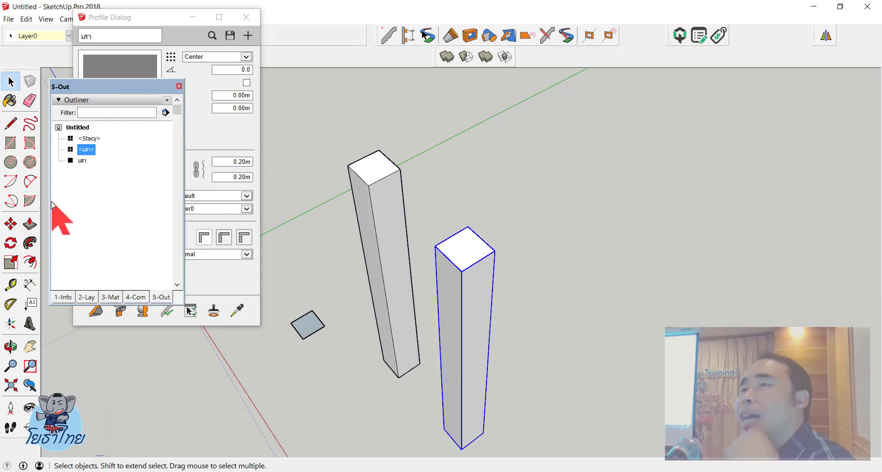
Enter and exit the left pillar group, then open the right pillar component for editing
{"action": "scroll", "coordinate": [380, 174], "scroll_direction": "up", "scroll_amount": 3}
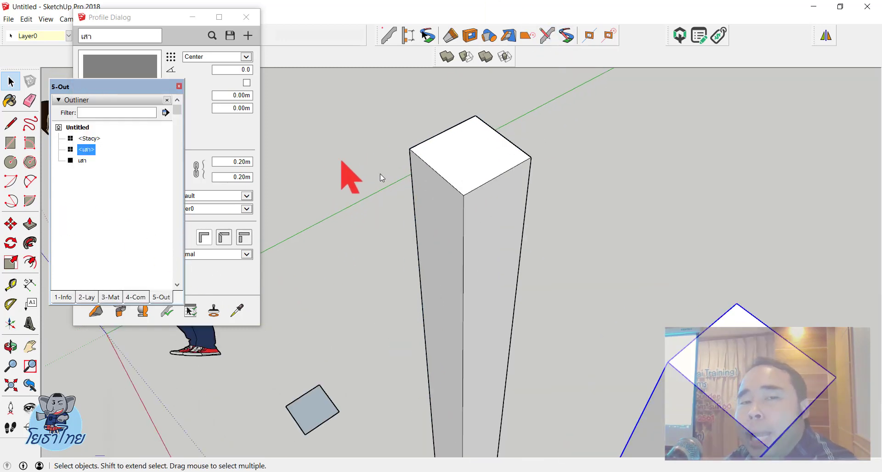
{"action": "scroll", "coordinate": [467, 190], "scroll_direction": "down", "scroll_amount": 2}
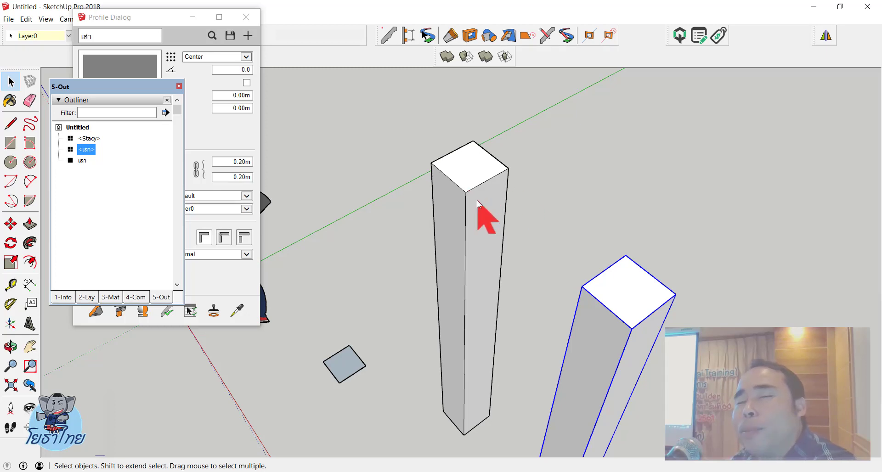
{"action": "scroll", "coordinate": [477, 201], "scroll_direction": "down", "scroll_amount": 1}
{"action": "double_click", "coordinate": [470, 199]}
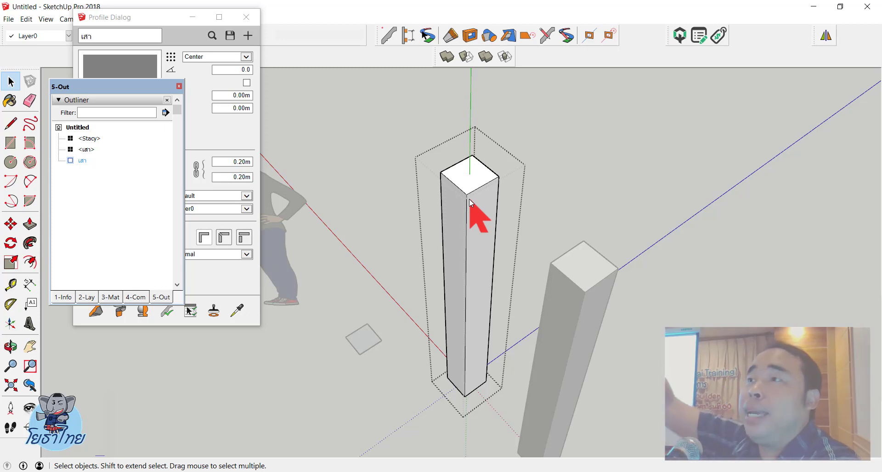
{"action": "left_click", "coordinate": [594, 243]}
{"action": "scroll", "coordinate": [593, 239], "scroll_direction": "down", "scroll_amount": 3}
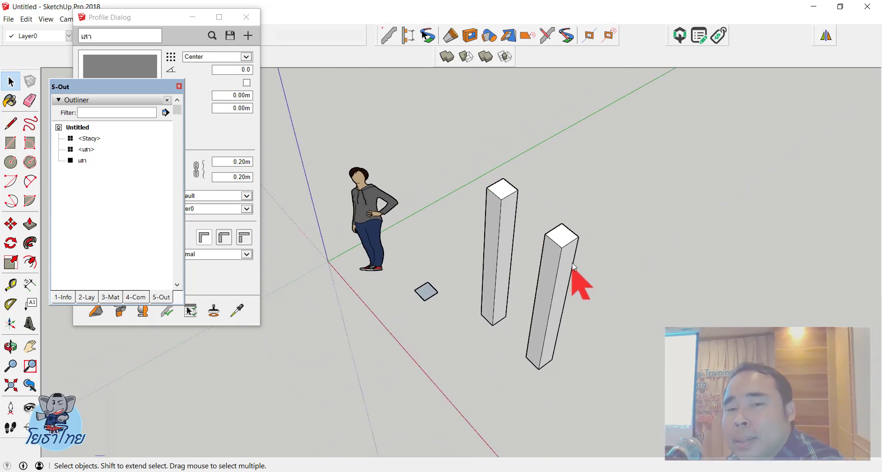
{"action": "scroll", "coordinate": [581, 237], "scroll_direction": "up", "scroll_amount": 1}
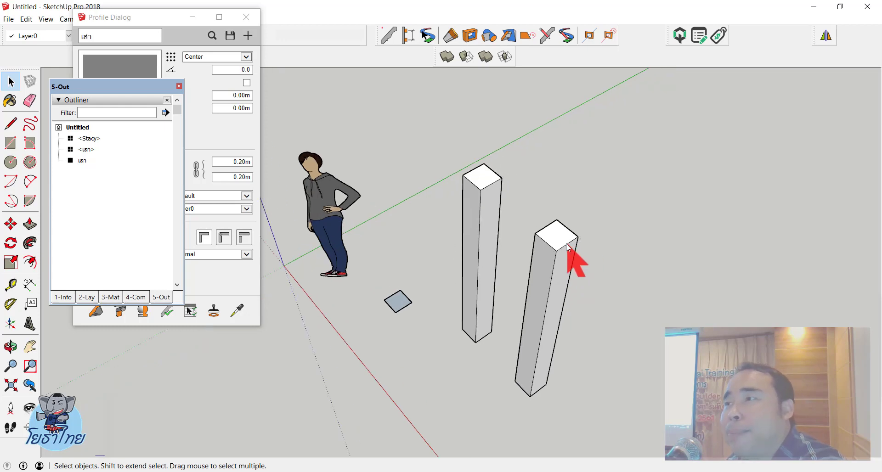
{"action": "double_click", "coordinate": [568, 248]}
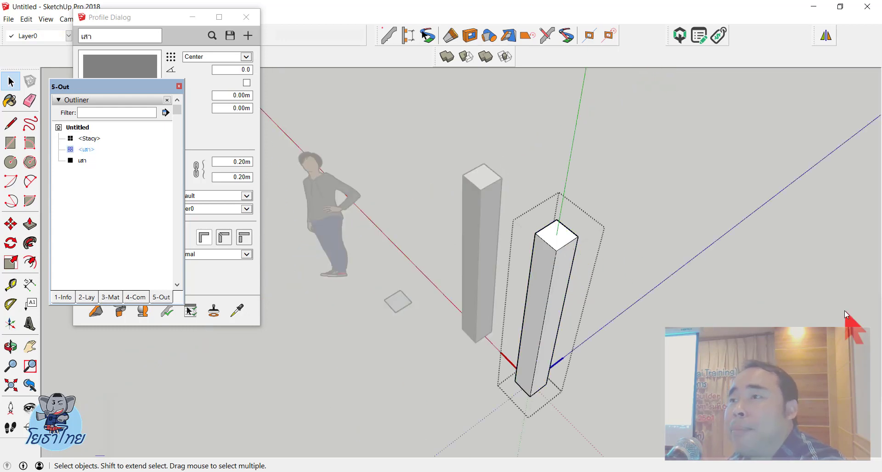
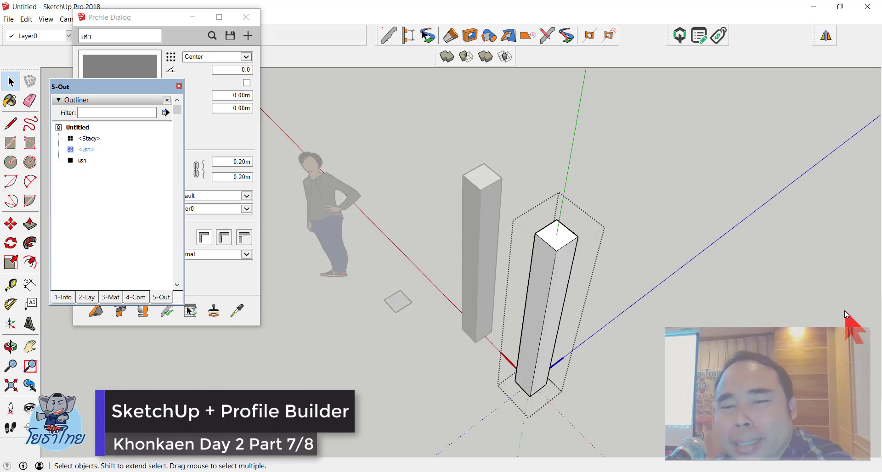
Clear the selection and bring the model origin and both columns into view
{"action": "scroll", "coordinate": [629, 338], "scroll_direction": "up", "scroll_amount": 2}
{"action": "left_click", "coordinate": [630, 338]}
{"action": "scroll", "coordinate": [629, 338], "scroll_direction": "up", "scroll_amount": 2}
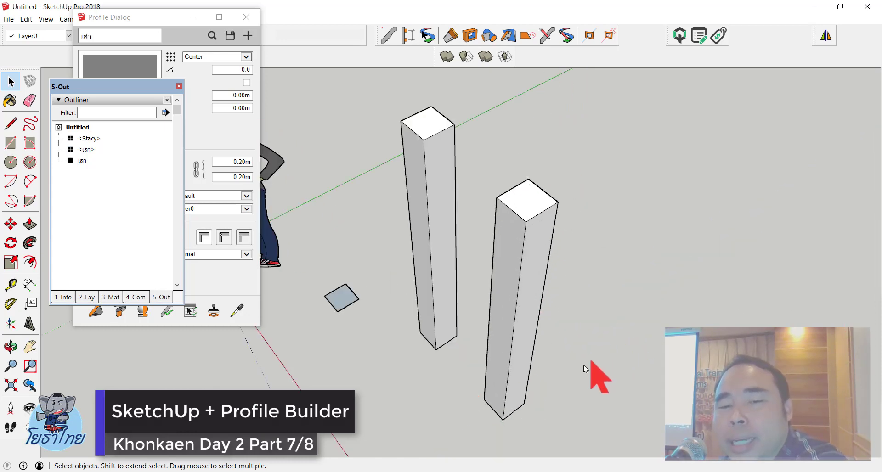
{"action": "scroll", "coordinate": [584, 365], "scroll_direction": "up", "scroll_amount": 2}
{"action": "scroll", "coordinate": [517, 380], "scroll_direction": "down", "scroll_amount": 2}
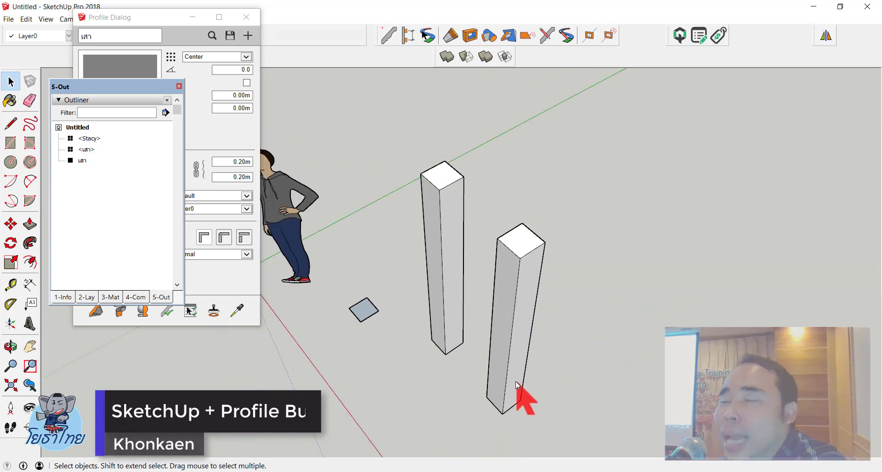
{"action": "scroll", "coordinate": [516, 381], "scroll_direction": "down", "scroll_amount": 1}
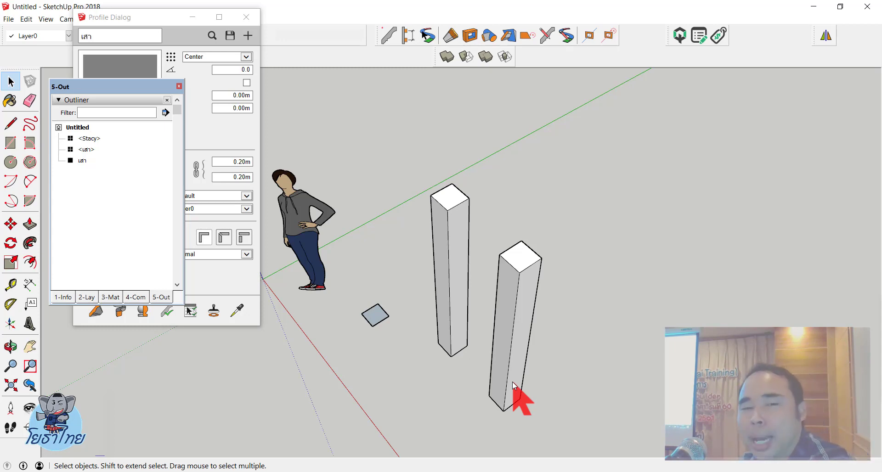
{"action": "mouse_move", "coordinate": [309, 118]}
{"action": "middle_mouse_down"}
{"action": "mouse_move", "coordinate": [565, 170]}
{"action": "mouse_move", "coordinate": [593, 147]}
{"action": "mouse_move", "coordinate": [542, 167]}
{"action": "mouse_move", "coordinate": [544, 178]}
{"action": "mouse_move", "coordinate": [481, 180]}
{"action": "middle_mouse_up"}
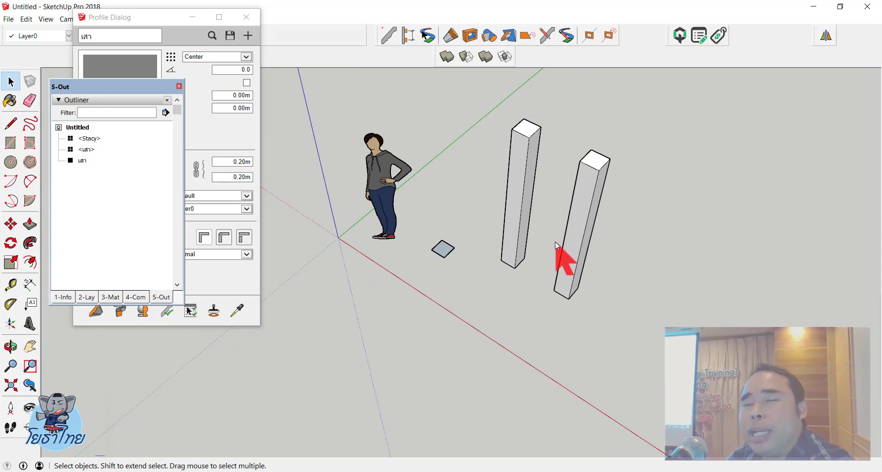
{"action": "scroll", "coordinate": [571, 259], "scroll_direction": "up", "scroll_amount": 2}
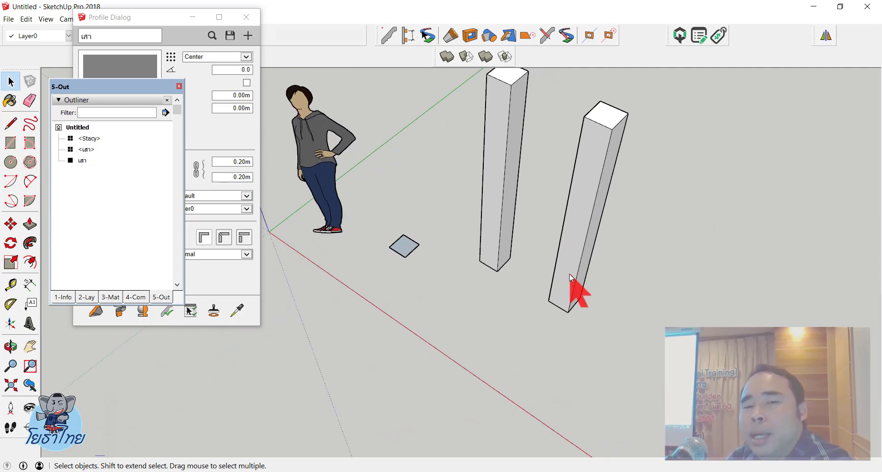
{"action": "mouse_move", "coordinate": [569, 274]}
{"action": "middle_mouse_down"}
{"action": "mouse_move", "coordinate": [645, 278]}
{"action": "mouse_move", "coordinate": [495, 258]}
{"action": "middle_mouse_up"}
{"action": "scroll", "coordinate": [514, 257], "scroll_direction": "up", "scroll_amount": 3}
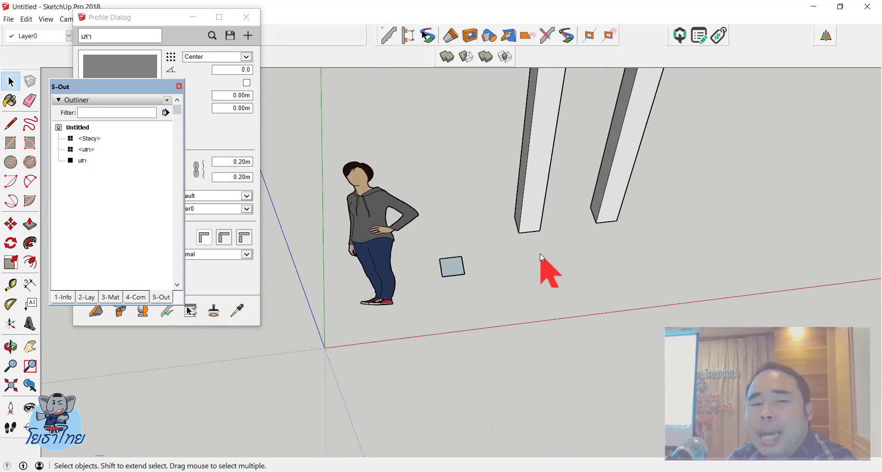
Move the left loose column so its base corner sits on the model origin
{"action": "left_click", "coordinate": [535, 221]}
{"action": "key", "text": "m"}
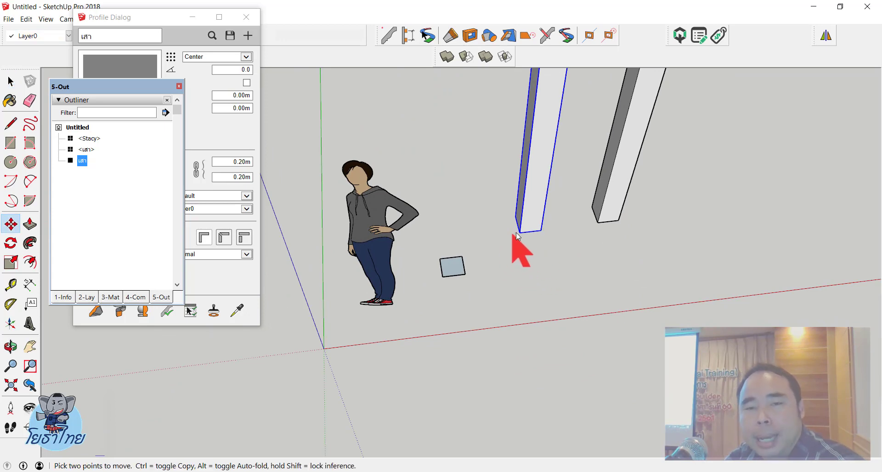
{"action": "left_click", "coordinate": [518, 233]}
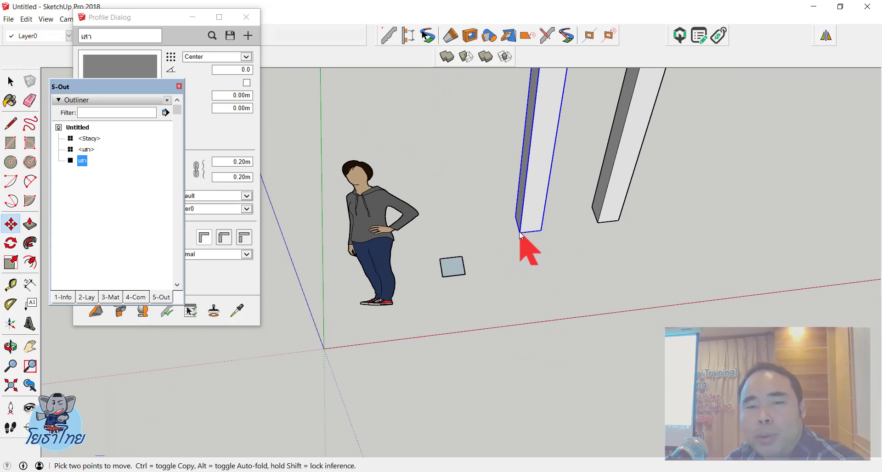
{"action": "left_click", "coordinate": [324, 349]}
{"action": "middle_click_drag", "start_coordinate": [489, 289], "coordinate": [443, 197]}
Erase the standing Stacy figure and the loose column at the origin
{"action": "key", "text": "e"}
{"action": "left_click", "coordinate": [432, 216]}
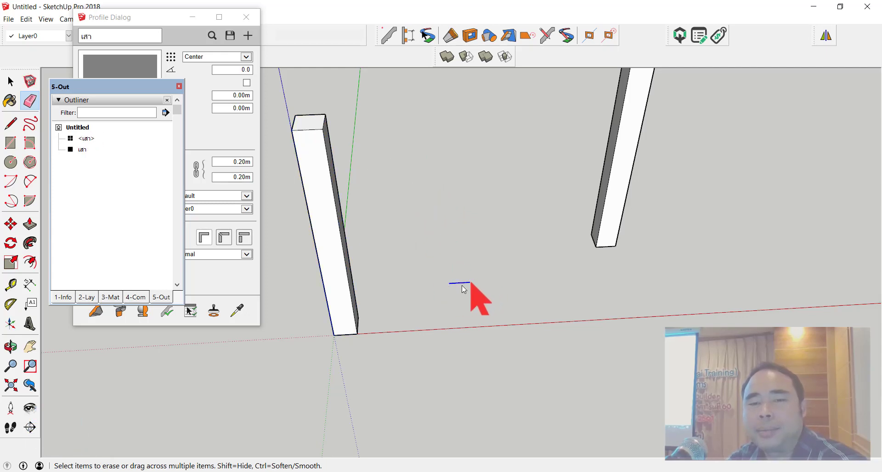
{"action": "key", "text": "space"}
{"action": "key", "text": "e"}
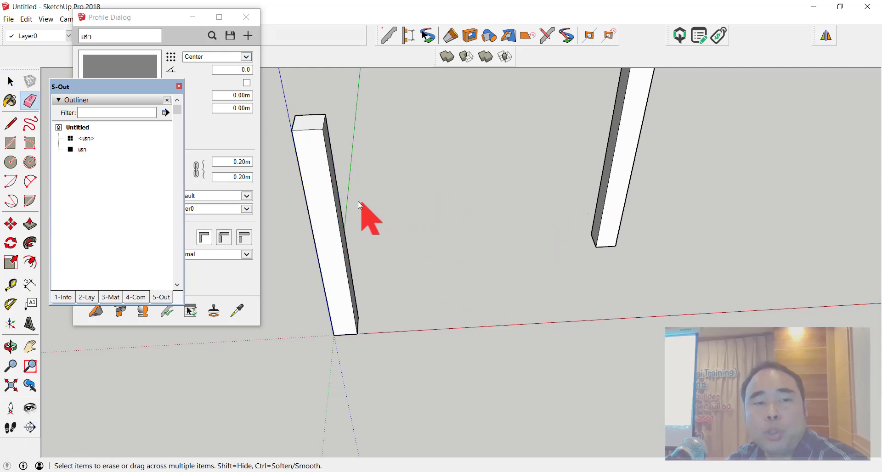
{"action": "left_click", "coordinate": [344, 218]}
{"action": "key", "text": "space"}
Move the remaining เสา column component so its bottom corner sits on the origin
{"action": "left_click", "coordinate": [600, 220]}
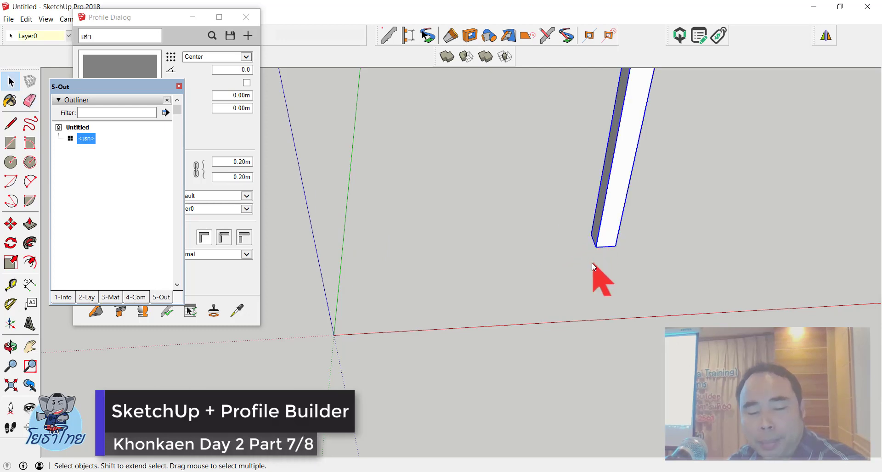
{"action": "key", "text": "m"}
{"action": "left_click", "coordinate": [595, 247]}
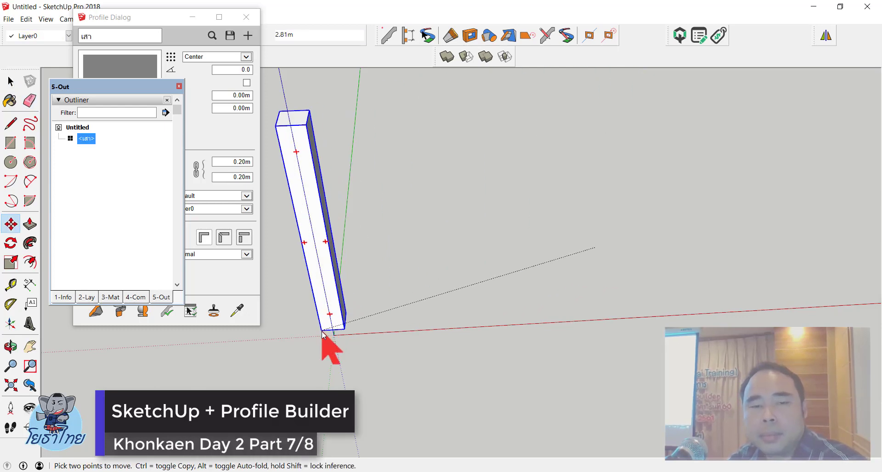
{"action": "left_click", "coordinate": [324, 335]}
{"action": "key", "text": "space"}
{"action": "left_click", "coordinate": [481, 286]}
{"action": "mouse_move", "coordinate": [481, 286]}
{"action": "middle_mouse_down"}
{"action": "mouse_move", "coordinate": [541, 278]}
{"action": "mouse_move", "coordinate": [443, 226]}
{"action": "middle_mouse_up"}
{"action": "scroll", "coordinate": [467, 236], "scroll_direction": "up", "scroll_amount": 2}
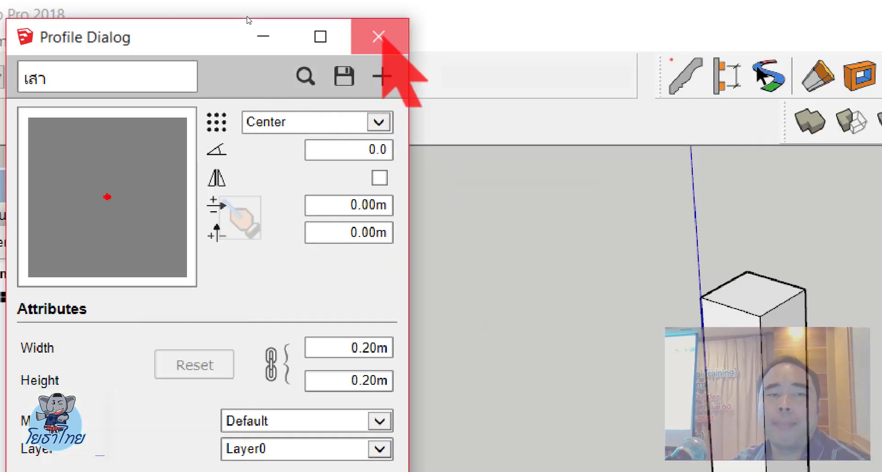
Swap the profile settings window for Profile Builder's Assembly Dialog showing an empty New Assembly
{"action": "left_click", "coordinate": [246, 17]}
{"action": "left_click", "coordinate": [727, 76]}
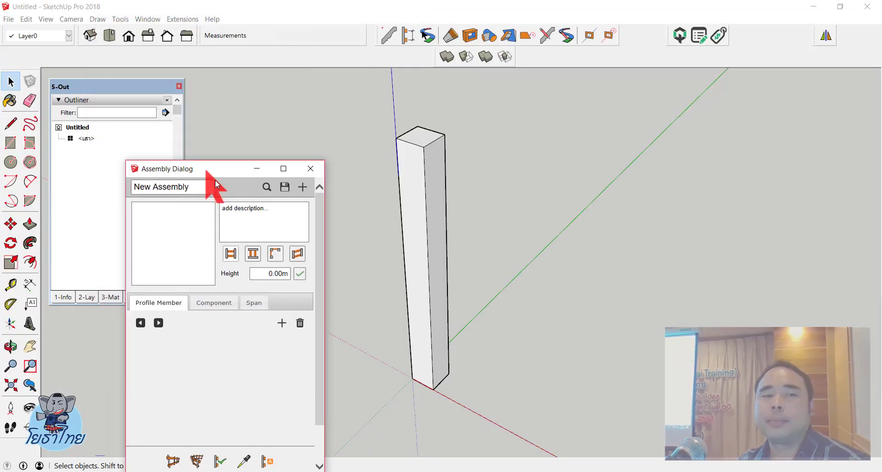
{"action": "left_click_drag", "start_coordinate": [215, 182], "coordinate": [219, 181]}
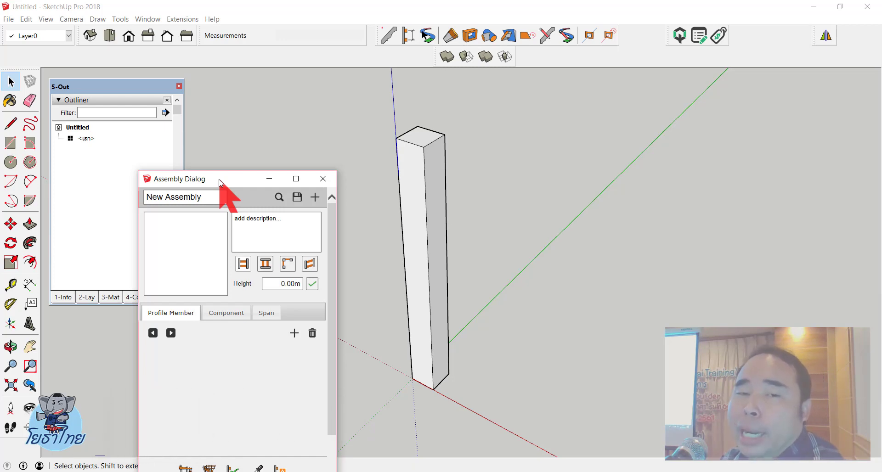
Reset to an upright view of the column, zoom in, and shift the Assembly Dialog up-right
{"action": "left_click", "coordinate": [408, 174]}
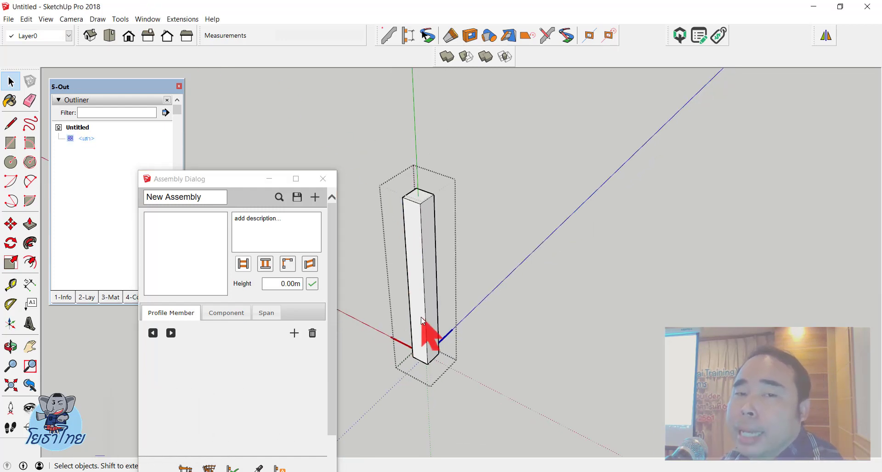
{"action": "key", "text": "ctrl+z"}
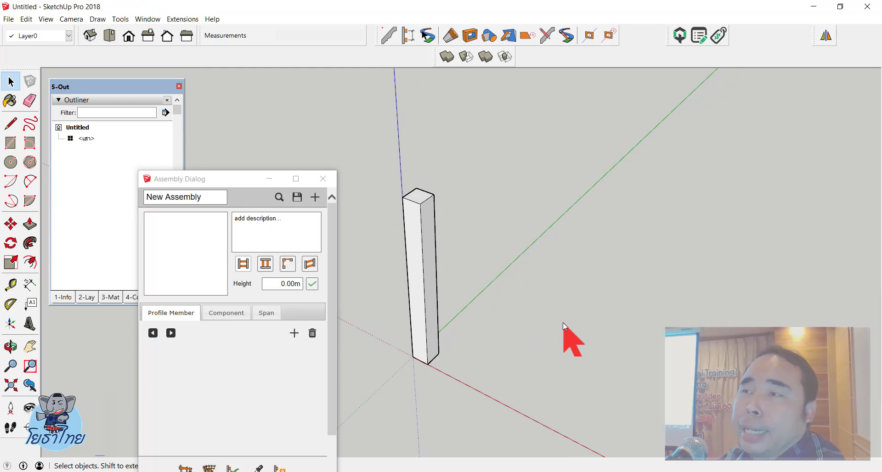
{"action": "left_click", "coordinate": [420, 239]}
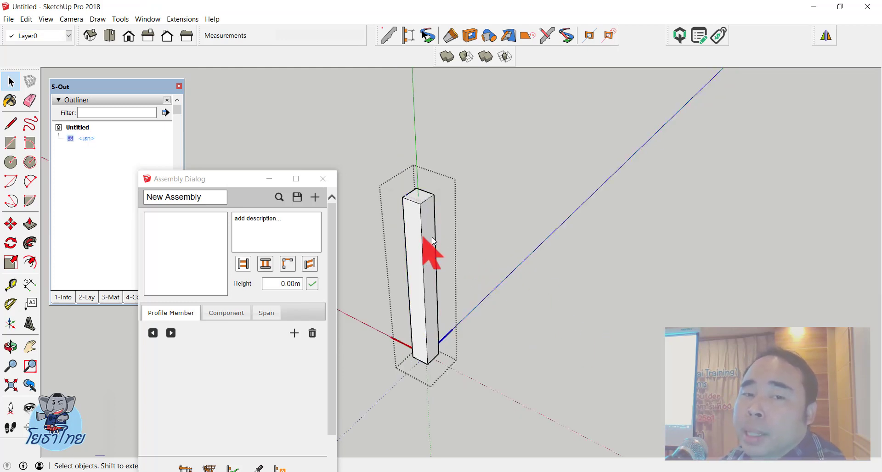
{"action": "left_click", "coordinate": [652, 304]}
{"action": "key", "text": "shift+z"}
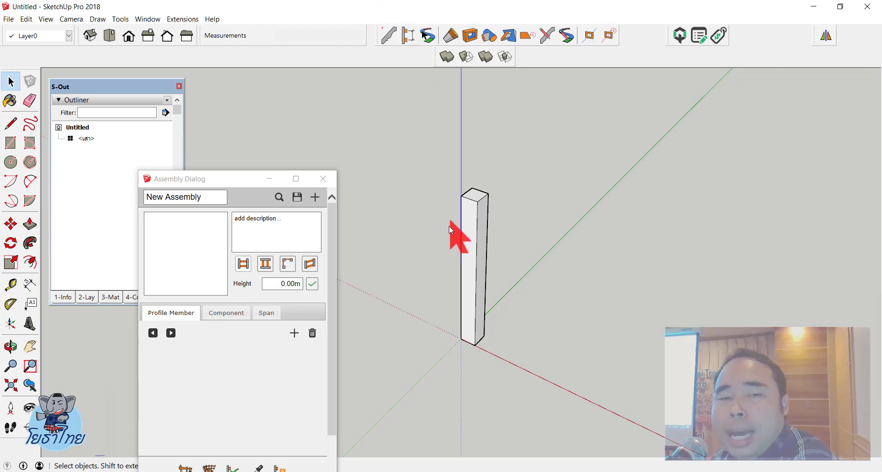
{"action": "scroll", "coordinate": [456, 265], "scroll_direction": "up", "scroll_amount": 2}
{"action": "left_click_drag", "start_coordinate": [223, 179], "coordinate": [255, 126]}
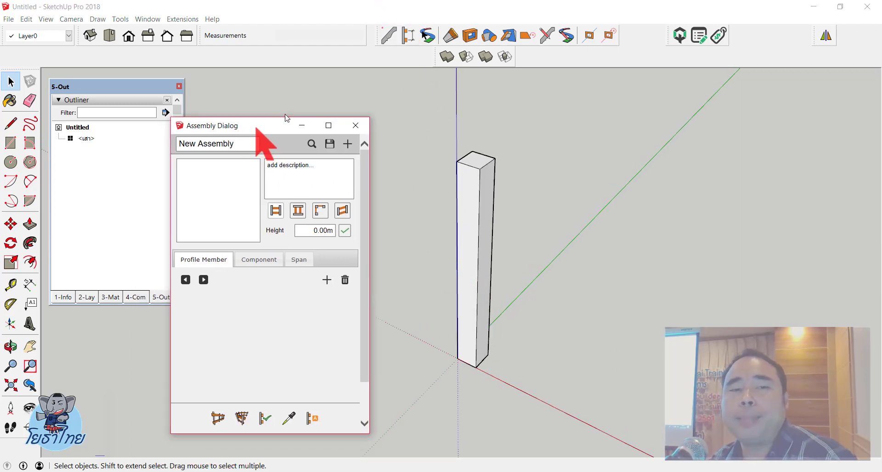
Reopen the Assembly Dialog from the Profile Builder toolbar and move it up-left
{"action": "left_click", "coordinate": [356, 126]}
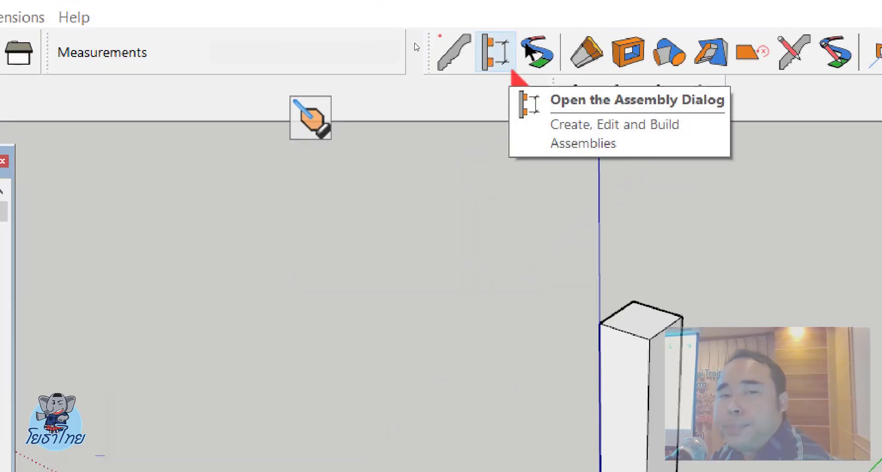
{"action": "left_click", "coordinate": [510, 69]}
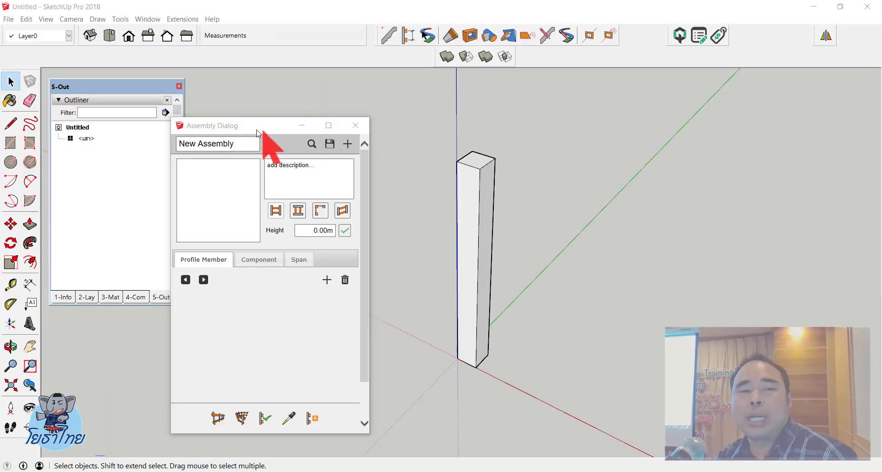
{"action": "left_click_drag", "start_coordinate": [262, 127], "coordinate": [217, 81]}
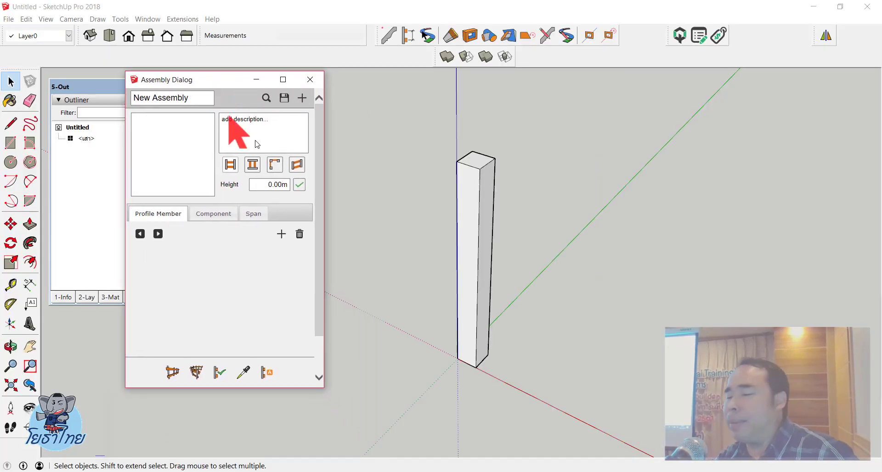
{"action": "left_click", "coordinate": [464, 266]}
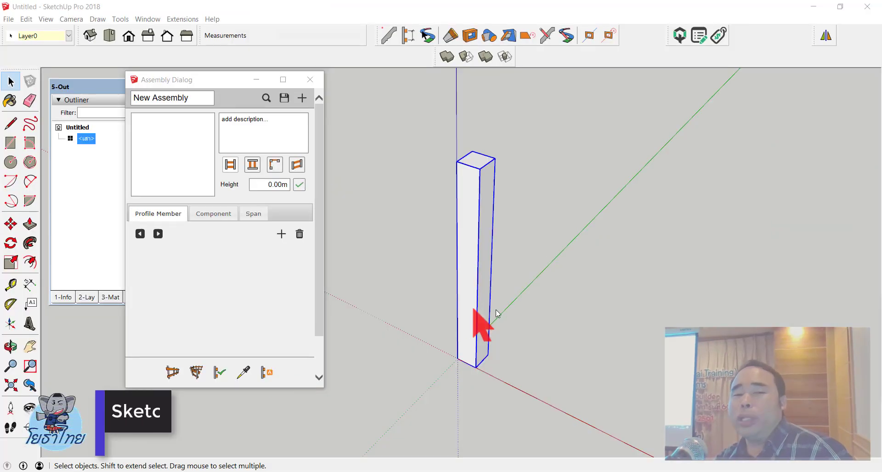
{"action": "left_click", "coordinate": [528, 304]}
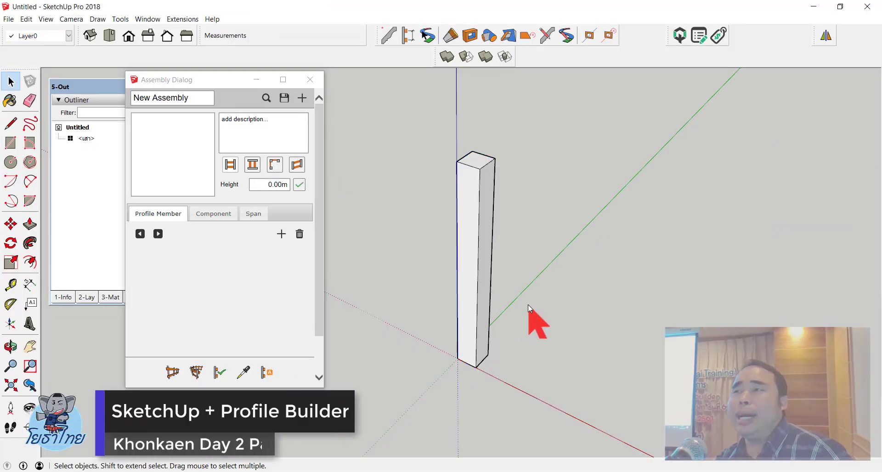
Move the column so its base corner sits exactly on the axis origin
{"action": "scroll", "coordinate": [498, 356], "scroll_direction": "up", "scroll_amount": 5}
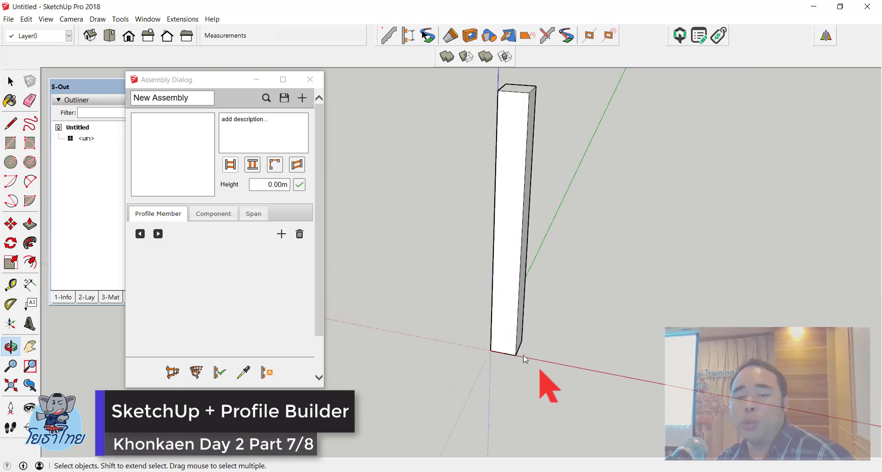
{"action": "key", "text": "m"}
{"action": "left_click", "coordinate": [517, 322]}
{"action": "left_click", "coordinate": [651, 297]}
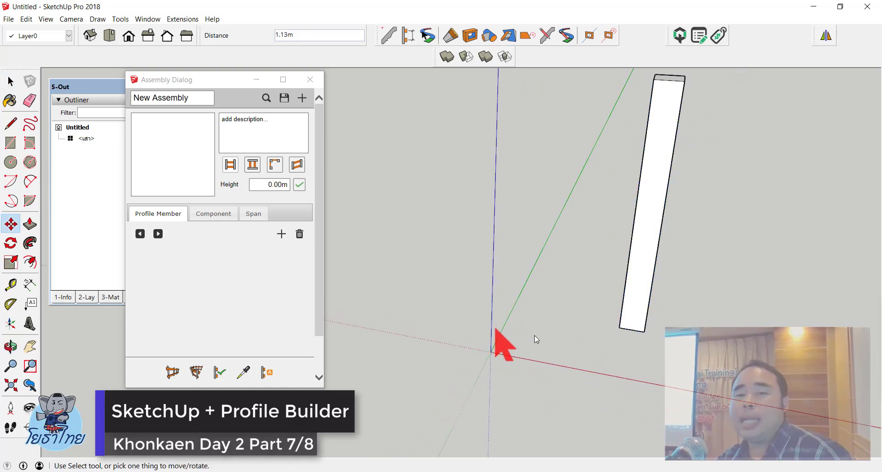
{"action": "left_click", "coordinate": [619, 326]}
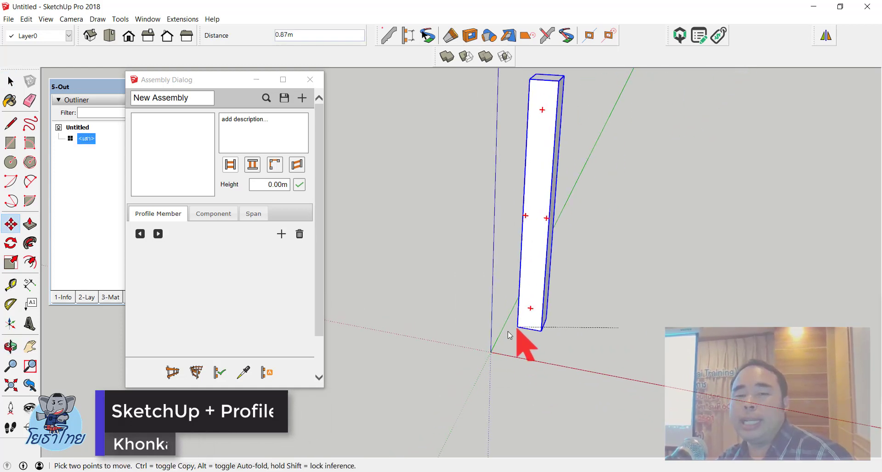
{"action": "left_click", "coordinate": [480, 354]}
{"action": "key", "text": "space"}
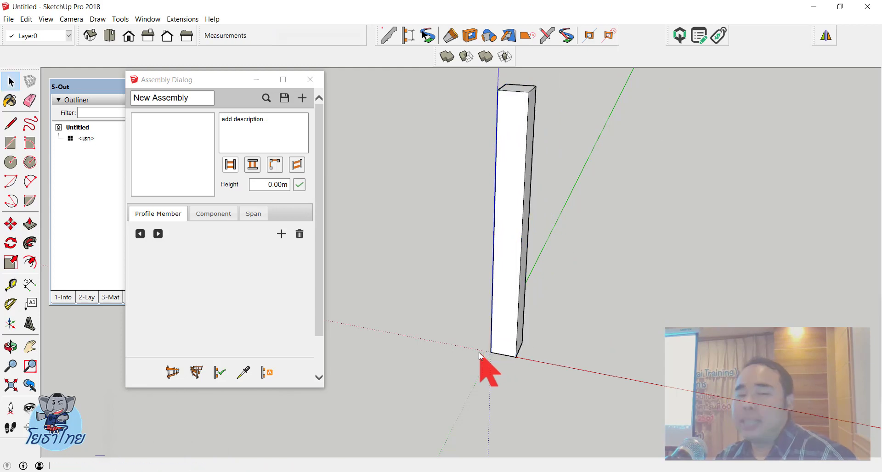
{"action": "scroll", "coordinate": [689, 271], "scroll_direction": "down", "scroll_amount": 2}
Window-select the whole column to add it to the assembly
{"action": "left_click_drag", "start_coordinate": [470, 95], "coordinate": [586, 366]}
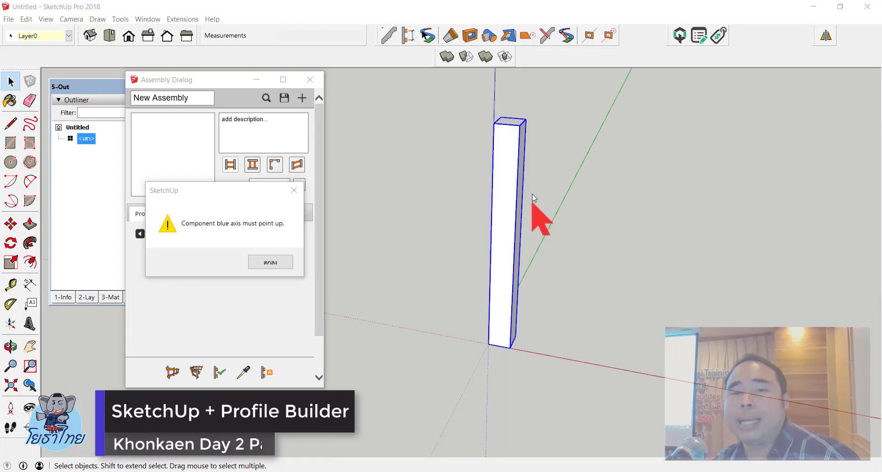
Dismiss the blue-axis warning and start changing the column component's axes
{"action": "left_click", "coordinate": [270, 262]}
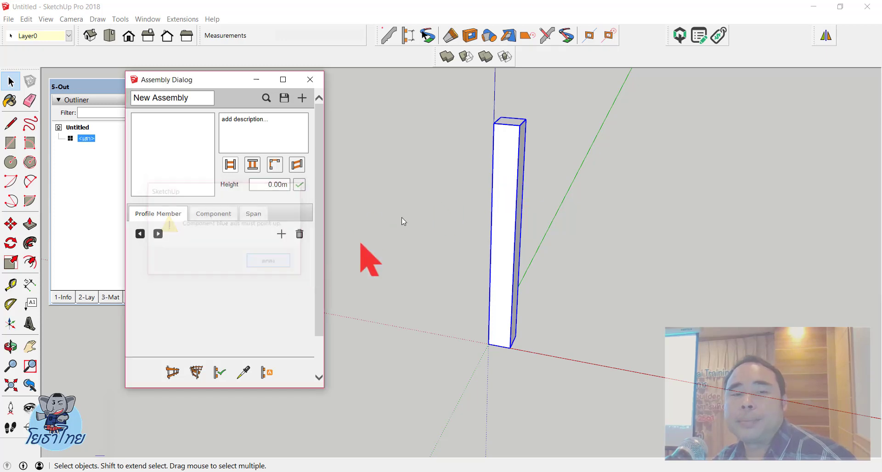
{"action": "scroll", "coordinate": [517, 152], "scroll_direction": "up", "scroll_amount": 2}
{"action": "right_click", "coordinate": [513, 146]}
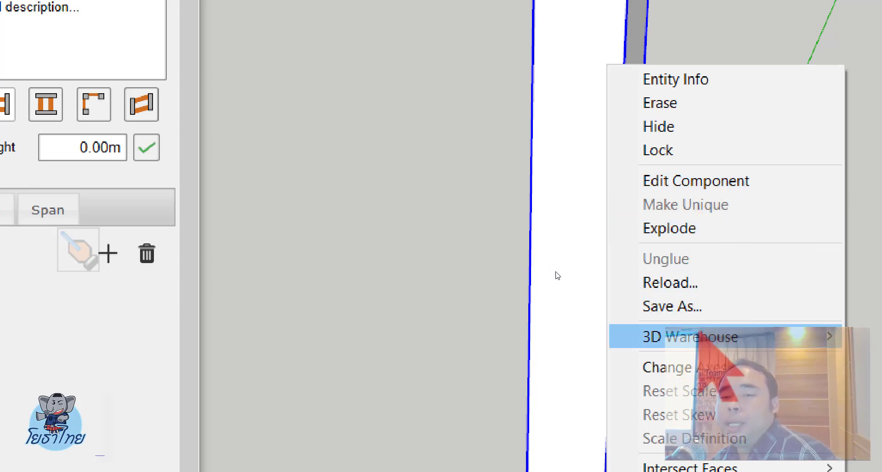
{"action": "left_click", "coordinate": [719, 372]}
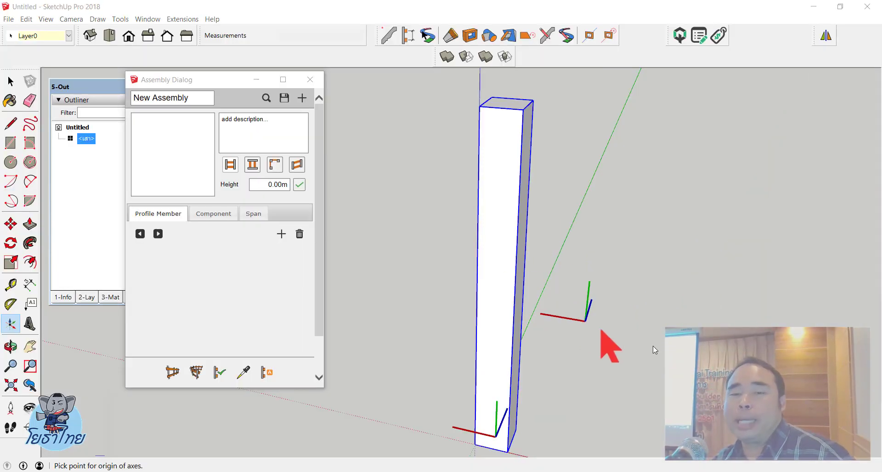
{"action": "mouse_move", "coordinate": [482, 274]}
{"action": "middle_mouse_down"}
{"action": "mouse_move", "coordinate": [558, 325]}
{"action": "mouse_move", "coordinate": [643, 345]}
{"action": "mouse_move", "coordinate": [501, 377]}
{"action": "middle_mouse_up"}
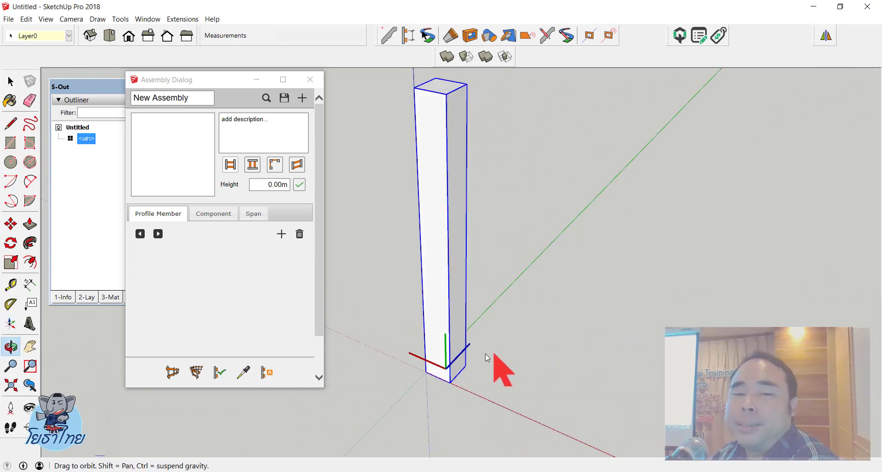
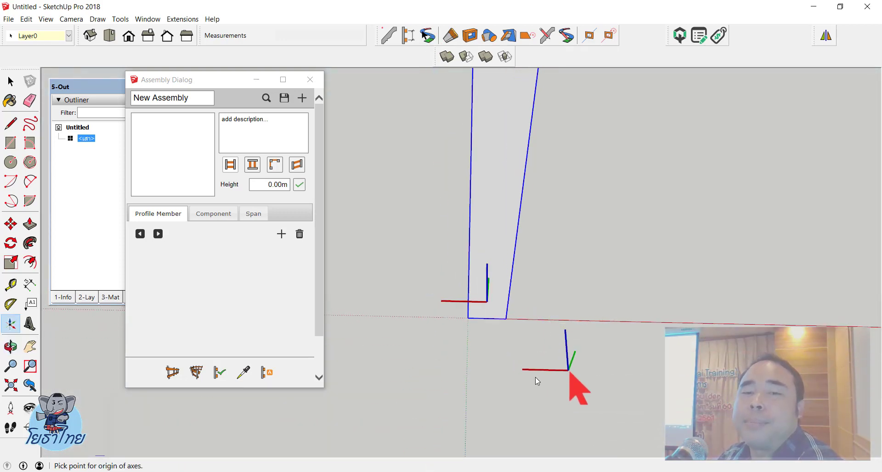
Place the column's axes origin at its base corner, with red and green along the base edges
{"action": "middle_click_drag", "start_coordinate": [478, 398], "coordinate": [446, 334]}
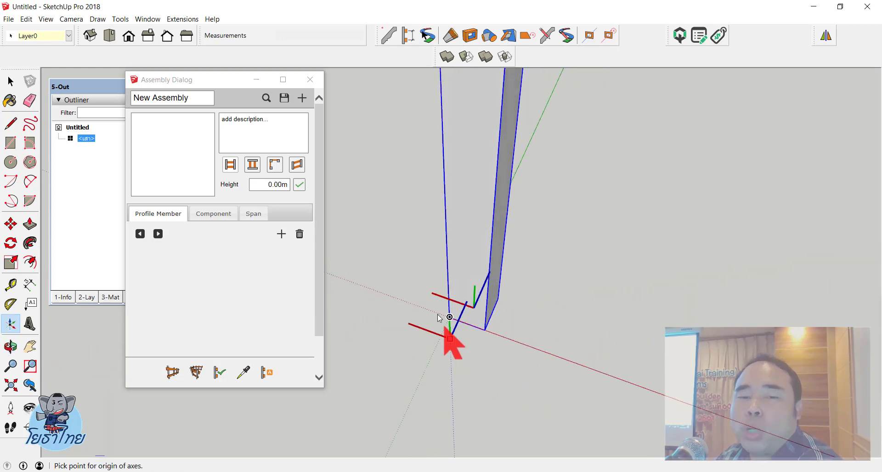
{"action": "left_click", "coordinate": [454, 322]}
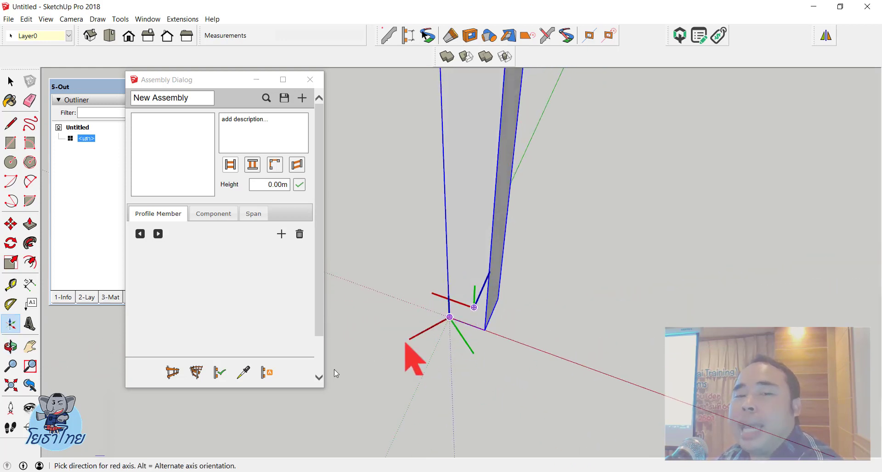
{"action": "left_click", "coordinate": [585, 360]}
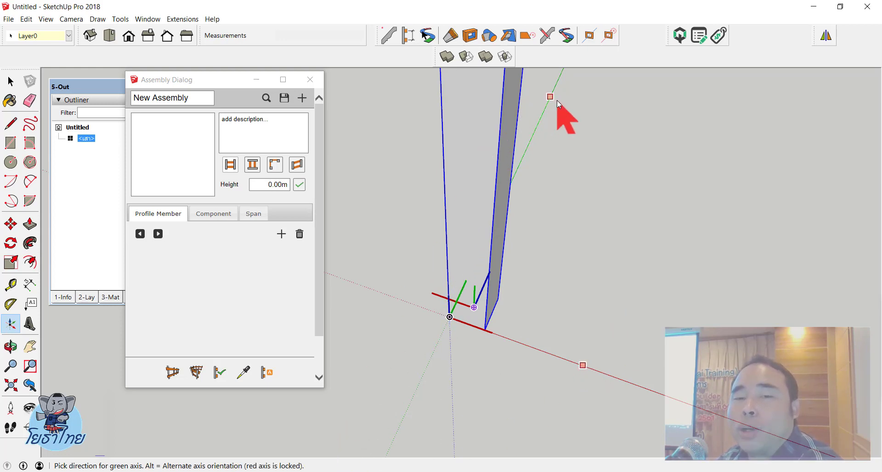
{"action": "left_click", "coordinate": [539, 122]}
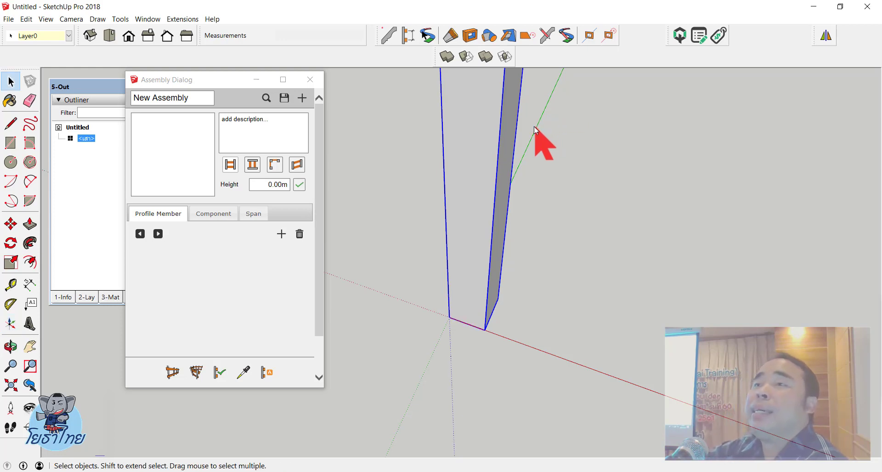
{"action": "scroll", "coordinate": [349, 197], "scroll_direction": "down", "scroll_amount": 2}
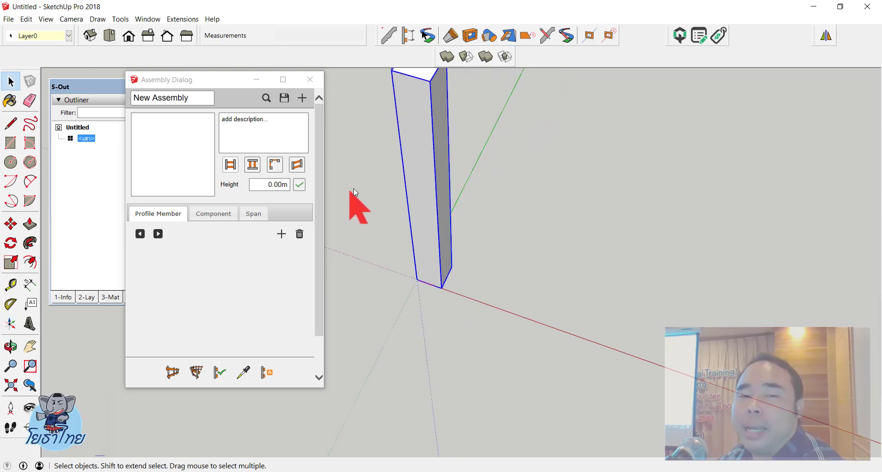
Start a new Change Axes on the column, then cancel it
{"action": "right_click", "coordinate": [423, 167]}
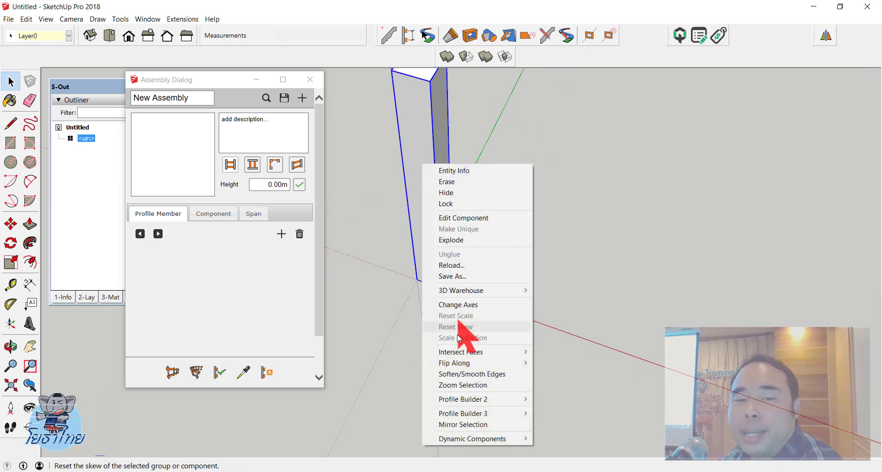
{"action": "left_click", "coordinate": [468, 305]}
{"action": "mouse_move", "coordinate": [455, 325]}
{"action": "middle_mouse_down"}
{"action": "mouse_move", "coordinate": [740, 169]}
{"action": "mouse_move", "coordinate": [367, 278]}
{"action": "middle_mouse_up"}
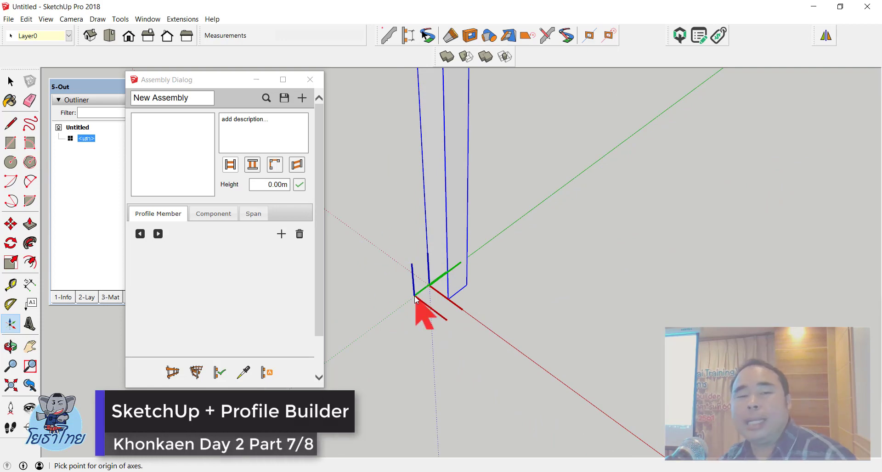
{"action": "key", "text": "Escape"}
{"action": "scroll", "coordinate": [505, 278], "scroll_direction": "down", "scroll_amount": 3}
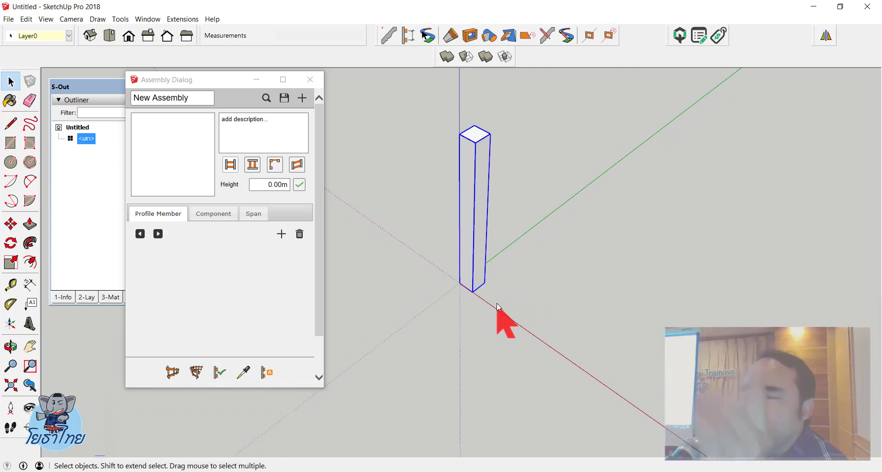
{"action": "scroll", "coordinate": [489, 202], "scroll_direction": "up", "scroll_amount": 2}
{"action": "scroll", "coordinate": [465, 191], "scroll_direction": "up", "scroll_amount": 1}
Redefine the column's axes with the origin at its bottom corner, aligned to the base edges
{"action": "right_click", "coordinate": [465, 191]}
{"action": "mouse_move", "coordinate": [504, 317]}
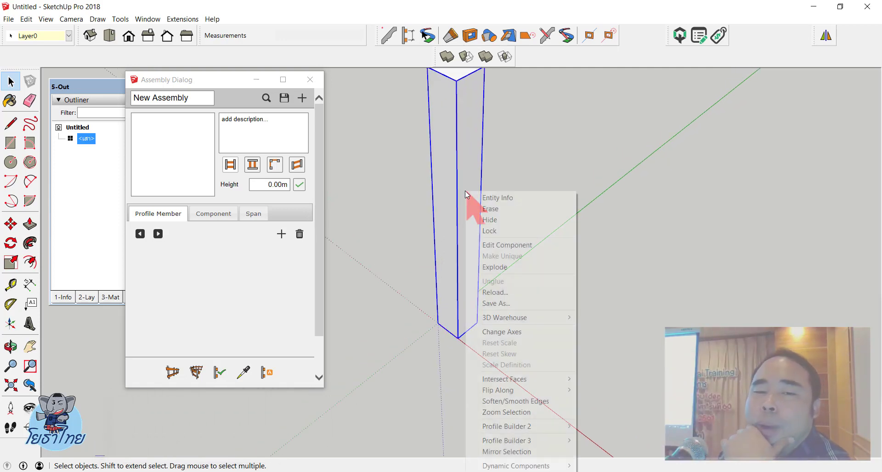
{"action": "left_click", "coordinate": [485, 331]}
{"action": "scroll", "coordinate": [436, 327], "scroll_direction": "up", "scroll_amount": 2}
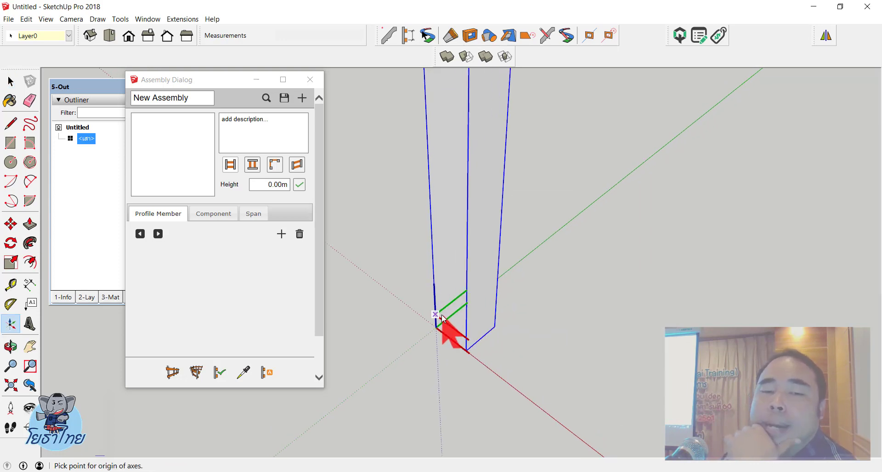
{"action": "left_click", "coordinate": [436, 330]}
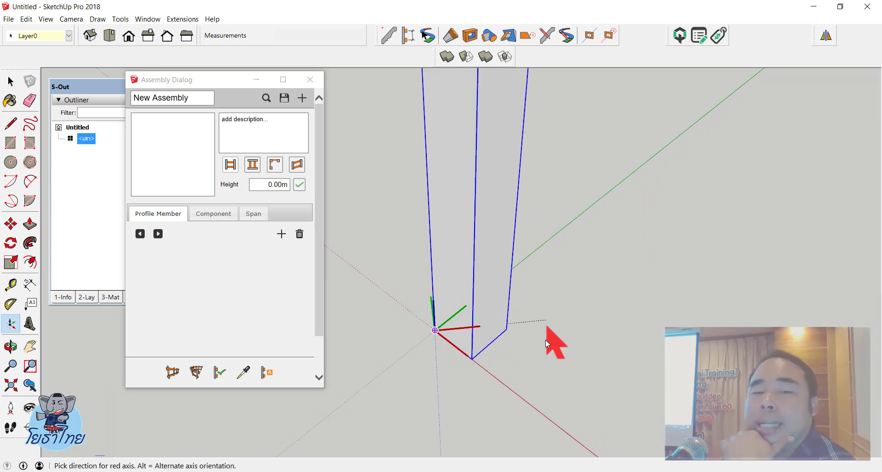
{"action": "left_click", "coordinate": [521, 394]}
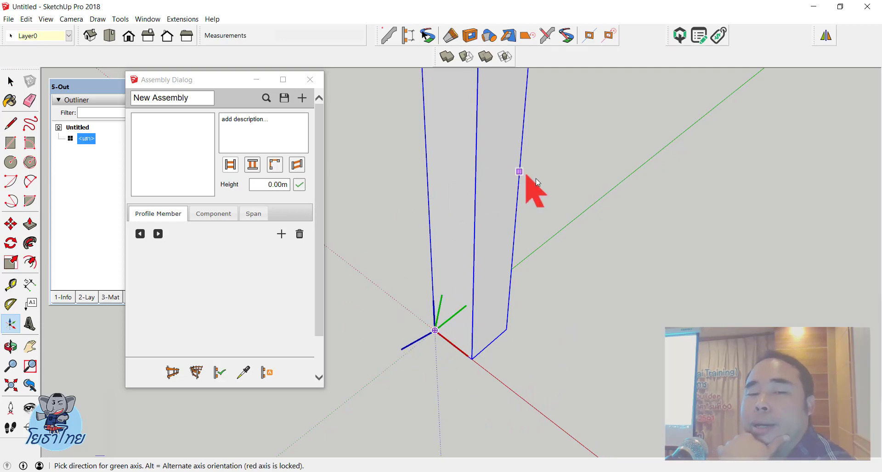
{"action": "left_click", "coordinate": [567, 218]}
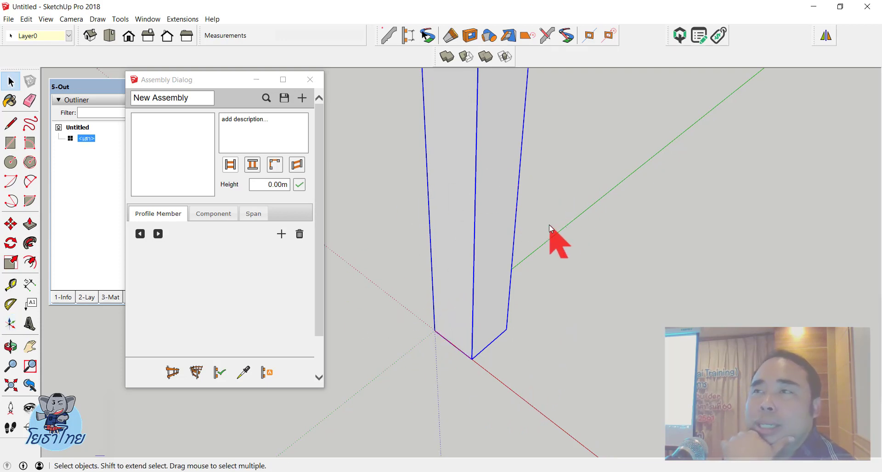
{"action": "scroll", "coordinate": [527, 337], "scroll_direction": "down", "scroll_amount": 2}
{"action": "scroll", "coordinate": [528, 338], "scroll_direction": "down", "scroll_amount": 2}
{"action": "scroll", "coordinate": [674, 317], "scroll_direction": "down", "scroll_amount": 2}
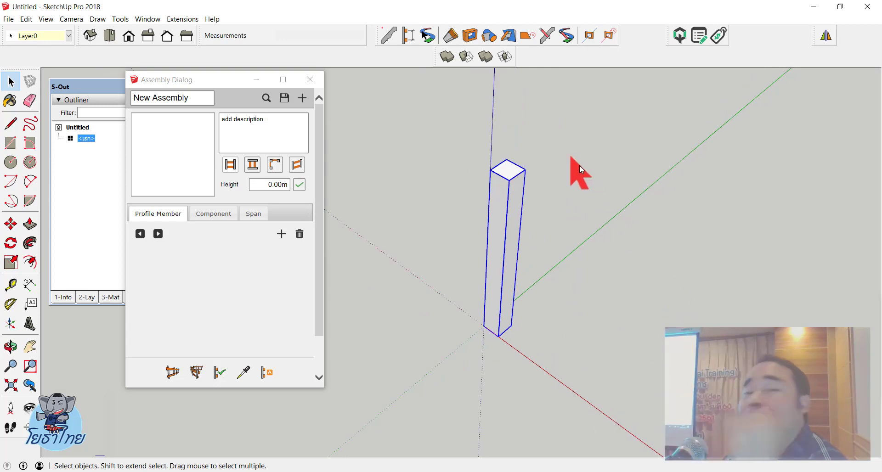
{"action": "scroll", "coordinate": [578, 179], "scroll_direction": "up", "scroll_amount": 2}
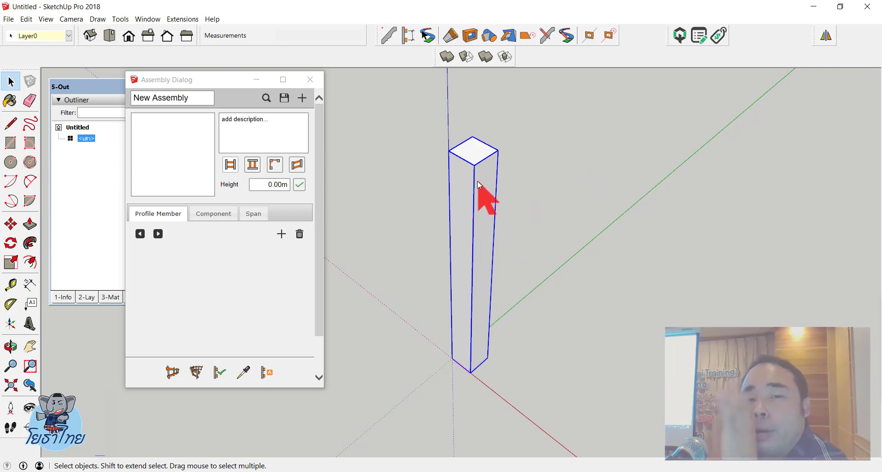
Add the selected 2.00m column to the assembly and name the assembly 'เสารั้ว'
{"action": "left_click", "coordinate": [269, 370]}
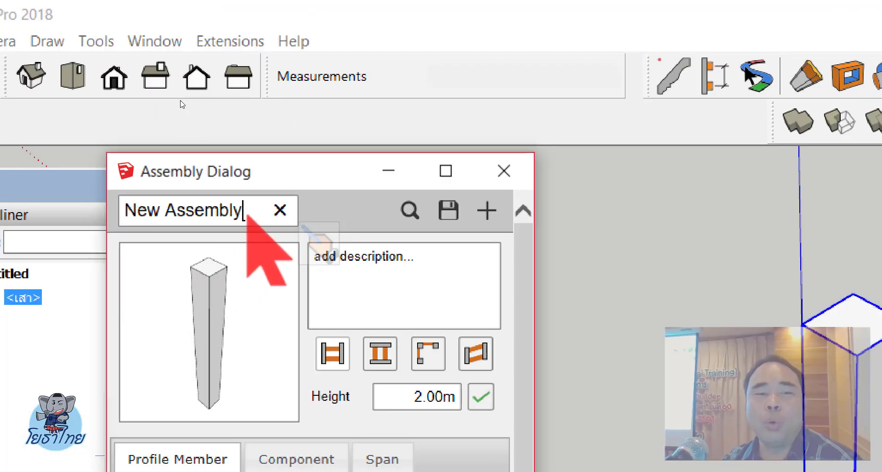
{"action": "key", "text": "ctrl+a"}
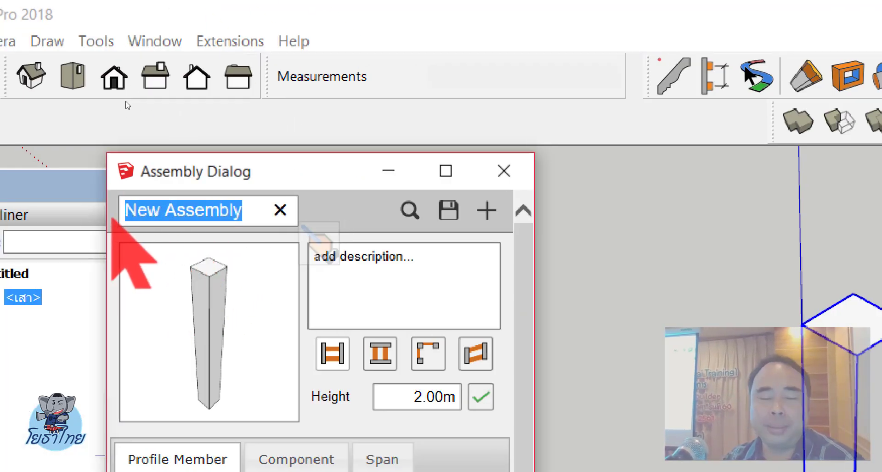
{"action": "type", "text": "ัส"}
{"action": "key", "text": "BackSpace"}
{"action": "key", "text": "BackSpace"}
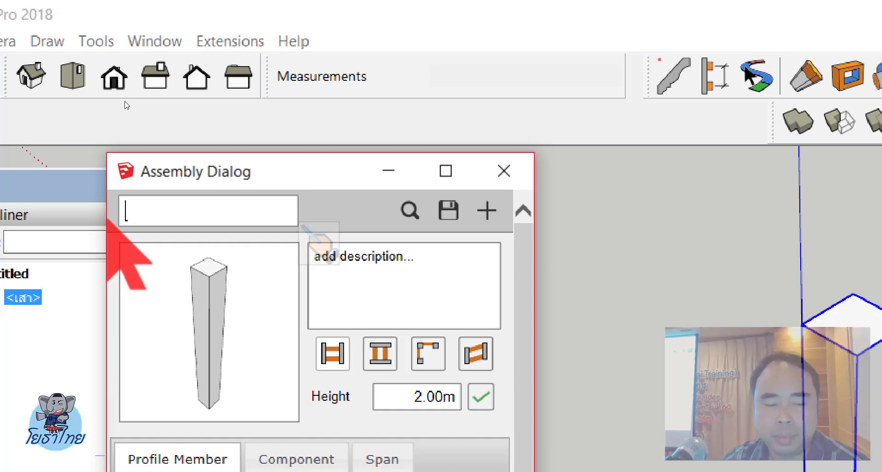
{"action": "type", "text": "lk"}
{"action": "key", "text": "BackSpace"}
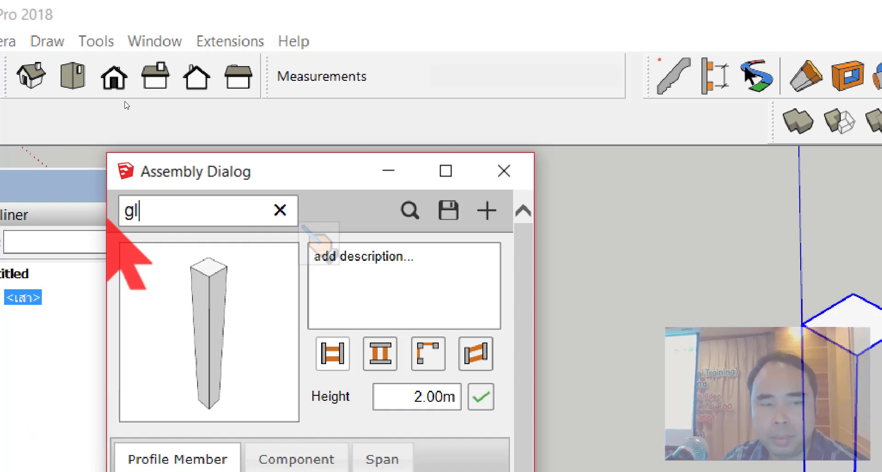
{"action": "key", "text": "BackSpace"}
{"action": "key", "text": "BackSpace"}
{"action": "type", "text": "เสาร"}
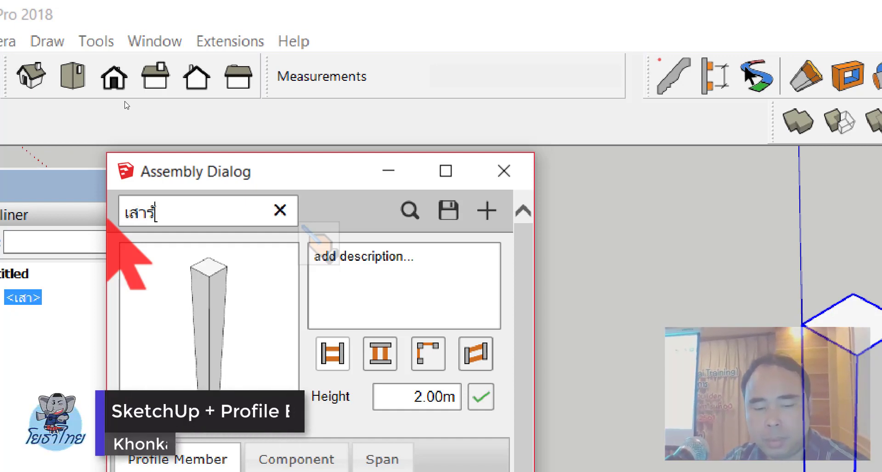
{"action": "type", "text": "ั้ว"}
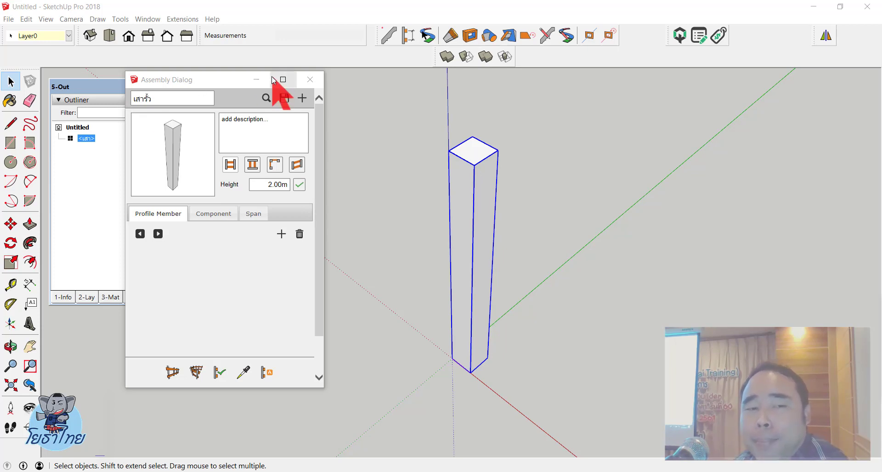
Draw a straight 10 m line along the red axis next to the fence post
{"action": "scroll", "coordinate": [542, 155], "scroll_direction": "down", "scroll_amount": 2}
{"action": "scroll", "coordinate": [541, 154], "scroll_direction": "down", "scroll_amount": 2}
{"action": "scroll", "coordinate": [497, 146], "scroll_direction": "down", "scroll_amount": 1}
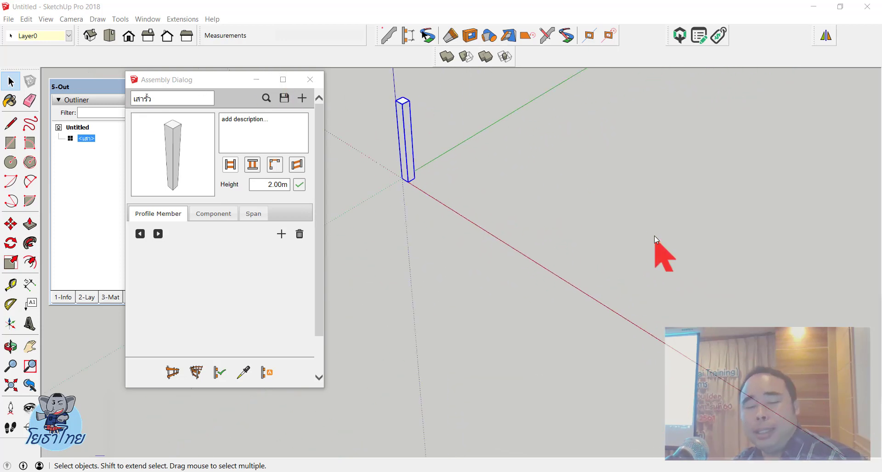
{"action": "left_click", "coordinate": [501, 172]}
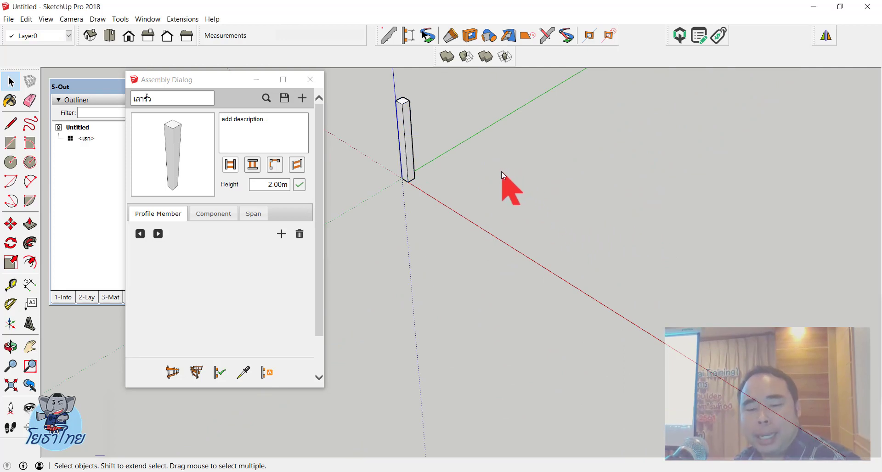
{"action": "key", "text": "l"}
{"action": "left_click", "coordinate": [488, 162]}
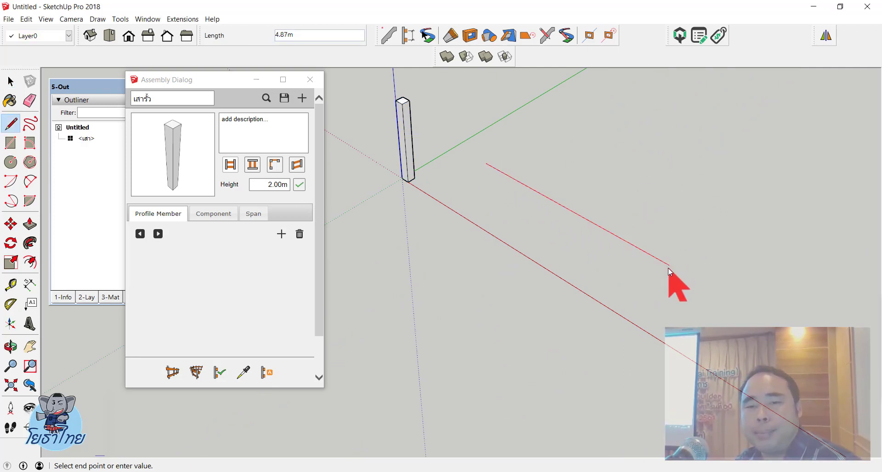
{"action": "type", "text": "10"}
{"action": "key", "text": "Return"}
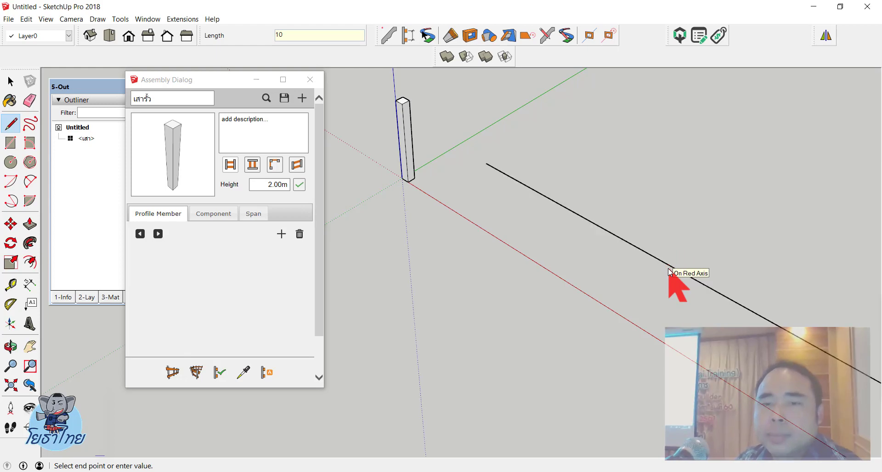
{"action": "key", "text": "space"}
{"action": "mouse_move", "coordinate": [691, 117]}
{"action": "middle_mouse_down"}
{"action": "mouse_move", "coordinate": [525, 167]}
{"action": "mouse_move", "coordinate": [711, 212]}
{"action": "mouse_move", "coordinate": [843, 230]}
{"action": "mouse_move", "coordinate": [765, 200]}
{"action": "mouse_move", "coordinate": [751, 170]}
{"action": "middle_mouse_up"}
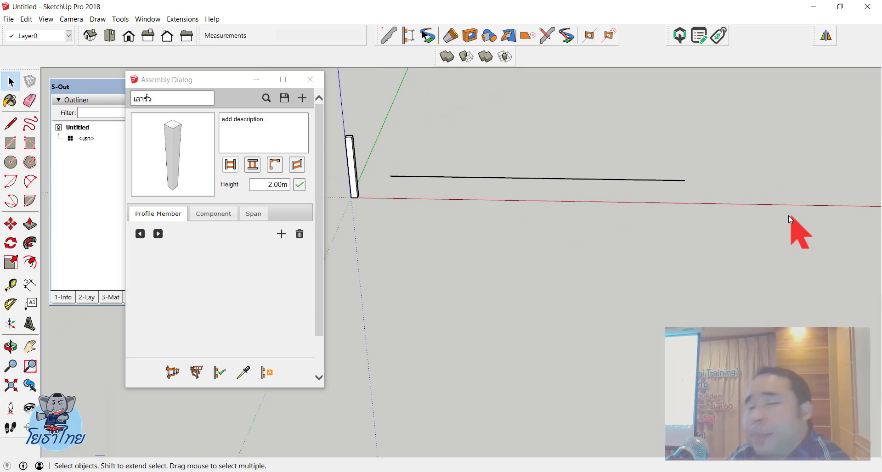
{"action": "scroll", "coordinate": [338, 155], "scroll_direction": "up", "scroll_amount": 2}
{"action": "scroll", "coordinate": [358, 136], "scroll_direction": "up", "scroll_amount": 1}
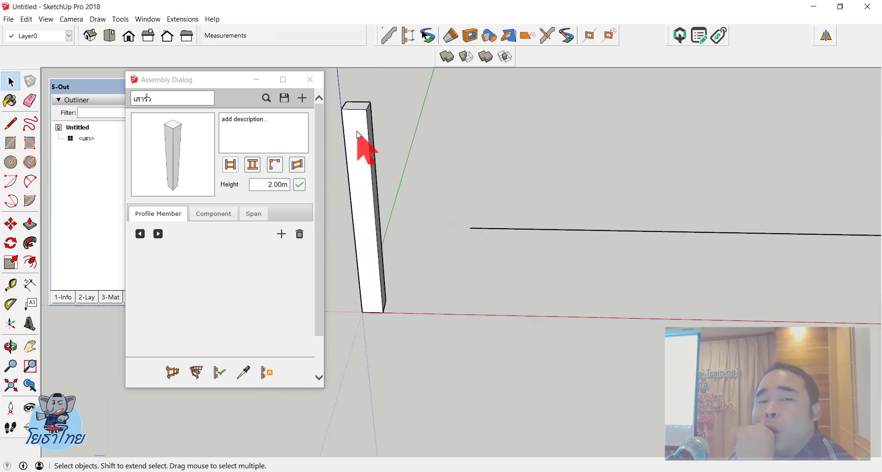
{"action": "scroll", "coordinate": [358, 133], "scroll_direction": "up", "scroll_amount": 2}
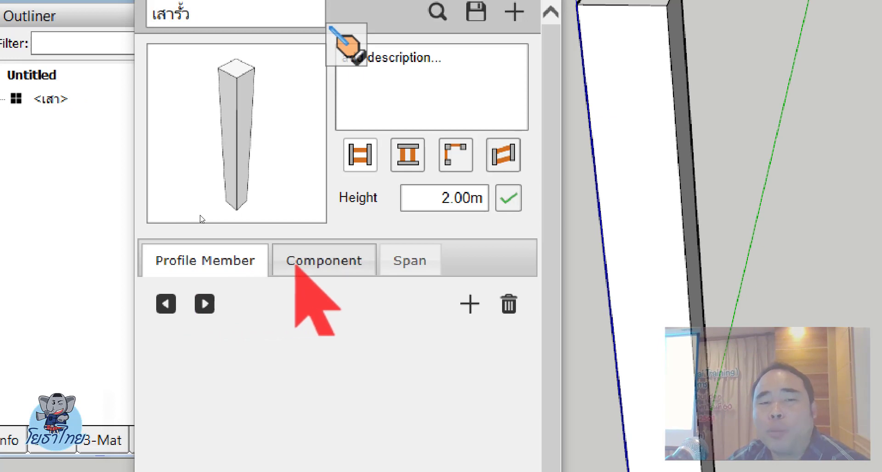
Switch between the assembly's component settings and profile member settings
{"action": "left_click", "coordinate": [301, 269]}
{"action": "left_click", "coordinate": [234, 271]}
{"action": "left_click", "coordinate": [304, 266]}
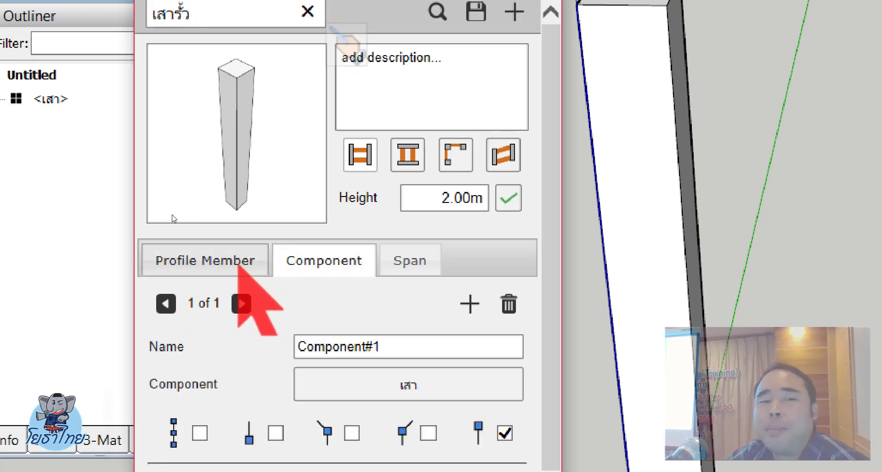
{"action": "left_click", "coordinate": [236, 267]}
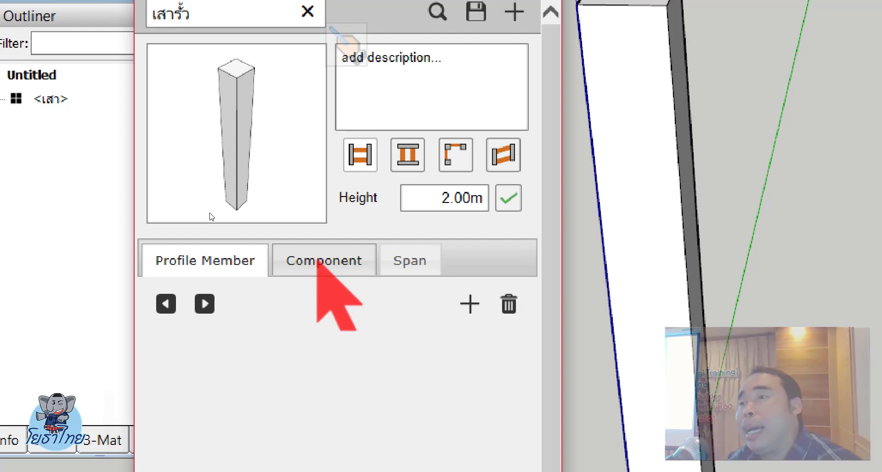
{"action": "left_click", "coordinate": [318, 263]}
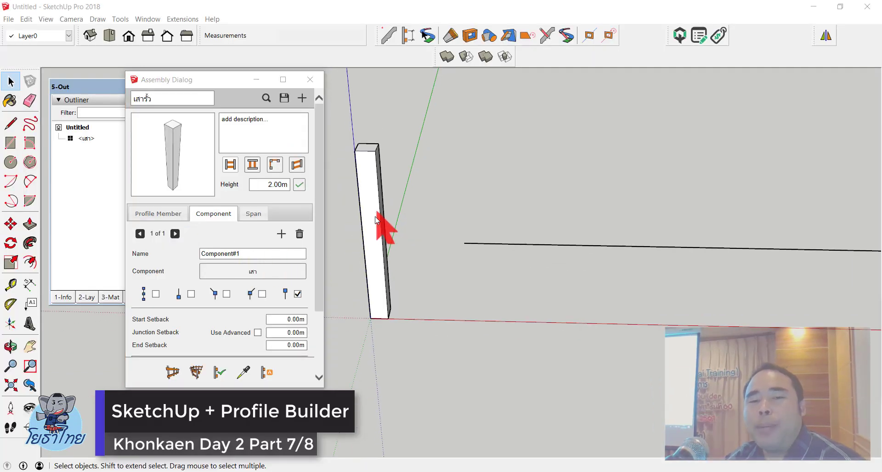
{"action": "mouse_move", "coordinate": [360, 232]}
{"action": "middle_mouse_down"}
{"action": "mouse_move", "coordinate": [590, 216]}
{"action": "mouse_move", "coordinate": [414, 229]}
{"action": "middle_mouse_up"}
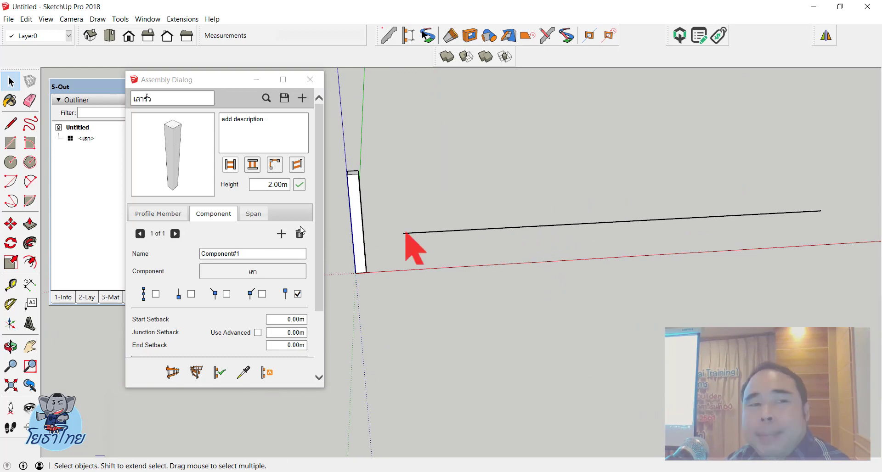
Dimension the long line at 10.00m and select it as the fence path
{"action": "left_click", "coordinate": [29, 285]}
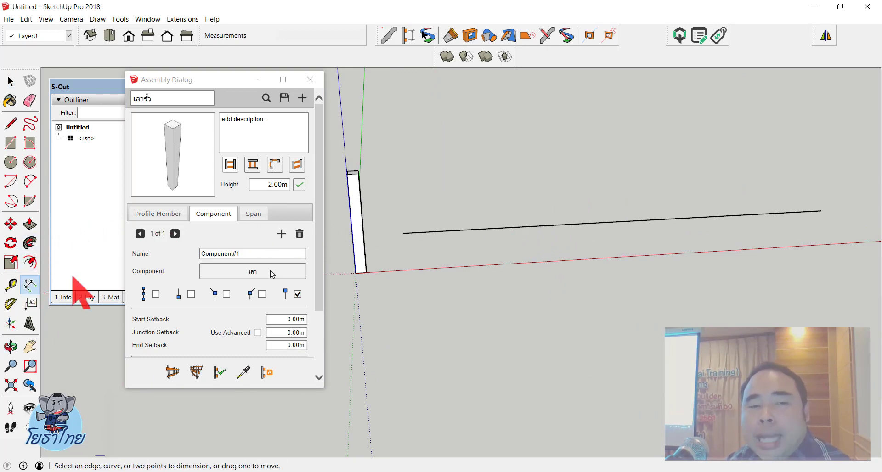
{"action": "left_click", "coordinate": [549, 228]}
{"action": "left_click", "coordinate": [550, 245]}
{"action": "mouse_move", "coordinate": [558, 289]}
{"action": "middle_mouse_down"}
{"action": "mouse_move", "coordinate": [480, 267]}
{"action": "mouse_move", "coordinate": [543, 279]}
{"action": "middle_mouse_up"}
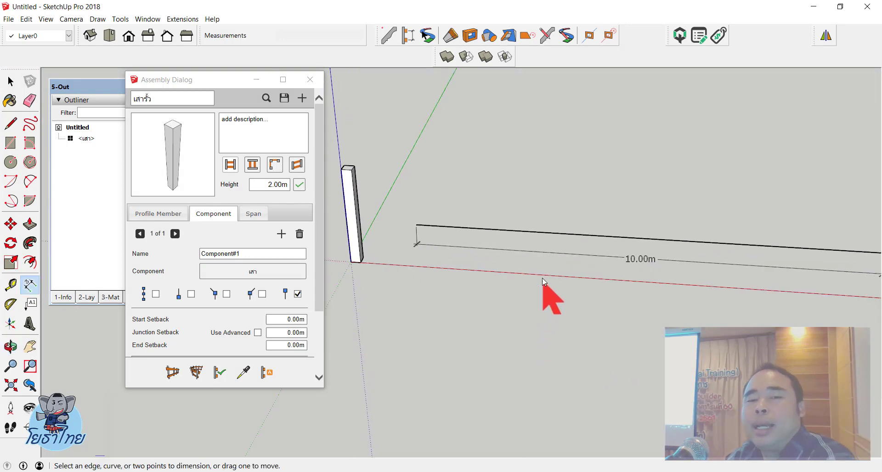
{"action": "key", "text": "space"}
{"action": "left_click", "coordinate": [551, 235]}
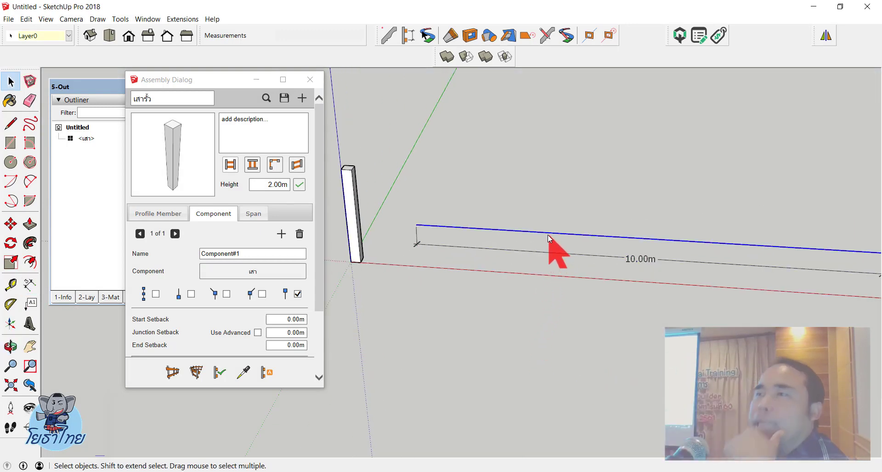
{"action": "left_click", "coordinate": [534, 214]}
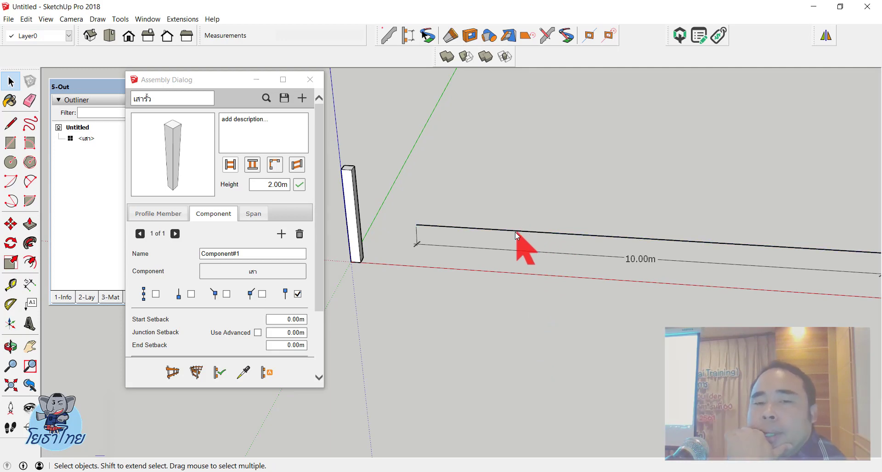
{"action": "left_click", "coordinate": [515, 232]}
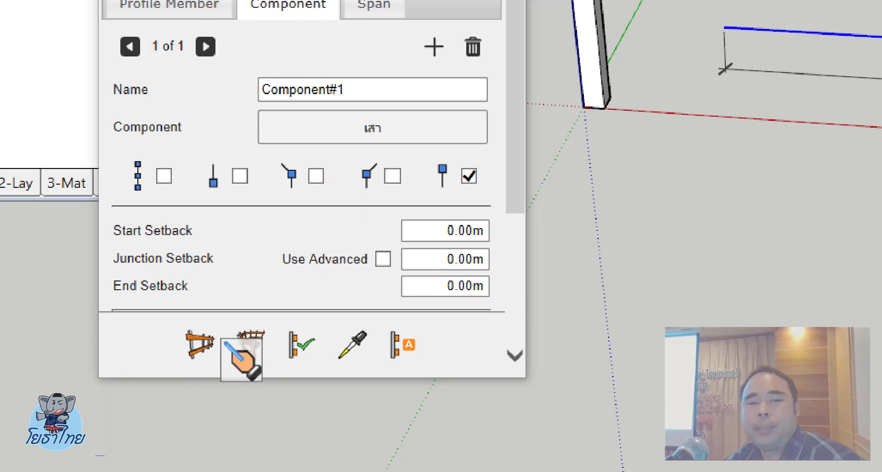
Apply the post assembly along the selected line, creating the เสารั้ว fence with repeating posts
{"action": "scroll", "coordinate": [319, 357], "scroll_direction": "down", "scroll_amount": 3}
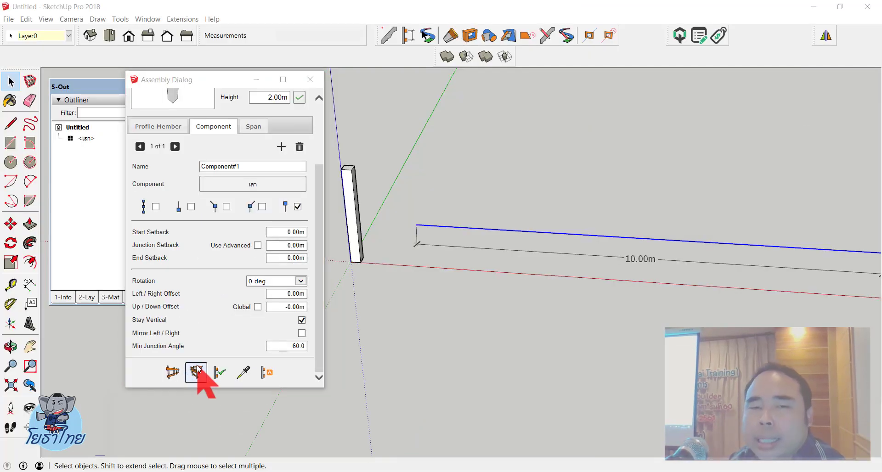
{"action": "left_click", "coordinate": [197, 367]}
{"action": "scroll", "coordinate": [378, 333], "scroll_direction": "down", "scroll_amount": 2}
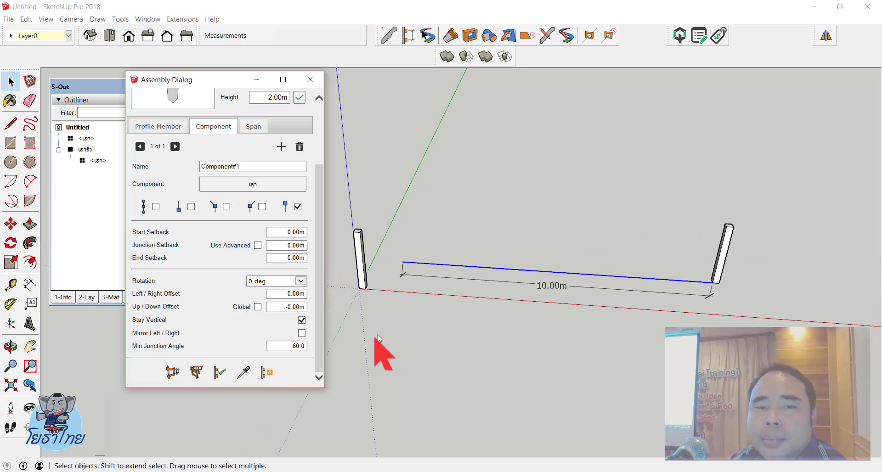
{"action": "middle_click_drag", "start_coordinate": [377, 335], "coordinate": [494, 321]}
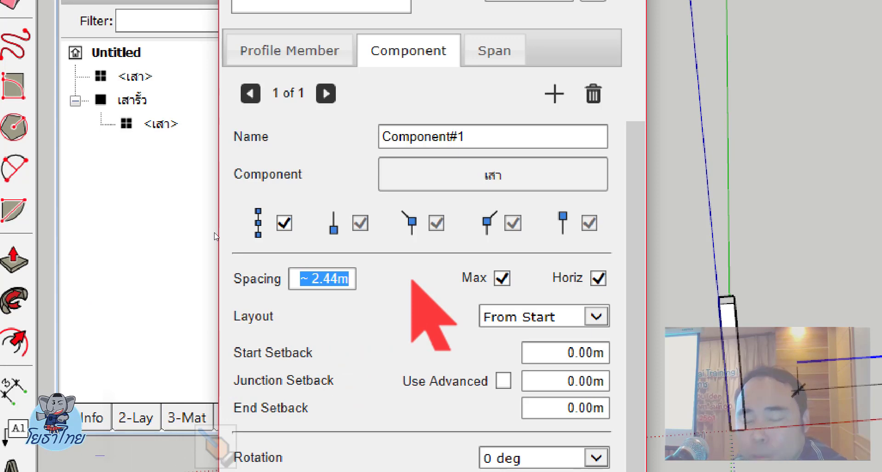
Enter a 2.5 m post spacing and select the เสารั้ว fence group
{"action": "type", "text": "2.5"}
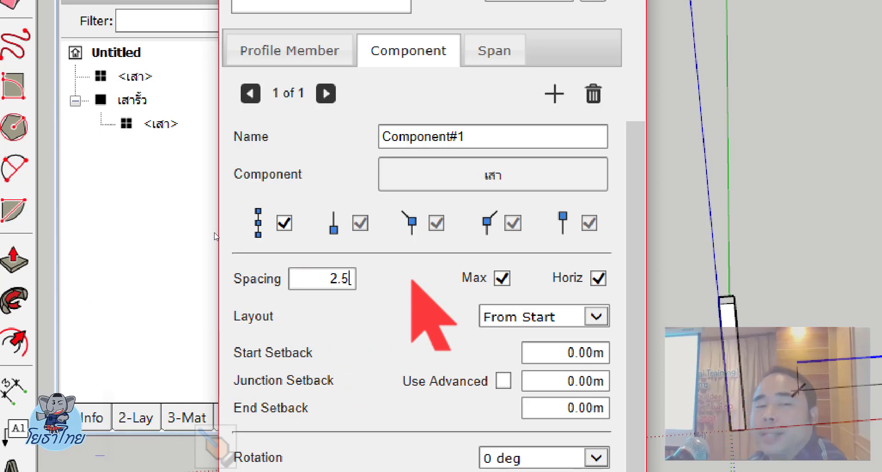
{"action": "key", "text": "Return"}
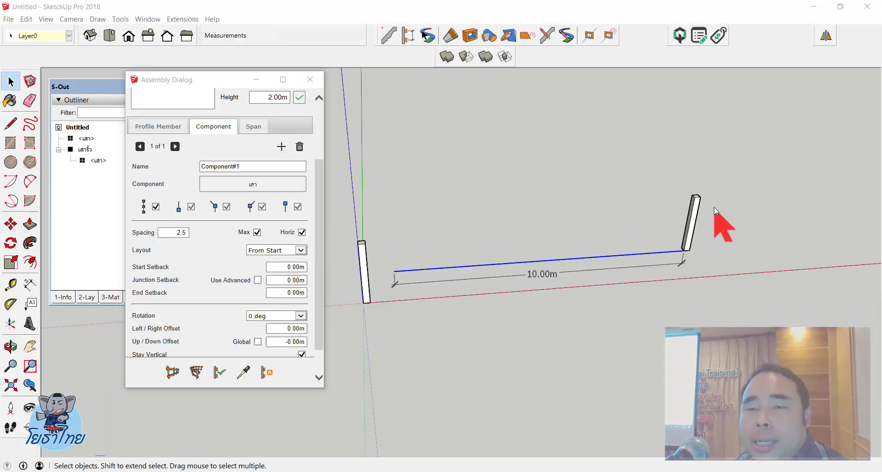
{"action": "left_click", "coordinate": [694, 208]}
{"action": "scroll", "coordinate": [685, 302], "scroll_direction": "up", "scroll_amount": 2}
{"action": "scroll", "coordinate": [684, 300], "scroll_direction": "down", "scroll_amount": 1}
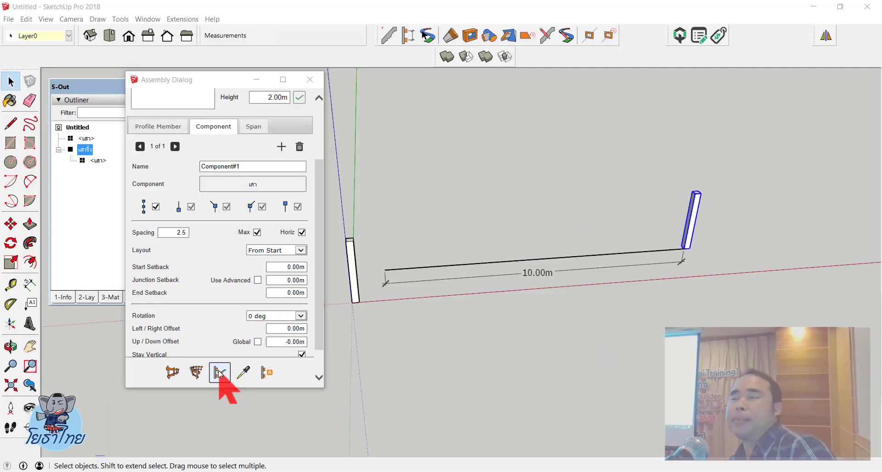
Regenerate the fence with posts every 2.50 m and clear the selection
{"action": "left_click", "coordinate": [218, 371]}
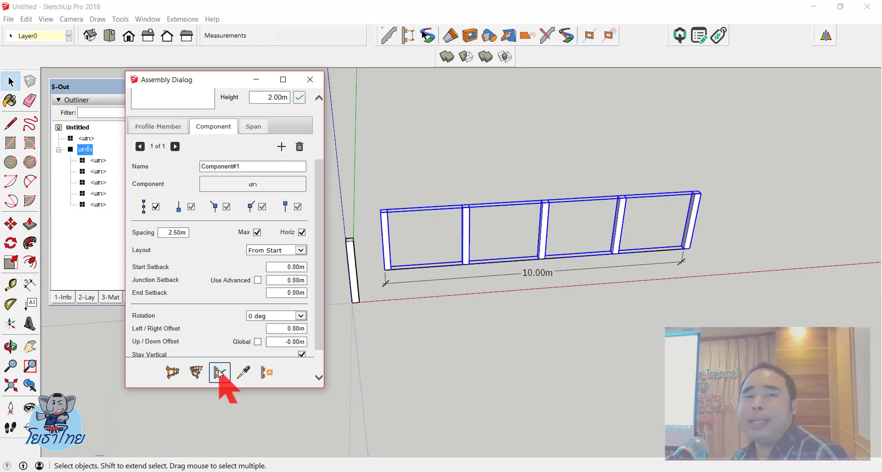
{"action": "left_click", "coordinate": [505, 186]}
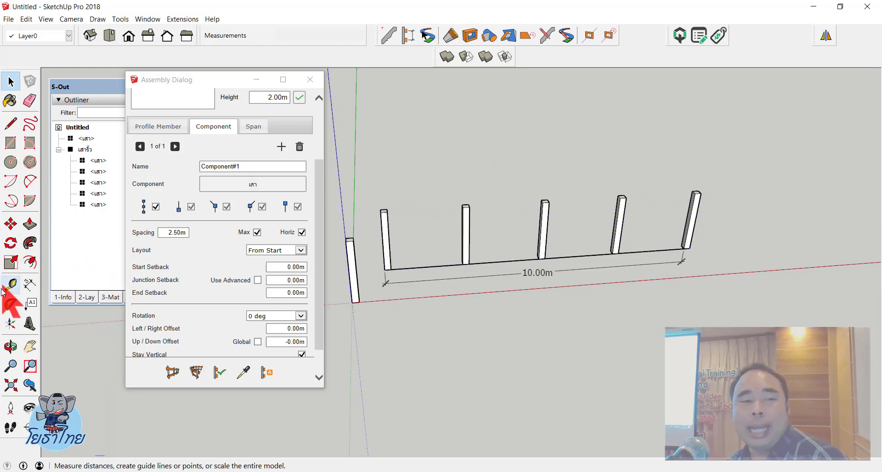
{"action": "left_click", "coordinate": [30, 284]}
{"action": "scroll", "coordinate": [464, 281], "scroll_direction": "up", "scroll_amount": 5}
{"action": "scroll", "coordinate": [424, 285], "scroll_direction": "up", "scroll_amount": 2}
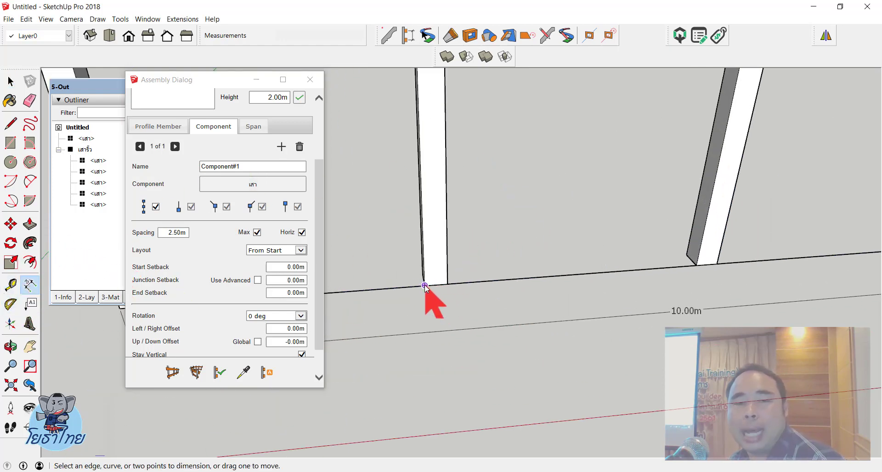
{"action": "left_click", "coordinate": [425, 285]}
{"action": "left_click", "coordinate": [691, 265]}
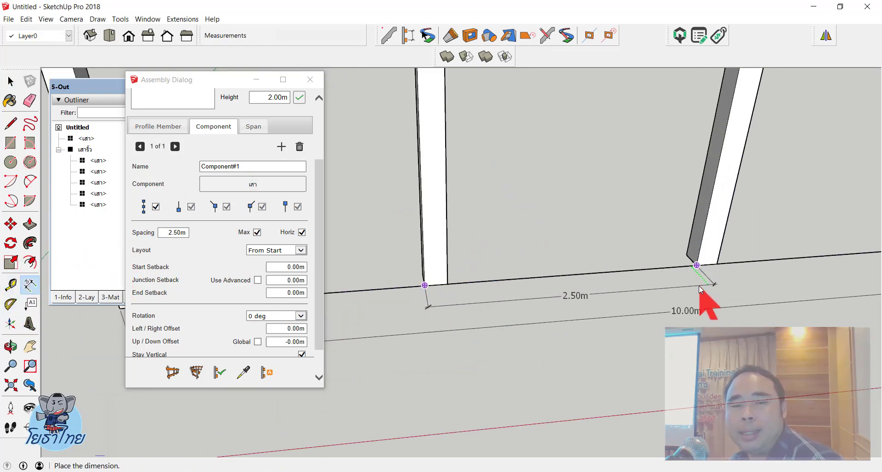
{"action": "left_click", "coordinate": [699, 286]}
{"action": "mouse_move", "coordinate": [699, 286]}
{"action": "middle_mouse_down"}
{"action": "mouse_move", "coordinate": [578, 282]}
{"action": "mouse_move", "coordinate": [743, 294]}
{"action": "middle_mouse_up"}
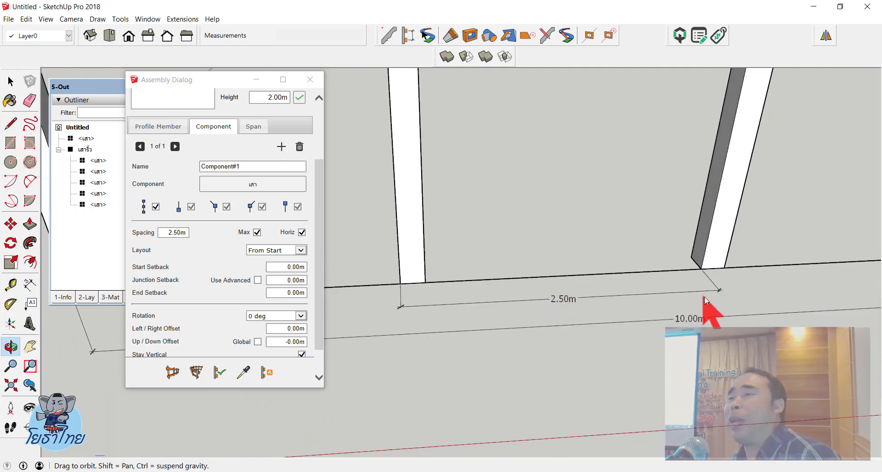
{"action": "scroll", "coordinate": [627, 274], "scroll_direction": "down", "scroll_amount": 3}
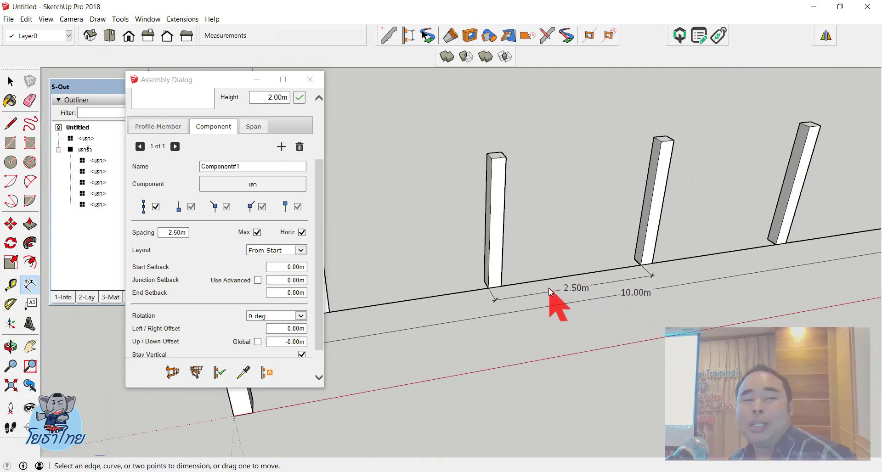
{"action": "key", "text": "e"}
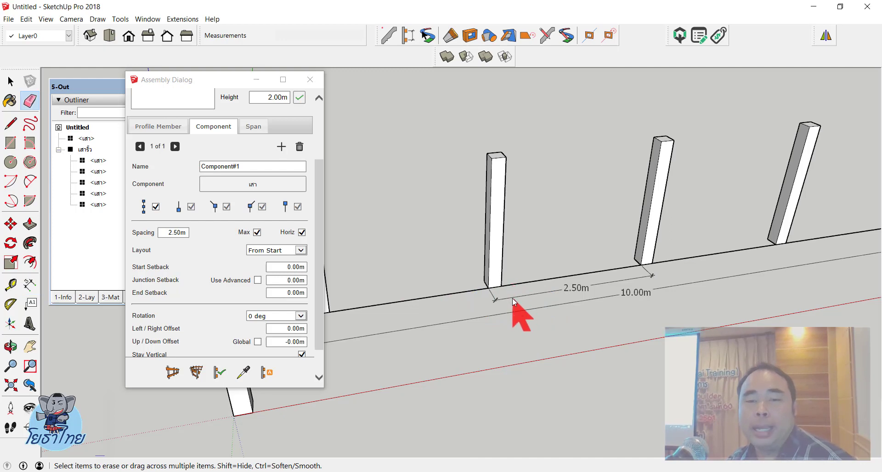
{"action": "left_click", "coordinate": [515, 298]}
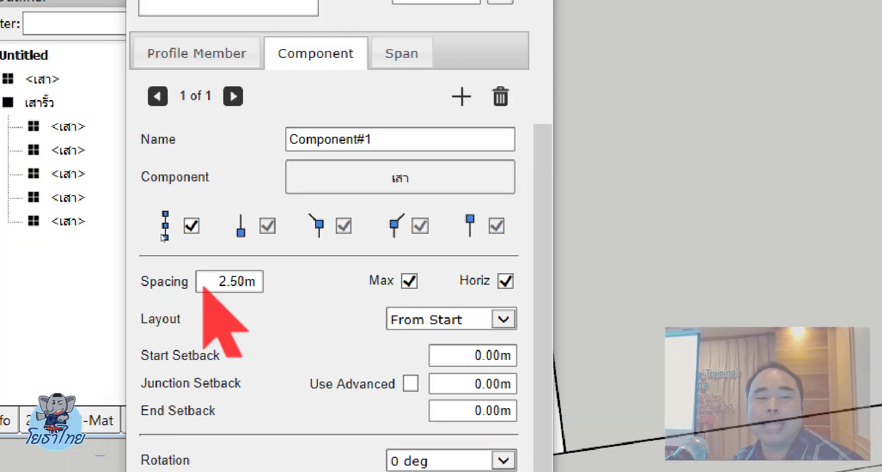
Change the post spacing to 3 m and reapply the assembly to the fence group
{"action": "double_click", "coordinate": [175, 232]}
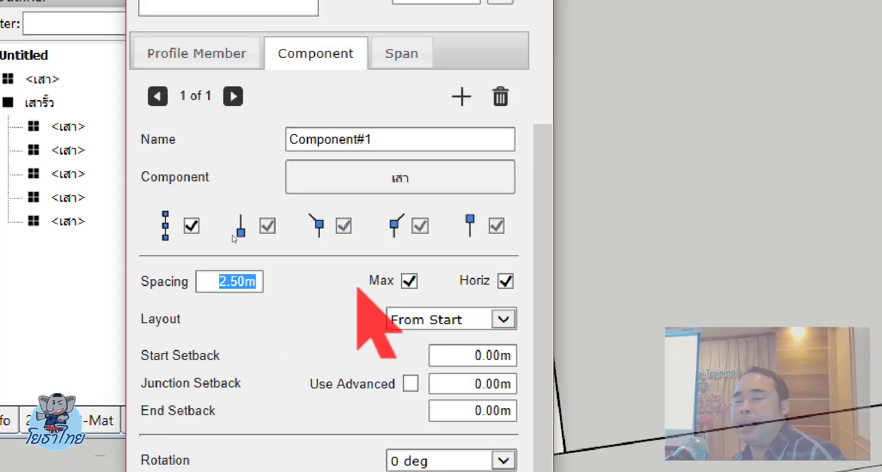
{"action": "type", "text": "3"}
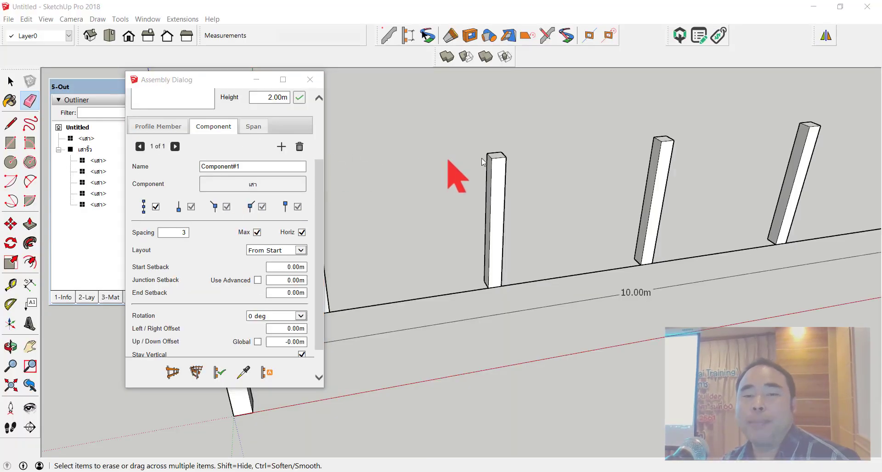
{"action": "key", "text": "space"}
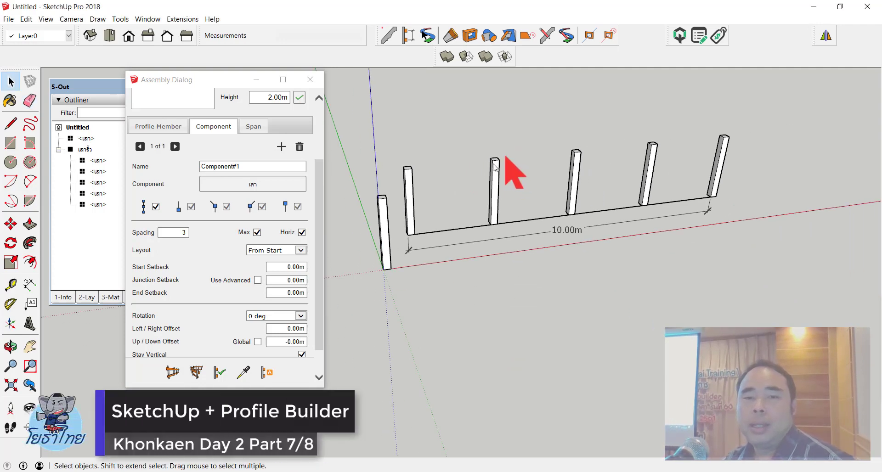
{"action": "left_click", "coordinate": [494, 172]}
{"action": "left_click", "coordinate": [218, 375]}
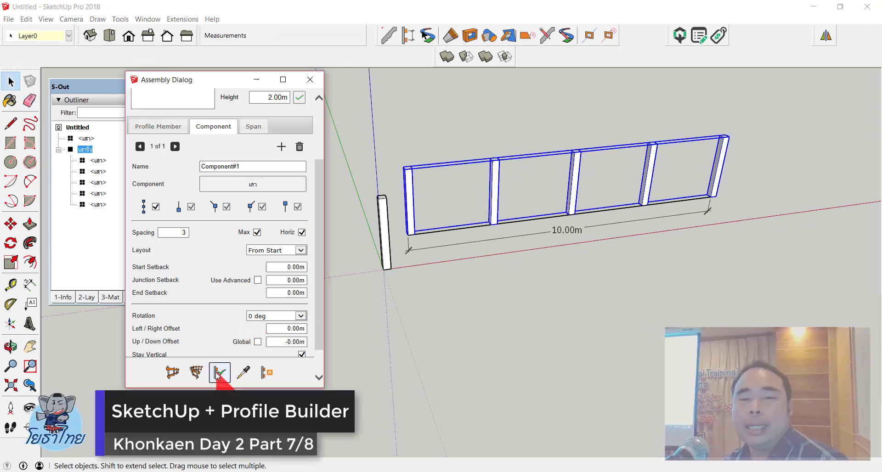
{"action": "left_click", "coordinate": [443, 305]}
{"action": "scroll", "coordinate": [465, 236], "scroll_direction": "up", "scroll_amount": 2}
{"action": "scroll", "coordinate": [465, 236], "scroll_direction": "up", "scroll_amount": 1}
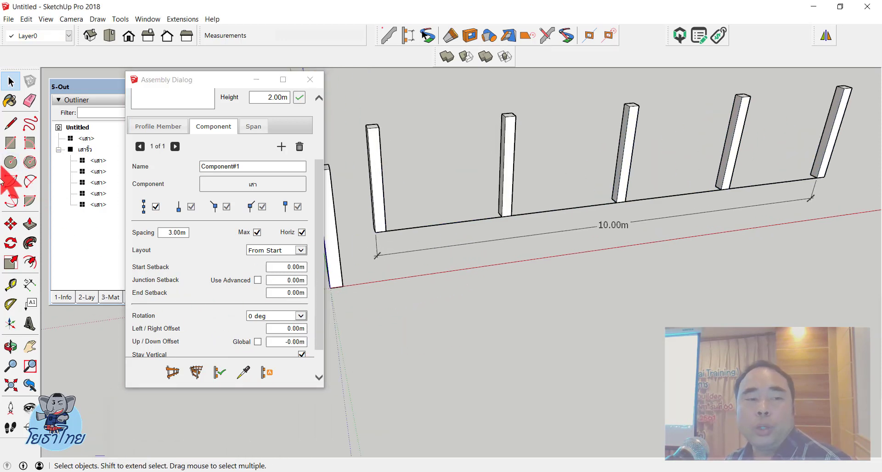
Dimension the 2.50m gap between two post bases, then regenerate the fence
{"action": "left_click", "coordinate": [30, 285]}
{"action": "scroll", "coordinate": [483, 221], "scroll_direction": "up", "scroll_amount": 2}
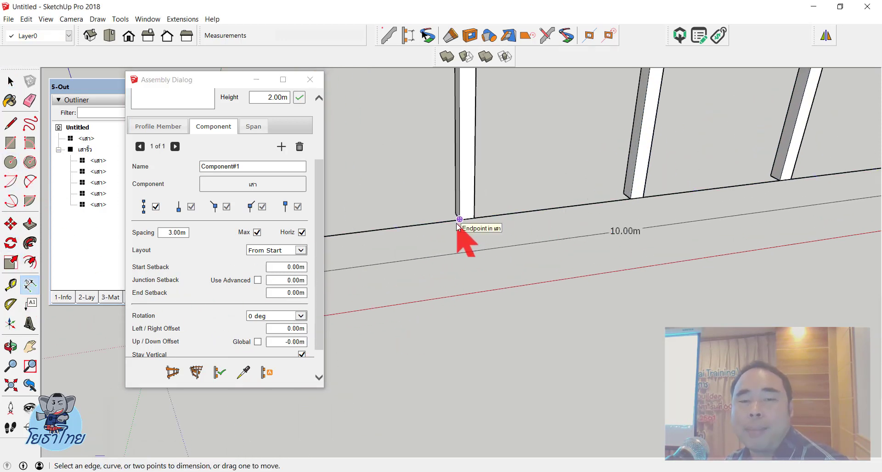
{"action": "left_click", "coordinate": [466, 218]}
{"action": "left_click", "coordinate": [630, 199]}
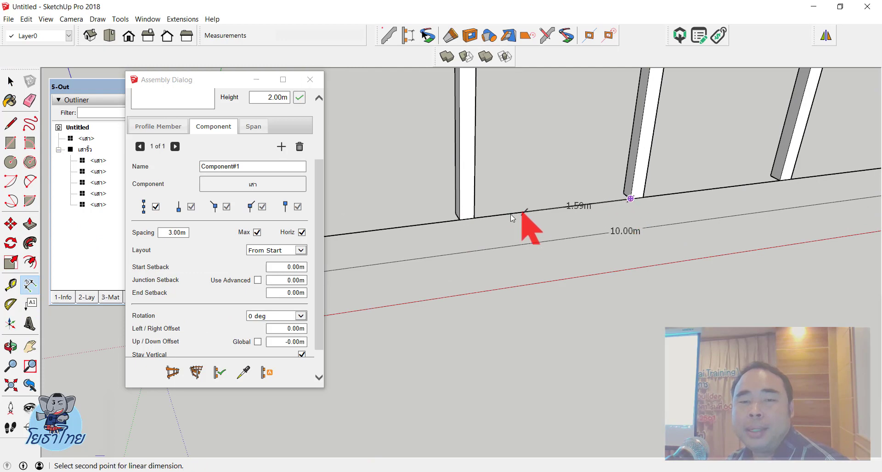
{"action": "left_click", "coordinate": [461, 219]}
{"action": "left_click", "coordinate": [478, 234]}
{"action": "scroll", "coordinate": [533, 216], "scroll_direction": "down", "scroll_amount": 3}
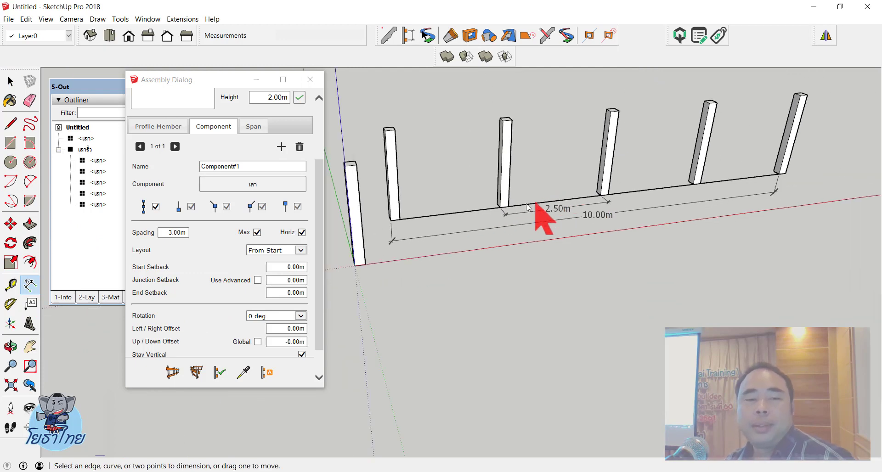
{"action": "scroll", "coordinate": [519, 220], "scroll_direction": "down", "scroll_amount": 2}
{"action": "key", "text": "space"}
{"action": "left_click", "coordinate": [516, 175]}
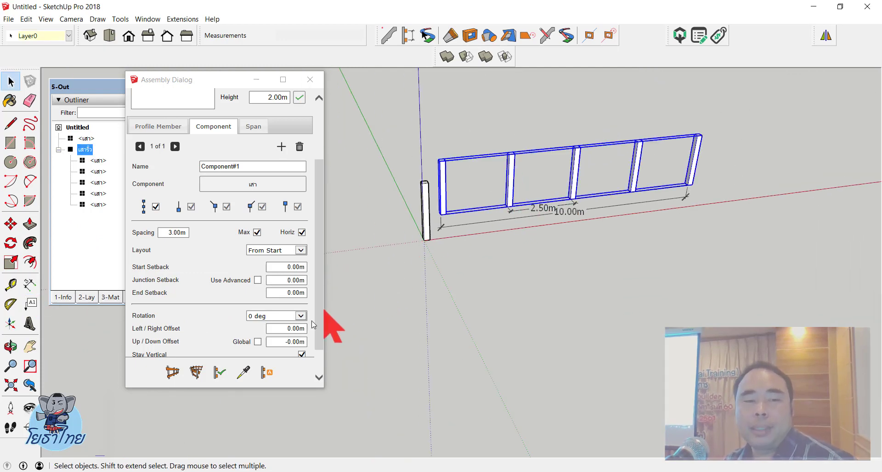
{"action": "left_click", "coordinate": [220, 373]}
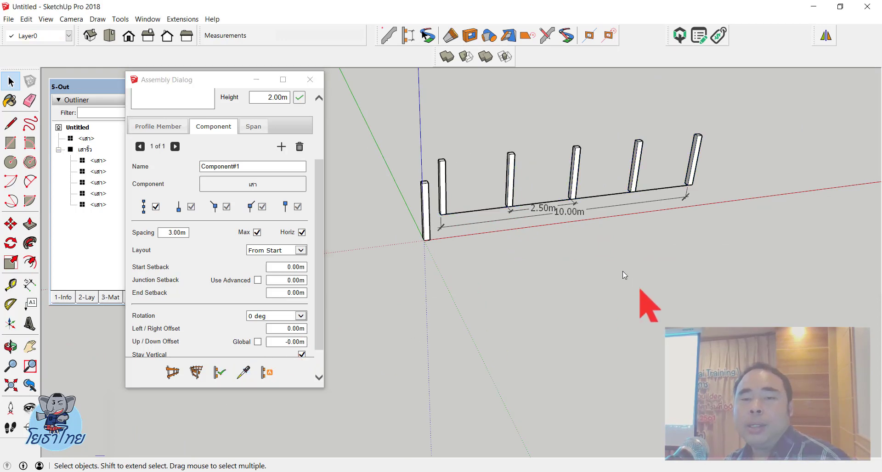
{"action": "scroll", "coordinate": [553, 208], "scroll_direction": "up", "scroll_amount": 2}
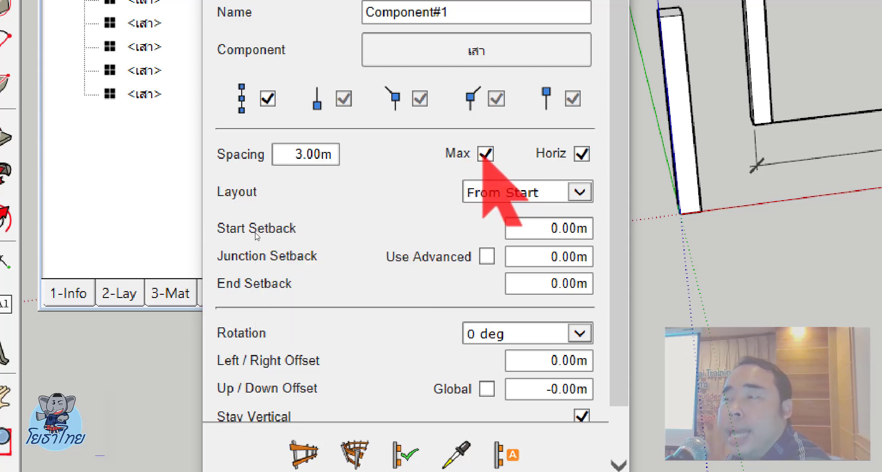
Turn off Max spacing so posts are exactly 3 m apart and reapply to the fence
{"action": "left_click", "coordinate": [485, 154]}
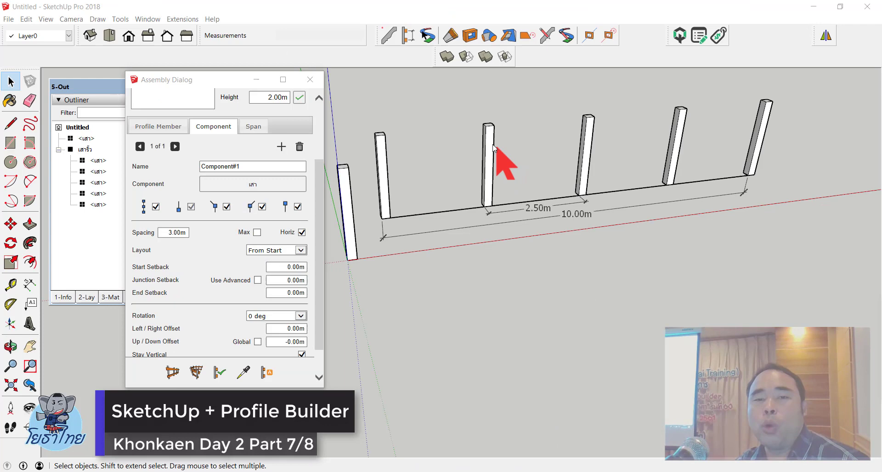
{"action": "left_click", "coordinate": [493, 149]}
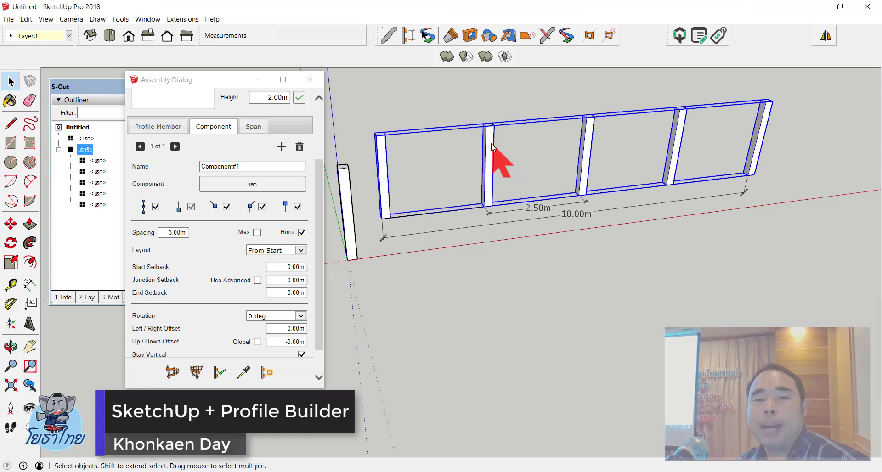
{"action": "left_click", "coordinate": [222, 376]}
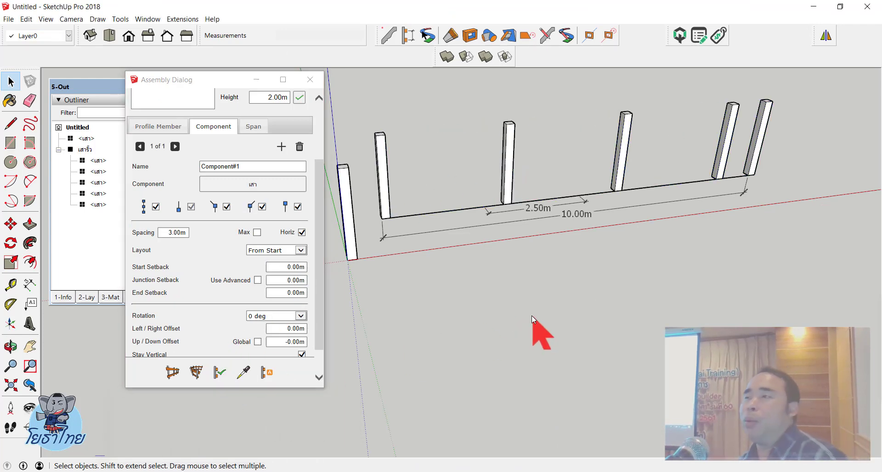
Replace the 2.50m dimension with a 3.00m dimension between two post bases
{"action": "key", "text": "e"}
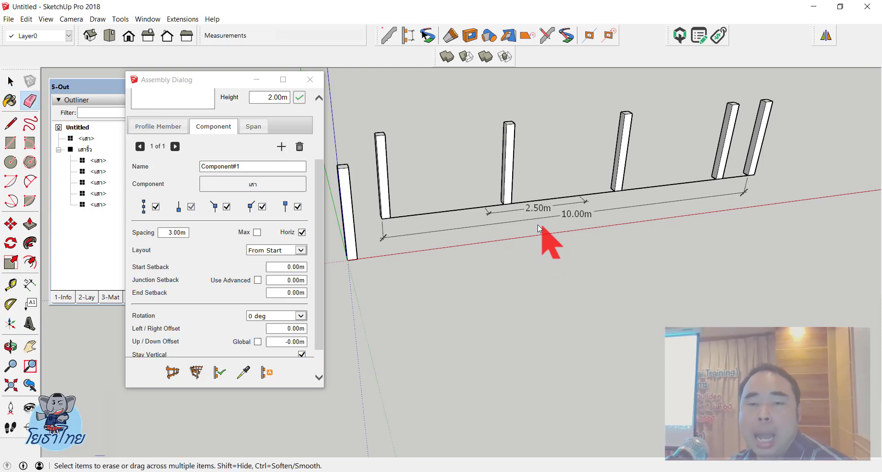
{"action": "left_click", "coordinate": [540, 213]}
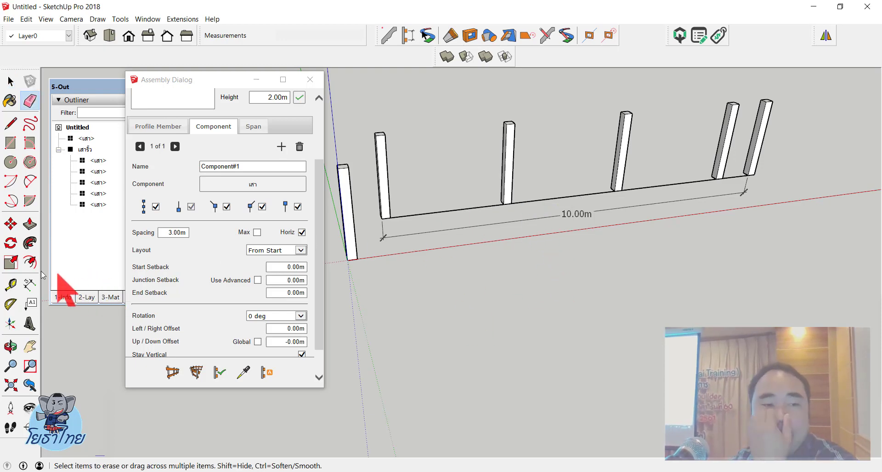
{"action": "left_click", "coordinate": [29, 286]}
{"action": "scroll", "coordinate": [455, 220], "scroll_direction": "up", "scroll_amount": 3}
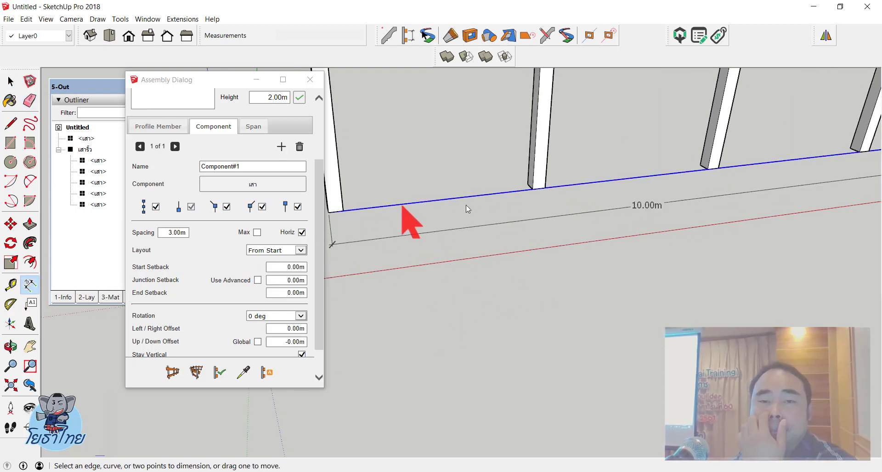
{"action": "left_click", "coordinate": [532, 189]}
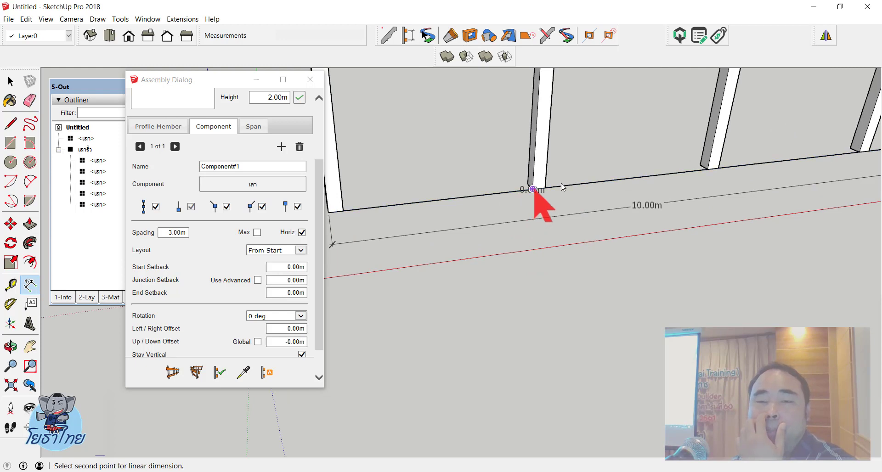
{"action": "left_click", "coordinate": [707, 169]}
{"action": "left_click", "coordinate": [763, 230]}
{"action": "middle_click_drag", "start_coordinate": [694, 274], "coordinate": [536, 218]}
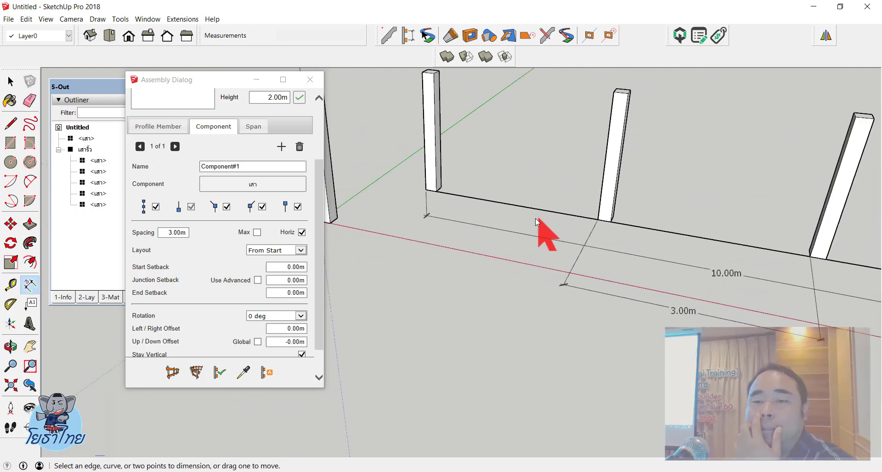
{"action": "scroll", "coordinate": [737, 234], "scroll_direction": "down", "scroll_amount": 3}
{"action": "scroll", "coordinate": [736, 231], "scroll_direction": "up", "scroll_amount": 2}
{"action": "middle_click_drag", "start_coordinate": [705, 242], "coordinate": [500, 194]}
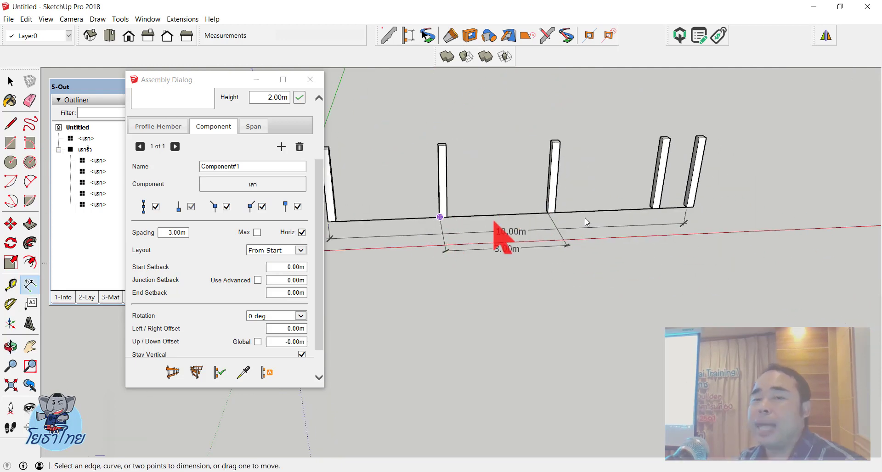
{"action": "scroll", "coordinate": [696, 205], "scroll_direction": "up", "scroll_amount": 2}
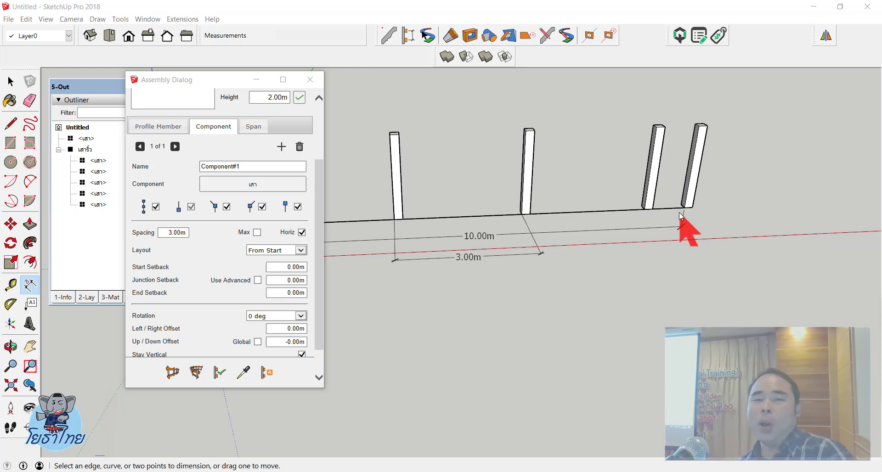
{"action": "scroll", "coordinate": [641, 203], "scroll_direction": "down", "scroll_amount": 3}
{"action": "scroll", "coordinate": [632, 146], "scroll_direction": "up", "scroll_amount": 3}
{"action": "scroll", "coordinate": [704, 175], "scroll_direction": "up", "scroll_amount": 2}
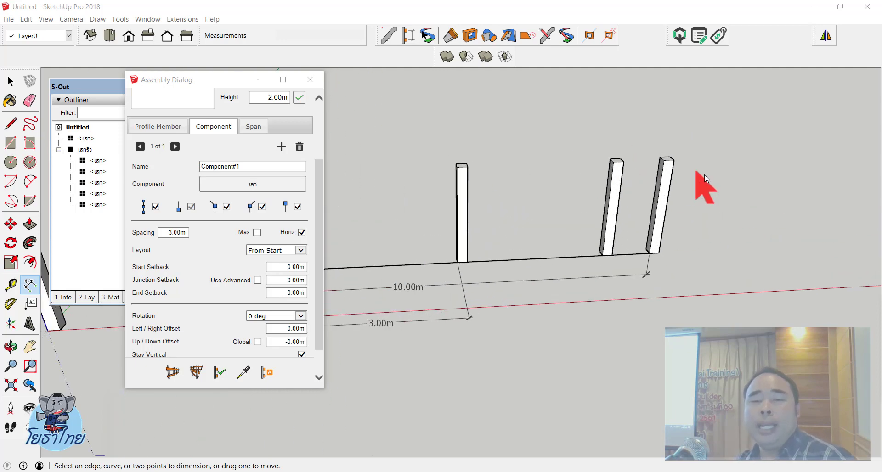
{"action": "scroll", "coordinate": [597, 206], "scroll_direction": "down", "scroll_amount": 3}
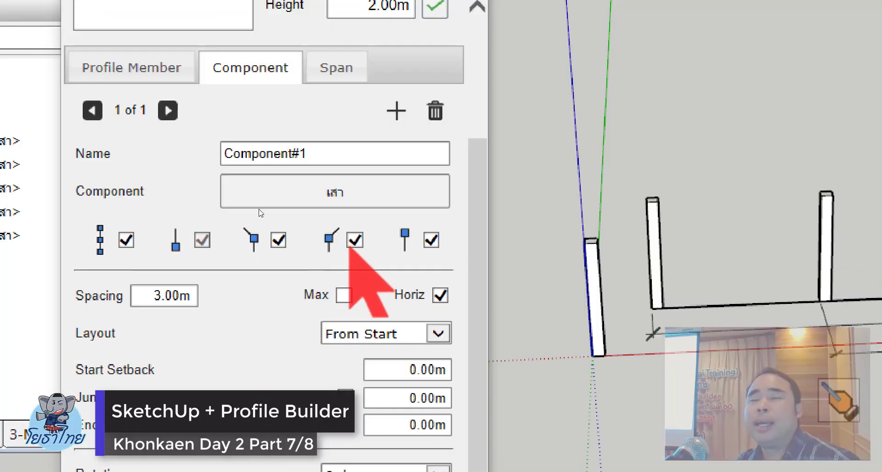
{"action": "left_click", "coordinate": [257, 232]}
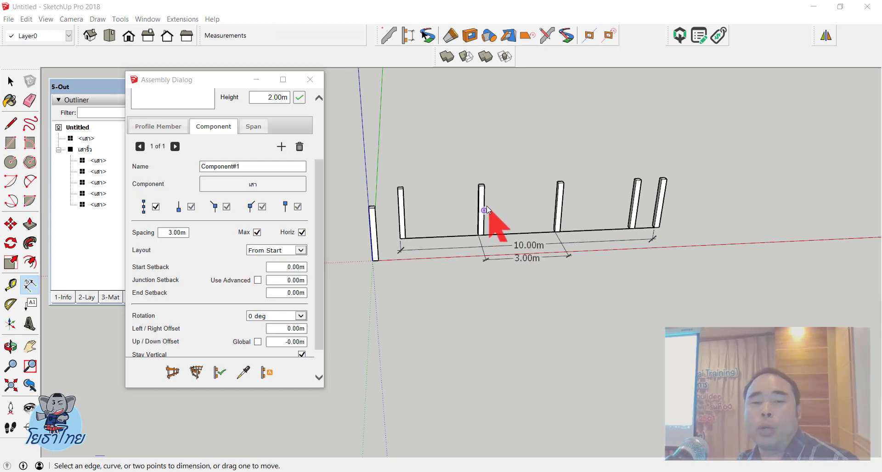
{"action": "scroll", "coordinate": [487, 196], "scroll_direction": "up", "scroll_amount": 3}
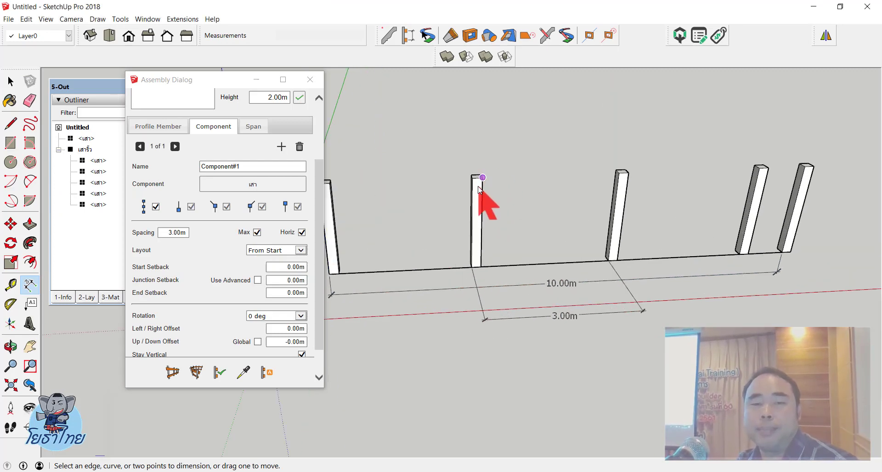
{"action": "scroll", "coordinate": [492, 186], "scroll_direction": "down", "scroll_amount": 3}
{"action": "key", "text": "space"}
{"action": "left_click", "coordinate": [488, 189]}
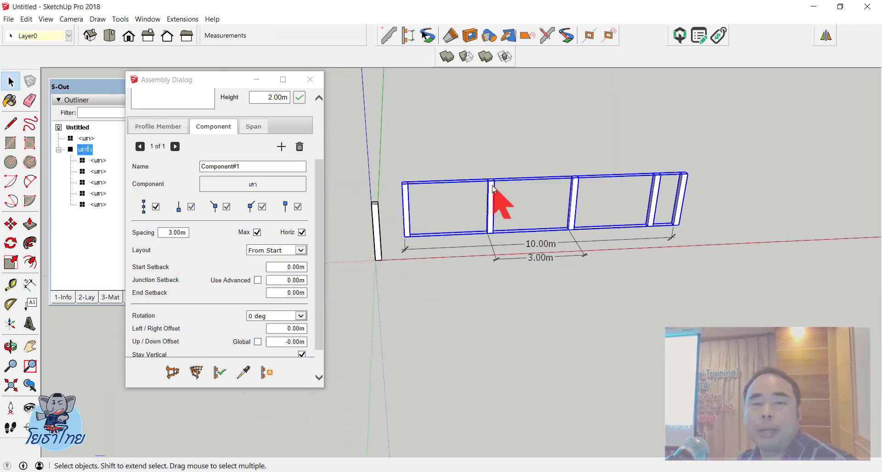
{"action": "left_click", "coordinate": [216, 374]}
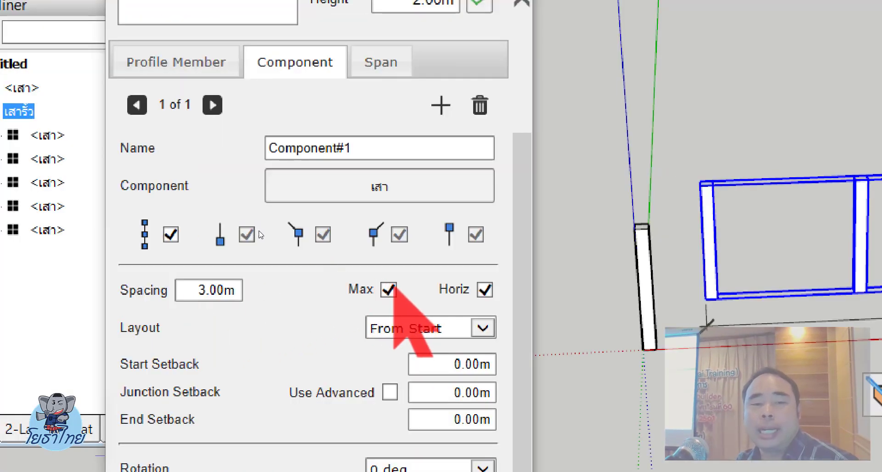
{"action": "left_click", "coordinate": [389, 290]}
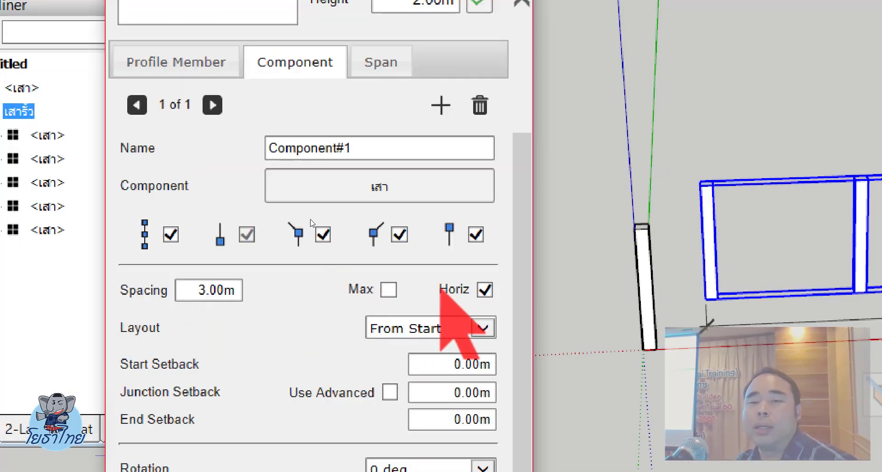
{"action": "left_click", "coordinate": [219, 373]}
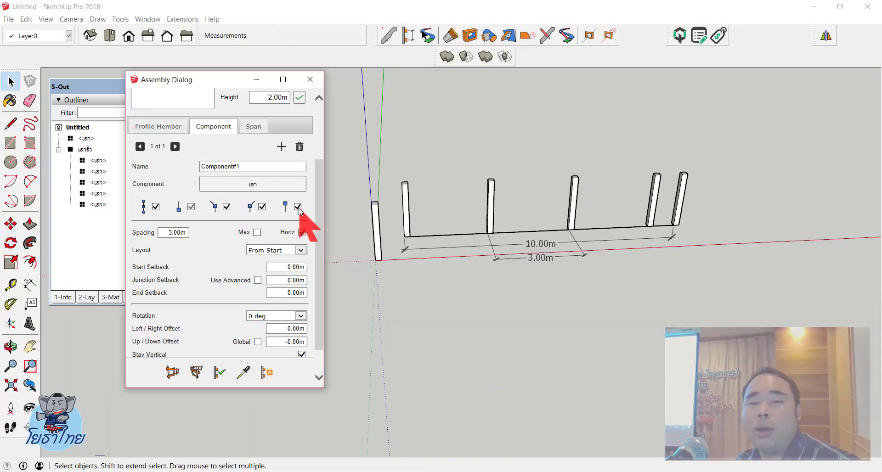
Rebuild the fence without the end-of-path post, then re-enable the end-post option
{"action": "left_click", "coordinate": [297, 206]}
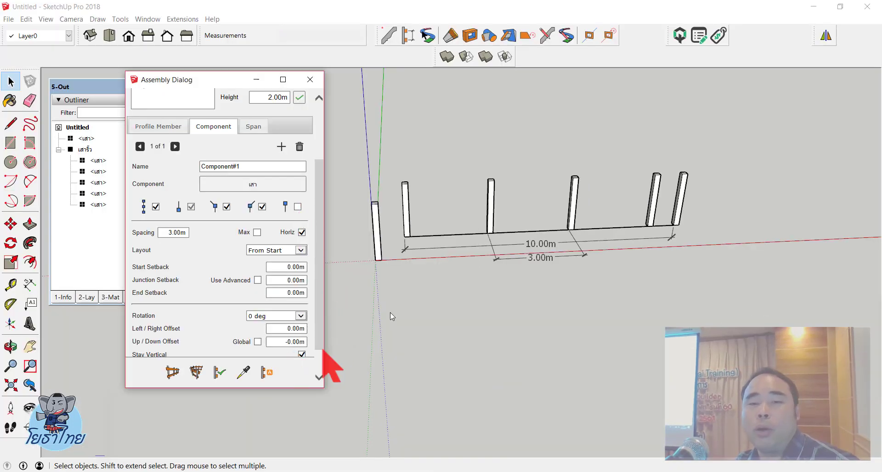
{"action": "left_click", "coordinate": [497, 214]}
{"action": "left_click", "coordinate": [221, 379]}
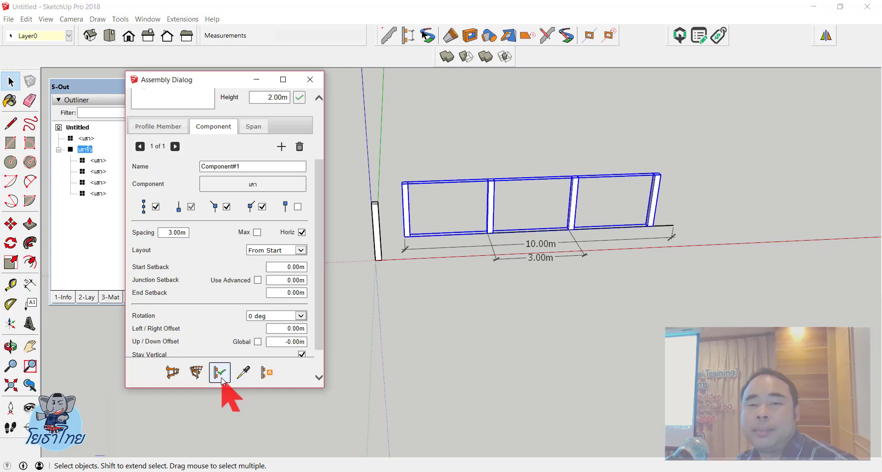
{"action": "left_click", "coordinate": [441, 376]}
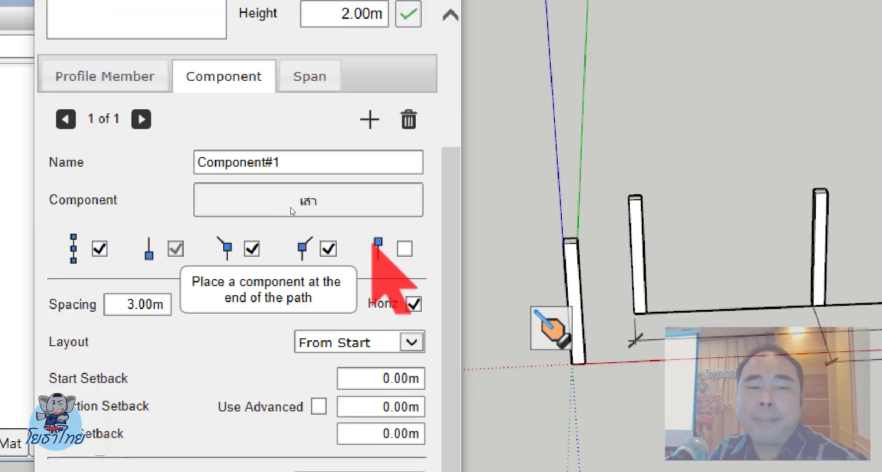
{"action": "left_click", "coordinate": [405, 248]}
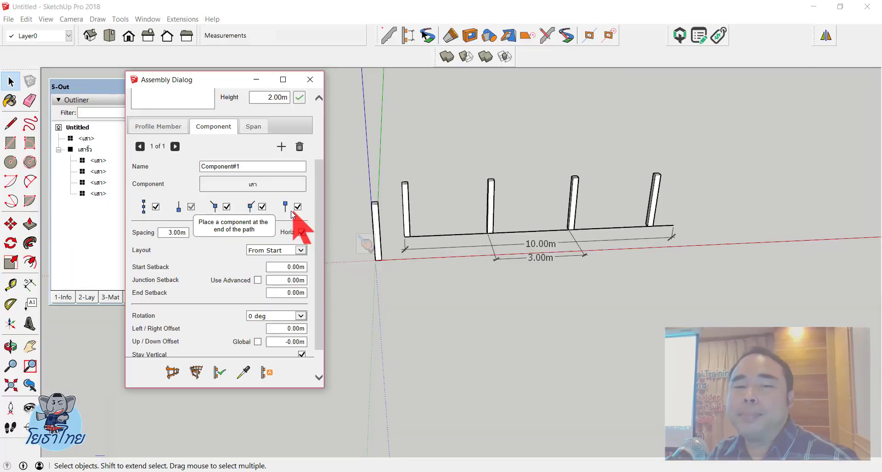
{"action": "mouse_move", "coordinate": [506, 298]}
{"action": "middle_mouse_down"}
{"action": "mouse_move", "coordinate": [657, 365]}
{"action": "mouse_move", "coordinate": [655, 374]}
{"action": "middle_mouse_up"}
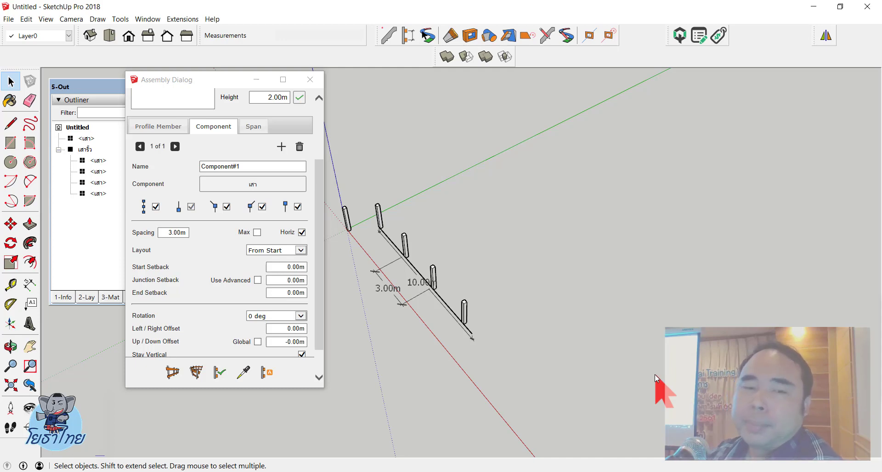
Draw a 40 m by 40 m rectangle beside the fence posts
{"action": "scroll", "coordinate": [627, 330], "scroll_direction": "down", "scroll_amount": 2}
{"action": "key", "text": "r"}
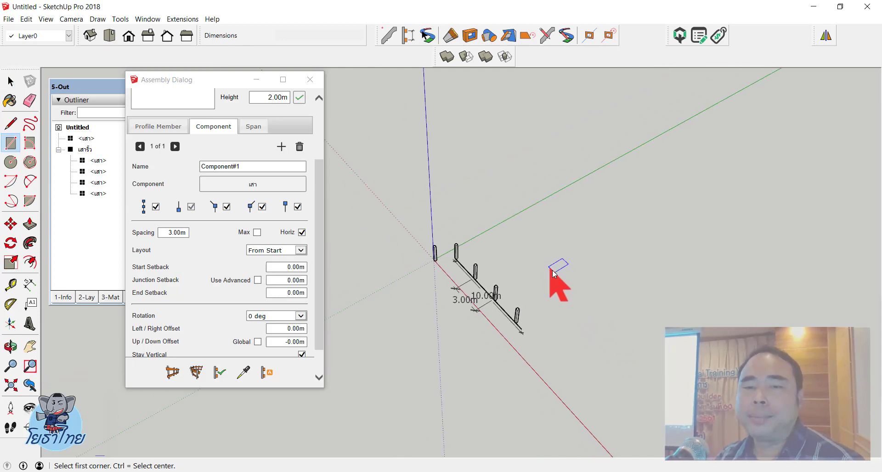
{"action": "left_click", "coordinate": [552, 271]}
{"action": "left_click", "coordinate": [801, 263]}
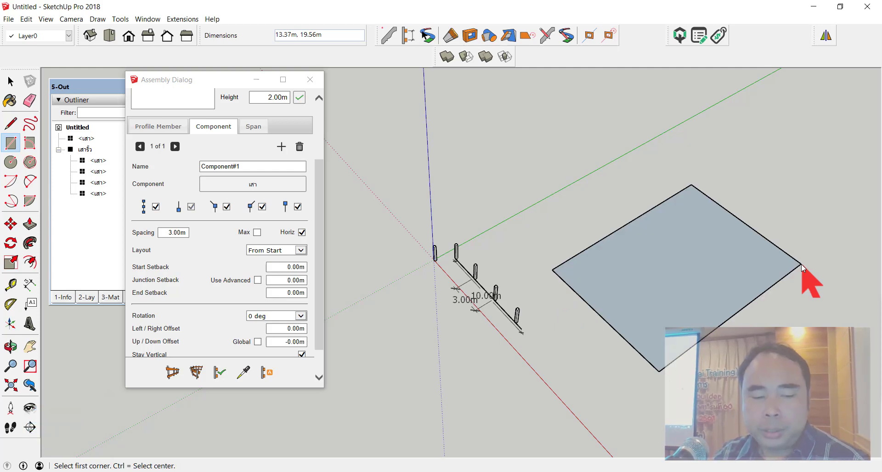
{"action": "type", "text": "กจ"}
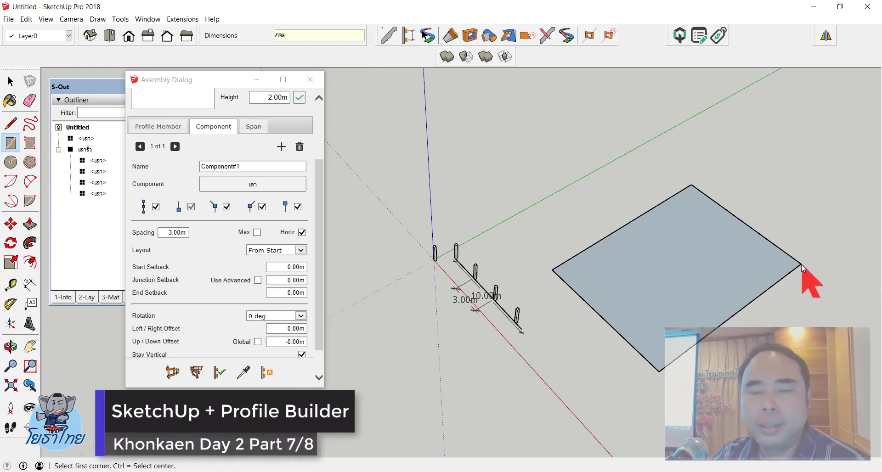
{"action": "key", "text": "BackSpace"}
{"action": "key", "text": "BackSpace"}
{"action": "type", "text": "40"}
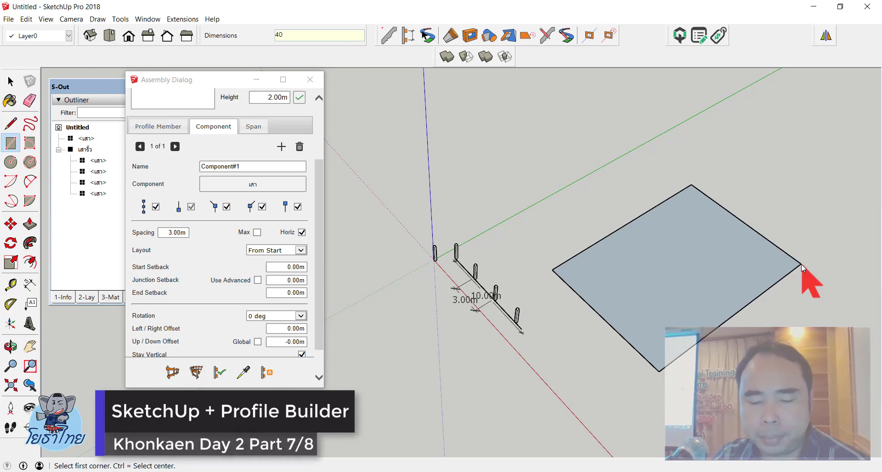
{"action": "type", "text": ",40"}
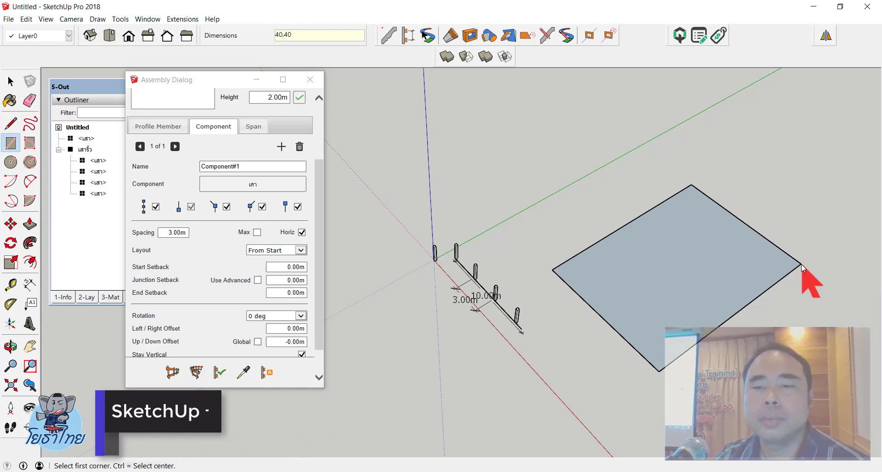
{"action": "key", "text": "Return"}
Select the new rectangle face, viewed together with the fence
{"action": "key", "text": "space"}
{"action": "scroll", "coordinate": [414, 282], "scroll_direction": "down", "scroll_amount": 3}
{"action": "middle_click_drag", "start_coordinate": [415, 282], "coordinate": [464, 221]}
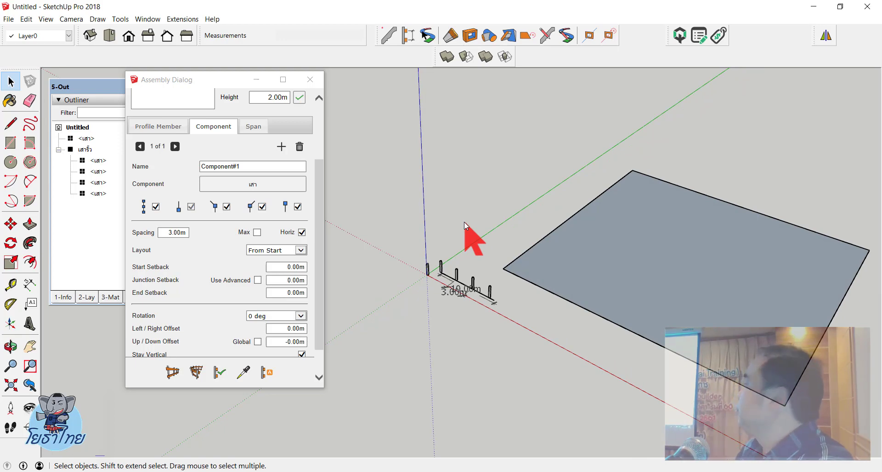
{"action": "scroll", "coordinate": [472, 334], "scroll_direction": "up", "scroll_amount": 5}
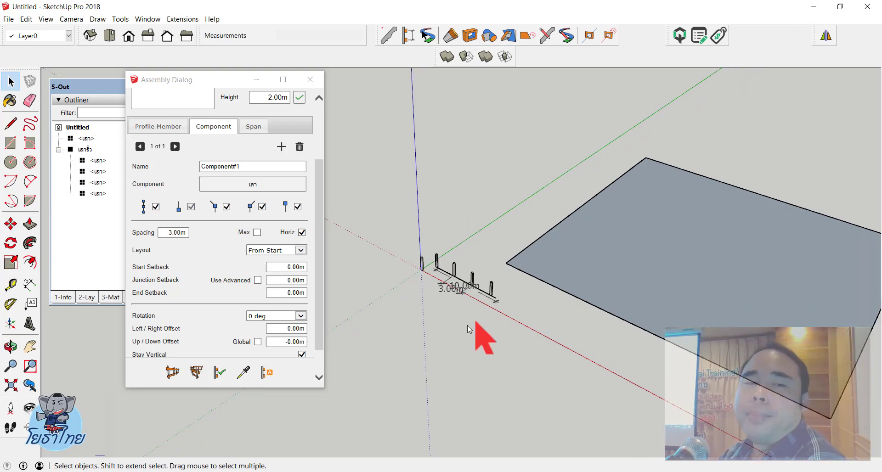
{"action": "left_click", "coordinate": [587, 267]}
{"action": "scroll", "coordinate": [451, 379], "scroll_direction": "down", "scroll_amount": 3}
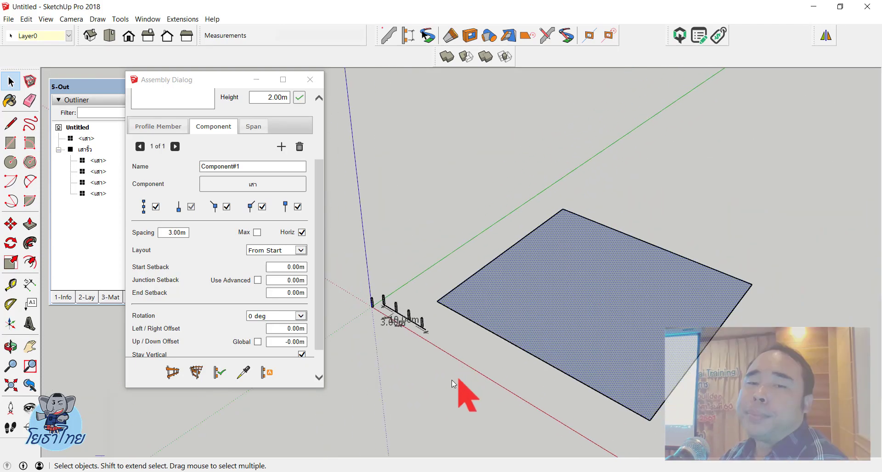
{"action": "scroll", "coordinate": [593, 236], "scroll_direction": "up", "scroll_amount": 3}
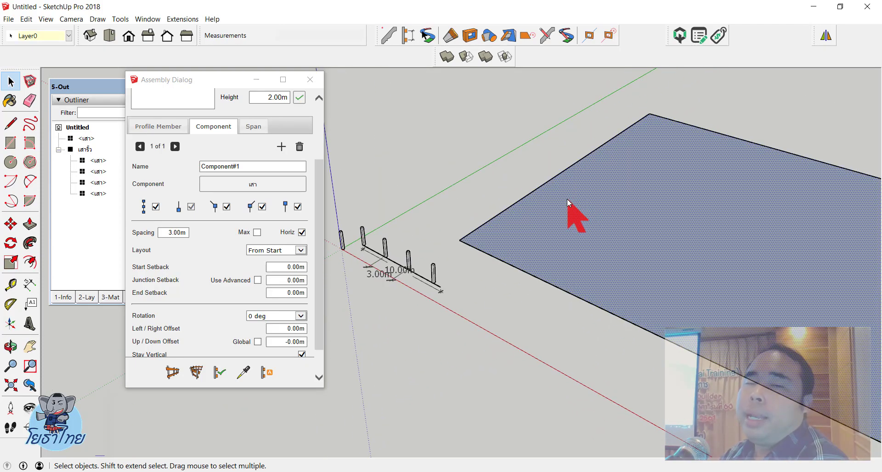
{"action": "scroll", "coordinate": [543, 306], "scroll_direction": "down", "scroll_amount": 3}
{"action": "scroll", "coordinate": [572, 274], "scroll_direction": "up", "scroll_amount": 3}
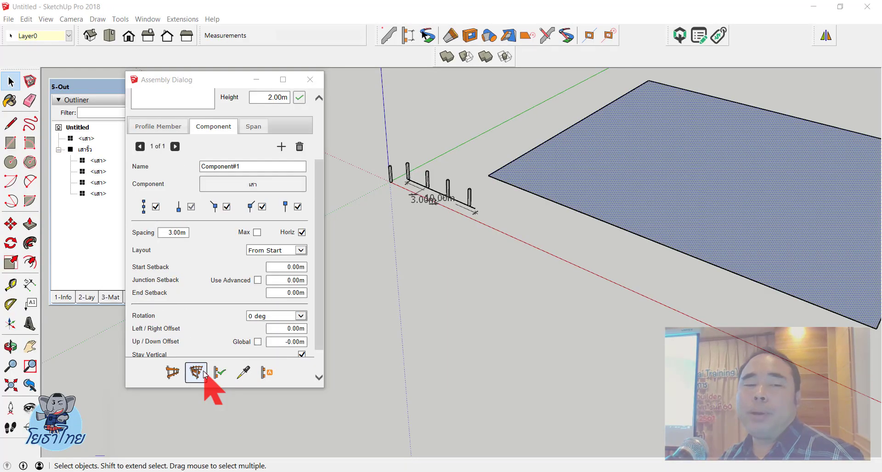
Apply the post assembly along the rectangle's edges and view the result
{"action": "left_click", "coordinate": [197, 372]}
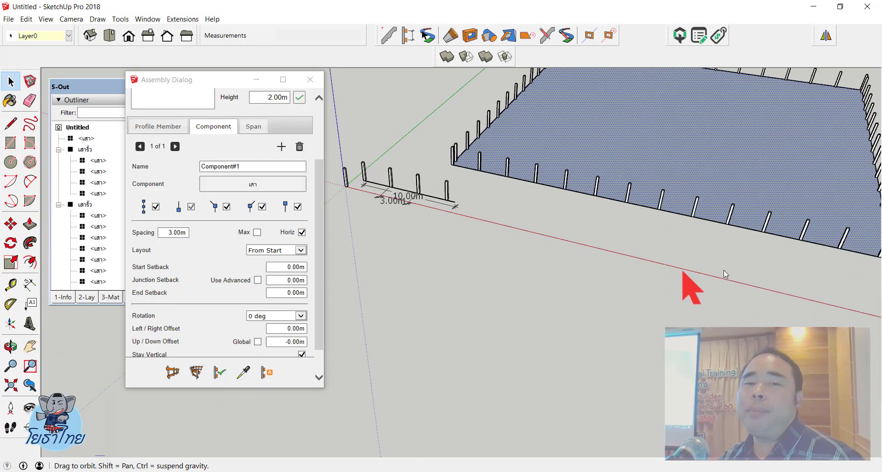
{"action": "mouse_move", "coordinate": [724, 274]}
{"action": "middle_mouse_down"}
{"action": "mouse_move", "coordinate": [617, 172]}
{"action": "mouse_move", "coordinate": [599, 191]}
{"action": "mouse_move", "coordinate": [400, 187]}
{"action": "mouse_move", "coordinate": [522, 207]}
{"action": "mouse_move", "coordinate": [665, 252]}
{"action": "mouse_move", "coordinate": [625, 207]}
{"action": "mouse_move", "coordinate": [561, 174]}
{"action": "middle_mouse_up"}
{"action": "mouse_move", "coordinate": [489, 189]}
{"action": "middle_mouse_down"}
{"action": "mouse_move", "coordinate": [577, 181]}
{"action": "mouse_move", "coordinate": [411, 187]}
{"action": "middle_mouse_up"}
{"action": "scroll", "coordinate": [410, 236], "scroll_direction": "up", "scroll_amount": 2}
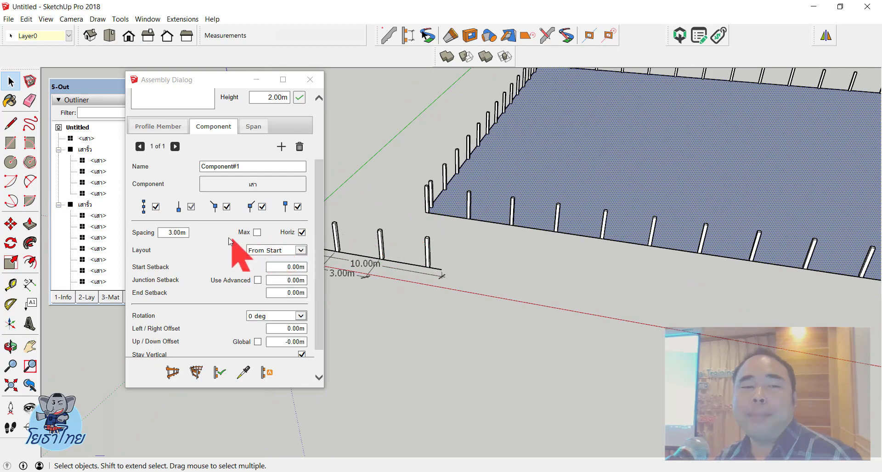
{"action": "mouse_move", "coordinate": [244, 232]}
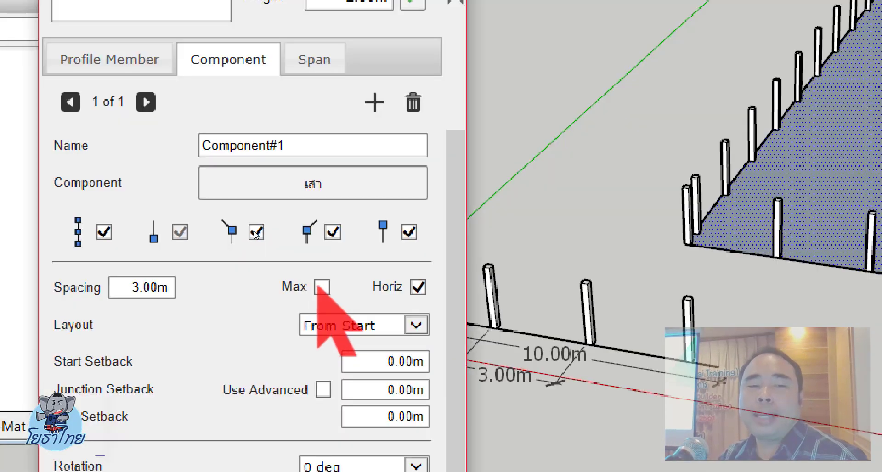
Tick Max for the 3.00m spacing and regenerate the selected fence group
{"action": "left_click", "coordinate": [257, 232]}
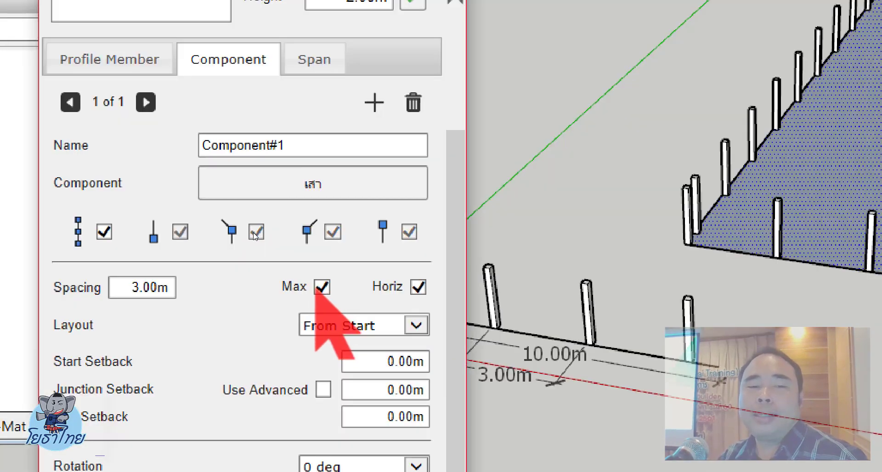
{"action": "left_click", "coordinate": [430, 197]}
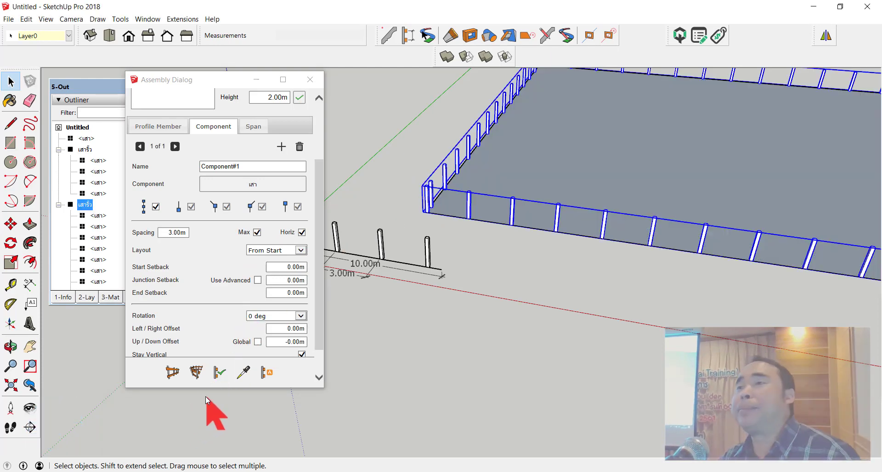
{"action": "left_click", "coordinate": [220, 373]}
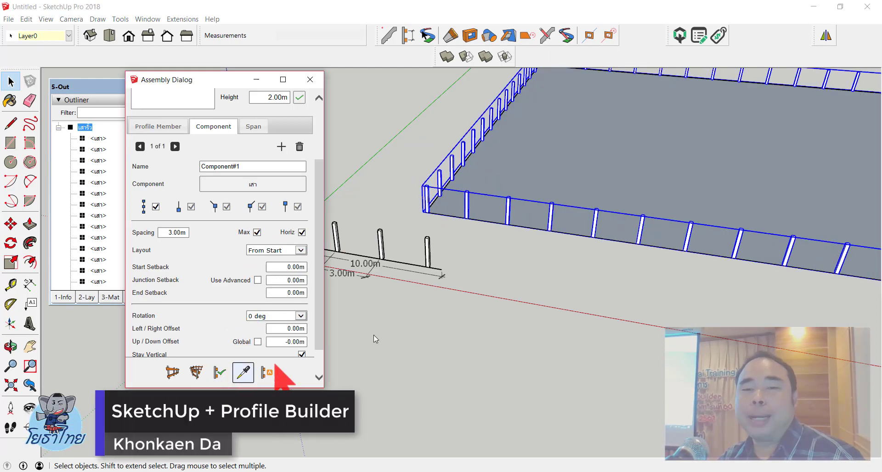
Orbit and pull back until the whole post-ringed 40 m square is visible
{"action": "mouse_move", "coordinate": [374, 334]}
{"action": "middle_mouse_down"}
{"action": "mouse_move", "coordinate": [776, 250]}
{"action": "mouse_move", "coordinate": [463, 324]}
{"action": "mouse_move", "coordinate": [690, 305]}
{"action": "middle_mouse_up"}
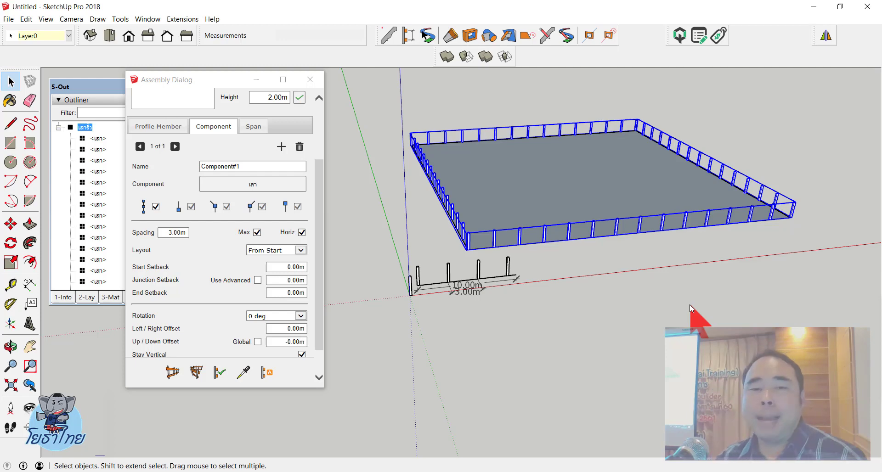
Erase the rectangle face, its surrounding posts and the leftover rectangle edges
{"action": "left_click", "coordinate": [628, 252]}
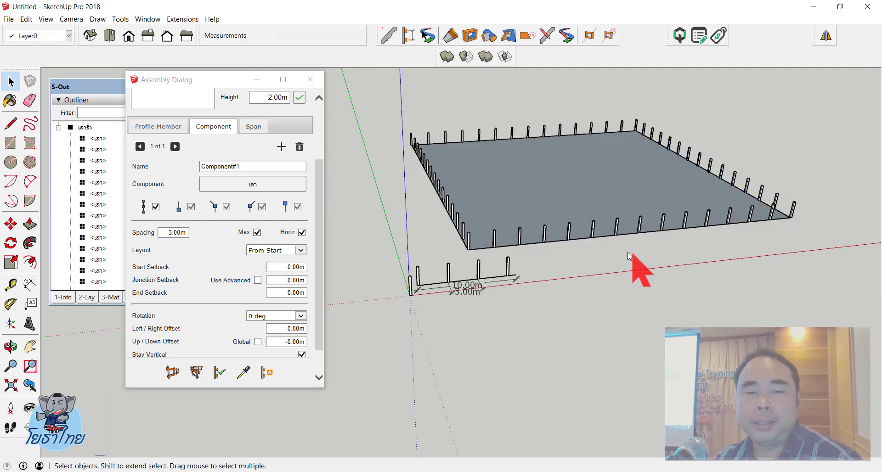
{"action": "left_click", "coordinate": [594, 243]}
{"action": "left_click", "coordinate": [583, 234]}
{"action": "key", "text": "e"}
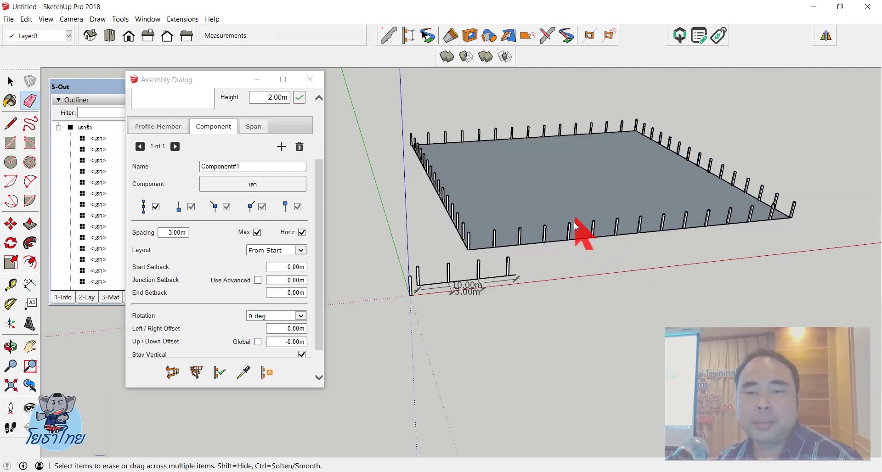
{"action": "left_click", "coordinate": [574, 222]}
{"action": "left_click", "coordinate": [559, 236]}
{"action": "left_click", "coordinate": [462, 239]}
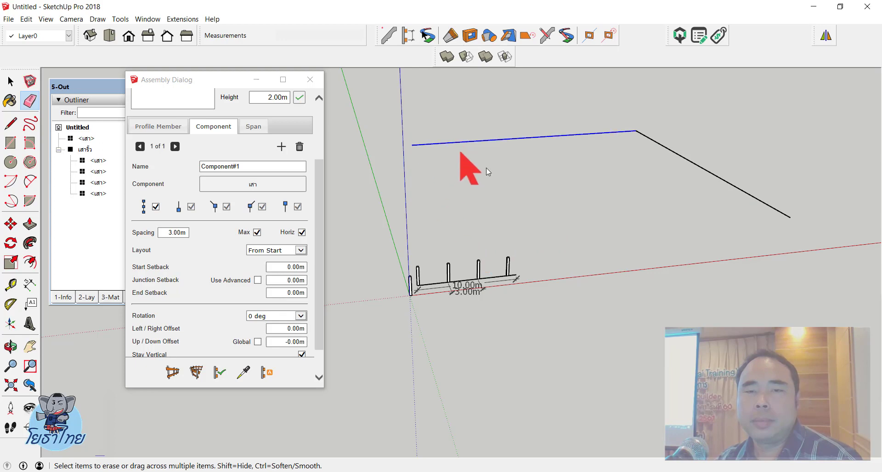
{"action": "left_click", "coordinate": [574, 135]}
{"action": "left_click", "coordinate": [680, 156]}
Erase the four generated posts and the 3.00m dimension, keeping the single start post
{"action": "scroll", "coordinate": [430, 319], "scroll_direction": "up", "scroll_amount": 3}
{"action": "scroll", "coordinate": [449, 306], "scroll_direction": "up", "scroll_amount": 2}
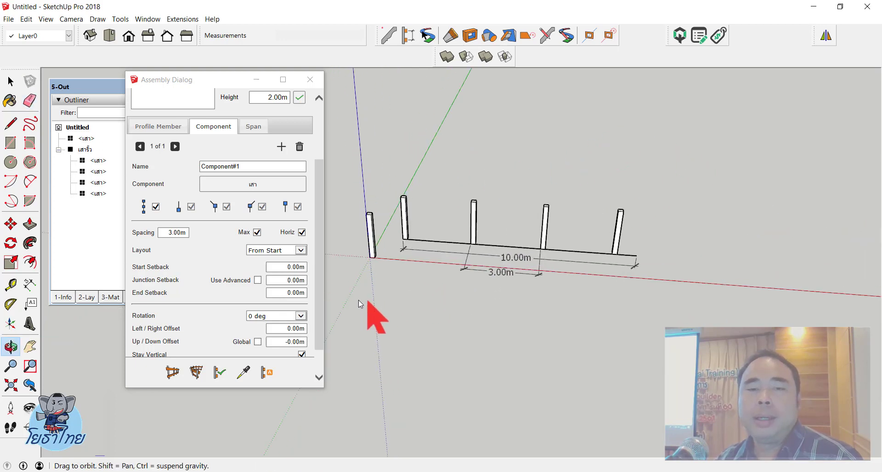
{"action": "scroll", "coordinate": [364, 276], "scroll_direction": "up", "scroll_amount": 2}
{"action": "key", "text": "space"}
{"action": "scroll", "coordinate": [459, 257], "scroll_direction": "up", "scroll_amount": 3}
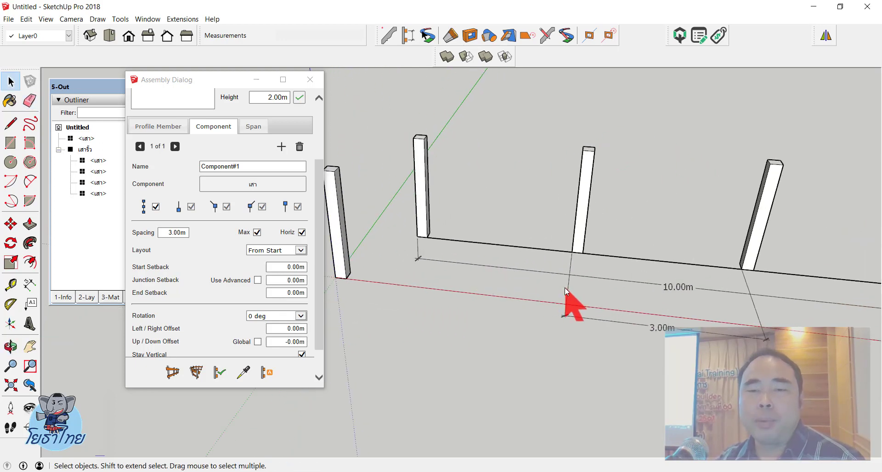
{"action": "left_click", "coordinate": [342, 232]}
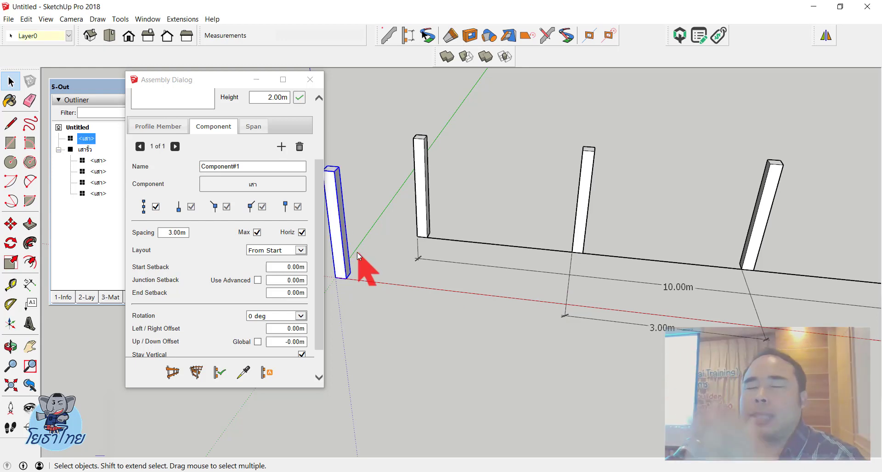
{"action": "scroll", "coordinate": [404, 234], "scroll_direction": "down", "scroll_amount": 2}
{"action": "key", "text": "d"}
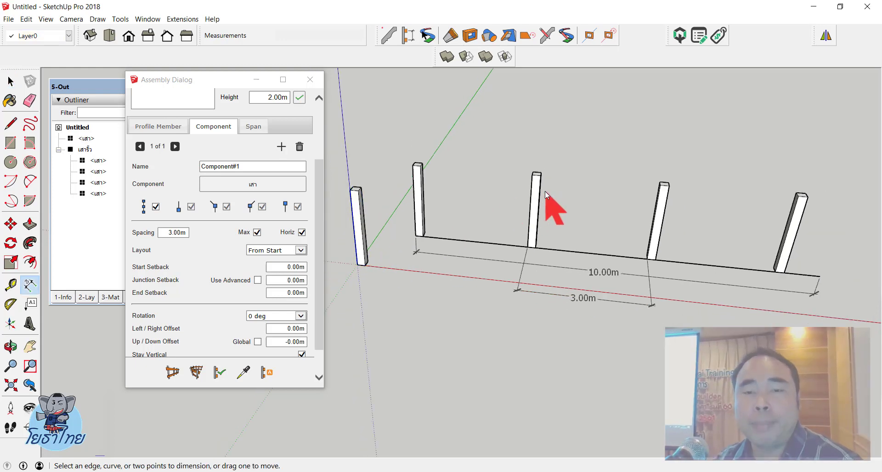
{"action": "key", "text": "e"}
{"action": "left_click_drag", "start_coordinate": [563, 188], "coordinate": [522, 189]}
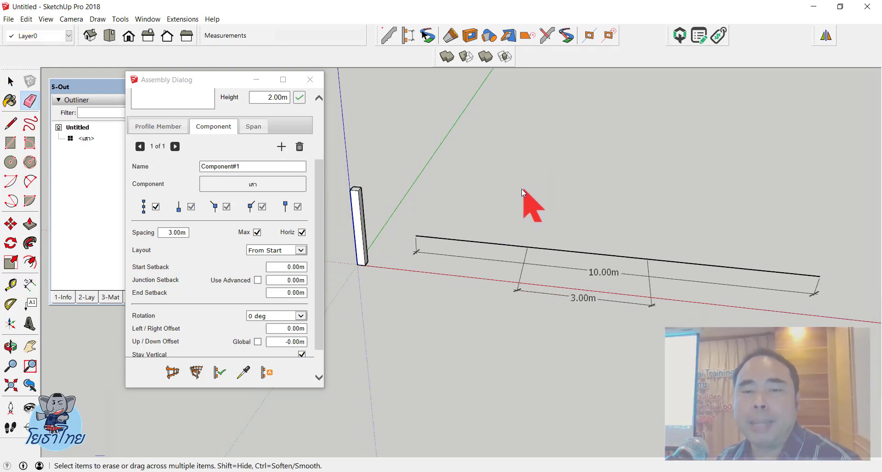
{"action": "left_click", "coordinate": [523, 278]}
{"action": "key", "text": "space"}
{"action": "middle_click_drag", "start_coordinate": [576, 276], "coordinate": [434, 297]}
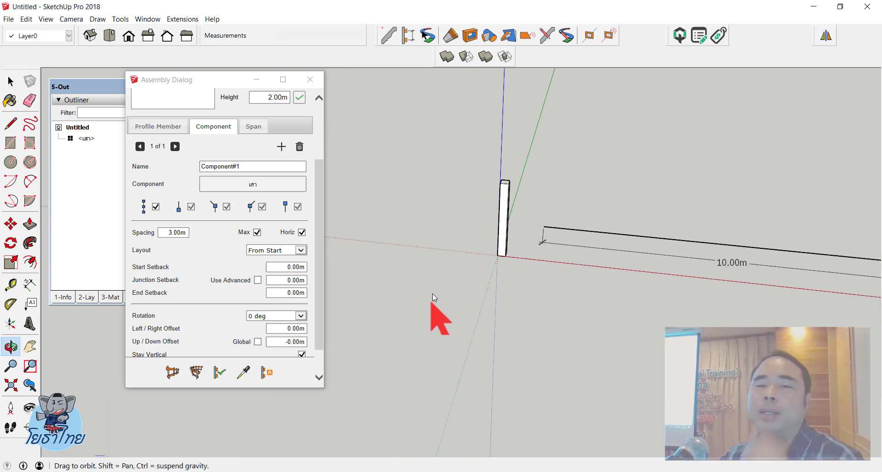
Copy the remaining post 2.5 m along the red axis
{"action": "scroll", "coordinate": [522, 220], "scroll_direction": "up", "scroll_amount": 3}
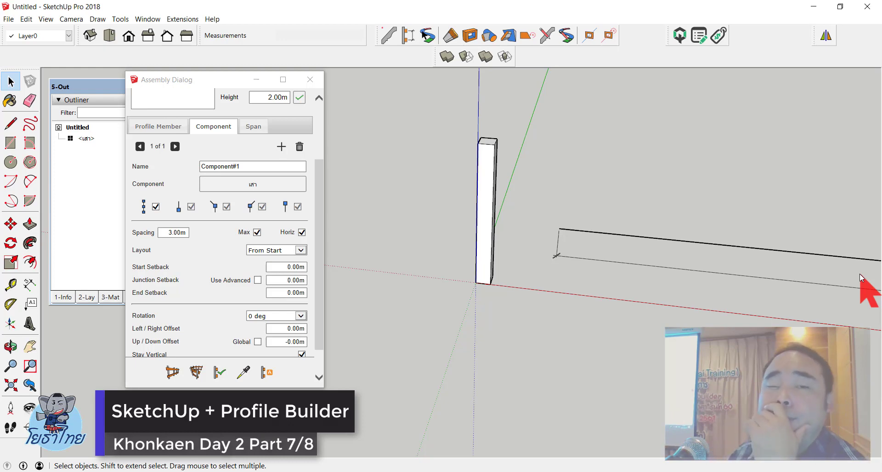
{"action": "left_click", "coordinate": [486, 166]}
{"action": "scroll", "coordinate": [512, 286], "scroll_direction": "up", "scroll_amount": 2}
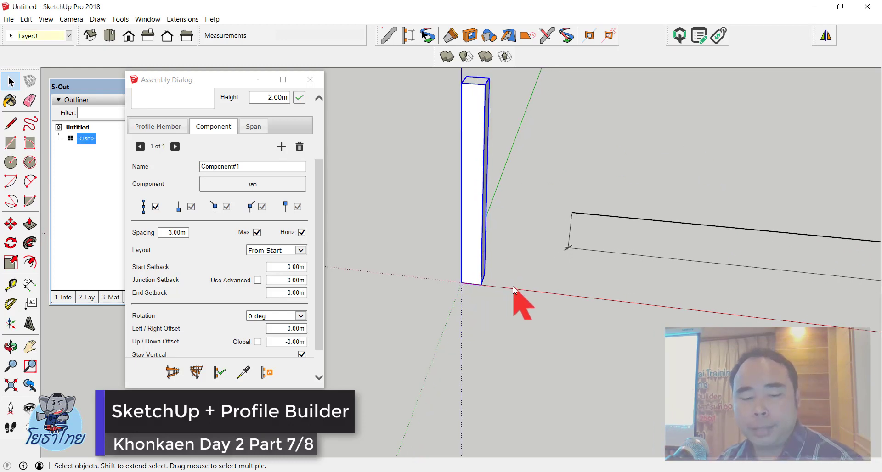
{"action": "key", "text": "m"}
{"action": "left_click", "coordinate": [464, 285]}
{"action": "key", "text": "ctrl"}
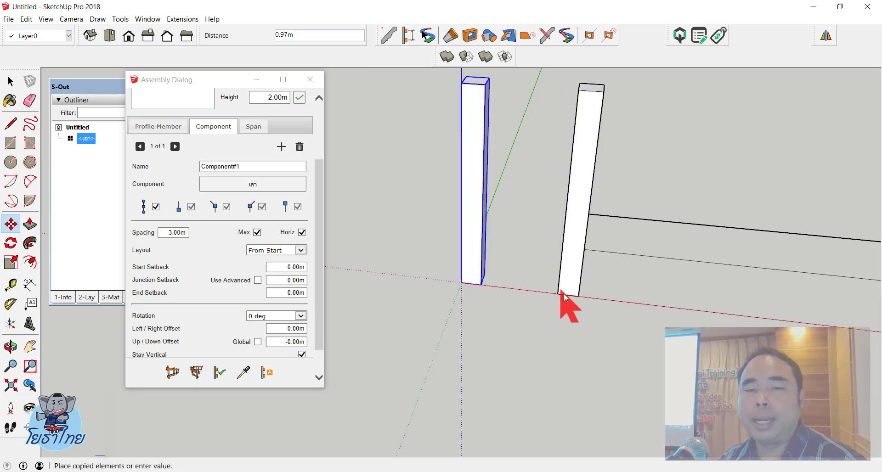
{"action": "type", "text": "2.5"}
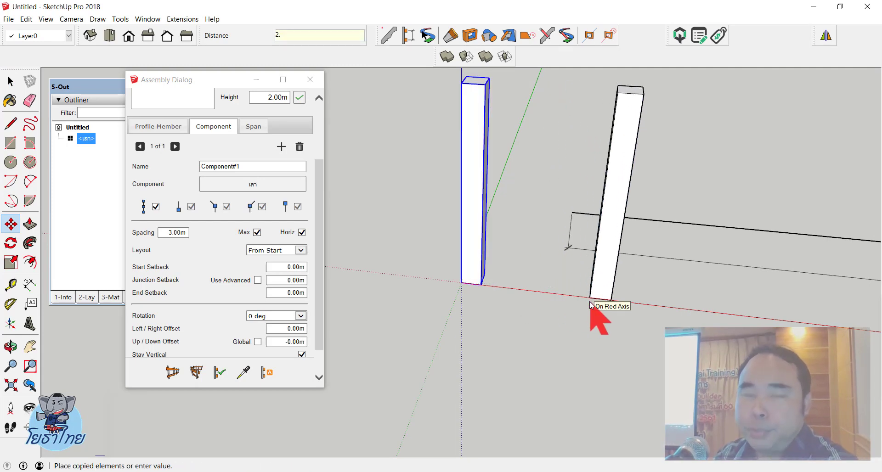
{"action": "key", "text": "Return"}
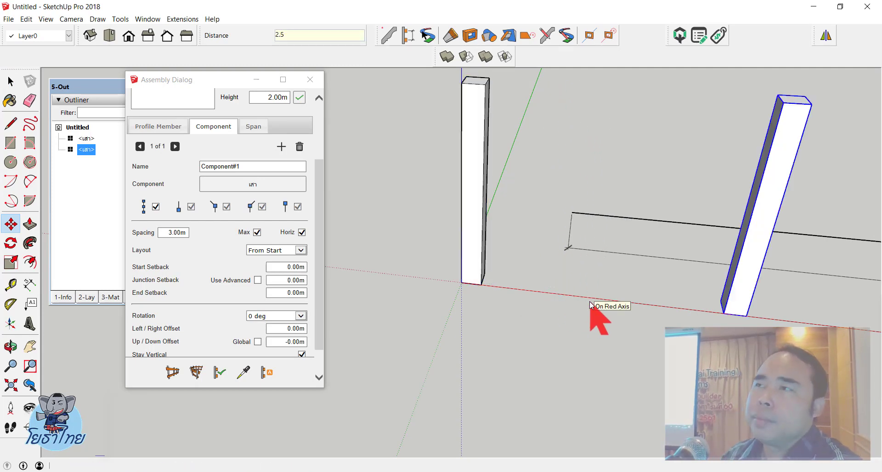
Multiply the copy by *2 to add a third post another 2.5 m on
{"action": "scroll", "coordinate": [471, 317], "scroll_direction": "down", "scroll_amount": 1}
{"action": "scroll", "coordinate": [658, 302], "scroll_direction": "down", "scroll_amount": 2}
{"action": "scroll", "coordinate": [658, 303], "scroll_direction": "down", "scroll_amount": 1}
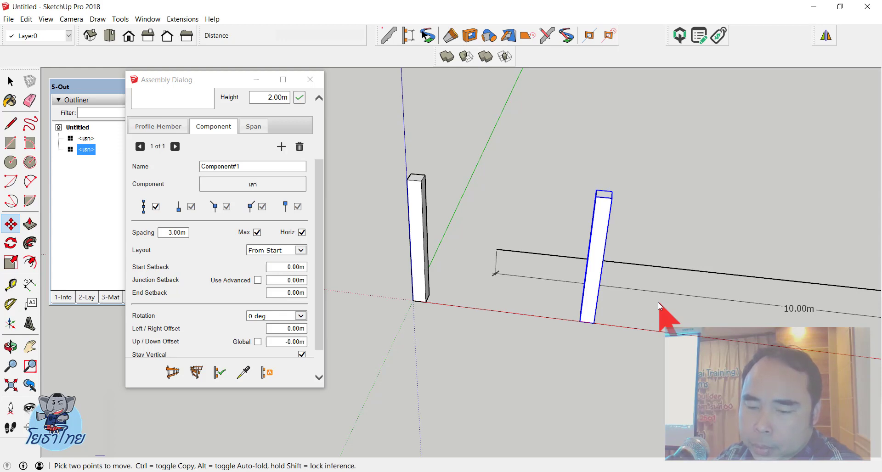
{"action": "type", "text": "*2"}
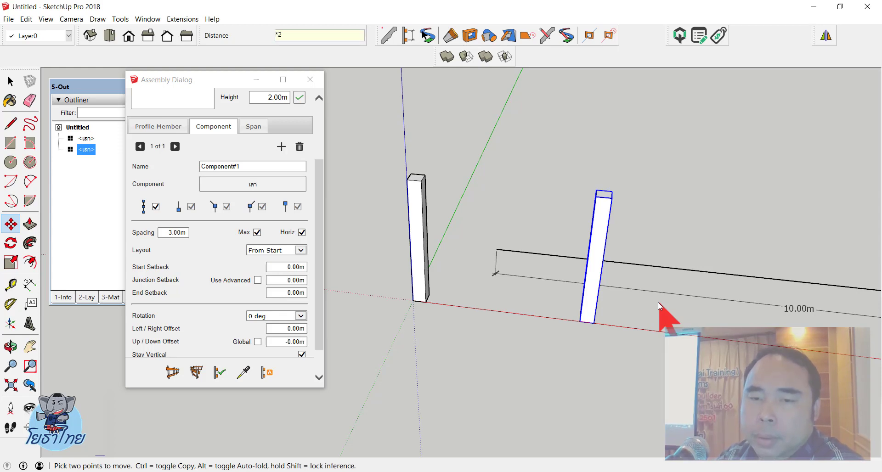
{"action": "key", "text": "Return"}
{"action": "scroll", "coordinate": [550, 228], "scroll_direction": "down", "scroll_amount": 1}
{"action": "scroll", "coordinate": [550, 227], "scroll_direction": "down", "scroll_amount": 2}
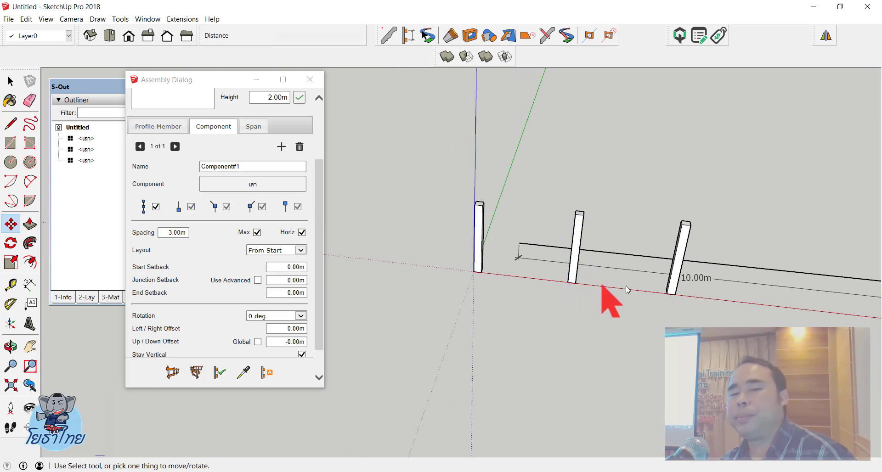
{"action": "key", "text": "space"}
{"action": "scroll", "coordinate": [626, 286], "scroll_direction": "up", "scroll_amount": 2}
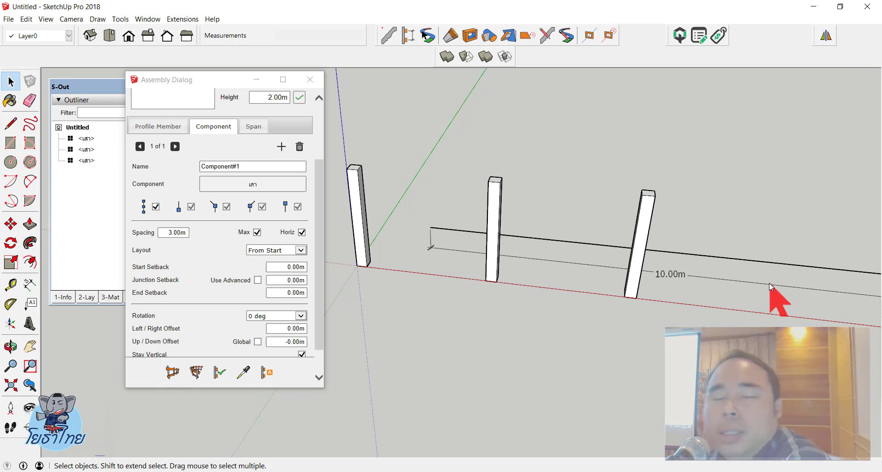
Orbit and zoom in toward the first two posts at the line's start
{"action": "mouse_move", "coordinate": [617, 199]}
{"action": "middle_mouse_down"}
{"action": "mouse_move", "coordinate": [461, 176]}
{"action": "mouse_move", "coordinate": [557, 232]}
{"action": "middle_mouse_up"}
{"action": "scroll", "coordinate": [473, 226], "scroll_direction": "up", "scroll_amount": 2}
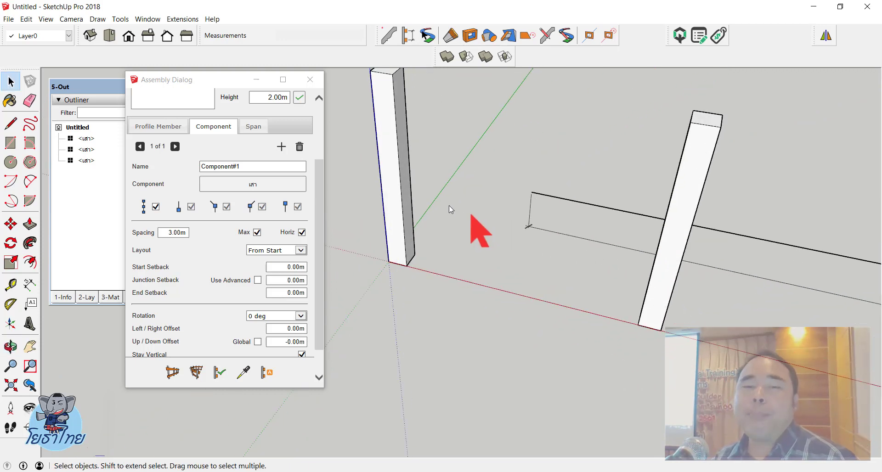
{"action": "scroll", "coordinate": [447, 266], "scroll_direction": "up", "scroll_amount": 2}
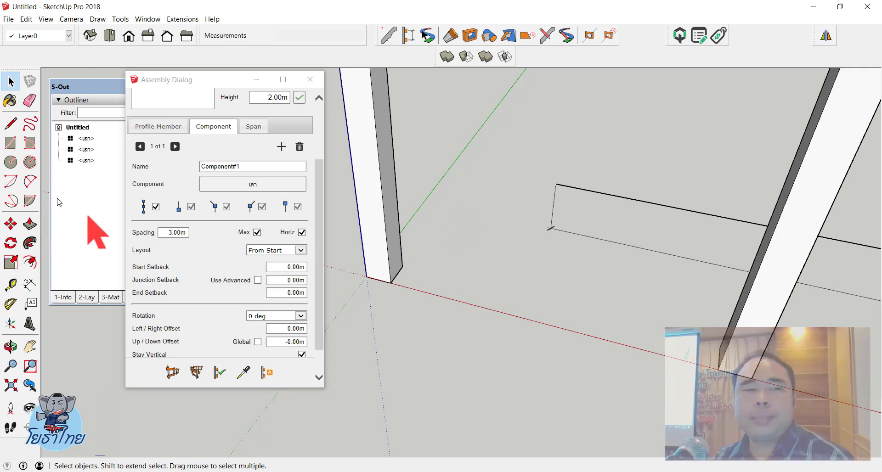
Draw a 0.1 m × 1 m ground rectangle from beside the first post to the line's endpoint
{"action": "left_click", "coordinate": [10, 143]}
{"action": "left_click", "coordinate": [439, 240]}
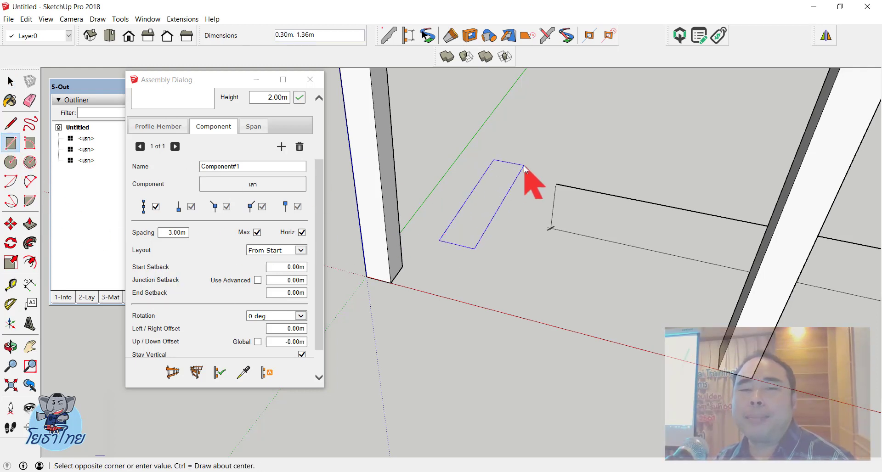
{"action": "left_click", "coordinate": [524, 164]}
{"action": "type", "text": ".1,1"}
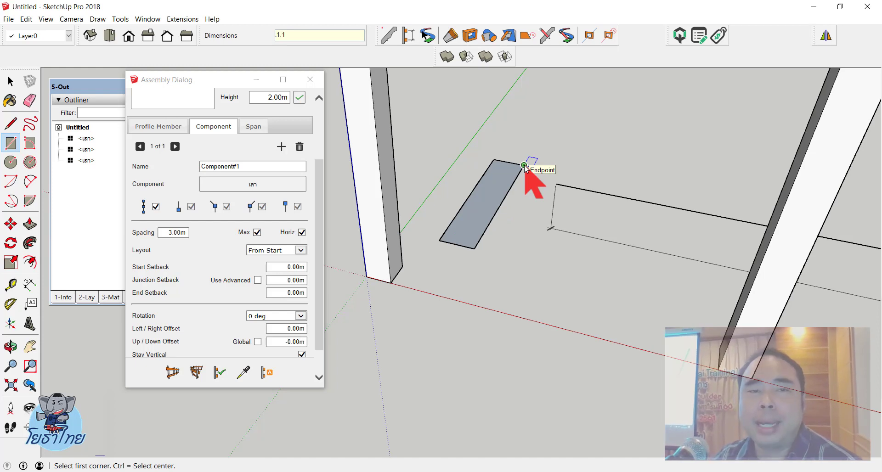
{"action": "key", "text": "Return"}
{"action": "key", "text": "space"}
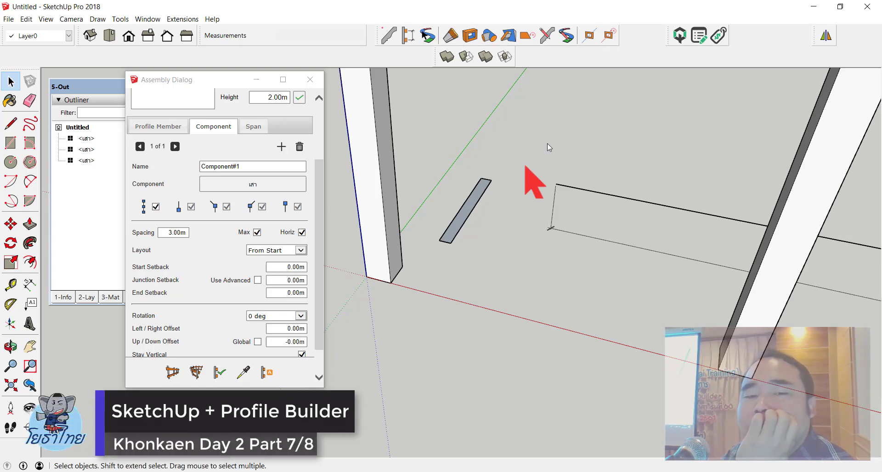
Open the Profile Builder profile settings and box-select the thin rectangle
{"action": "mouse_move", "coordinate": [525, 165]}
{"action": "middle_mouse_down"}
{"action": "mouse_move", "coordinate": [475, 209]}
{"action": "mouse_move", "coordinate": [440, 189]}
{"action": "middle_mouse_up"}
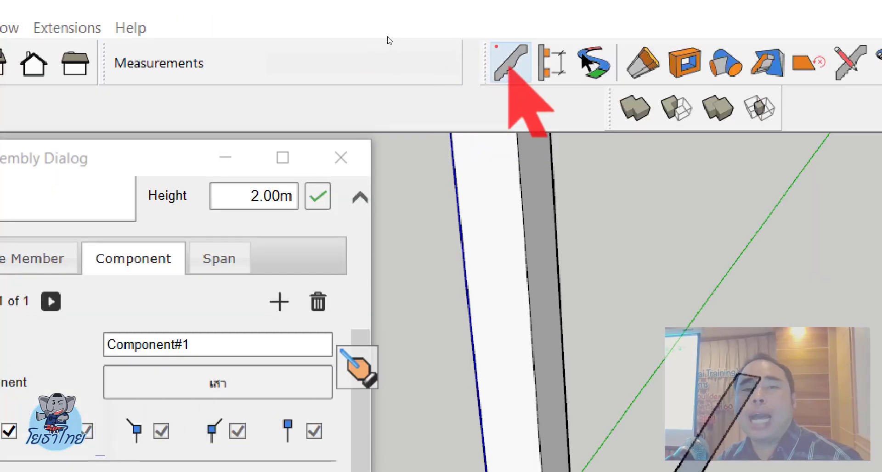
{"action": "left_click", "coordinate": [388, 37]}
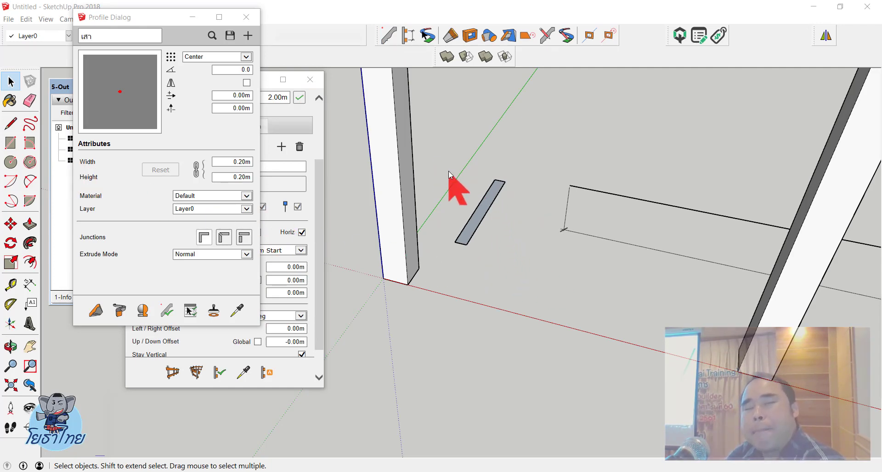
{"action": "left_click_drag", "start_coordinate": [441, 147], "coordinate": [537, 292]}
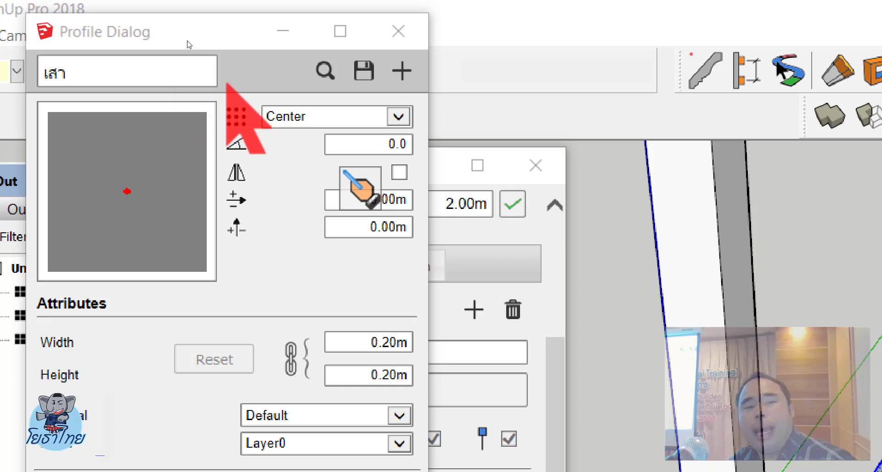
Create a new profile named ผนัง, 0.10m wide and 1.00m tall
{"action": "left_click", "coordinate": [248, 36]}
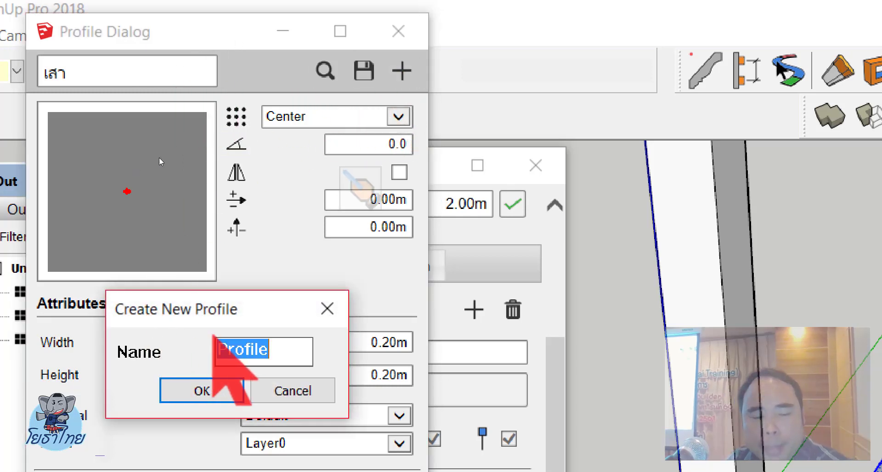
{"action": "key", "text": "BackSpace"}
{"action": "type", "text": "zoy"}
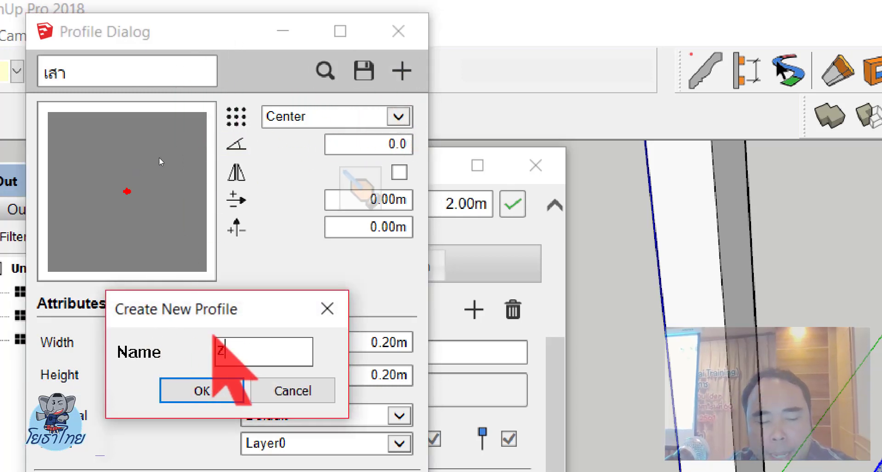
{"action": "key", "text": "BackSpace"}
{"action": "type", "text": "ผนัง"}
{"action": "key", "text": "Return"}
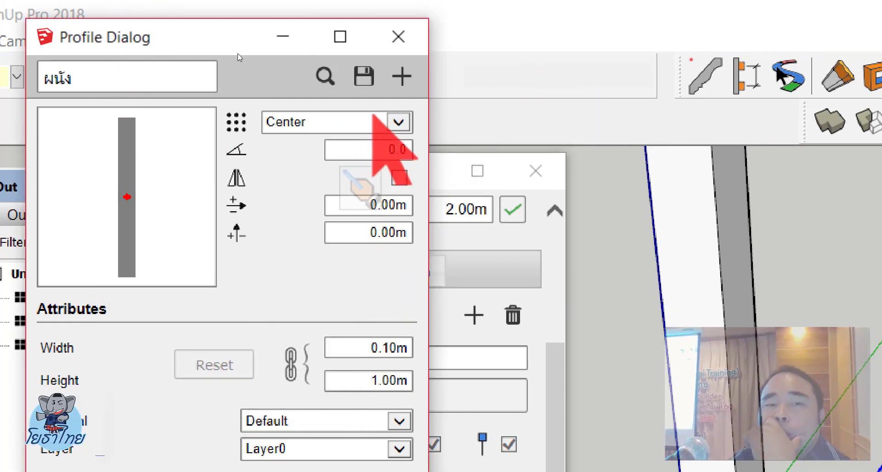
{"action": "left_click", "coordinate": [399, 122]}
Change the ผนัง profile's alignment from Center to Bottom-Left
{"action": "left_click", "coordinate": [287, 153]}
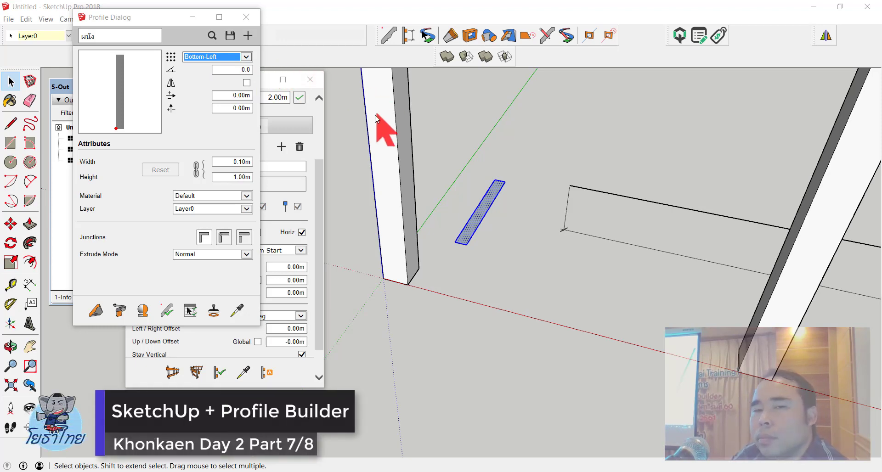
{"action": "scroll", "coordinate": [379, 120], "scroll_direction": "down", "scroll_amount": 3}
{"action": "scroll", "coordinate": [386, 126], "scroll_direction": "down", "scroll_amount": 3}
{"action": "scroll", "coordinate": [388, 115], "scroll_direction": "up", "scroll_amount": 3}
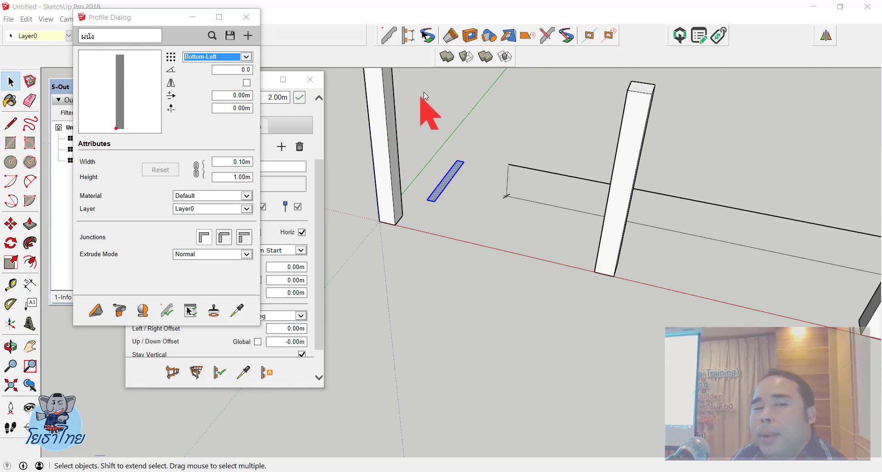
Start a wall with the ผนัง profile, then re-anchor it at Bottom-Right
{"action": "left_click", "coordinate": [95, 311]}
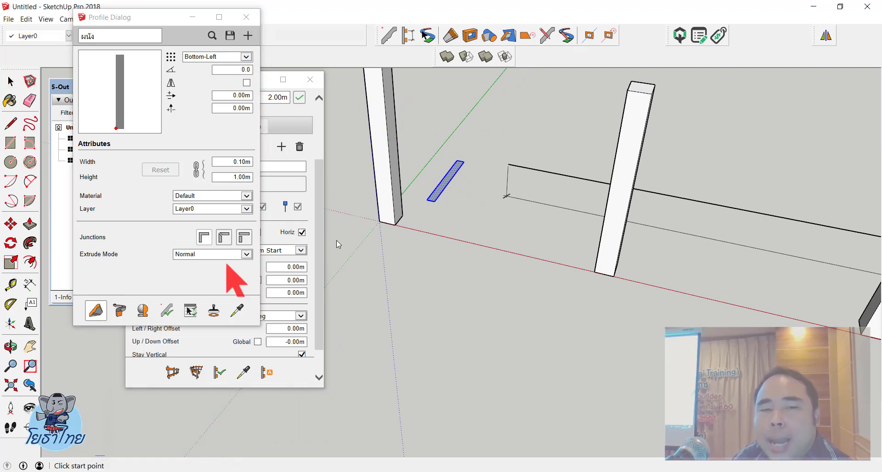
{"action": "left_click", "coordinate": [395, 225]}
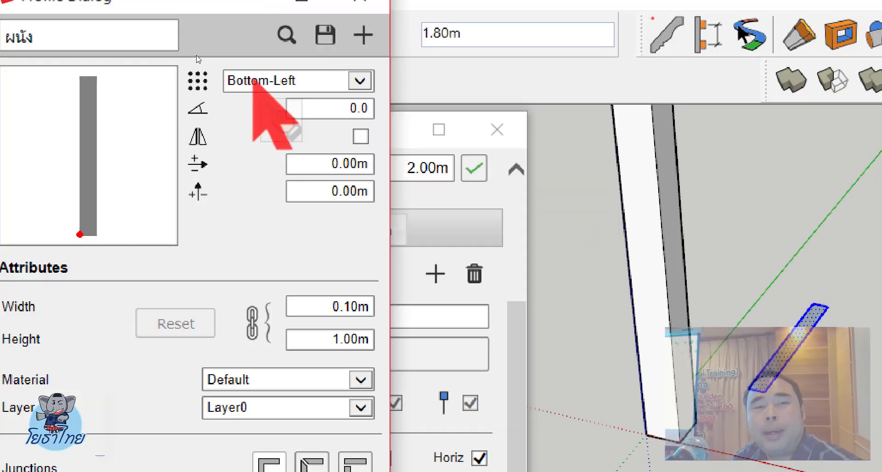
{"action": "left_click", "coordinate": [216, 56]}
{"action": "left_click", "coordinate": [268, 112]}
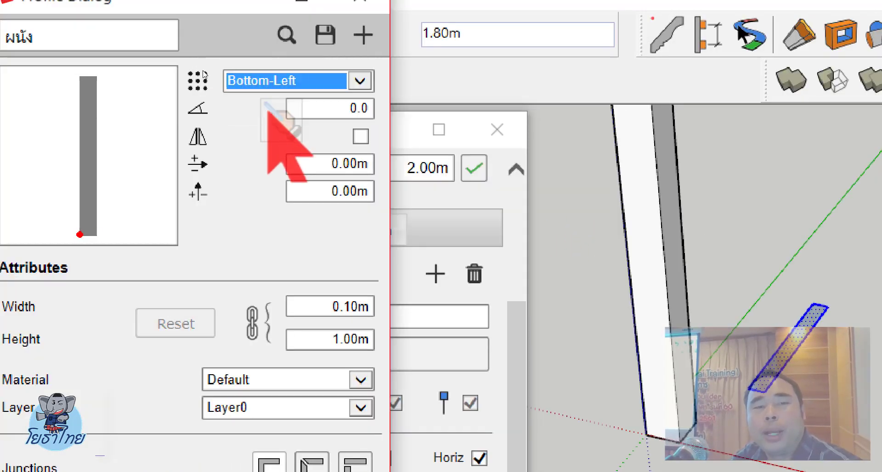
Draw the wall from the first post past the middle post, ending with a length of 10
{"action": "left_click", "coordinate": [97, 311]}
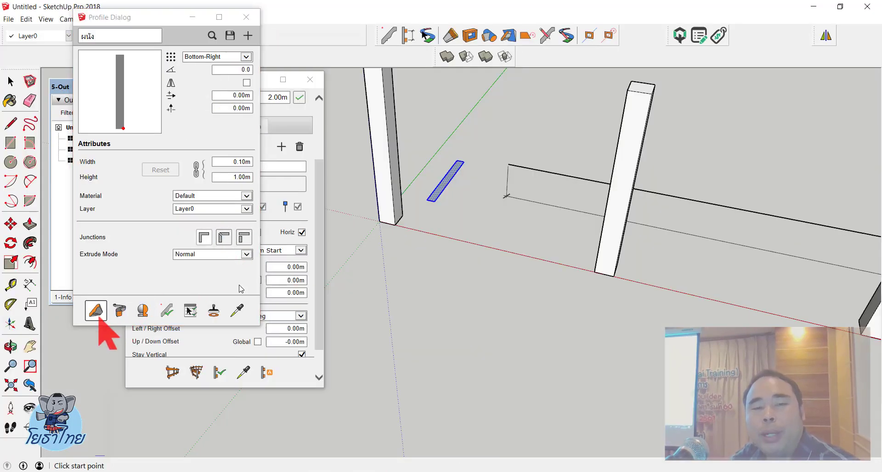
{"action": "left_click", "coordinate": [400, 225]}
{"action": "left_click", "coordinate": [592, 269]}
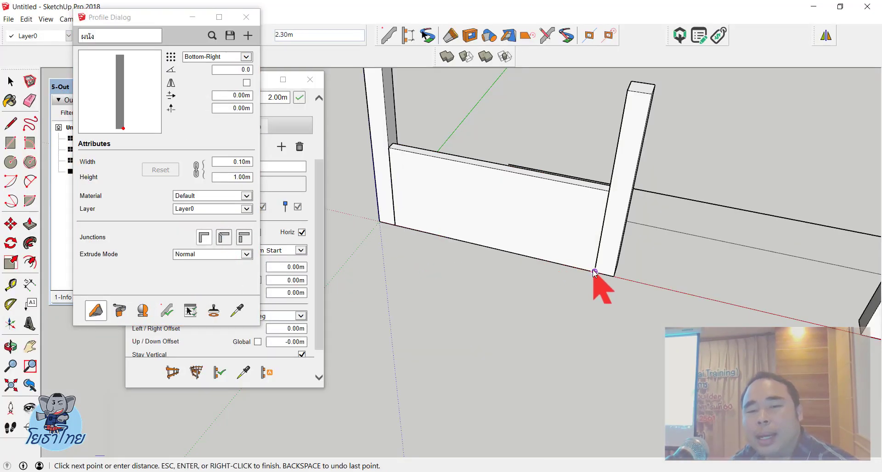
{"action": "left_click", "coordinate": [614, 276]}
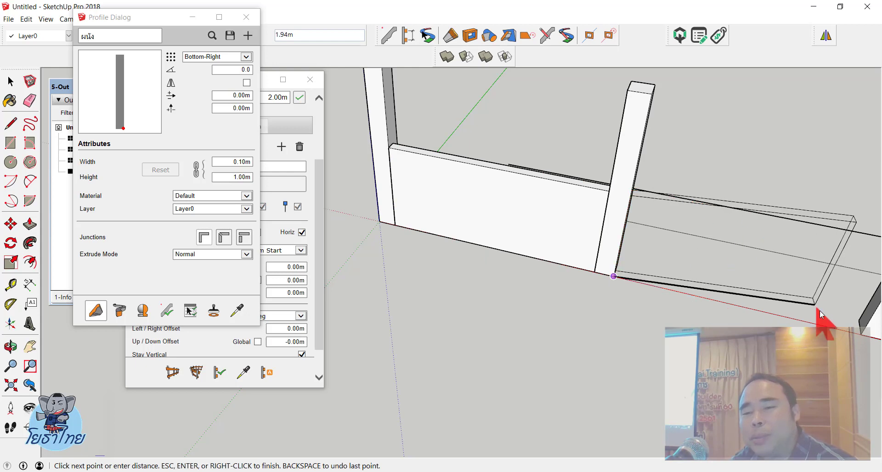
{"action": "type", "text": "10"}
{"action": "key", "text": "Return"}
{"action": "key", "text": "Escape"}
{"action": "scroll", "coordinate": [449, 191], "scroll_direction": "down", "scroll_amount": 5}
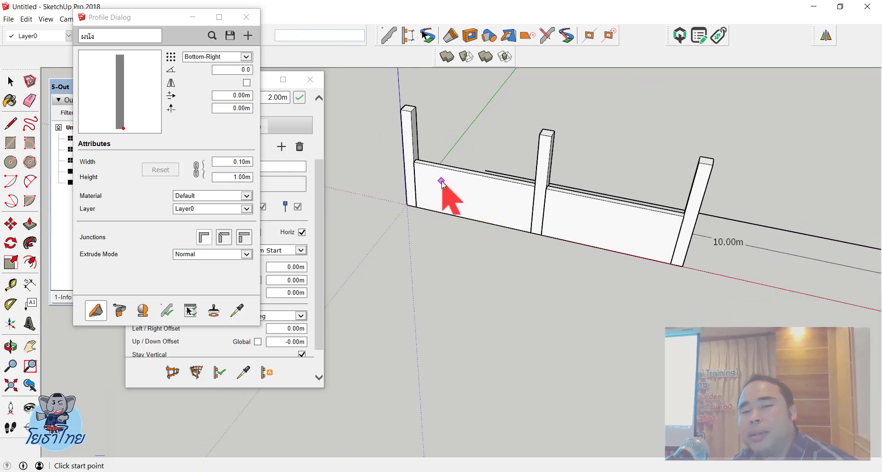
Orbit around the finished posts-and-wall fence to view it diagonally, end-on and side-on
{"action": "mouse_move", "coordinate": [441, 193]}
{"action": "middle_mouse_down"}
{"action": "mouse_move", "coordinate": [295, 202]}
{"action": "mouse_move", "coordinate": [473, 195]}
{"action": "mouse_move", "coordinate": [467, 246]}
{"action": "middle_mouse_up"}
{"action": "scroll", "coordinate": [472, 195], "scroll_direction": "up", "scroll_amount": 3}
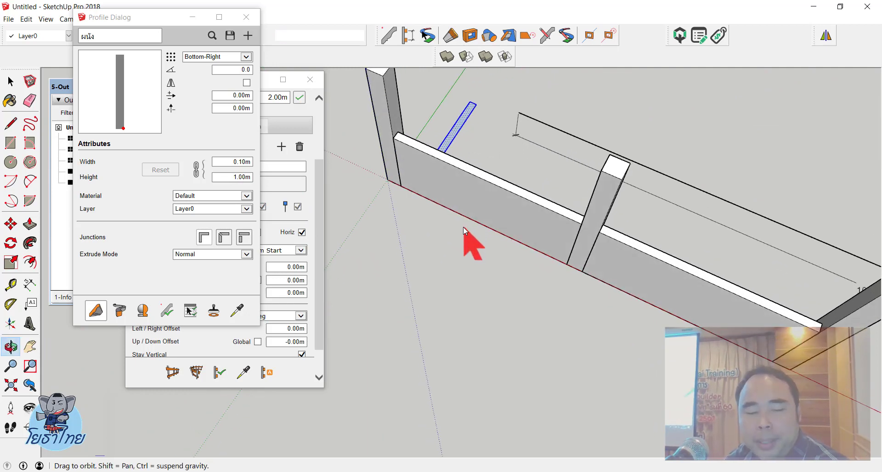
{"action": "key", "text": "e"}
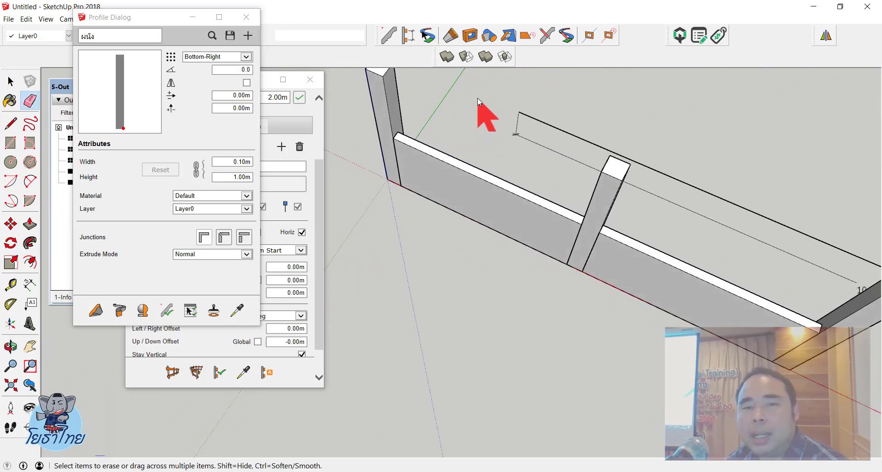
{"action": "mouse_move", "coordinate": [478, 98]}
{"action": "middle_mouse_down"}
{"action": "mouse_move", "coordinate": [331, 166]}
{"action": "mouse_move", "coordinate": [506, 153]}
{"action": "middle_mouse_up"}
{"action": "scroll", "coordinate": [544, 140], "scroll_direction": "down", "scroll_amount": 5}
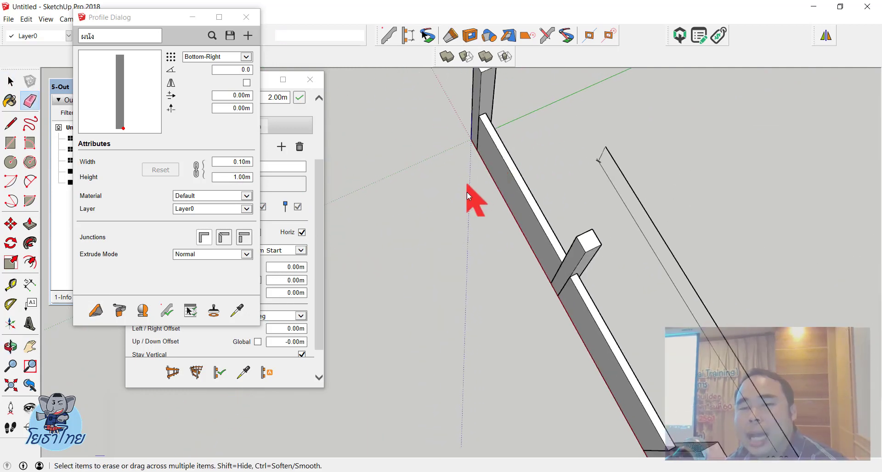
{"action": "mouse_move", "coordinate": [466, 192]}
{"action": "middle_mouse_down"}
{"action": "mouse_move", "coordinate": [642, 176]}
{"action": "mouse_move", "coordinate": [630, 161]}
{"action": "mouse_move", "coordinate": [450, 177]}
{"action": "mouse_move", "coordinate": [571, 134]}
{"action": "mouse_move", "coordinate": [581, 291]}
{"action": "mouse_move", "coordinate": [354, 226]}
{"action": "mouse_move", "coordinate": [493, 158]}
{"action": "mouse_move", "coordinate": [778, 51]}
{"action": "mouse_move", "coordinate": [536, 189]}
{"action": "mouse_move", "coordinate": [314, 207]}
{"action": "middle_mouse_up"}
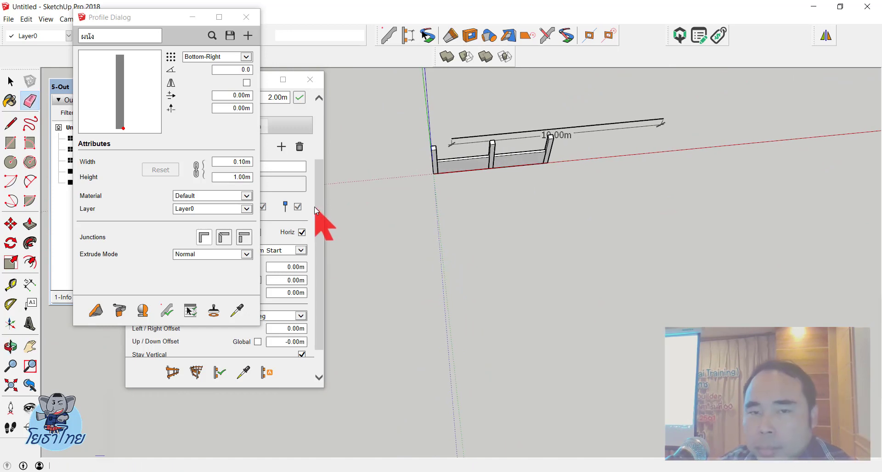
{"action": "mouse_move", "coordinate": [361, 187]}
{"action": "middle_mouse_down"}
{"action": "mouse_move", "coordinate": [561, 257]}
{"action": "mouse_move", "coordinate": [557, 304]}
{"action": "mouse_move", "coordinate": [768, 193]}
{"action": "mouse_move", "coordinate": [516, 400]}
{"action": "mouse_move", "coordinate": [664, 260]}
{"action": "middle_mouse_up"}
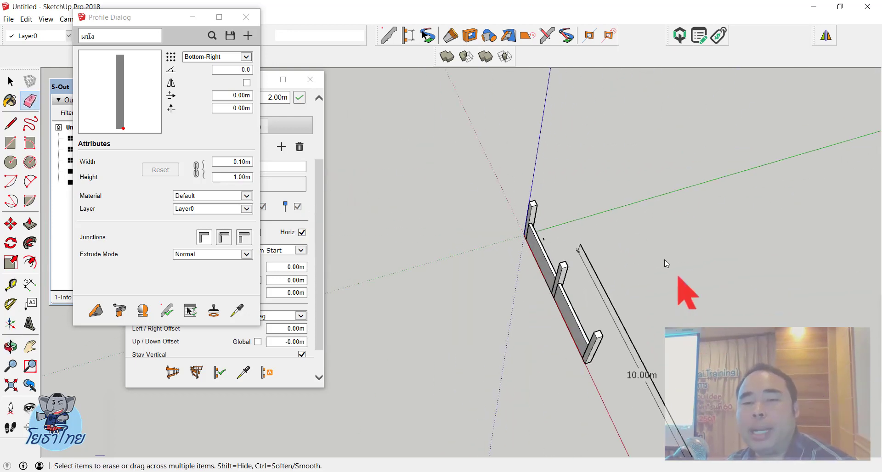
{"action": "scroll", "coordinate": [590, 255], "scroll_direction": "up", "scroll_amount": 2}
{"action": "key", "text": "space"}
{"action": "scroll", "coordinate": [595, 262], "scroll_direction": "up", "scroll_amount": 4}
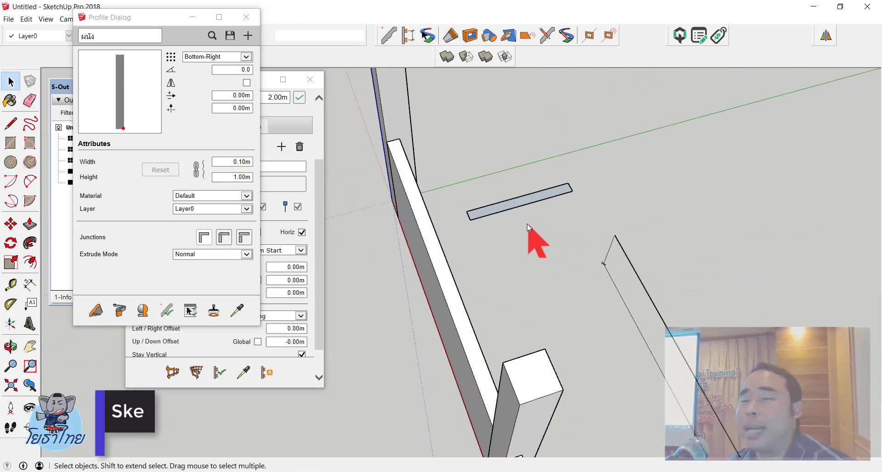
{"action": "mouse_move", "coordinate": [598, 270]}
{"action": "middle_mouse_down"}
{"action": "mouse_move", "coordinate": [435, 209]}
{"action": "mouse_move", "coordinate": [426, 298]}
{"action": "middle_mouse_up"}
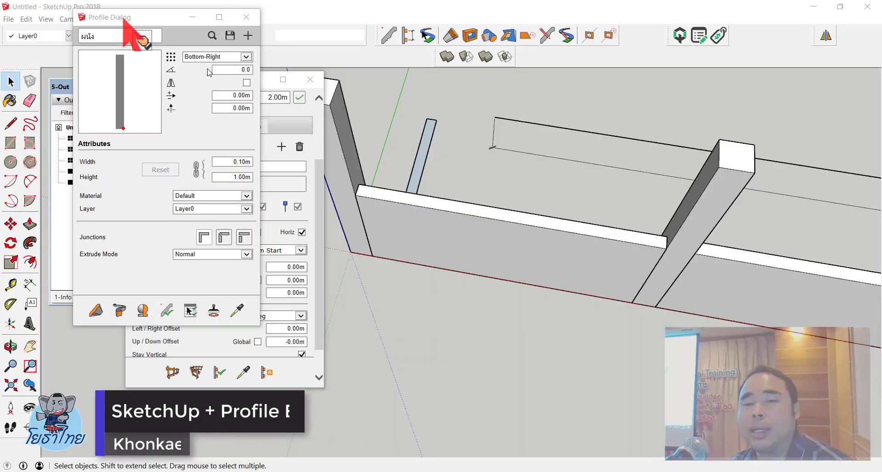
{"action": "middle_click_drag", "start_coordinate": [586, 224], "coordinate": [618, 237]}
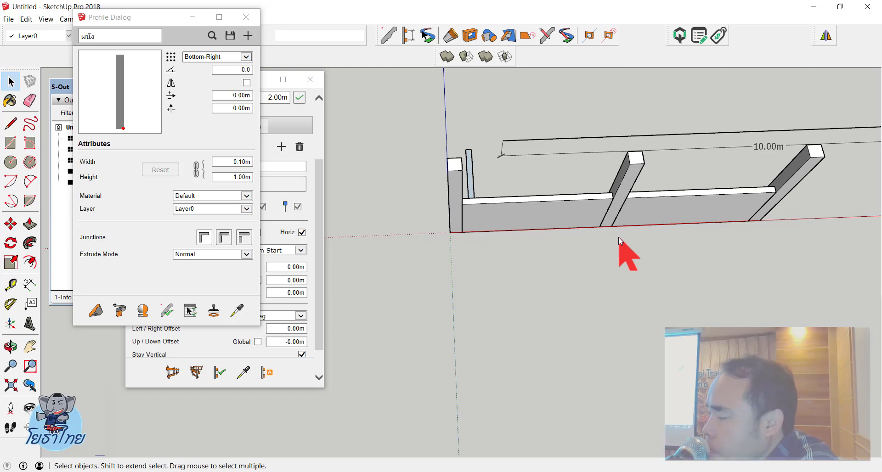
{"action": "mouse_move", "coordinate": [620, 129]}
{"action": "middle_mouse_down"}
{"action": "mouse_move", "coordinate": [719, 171]}
{"action": "mouse_move", "coordinate": [452, 165]}
{"action": "mouse_move", "coordinate": [458, 200]}
{"action": "mouse_move", "coordinate": [669, 227]}
{"action": "mouse_move", "coordinate": [694, 173]}
{"action": "mouse_move", "coordinate": [633, 157]}
{"action": "mouse_move", "coordinate": [591, 86]}
{"action": "mouse_move", "coordinate": [512, 202]}
{"action": "mouse_move", "coordinate": [536, 248]}
{"action": "middle_mouse_up"}
Window-select the three posts and the wall panels together
{"action": "key", "text": "space"}
{"action": "mouse_move", "coordinate": [533, 253]}
{"action": "left_mouse_down"}
{"action": "mouse_move", "coordinate": [592, 99]}
{"action": "mouse_move", "coordinate": [634, 69]}
{"action": "left_mouse_up"}
{"action": "mouse_move", "coordinate": [634, 69]}
{"action": "middle_mouse_down"}
{"action": "mouse_move", "coordinate": [627, 187]}
{"action": "mouse_move", "coordinate": [469, 360]}
{"action": "mouse_move", "coordinate": [331, 327]}
{"action": "mouse_move", "coordinate": [502, 275]}
{"action": "mouse_move", "coordinate": [689, 292]}
{"action": "mouse_move", "coordinate": [606, 350]}
{"action": "mouse_move", "coordinate": [665, 332]}
{"action": "middle_mouse_up"}
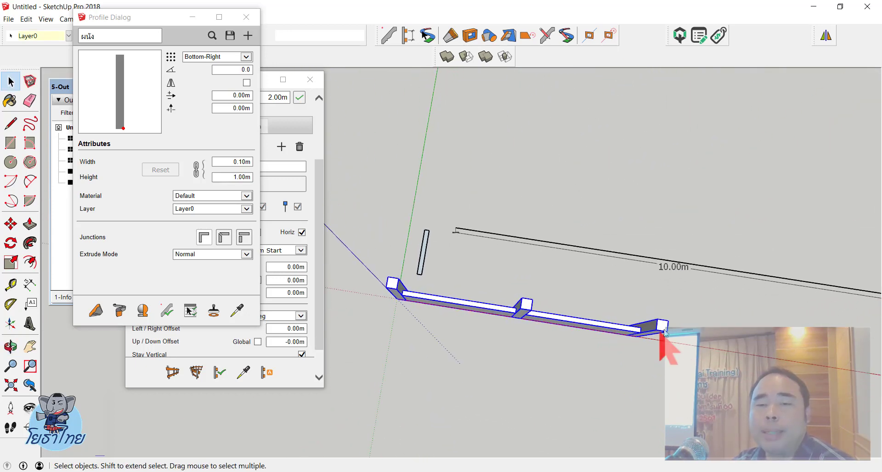
Select the whole fence and start a new assembly from it, declining to save the current one
{"action": "left_click", "coordinate": [581, 338]}
{"action": "left_click_drag", "start_coordinate": [376, 289], "coordinate": [375, 287]}
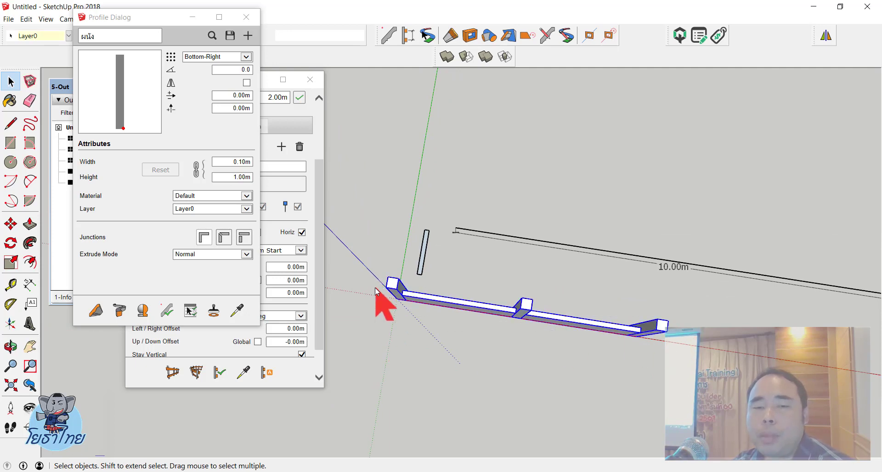
{"action": "mouse_move", "coordinate": [375, 288]}
{"action": "middle_mouse_down"}
{"action": "mouse_move", "coordinate": [517, 265]}
{"action": "mouse_move", "coordinate": [340, 324]}
{"action": "middle_mouse_up"}
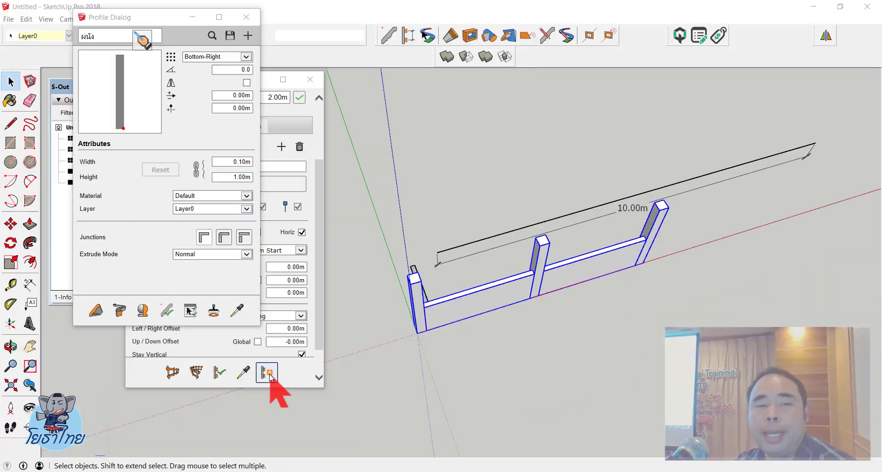
{"action": "left_click", "coordinate": [267, 373]}
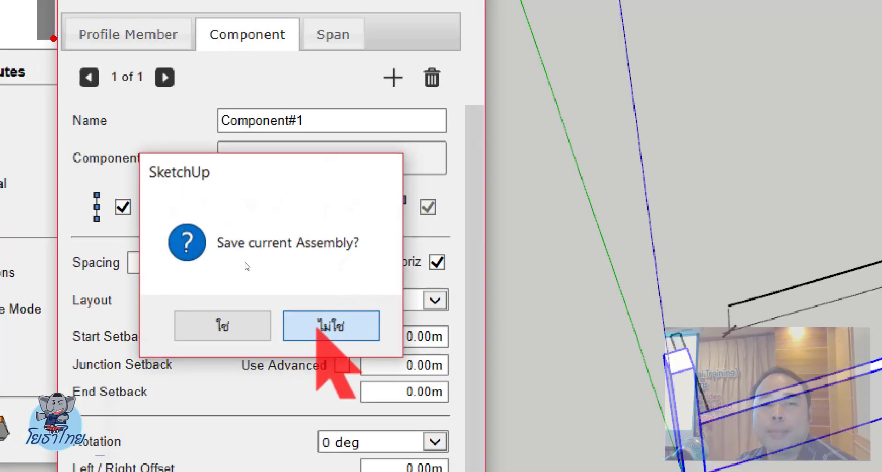
{"action": "left_click", "coordinate": [237, 261]}
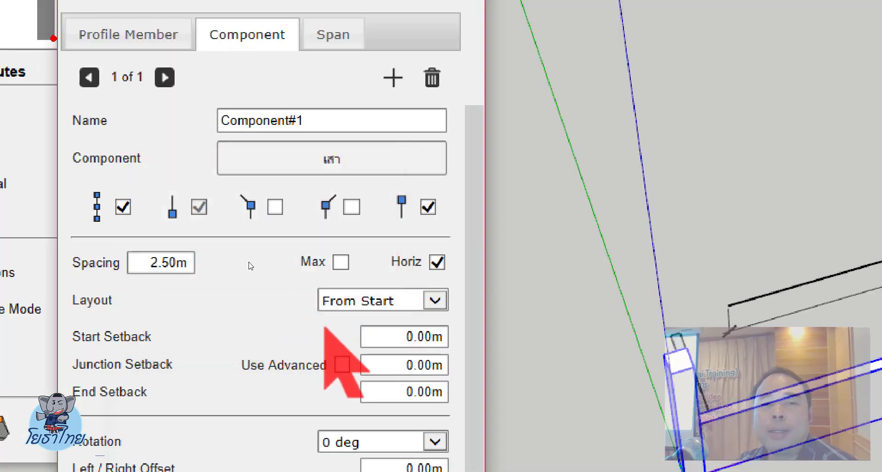
Select the 10.00m line and build the fence assembly along it
{"action": "scroll", "coordinate": [169, 151], "scroll_direction": "up", "scroll_amount": 2}
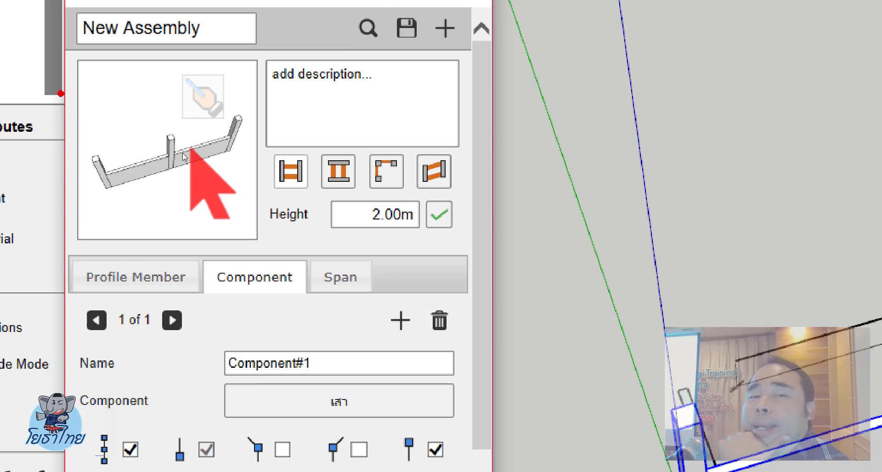
{"action": "scroll", "coordinate": [184, 156], "scroll_direction": "down", "scroll_amount": 2}
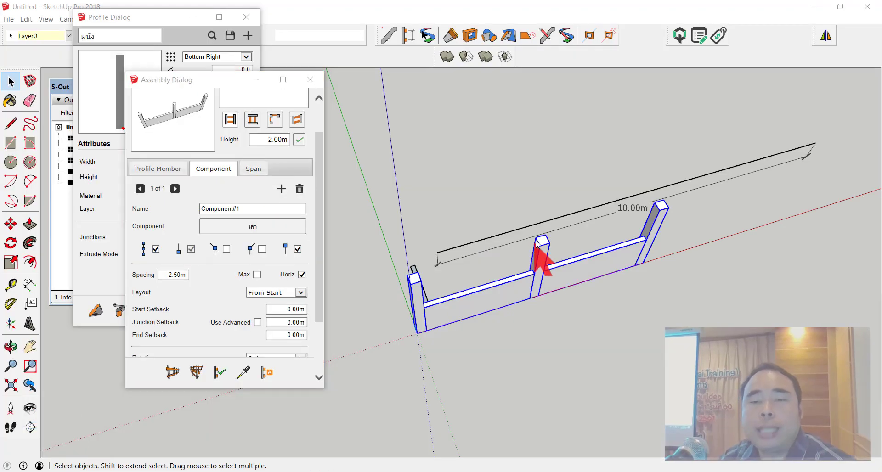
{"action": "scroll", "coordinate": [541, 239], "scroll_direction": "up", "scroll_amount": 2}
{"action": "left_click_drag", "start_coordinate": [585, 215], "coordinate": [522, 172]}
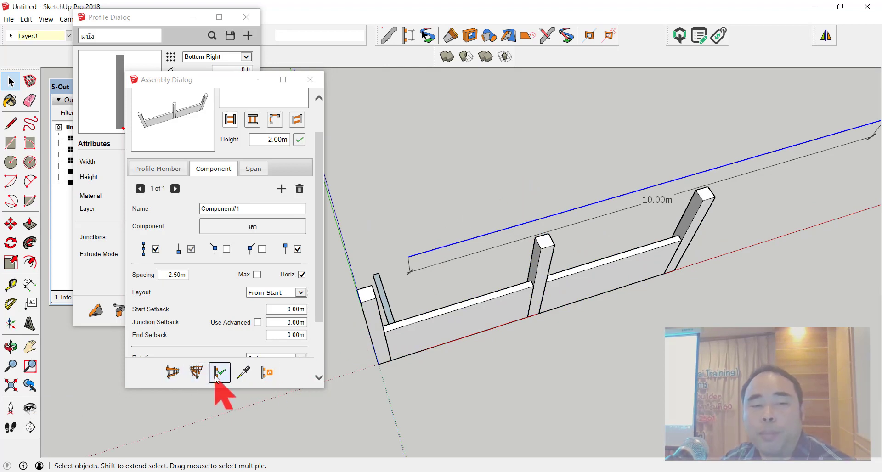
{"action": "left_click", "coordinate": [197, 372]}
Orbit closer to inspect the new five-post fence, then clear the selection
{"action": "mouse_move", "coordinate": [552, 238]}
{"action": "middle_mouse_down"}
{"action": "mouse_move", "coordinate": [459, 170]}
{"action": "mouse_move", "coordinate": [681, 195]}
{"action": "middle_mouse_up"}
{"action": "left_click", "coordinate": [639, 220]}
{"action": "scroll", "coordinate": [636, 224], "scroll_direction": "down", "scroll_amount": 3}
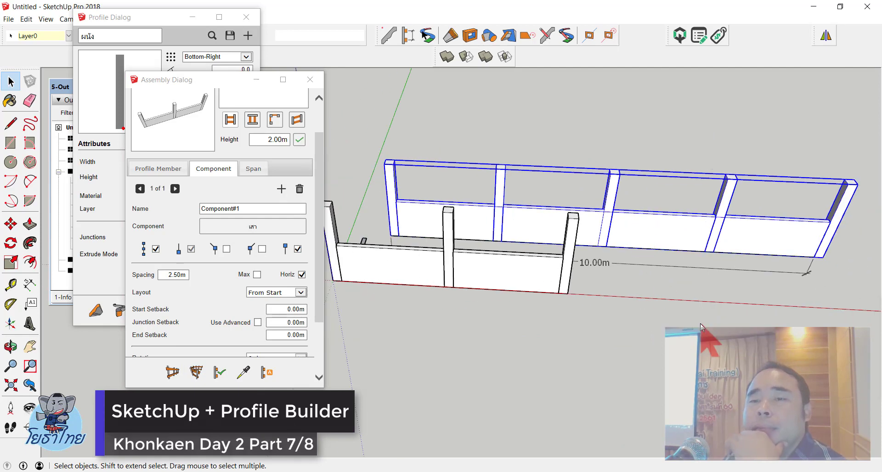
{"action": "left_click", "coordinate": [700, 324]}
{"action": "middle_click_drag", "start_coordinate": [700, 324], "coordinate": [741, 236]}
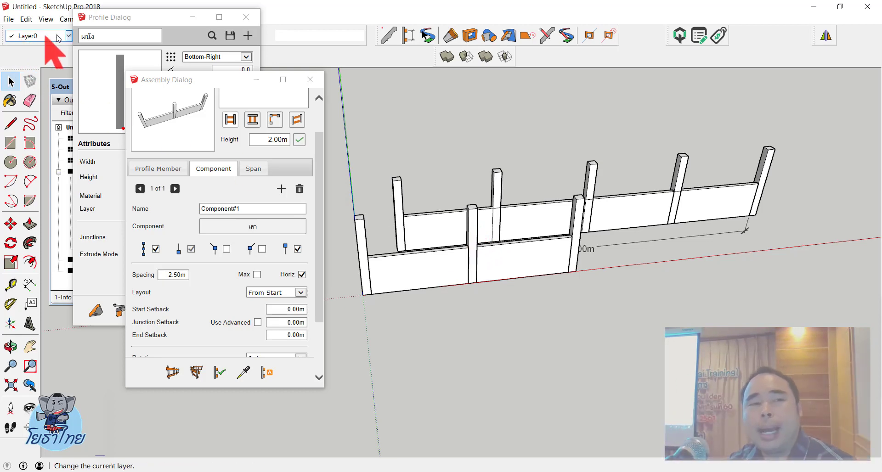
Close the assembly settings and browse to the Workshop PB3 folder in the Open dialog
{"action": "left_click", "coordinate": [310, 80]}
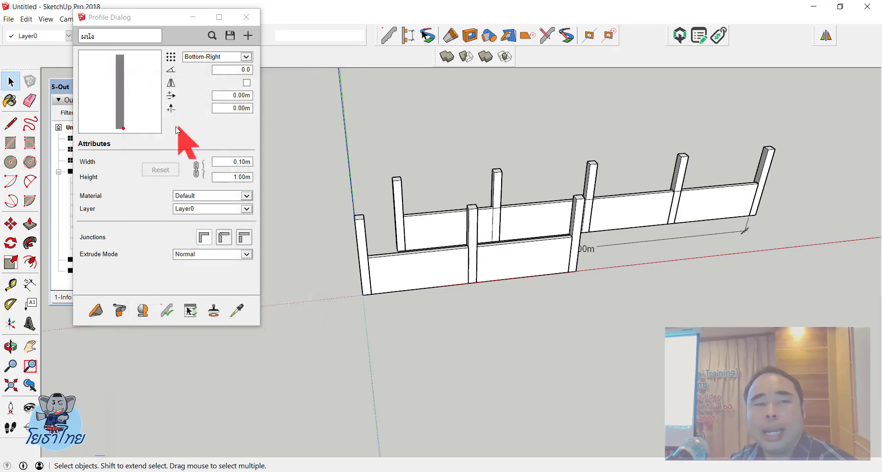
{"action": "left_click", "coordinate": [8, 19]}
{"action": "left_click", "coordinate": [342, 213]}
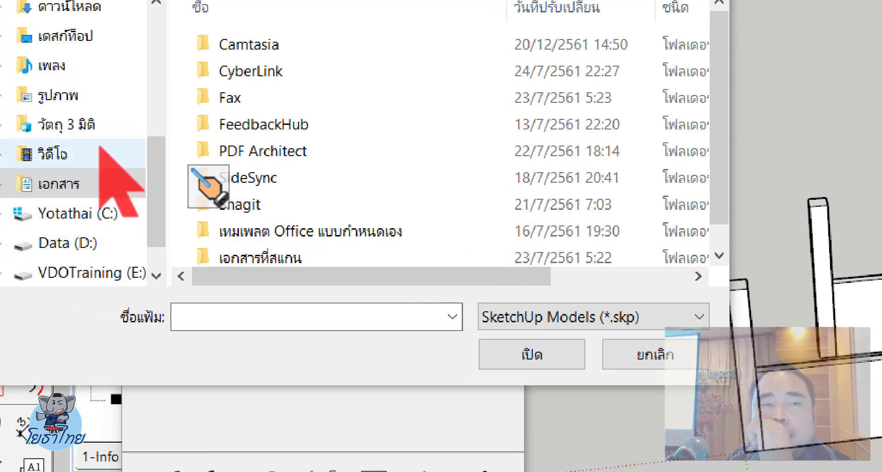
{"action": "scroll", "coordinate": [100, 147], "scroll_direction": "up", "scroll_amount": 3}
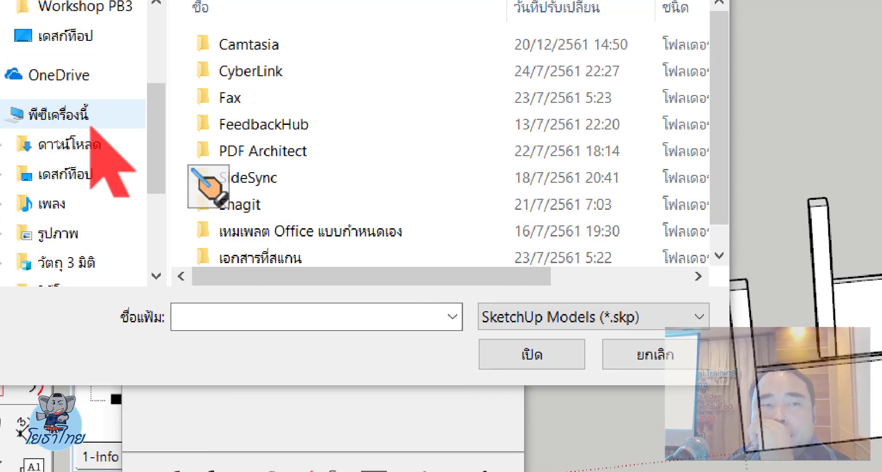
{"action": "scroll", "coordinate": [104, 121], "scroll_direction": "up", "scroll_amount": 2}
{"action": "left_click", "coordinate": [108, 99]}
Open the 'wall' model, answering the save prompt and declining to save the current assembly
{"action": "scroll", "coordinate": [205, 183], "scroll_direction": "down", "scroll_amount": 1}
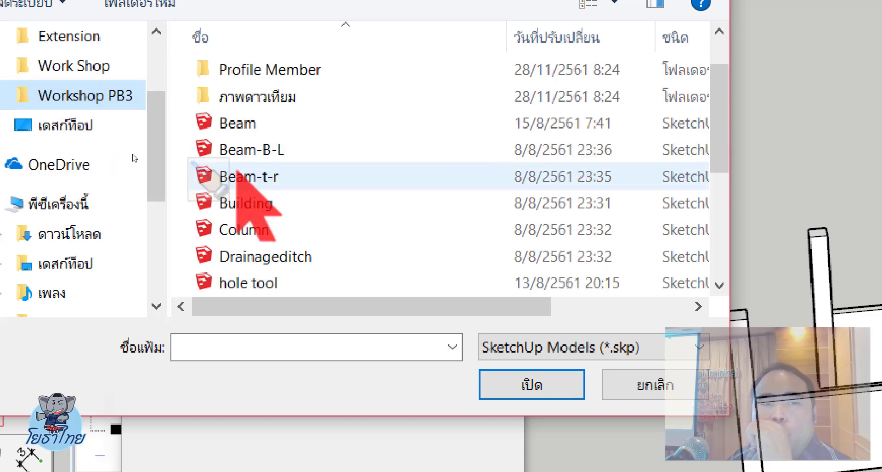
{"action": "scroll", "coordinate": [207, 193], "scroll_direction": "down", "scroll_amount": 3}
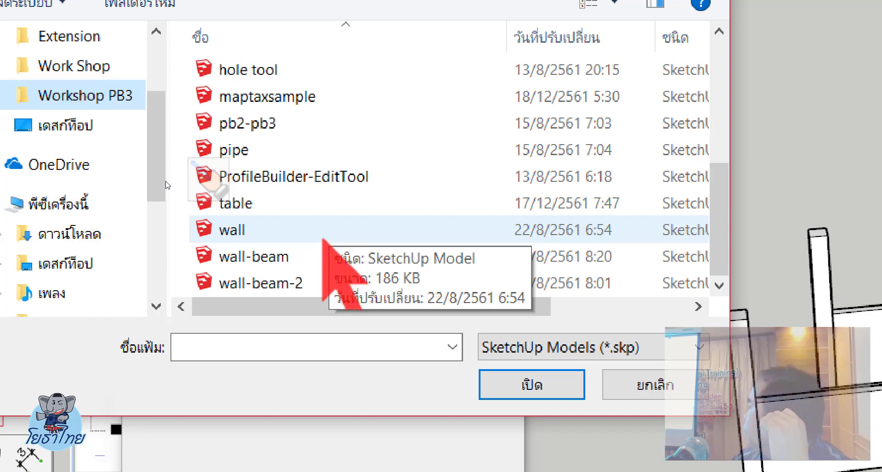
{"action": "double_click", "coordinate": [323, 239]}
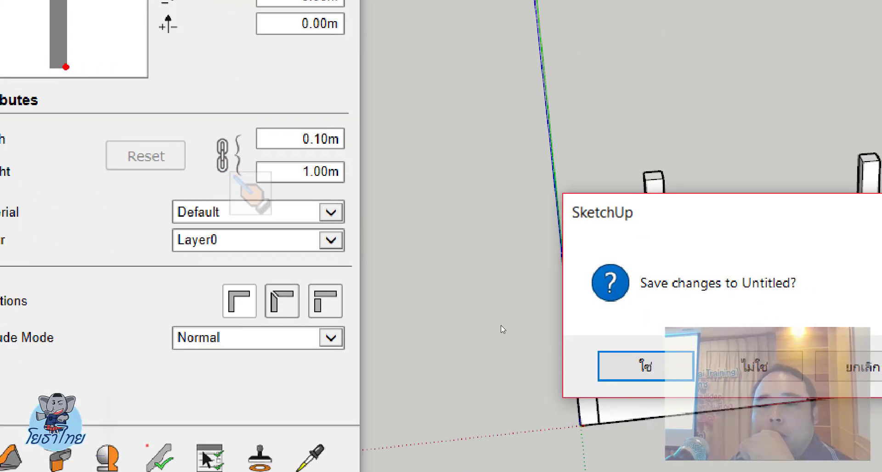
{"action": "left_click", "coordinate": [765, 365]}
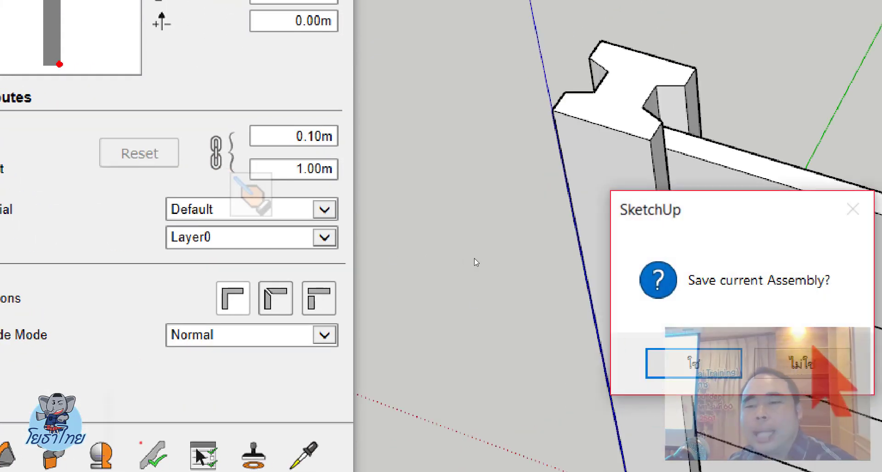
{"action": "left_click", "coordinate": [802, 363]}
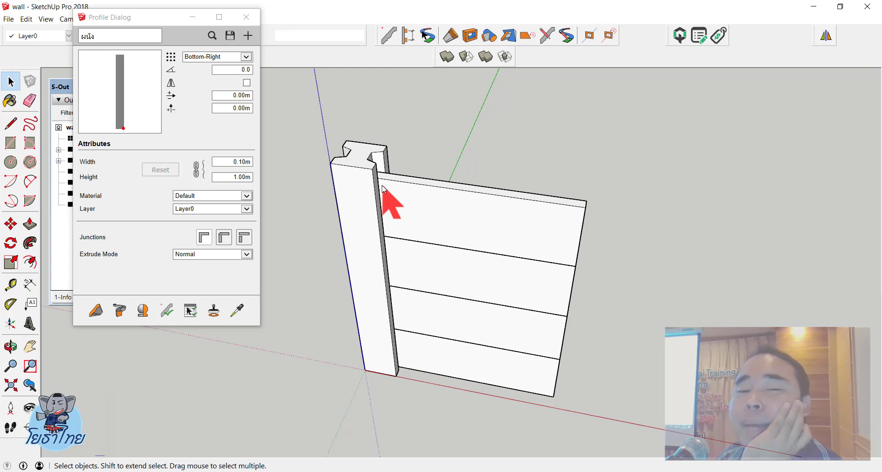
Close the Profile Dialog and deselect the wall so it and its Outliner list are visible
{"action": "left_click_drag", "start_coordinate": [310, 103], "coordinate": [679, 469]}
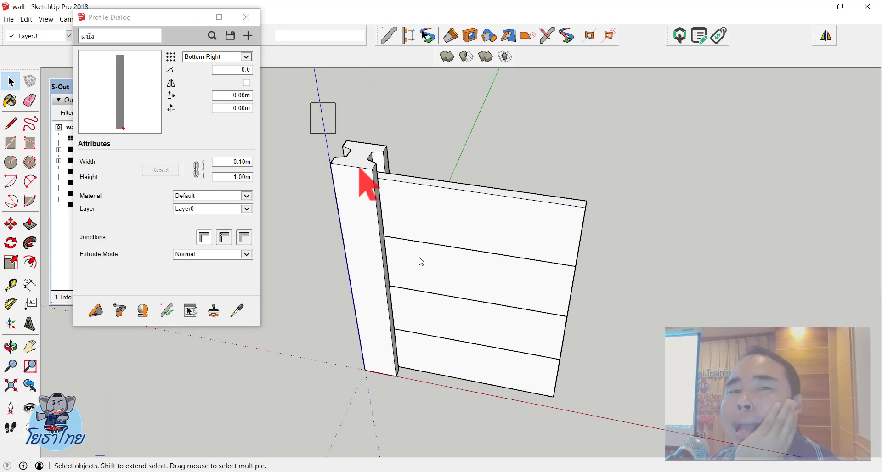
{"action": "left_click", "coordinate": [246, 17]}
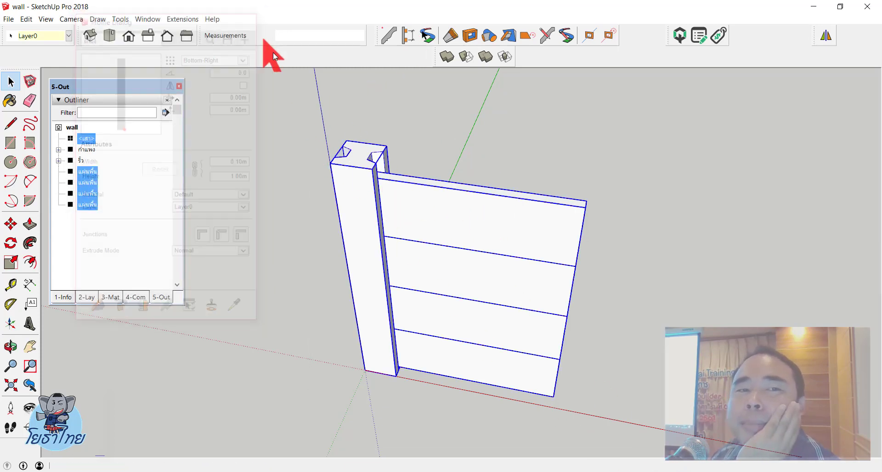
{"action": "left_click", "coordinate": [362, 119]}
{"action": "left_click_drag", "start_coordinate": [270, 106], "coordinate": [647, 441]}
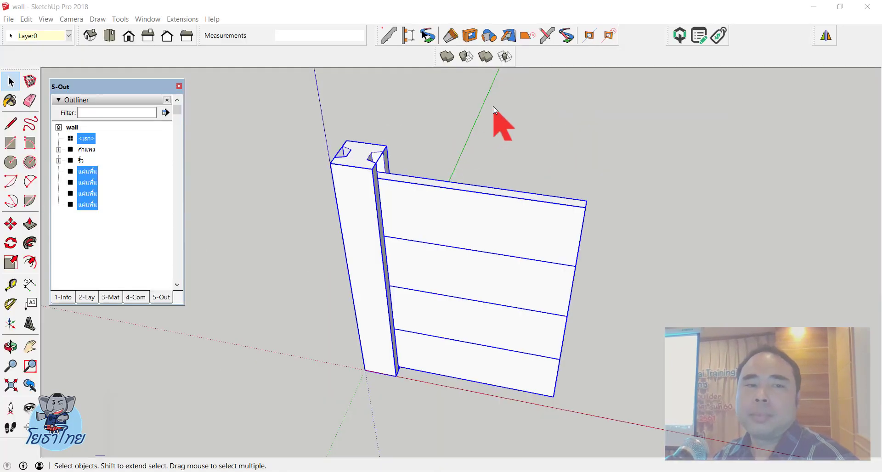
{"action": "left_click", "coordinate": [445, 82]}
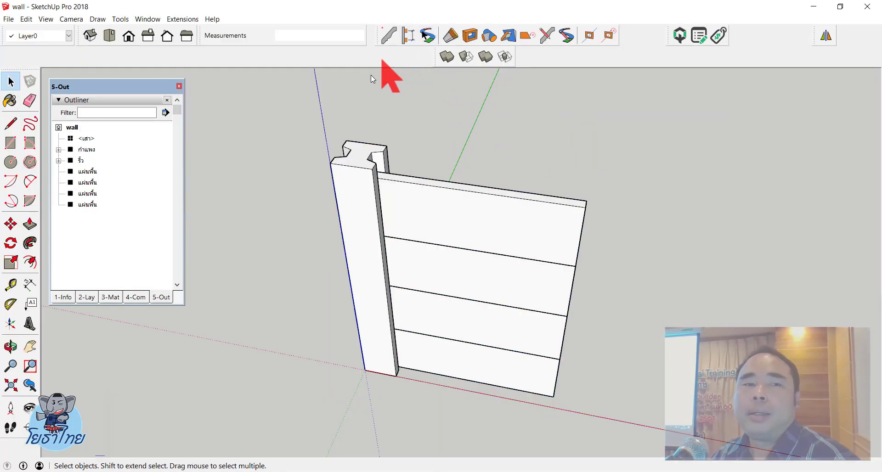
{"action": "left_click", "coordinate": [8, 19]}
{"action": "left_click", "coordinate": [20, 44]}
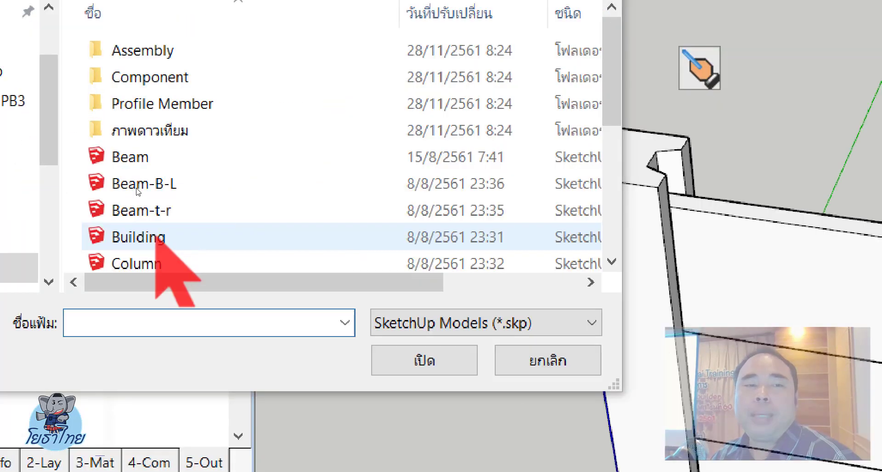
{"action": "scroll", "coordinate": [144, 193], "scroll_direction": "down", "scroll_amount": 5}
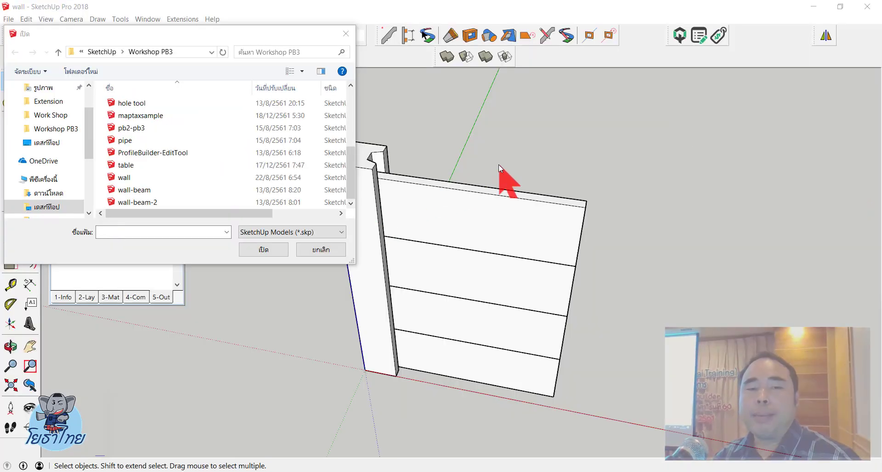
{"action": "left_click", "coordinate": [320, 253]}
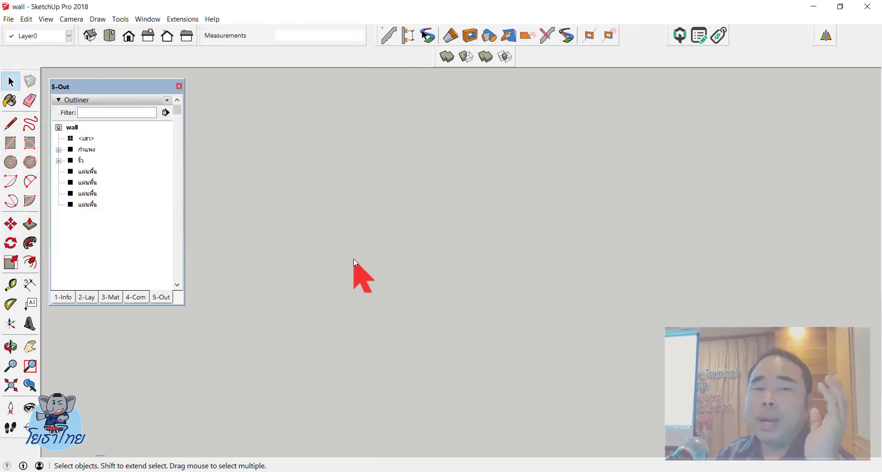
{"action": "scroll", "coordinate": [384, 227], "scroll_direction": "up", "scroll_amount": 4}
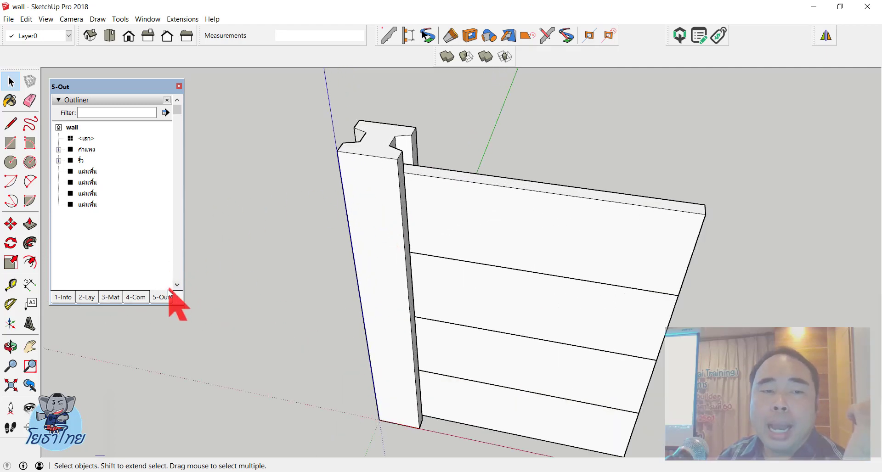
{"action": "left_click", "coordinate": [364, 208]}
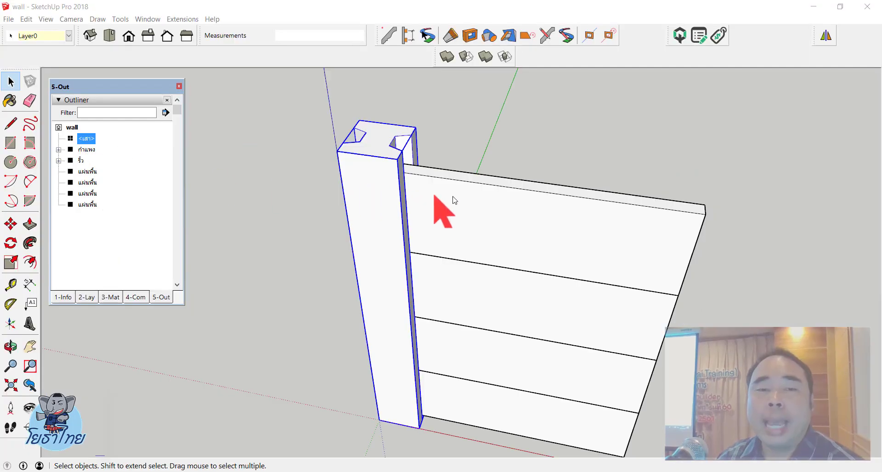
{"action": "left_click", "coordinate": [462, 202]}
{"action": "left_click", "coordinate": [471, 276]}
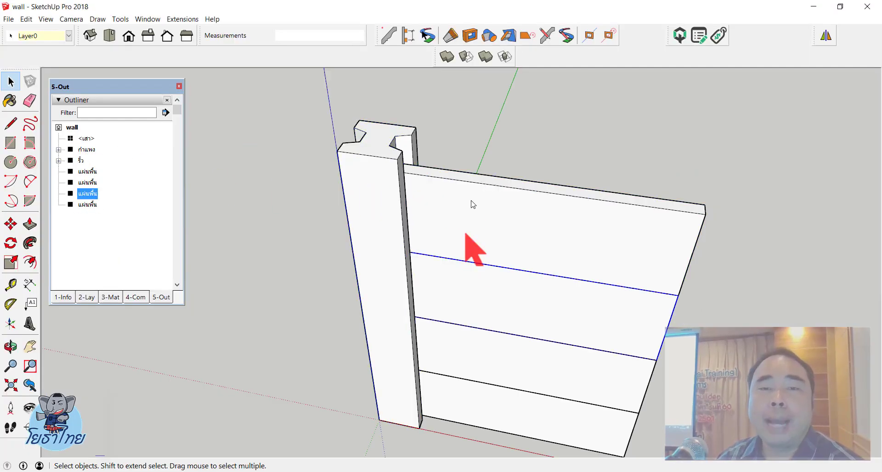
{"action": "left_click", "coordinate": [388, 36]}
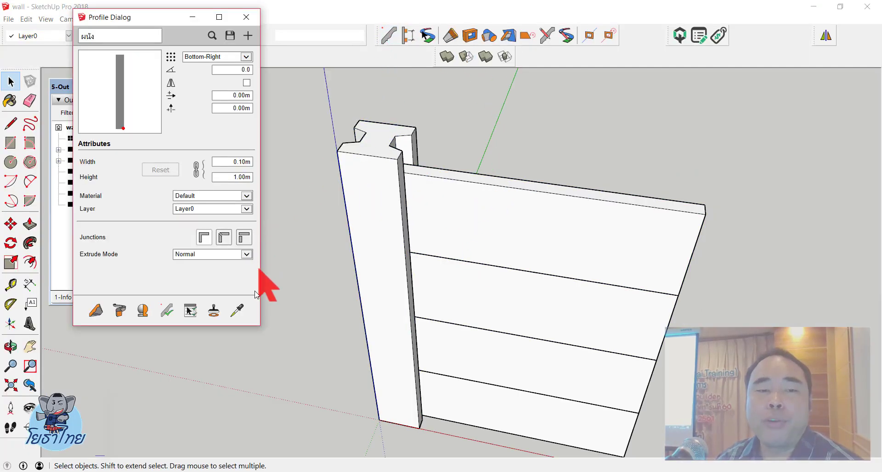
{"action": "left_click", "coordinate": [237, 311]}
{"action": "left_click", "coordinate": [443, 202]}
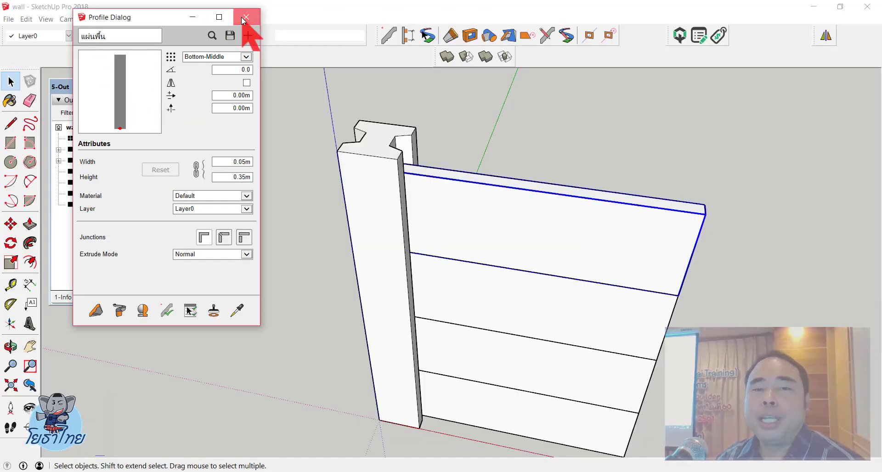
{"action": "left_click", "coordinate": [244, 21]}
{"action": "scroll", "coordinate": [351, 216], "scroll_direction": "down", "scroll_amount": 3}
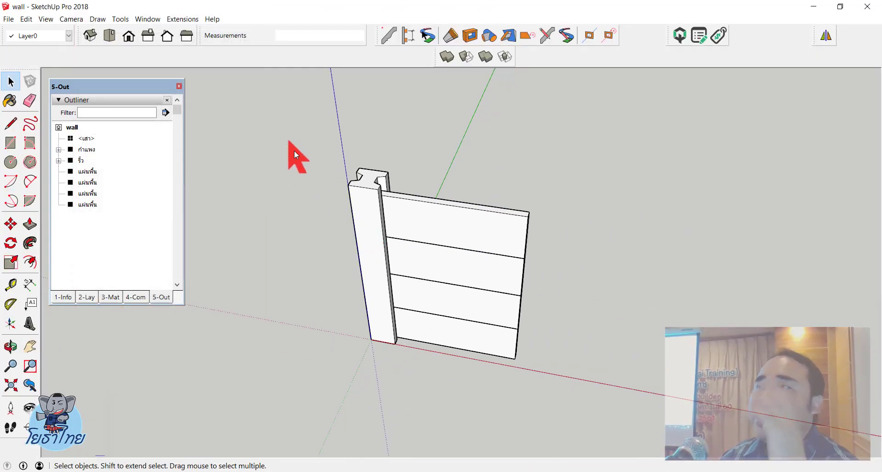
{"action": "scroll", "coordinate": [487, 299], "scroll_direction": "up", "scroll_amount": 1}
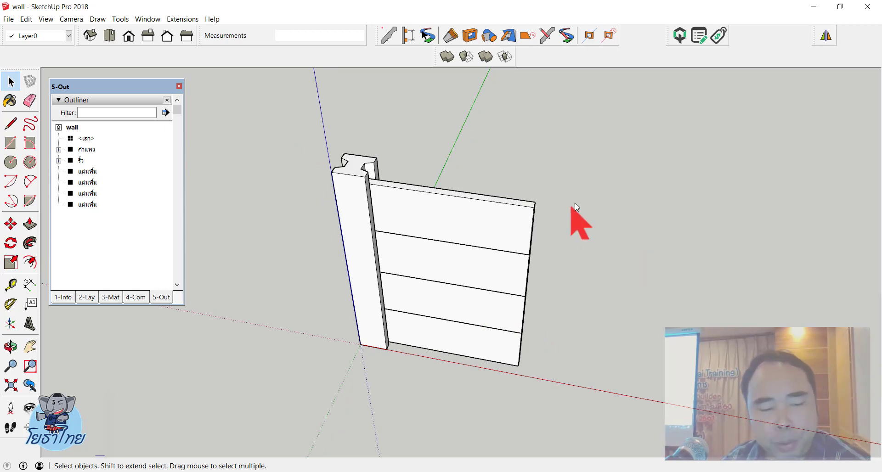
{"action": "scroll", "coordinate": [576, 208], "scroll_direction": "down", "scroll_amount": 5}
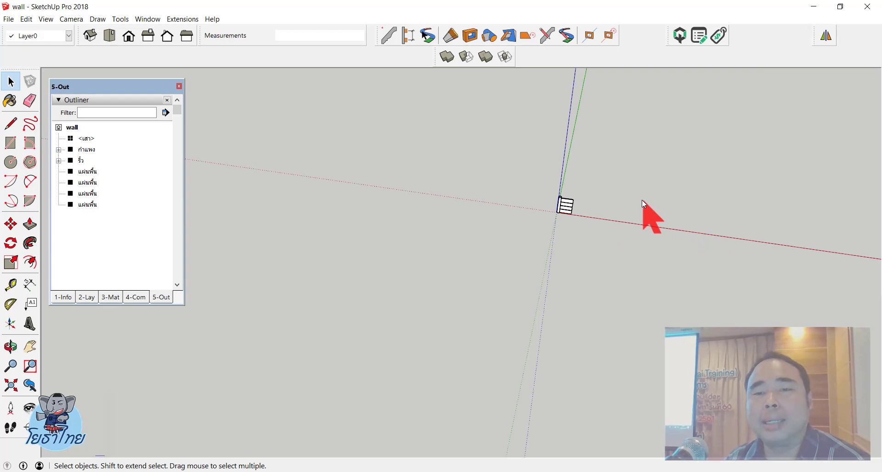
Zoom and orbit to re-centre the view on the wall
{"action": "middle_click_drag", "start_coordinate": [649, 216], "coordinate": [492, 215], "text": "shift"}
{"action": "scroll", "coordinate": [492, 216], "scroll_direction": "up", "scroll_amount": 1}
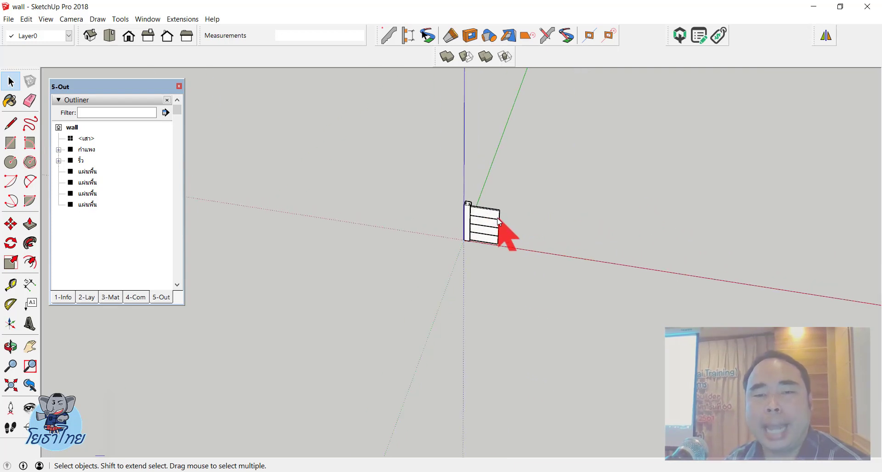
{"action": "scroll", "coordinate": [494, 223], "scroll_direction": "up", "scroll_amount": 1}
{"action": "scroll", "coordinate": [495, 228], "scroll_direction": "up", "scroll_amount": 1}
{"action": "scroll", "coordinate": [494, 228], "scroll_direction": "up", "scroll_amount": 2}
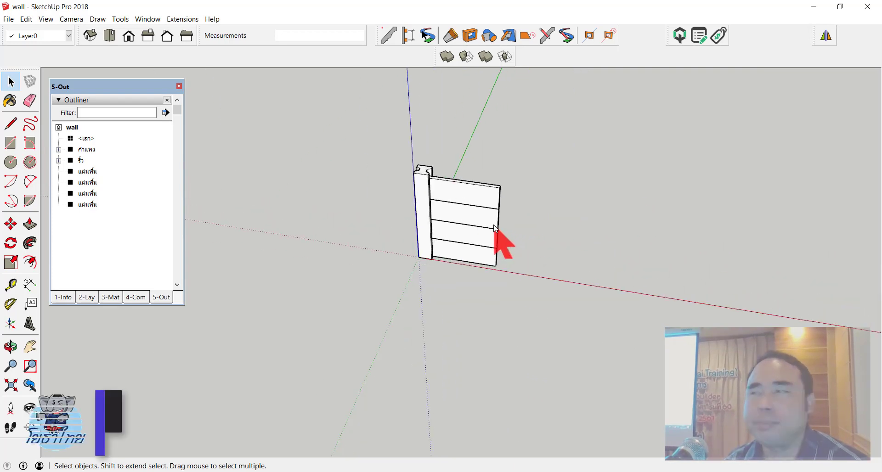
{"action": "middle_click_drag", "start_coordinate": [491, 226], "coordinate": [436, 217]}
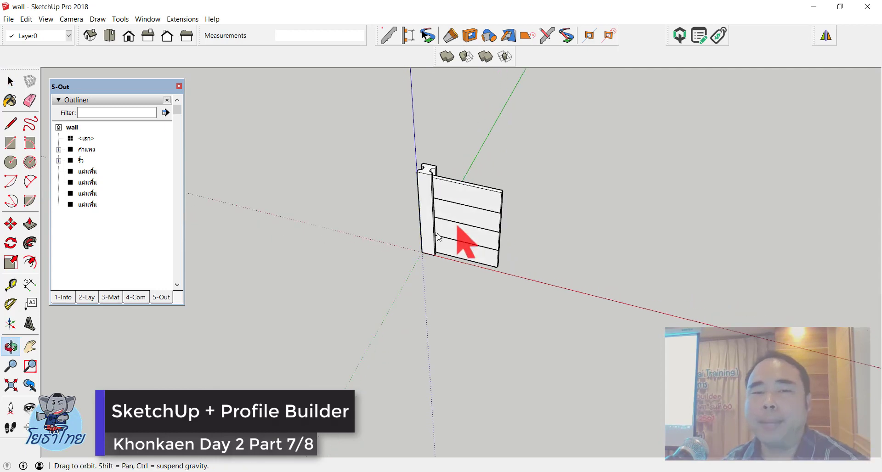
{"action": "left_click_drag", "start_coordinate": [392, 124], "coordinate": [558, 319]}
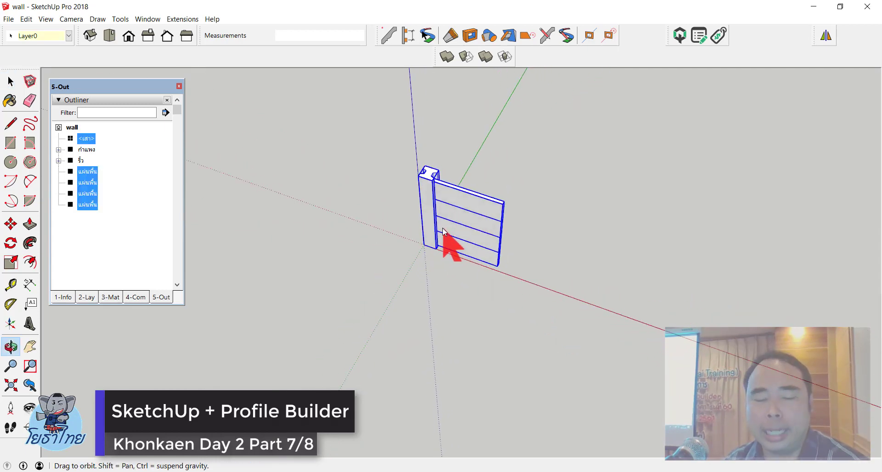
Select the post and four boards and rotate them 90° about the post's base
{"action": "middle_click_drag", "start_coordinate": [439, 234], "coordinate": [443, 230]}
{"action": "key", "text": "q"}
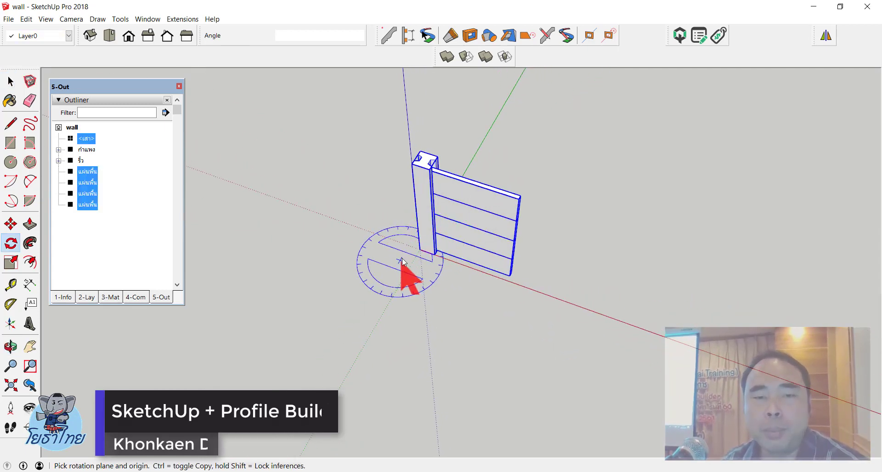
{"action": "left_click", "coordinate": [418, 253]}
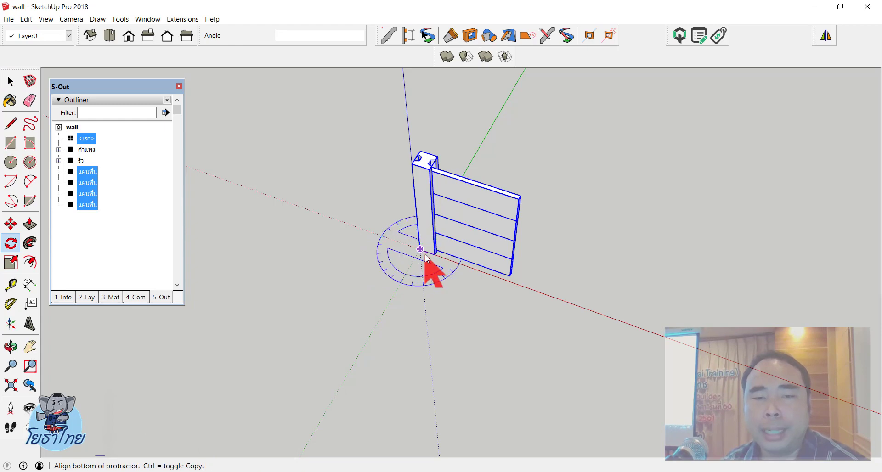
{"action": "left_click", "coordinate": [432, 258]}
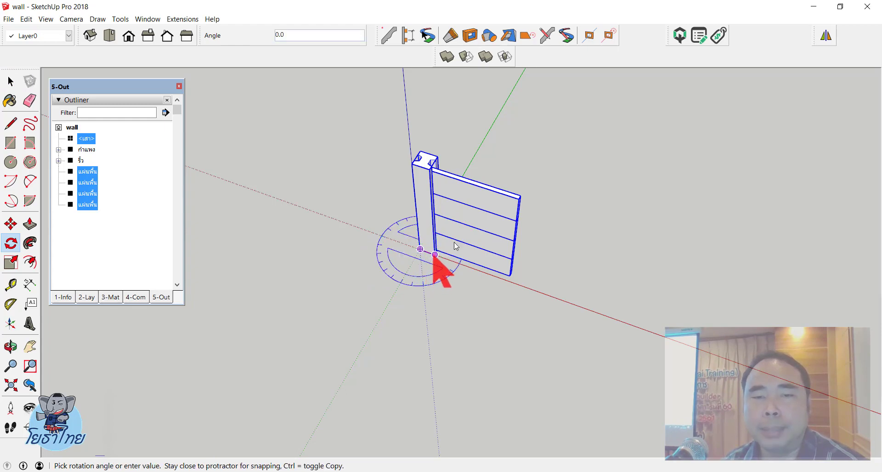
{"action": "left_click", "coordinate": [483, 144]}
{"action": "key", "text": "space"}
{"action": "scroll", "coordinate": [512, 268], "scroll_direction": "down", "scroll_amount": 3}
Reselect the rotated wall and orbit around it
{"action": "left_click", "coordinate": [508, 276]}
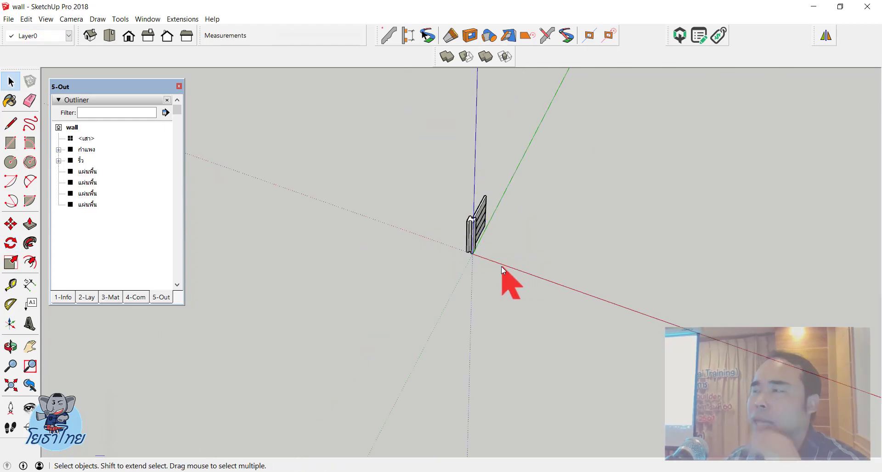
{"action": "scroll", "coordinate": [531, 274], "scroll_direction": "up", "scroll_amount": 2}
{"action": "left_click_drag", "start_coordinate": [400, 158], "coordinate": [465, 248]}
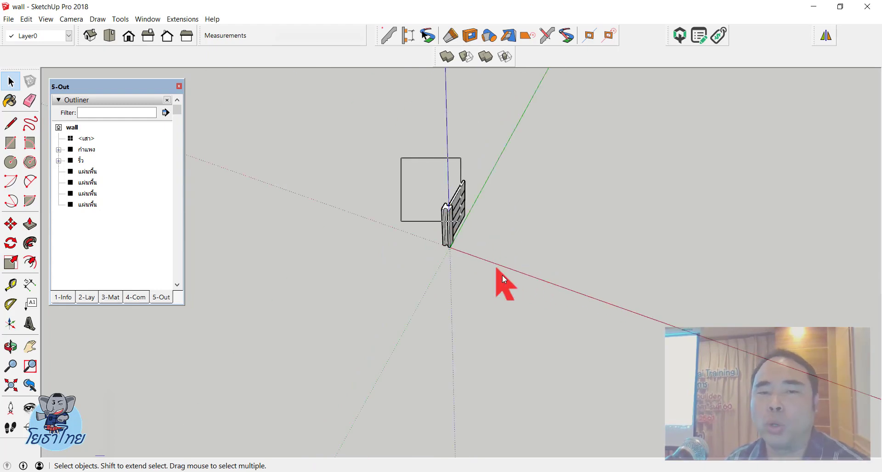
{"action": "scroll", "coordinate": [478, 235], "scroll_direction": "up", "scroll_amount": 2}
{"action": "scroll", "coordinate": [463, 246], "scroll_direction": "up", "scroll_amount": 2}
{"action": "middle_click_drag", "start_coordinate": [463, 246], "coordinate": [374, 191]}
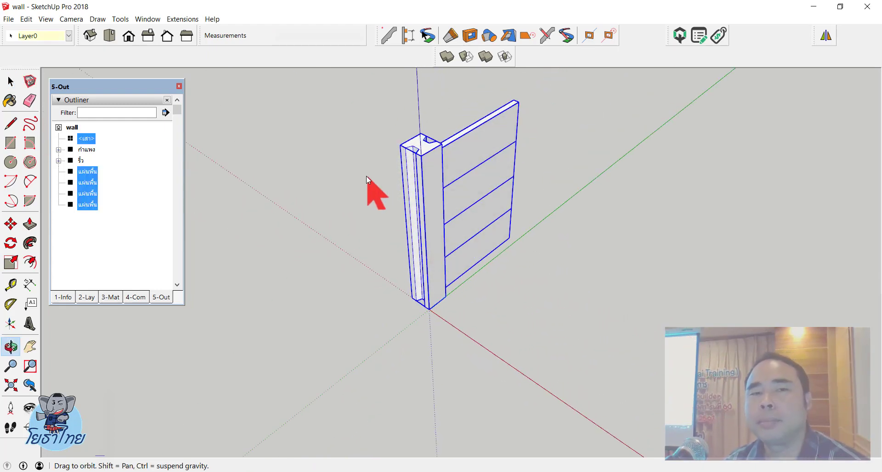
Try creating an assembly from the wall, then dismiss the red-axis warning
{"action": "left_click", "coordinate": [408, 37]}
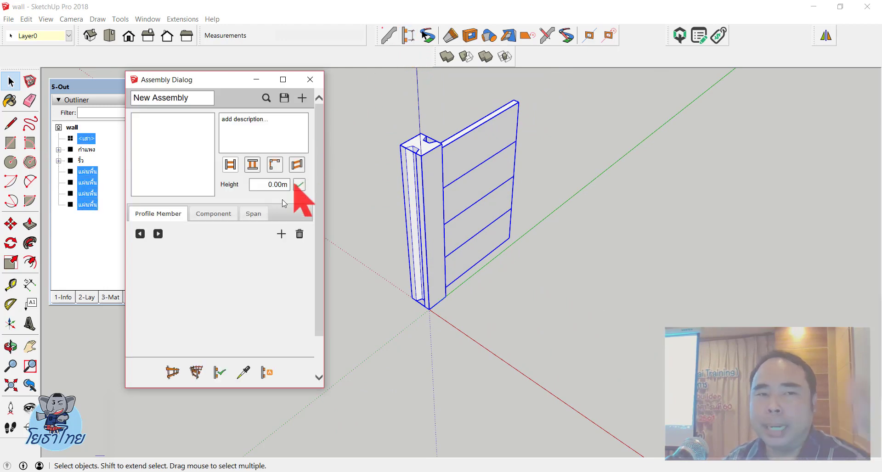
{"action": "left_click", "coordinate": [267, 371]}
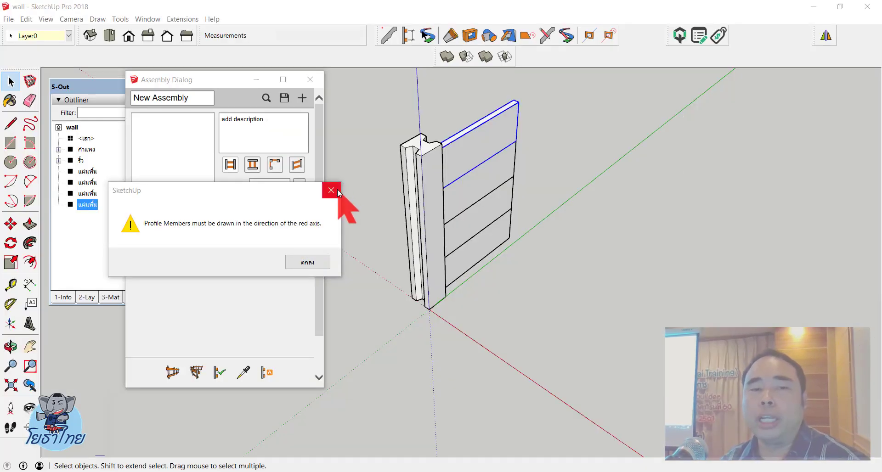
{"action": "left_click", "coordinate": [337, 192]}
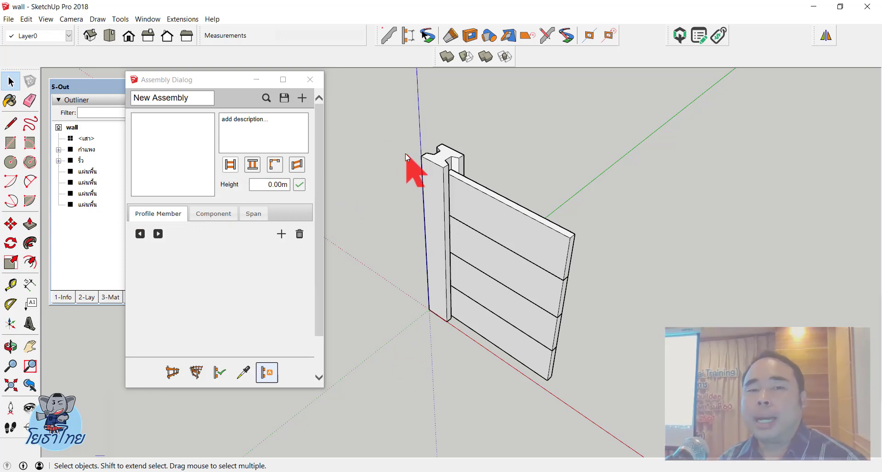
Move the axes origin to the post's base with Change Axes, then select the post and four panels
{"action": "left_click", "coordinate": [441, 175]}
{"action": "right_click", "coordinate": [440, 170]}
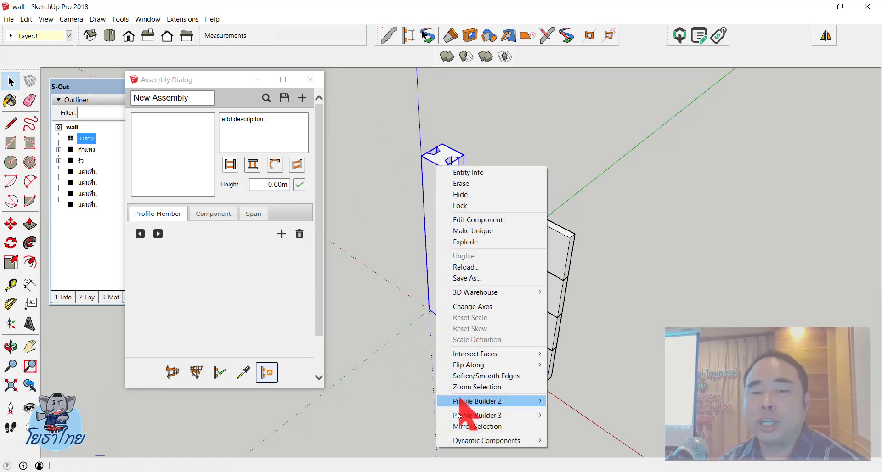
{"action": "left_click", "coordinate": [485, 306]}
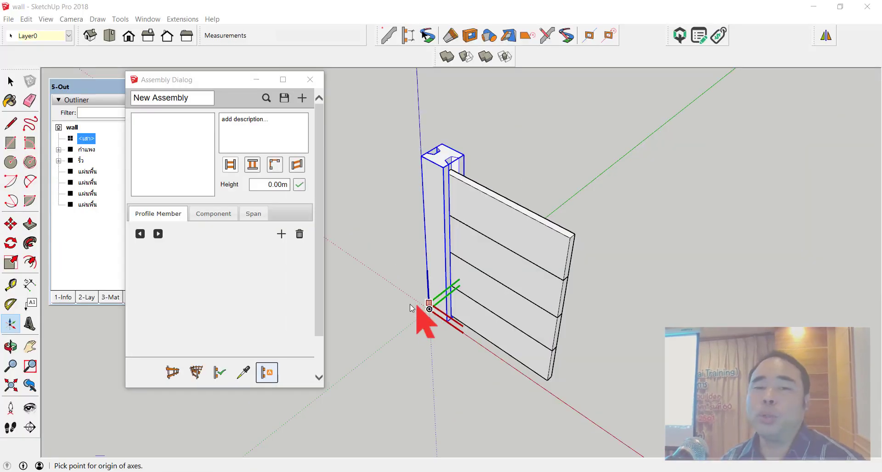
{"action": "scroll", "coordinate": [419, 315], "scroll_direction": "up", "scroll_amount": 5}
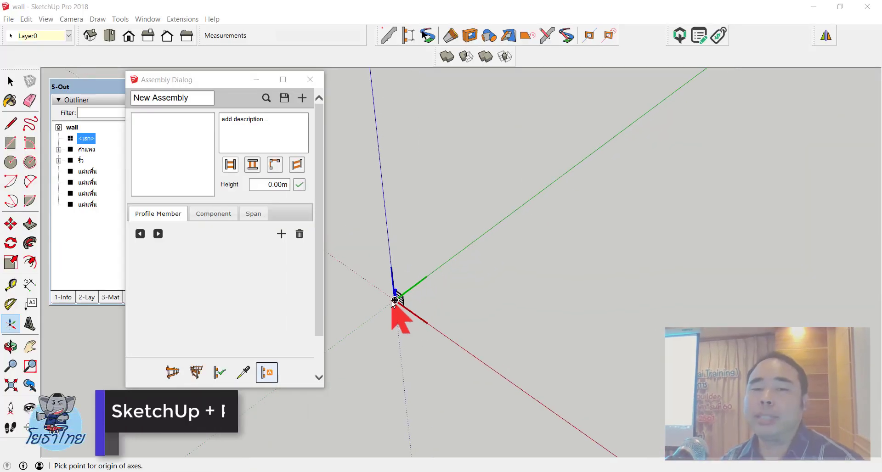
{"action": "scroll", "coordinate": [375, 298], "scroll_direction": "up", "scroll_amount": 2}
{"action": "scroll", "coordinate": [377, 296], "scroll_direction": "up", "scroll_amount": 3}
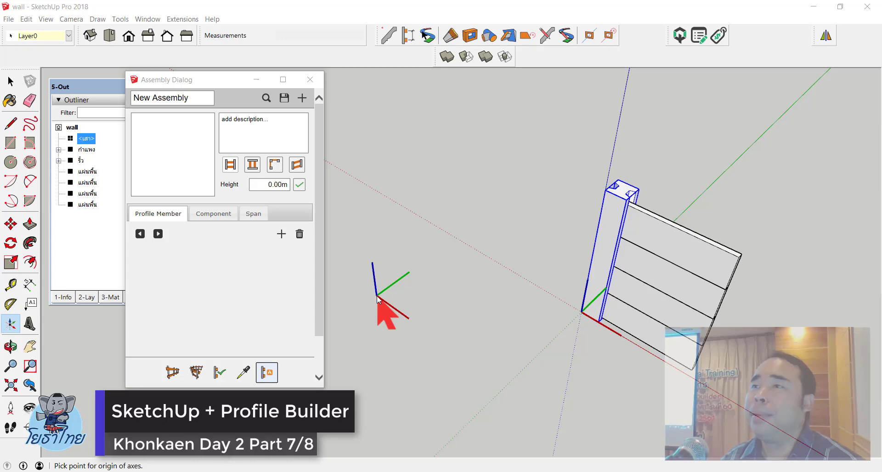
{"action": "scroll", "coordinate": [478, 296], "scroll_direction": "down", "scroll_amount": 3}
{"action": "scroll", "coordinate": [475, 293], "scroll_direction": "up", "scroll_amount": 1}
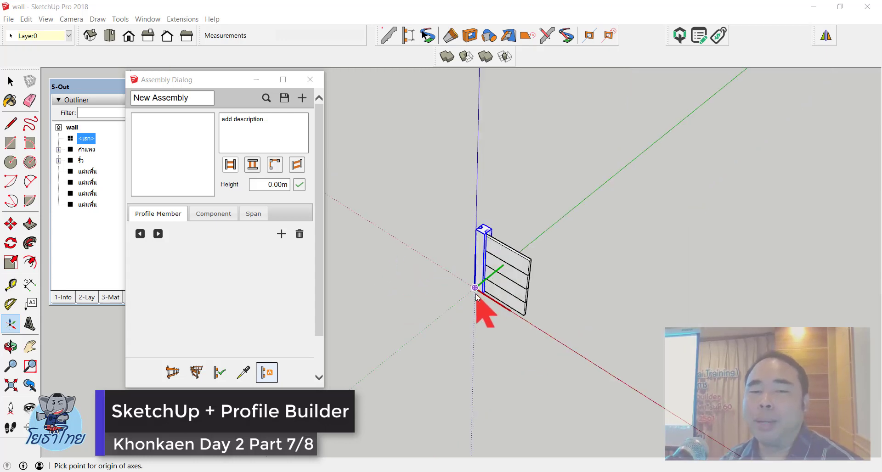
{"action": "scroll", "coordinate": [475, 294], "scroll_direction": "down", "scroll_amount": 1}
{"action": "scroll", "coordinate": [476, 294], "scroll_direction": "up", "scroll_amount": 2}
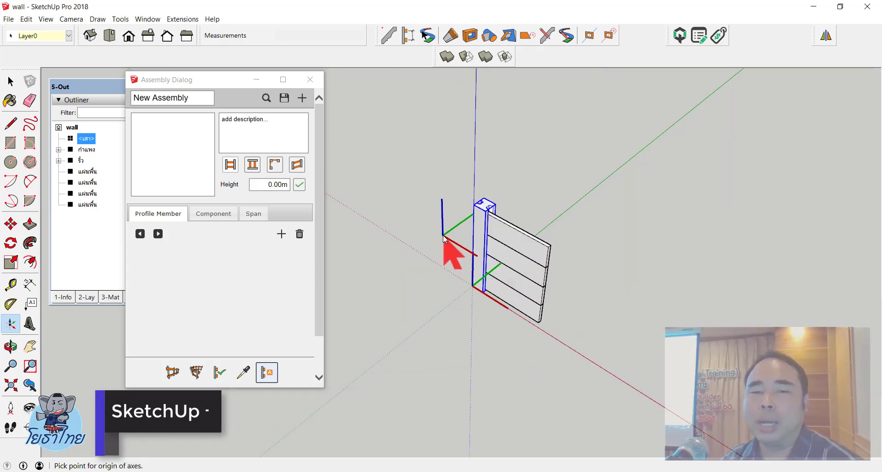
{"action": "key", "text": "space"}
{"action": "left_click_drag", "start_coordinate": [421, 185], "coordinate": [577, 379]}
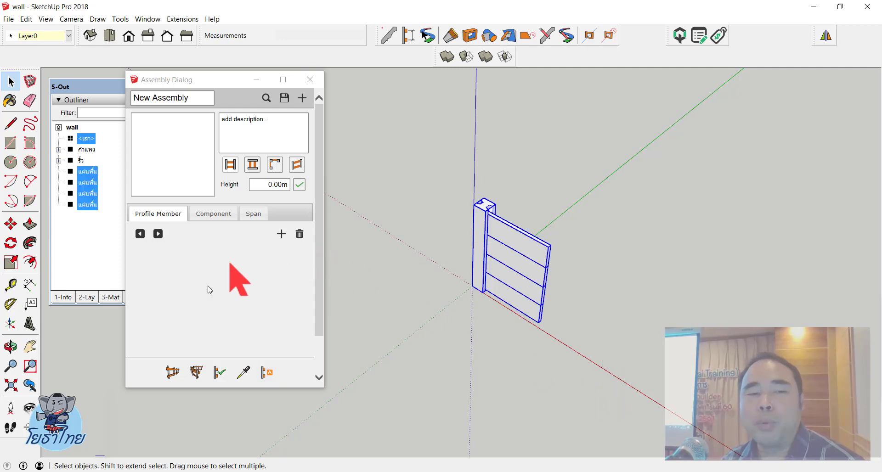
Create the New Assembly from the wall and repeat the เสา post every 3.00m
{"action": "left_click", "coordinate": [277, 373]}
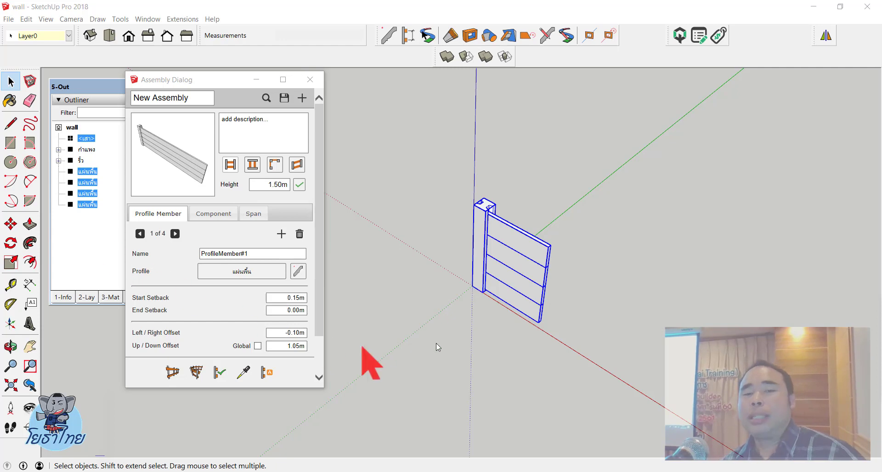
{"action": "scroll", "coordinate": [528, 299], "scroll_direction": "up", "scroll_amount": 2}
{"action": "scroll", "coordinate": [521, 285], "scroll_direction": "up", "scroll_amount": 3}
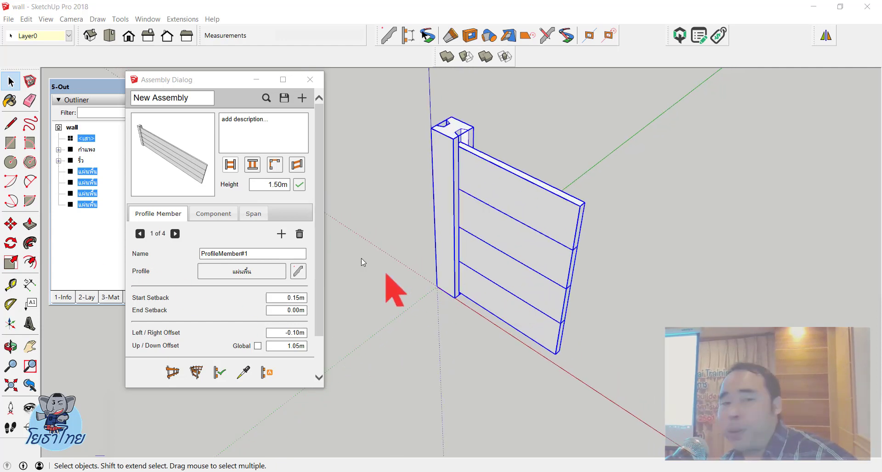
{"action": "left_click", "coordinate": [439, 138]}
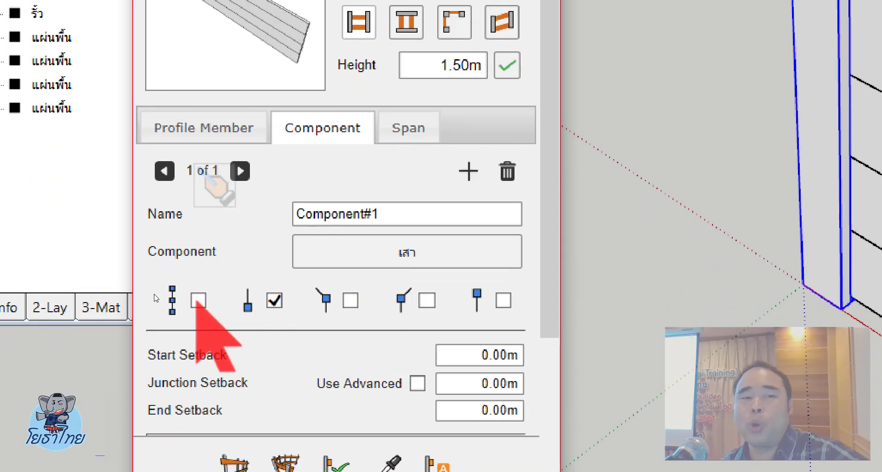
{"action": "left_click", "coordinate": [199, 301]}
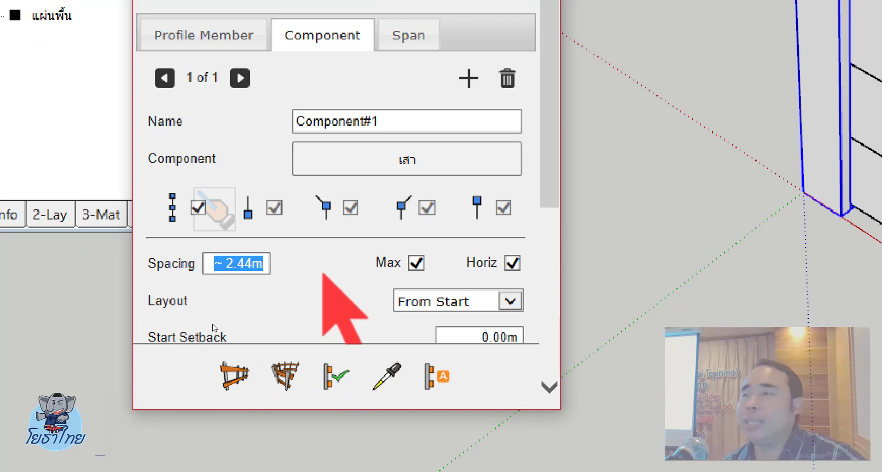
{"action": "type", "text": "3"}
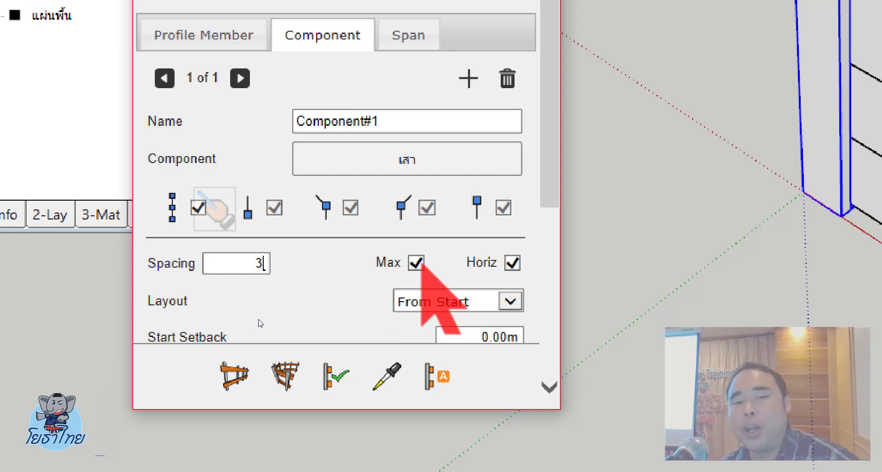
{"action": "key", "text": "Return"}
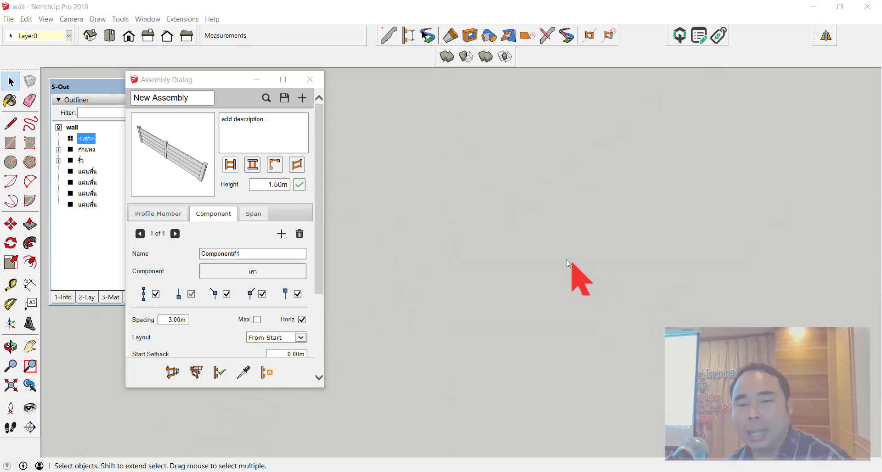
Draw a 10 m line along the red axis
{"action": "left_click", "coordinate": [504, 231]}
{"action": "key", "text": "l"}
{"action": "left_click", "coordinate": [503, 232]}
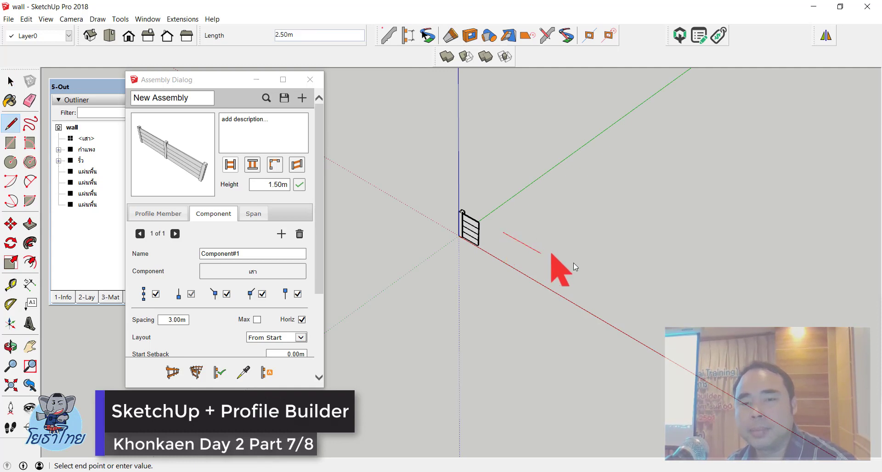
{"action": "type", "text": "10"}
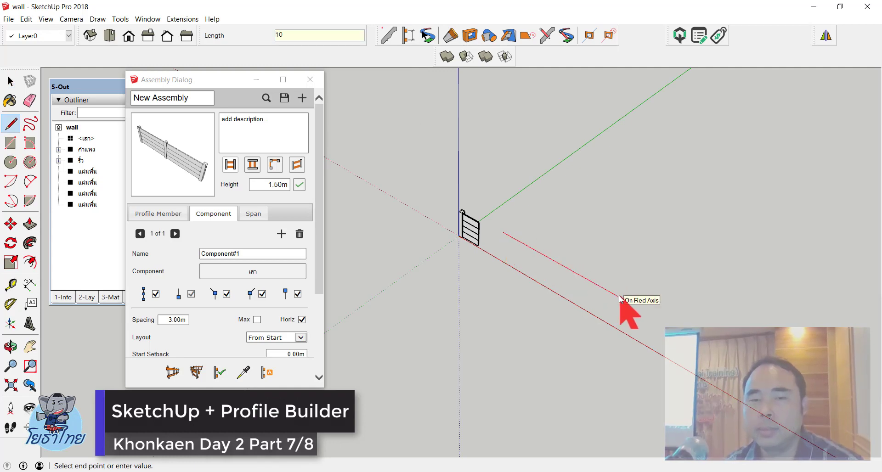
{"action": "key", "text": "Return"}
{"action": "key", "text": "space"}
Build the assembly along the line, giving five เสา posts and four แผ่นพื้น boards
{"action": "left_click", "coordinate": [565, 267]}
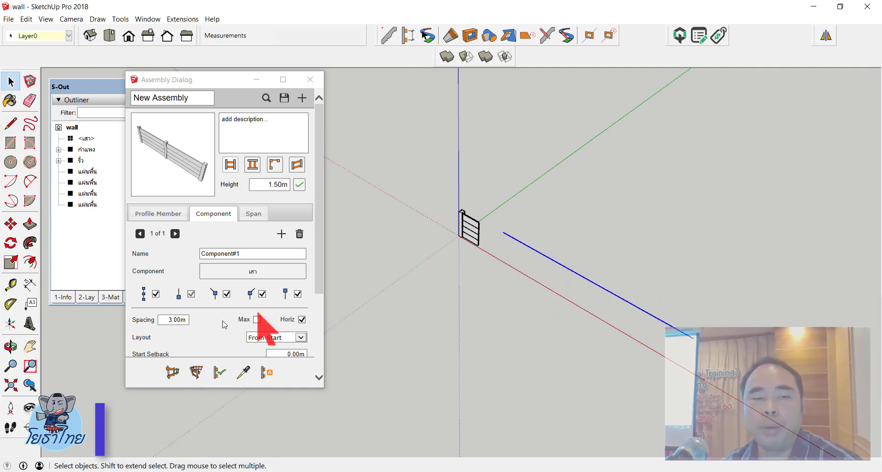
{"action": "left_click", "coordinate": [196, 373]}
{"action": "scroll", "coordinate": [628, 296], "scroll_direction": "up", "scroll_amount": 3}
{"action": "scroll", "coordinate": [629, 297], "scroll_direction": "up", "scroll_amount": 3}
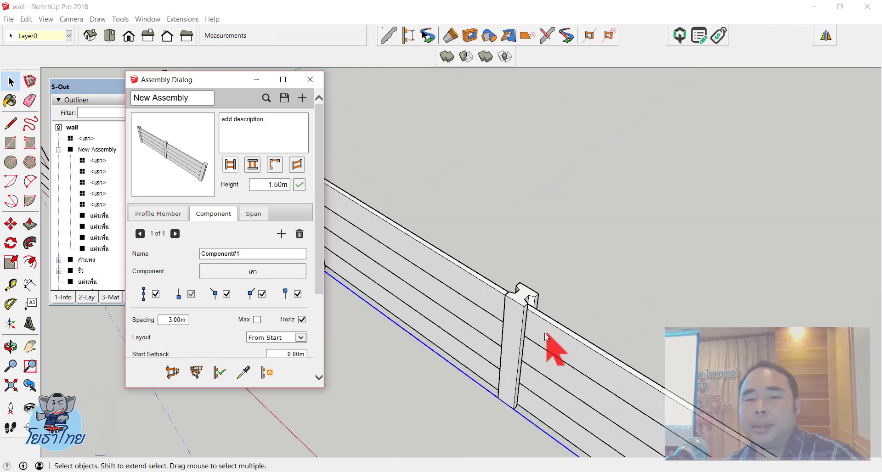
{"action": "mouse_move", "coordinate": [546, 337]}
{"action": "middle_mouse_down"}
{"action": "mouse_move", "coordinate": [611, 285]}
{"action": "mouse_move", "coordinate": [709, 350]}
{"action": "mouse_move", "coordinate": [671, 308]}
{"action": "mouse_move", "coordinate": [414, 315]}
{"action": "middle_mouse_up"}
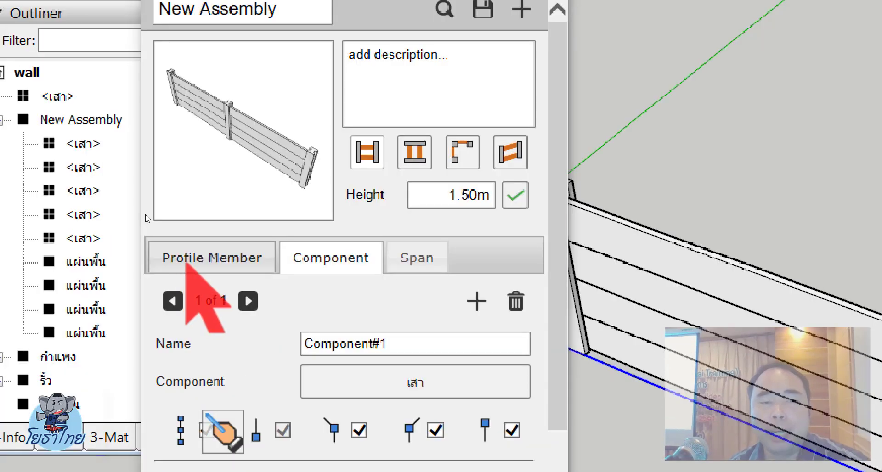
{"action": "left_click", "coordinate": [138, 215]}
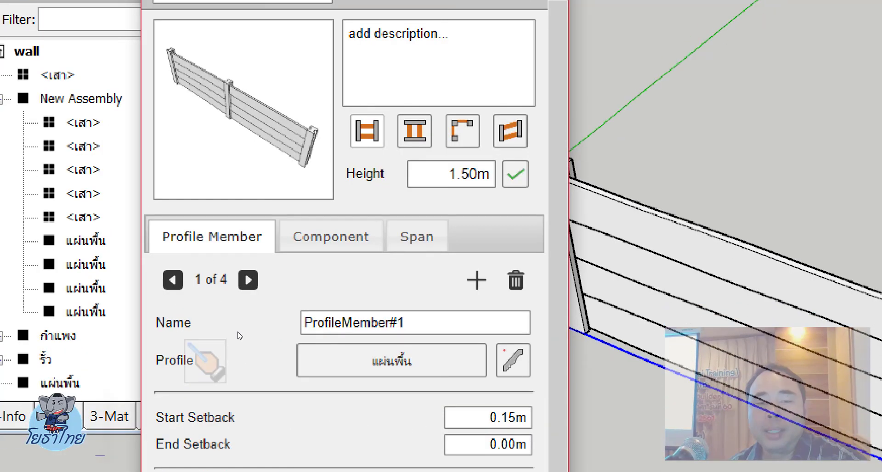
{"action": "scroll", "coordinate": [215, 282], "scroll_direction": "down", "scroll_amount": 3}
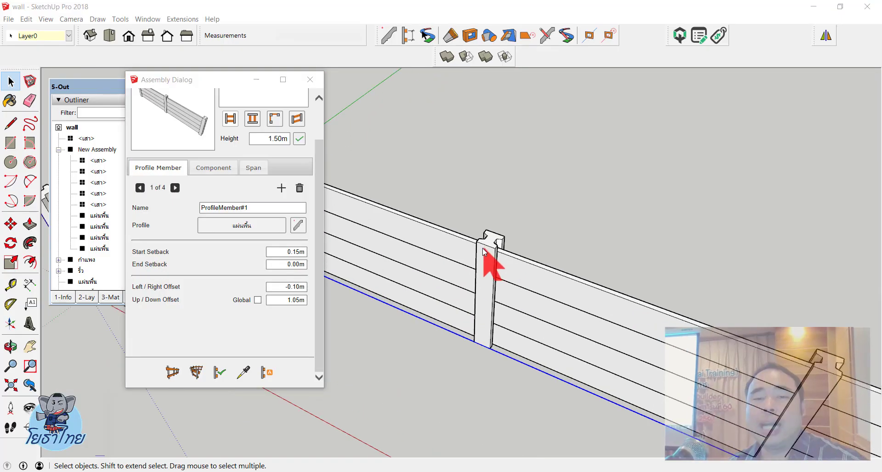
{"action": "mouse_move", "coordinate": [492, 262]}
{"action": "middle_mouse_down"}
{"action": "mouse_move", "coordinate": [738, 279]}
{"action": "mouse_move", "coordinate": [597, 244]}
{"action": "middle_mouse_up"}
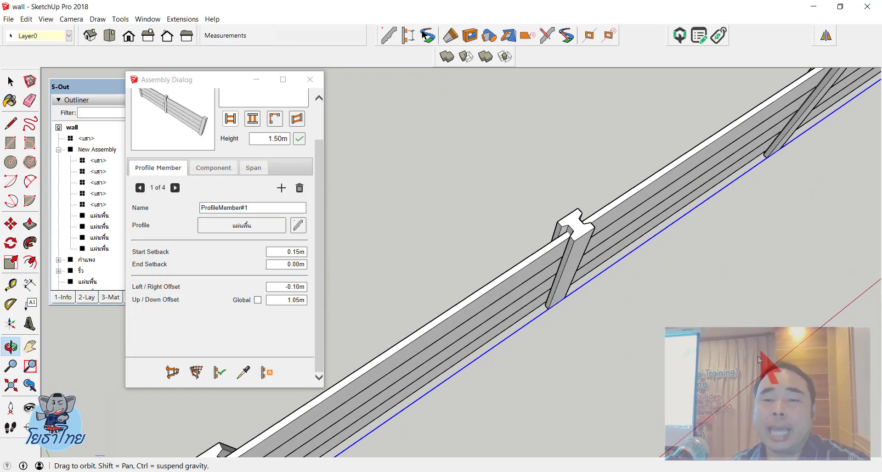
{"action": "scroll", "coordinate": [541, 255], "scroll_direction": "down", "scroll_amount": 5}
{"action": "scroll", "coordinate": [525, 235], "scroll_direction": "up", "scroll_amount": 4}
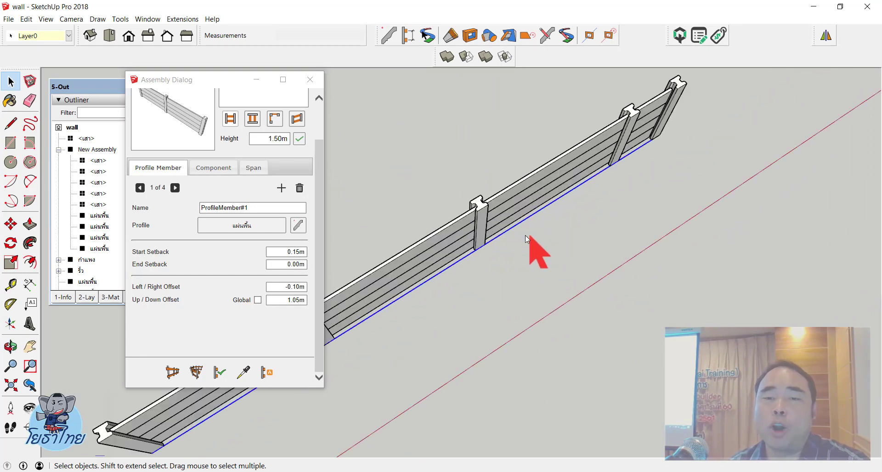
{"action": "scroll", "coordinate": [492, 241], "scroll_direction": "down", "scroll_amount": 3}
{"action": "scroll", "coordinate": [492, 241], "scroll_direction": "up", "scroll_amount": 2}
{"action": "scroll", "coordinate": [546, 251], "scroll_direction": "up", "scroll_amount": 2}
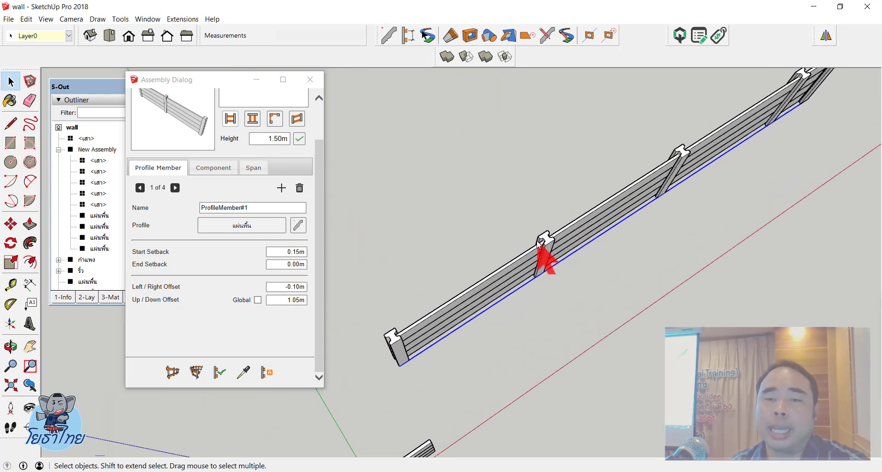
{"action": "scroll", "coordinate": [558, 262], "scroll_direction": "up", "scroll_amount": 2}
{"action": "scroll", "coordinate": [550, 244], "scroll_direction": "up", "scroll_amount": 2}
{"action": "left_click", "coordinate": [549, 244]}
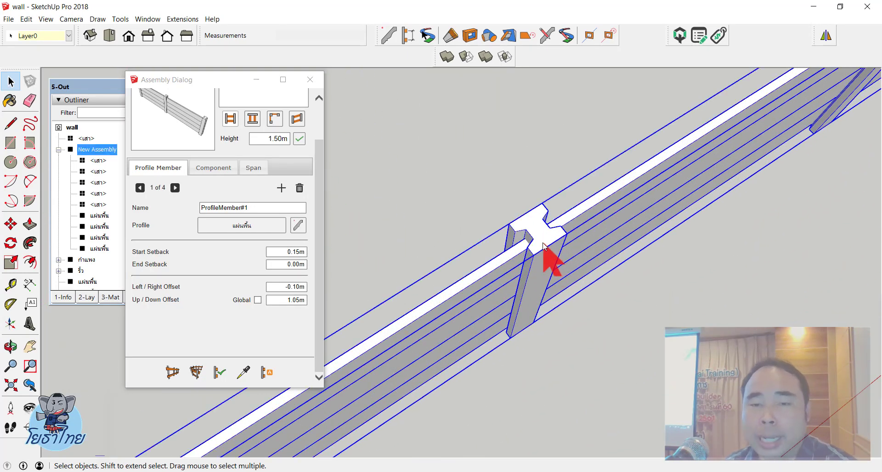
{"action": "double_click", "coordinate": [542, 246]}
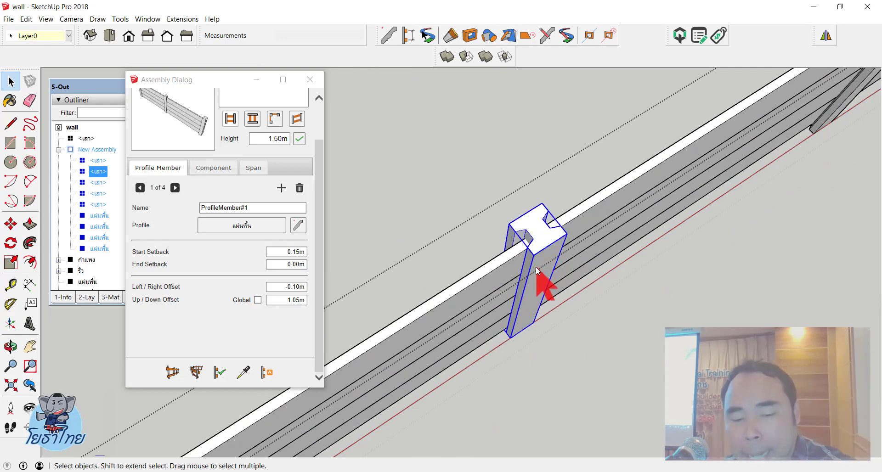
{"action": "key", "text": "Delete"}
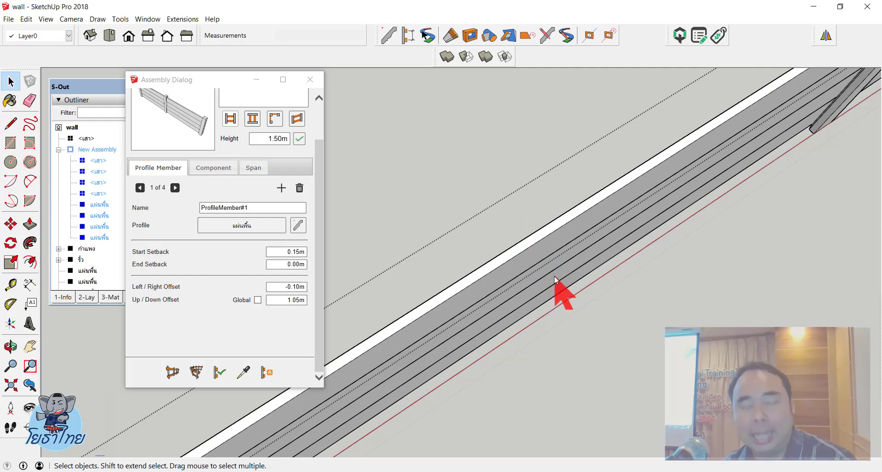
{"action": "key", "text": "ctrl+z"}
{"action": "middle_click_drag", "start_coordinate": [622, 294], "coordinate": [467, 161]}
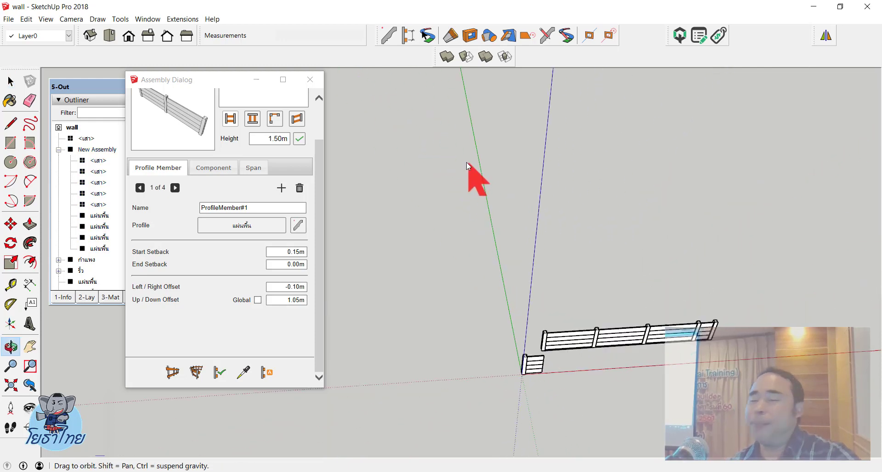
{"action": "scroll", "coordinate": [634, 312], "scroll_direction": "up", "scroll_amount": 3}
{"action": "scroll", "coordinate": [634, 312], "scroll_direction": "down", "scroll_amount": 3}
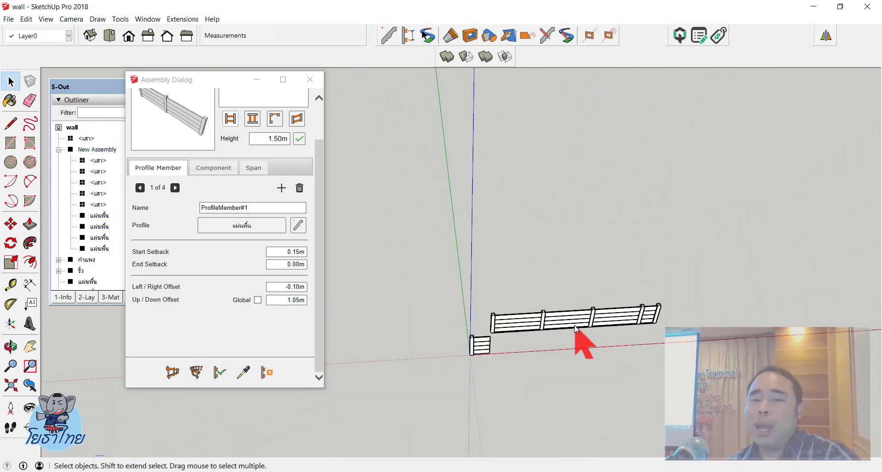